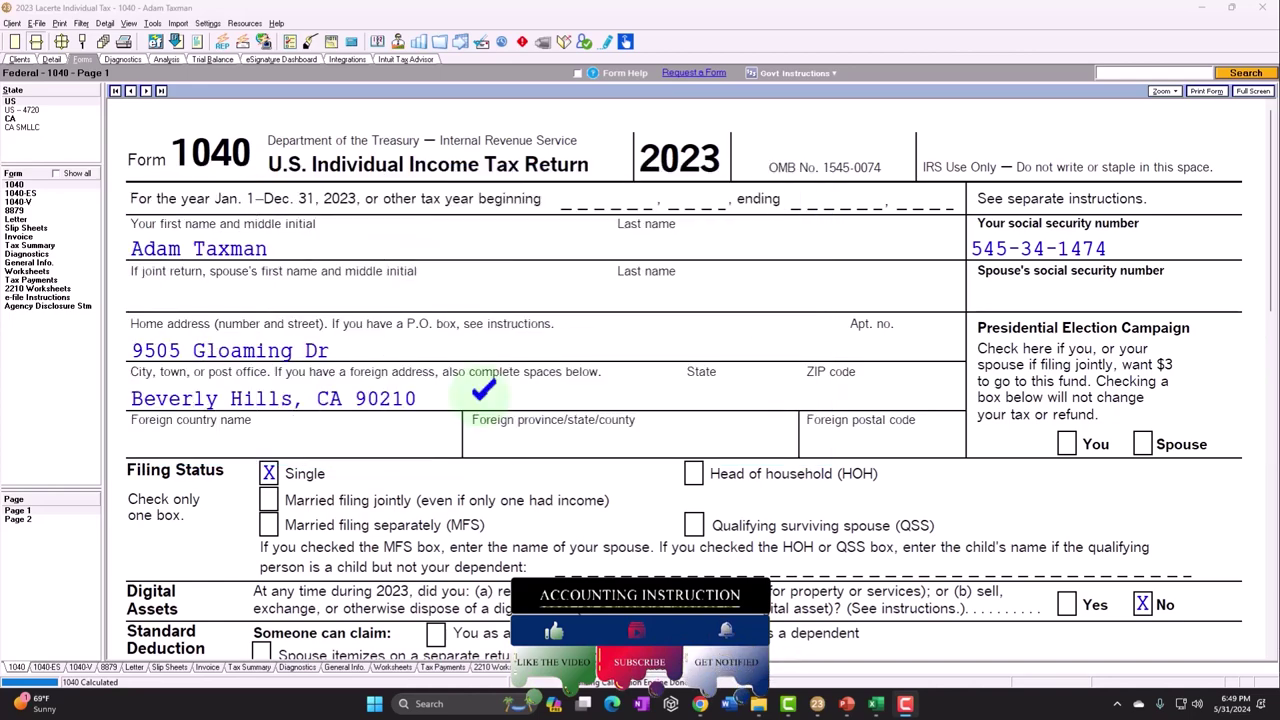
Step: Review Form 1040 page 1 from the filing status and dependents through the income lines to taxable income on line 15
scroll(485, 405, "down", 2)
scroll(485, 405, "down", 3)
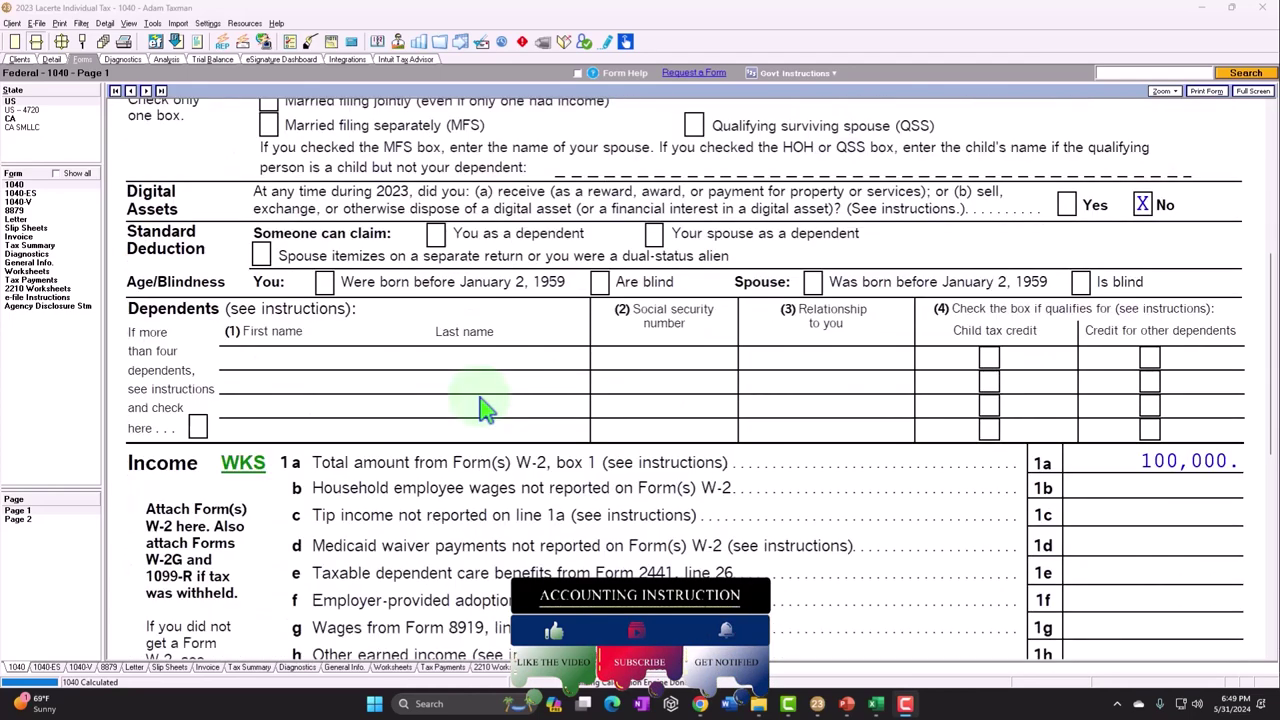
scroll(485, 405, "down", 2)
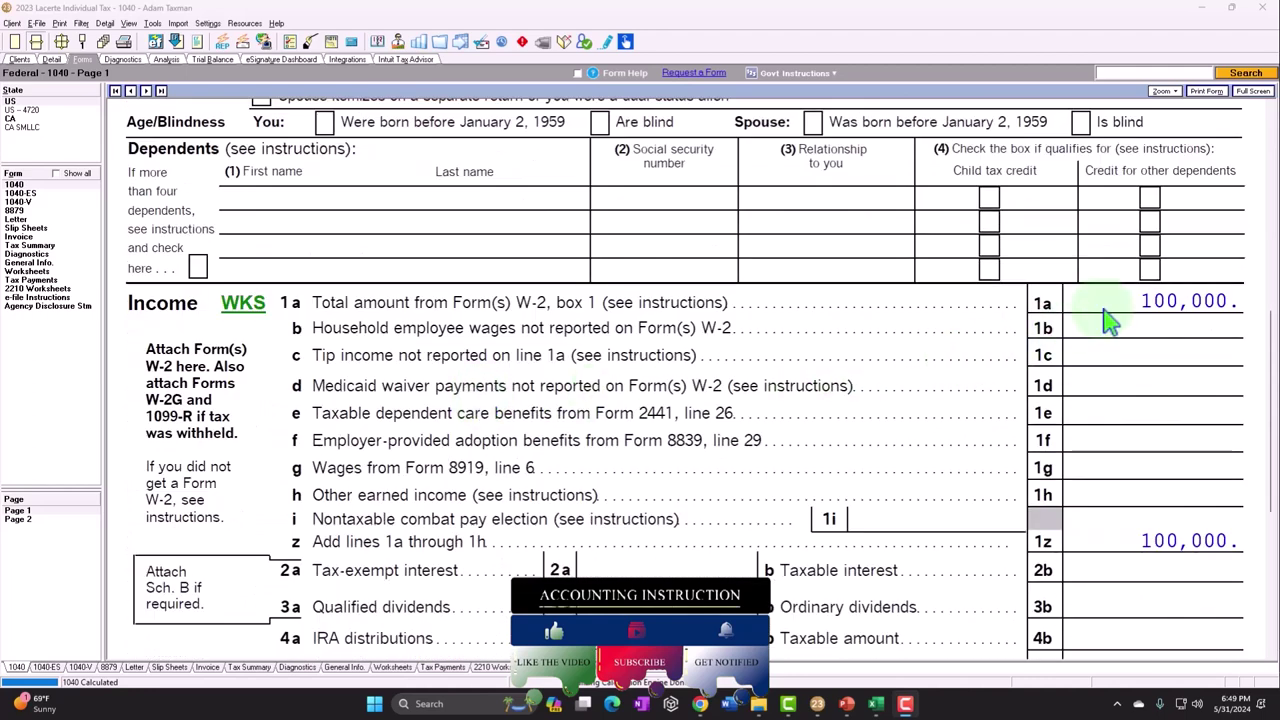
scroll(1110, 320, "down", 4)
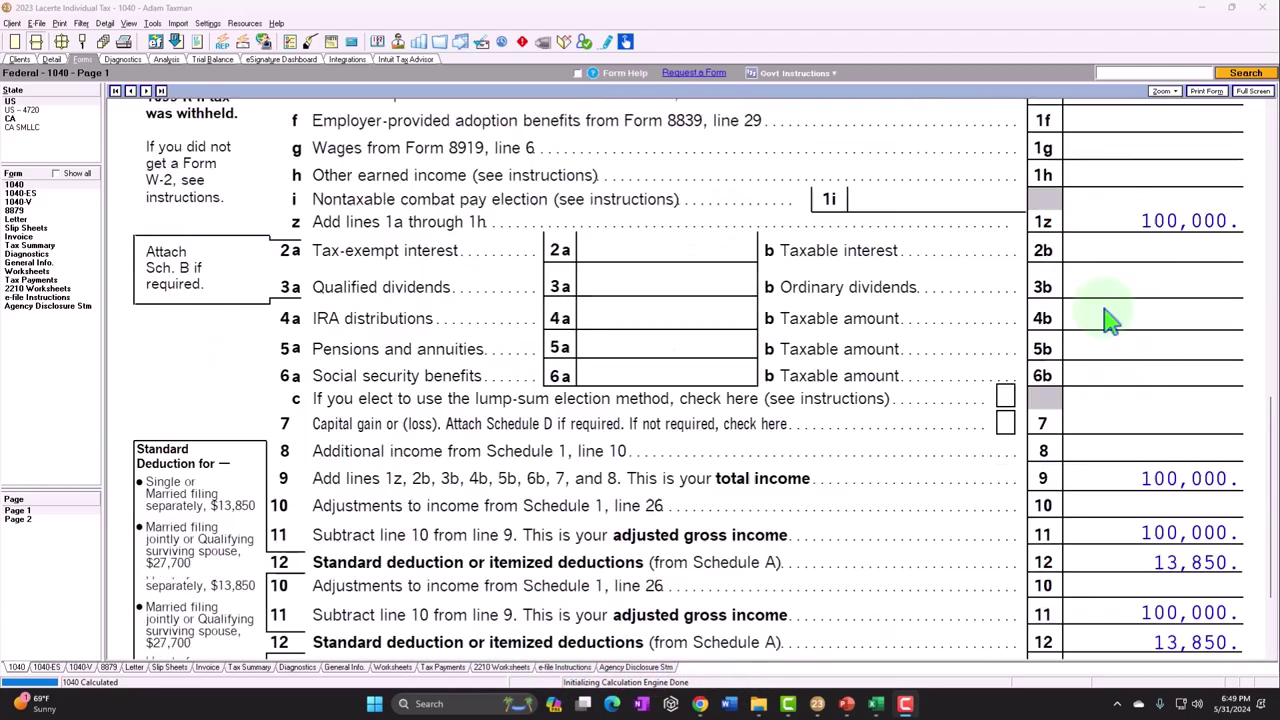
scroll(1110, 320, "down", 1)
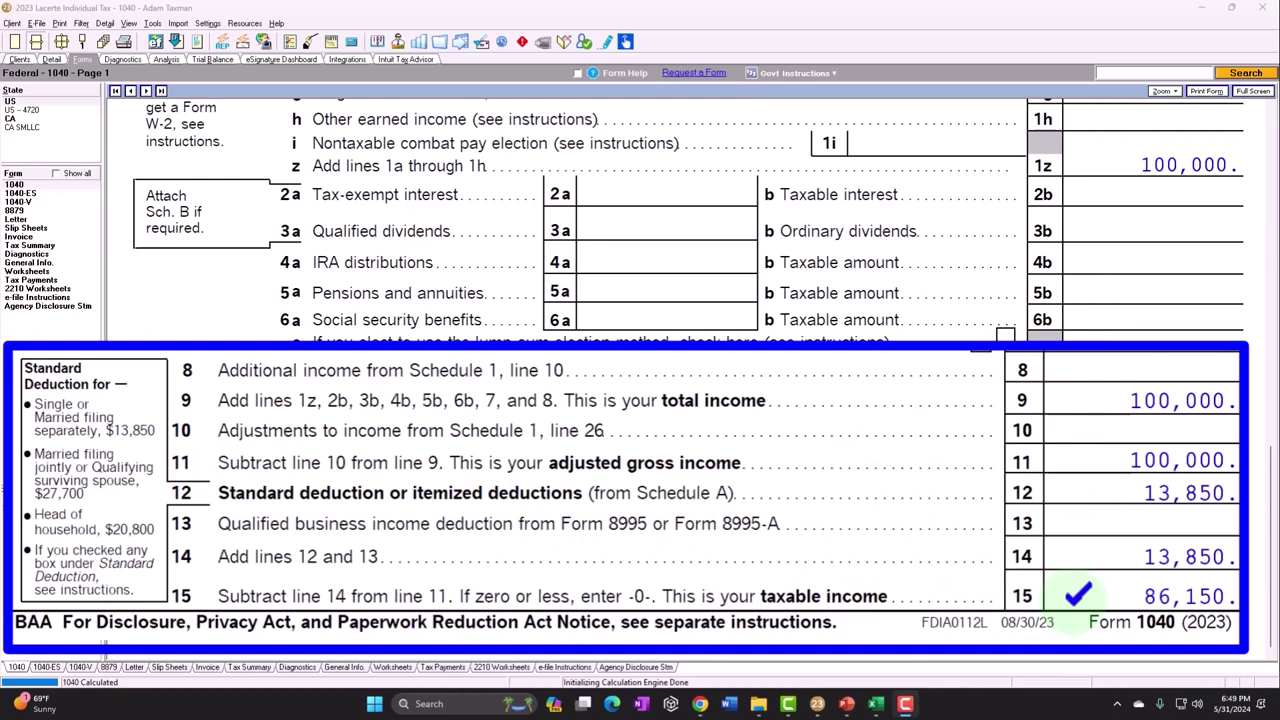
Step: Switch to the Excel tax formula worksheet, check its standard deduction, taxable income and tax before credits, and return to Lacerte
left_click(905, 705)
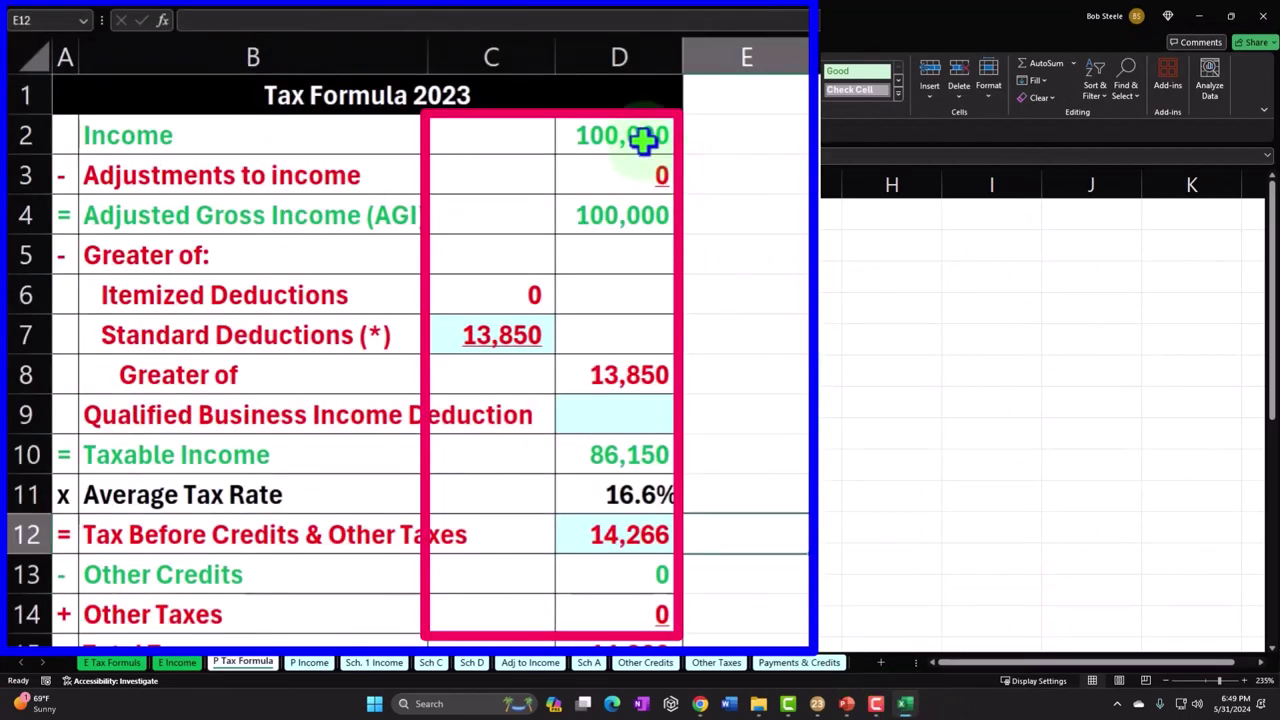
left_click(503, 249)
left_click(515, 335)
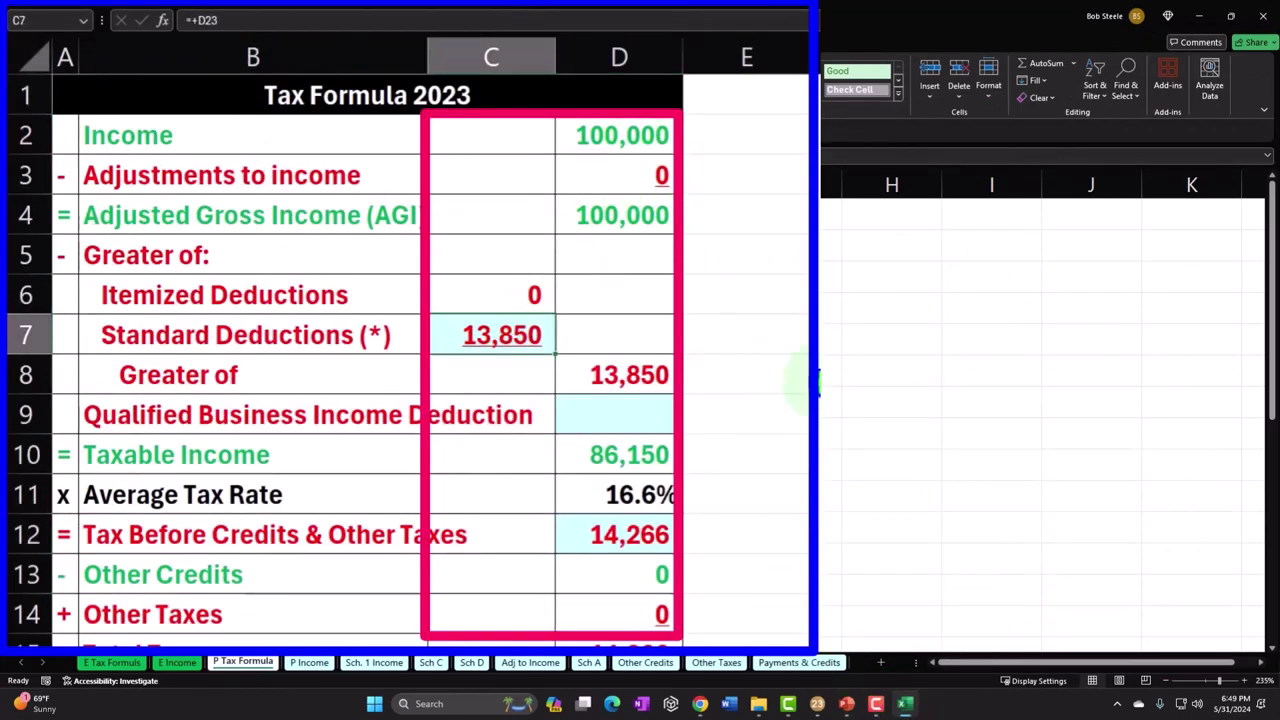
left_click(790, 448)
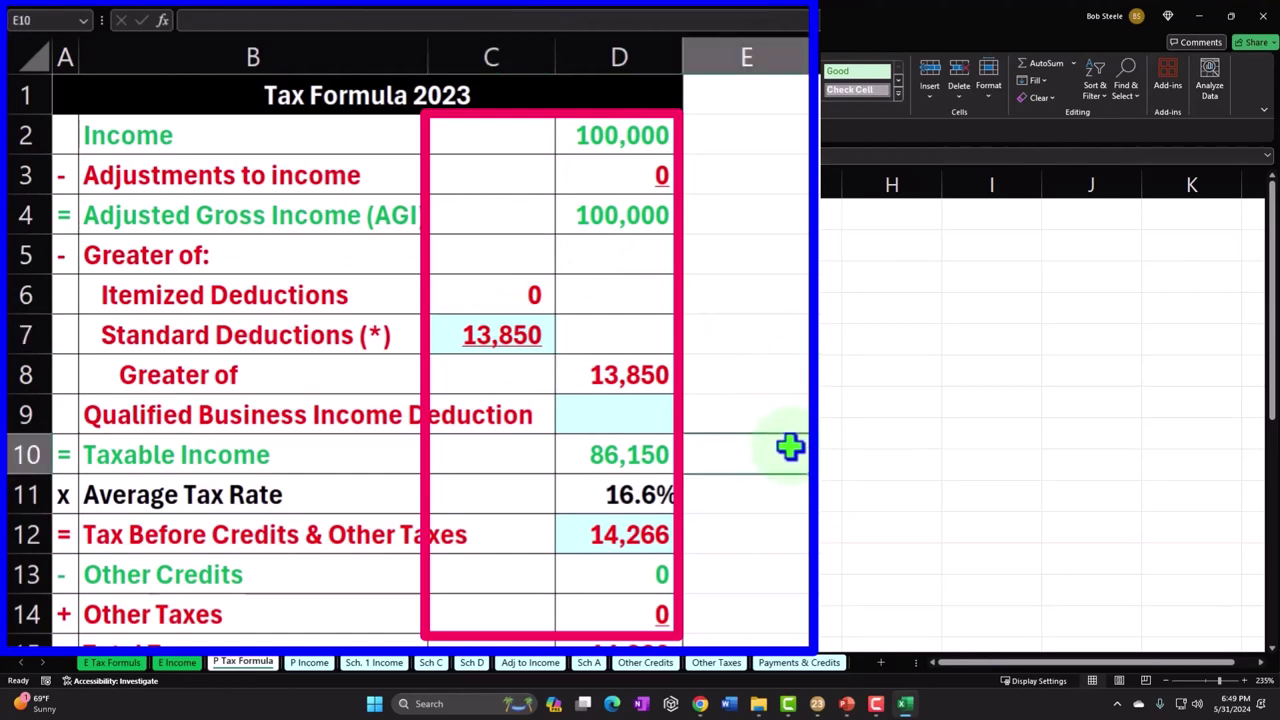
left_click(764, 527)
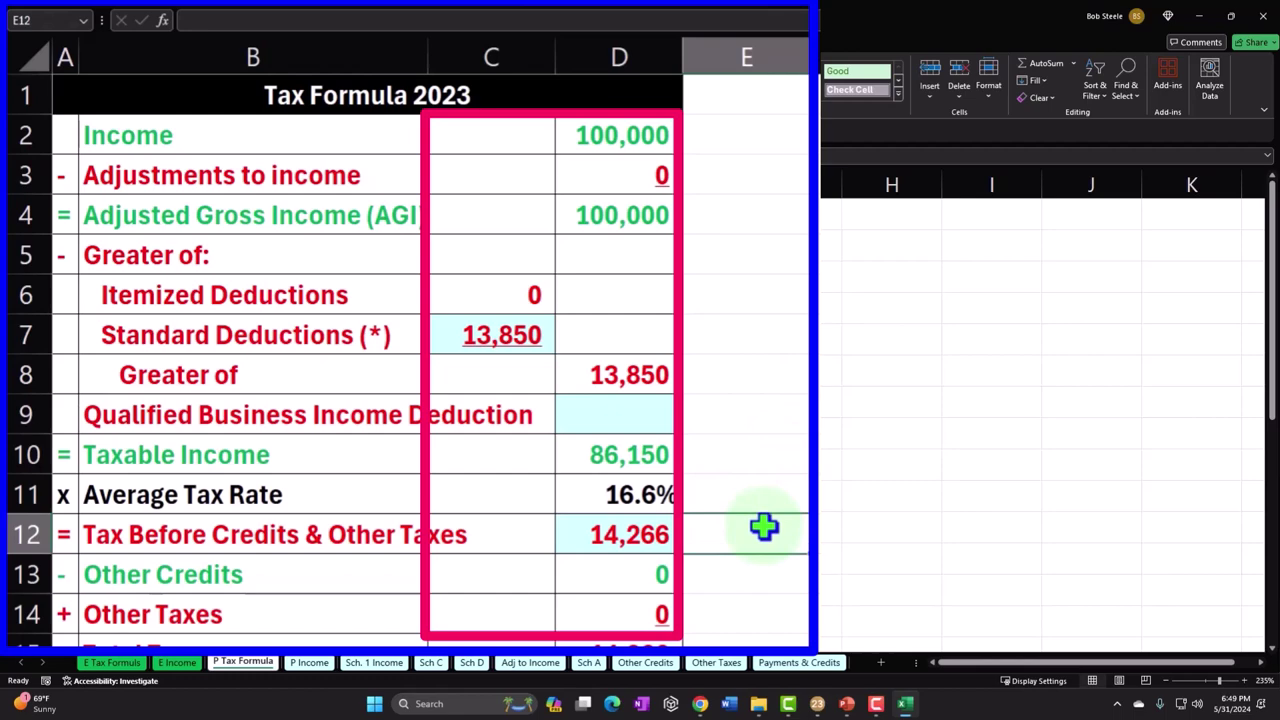
left_click(905, 704)
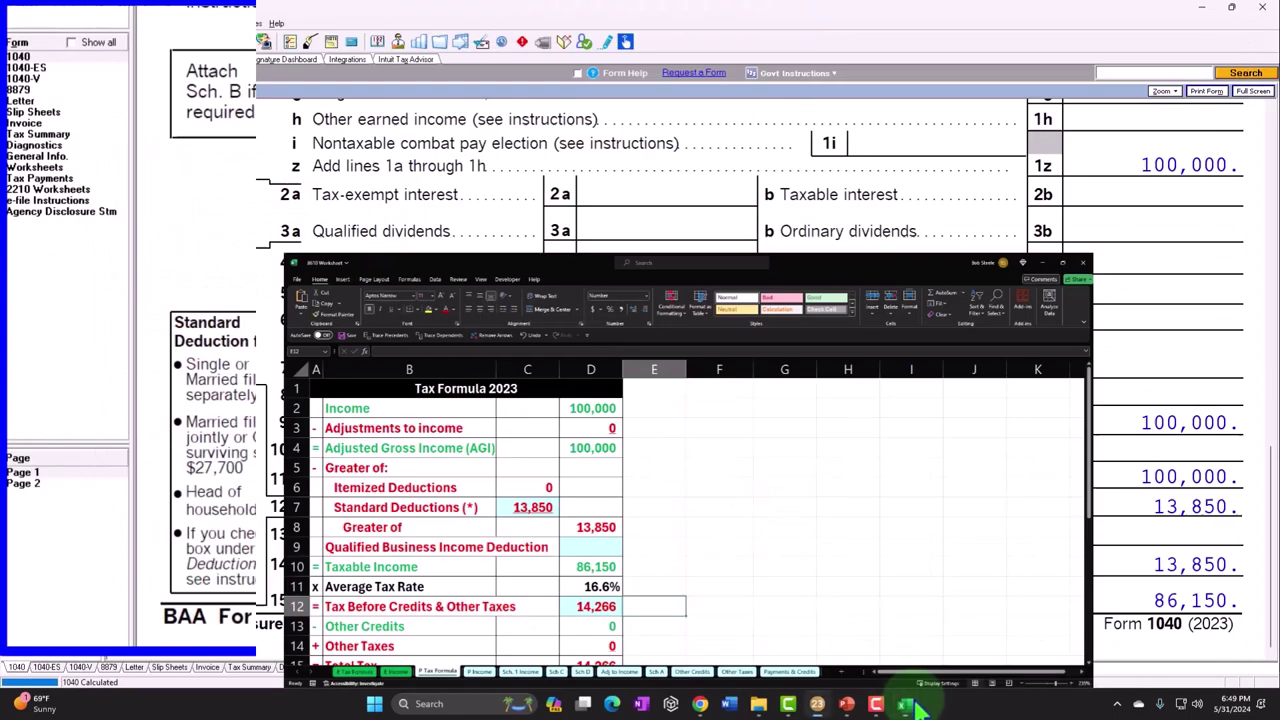
Step: Review the income section on Form 1040 page 1 and the tax and credits section on page 2
left_click(22, 483)
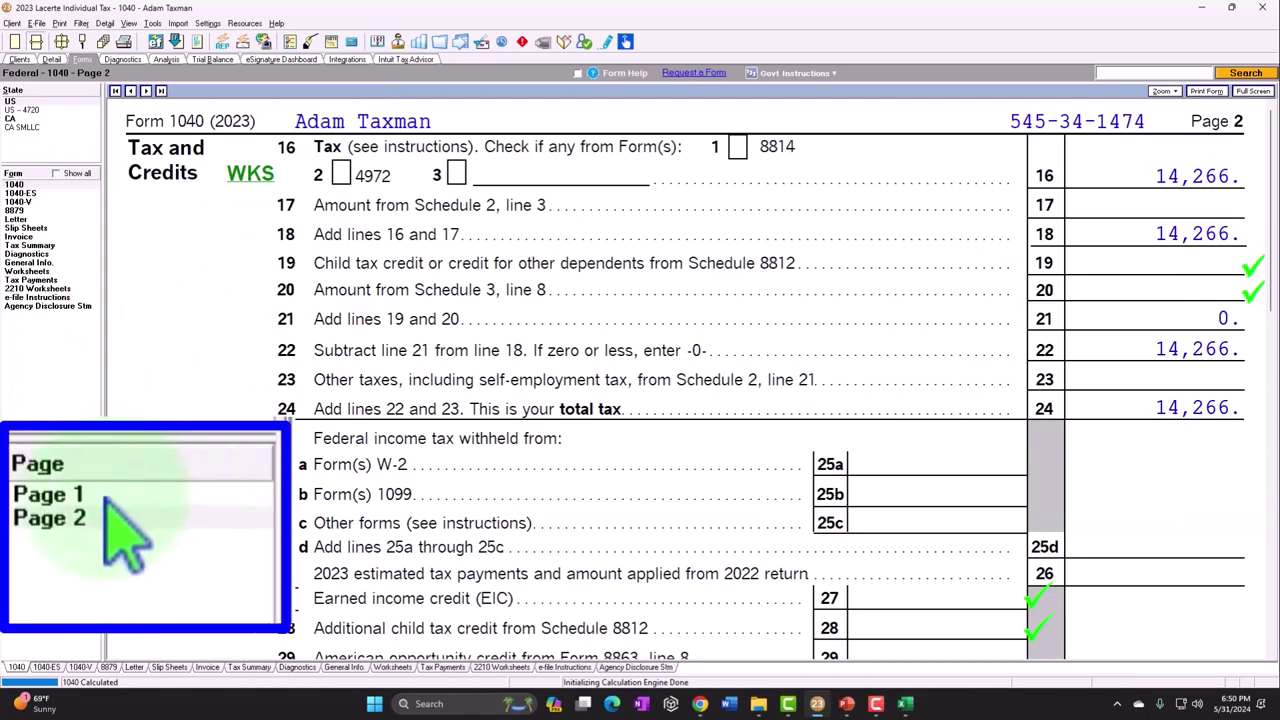
left_click(17, 510)
scroll(570, 437, "down", 9)
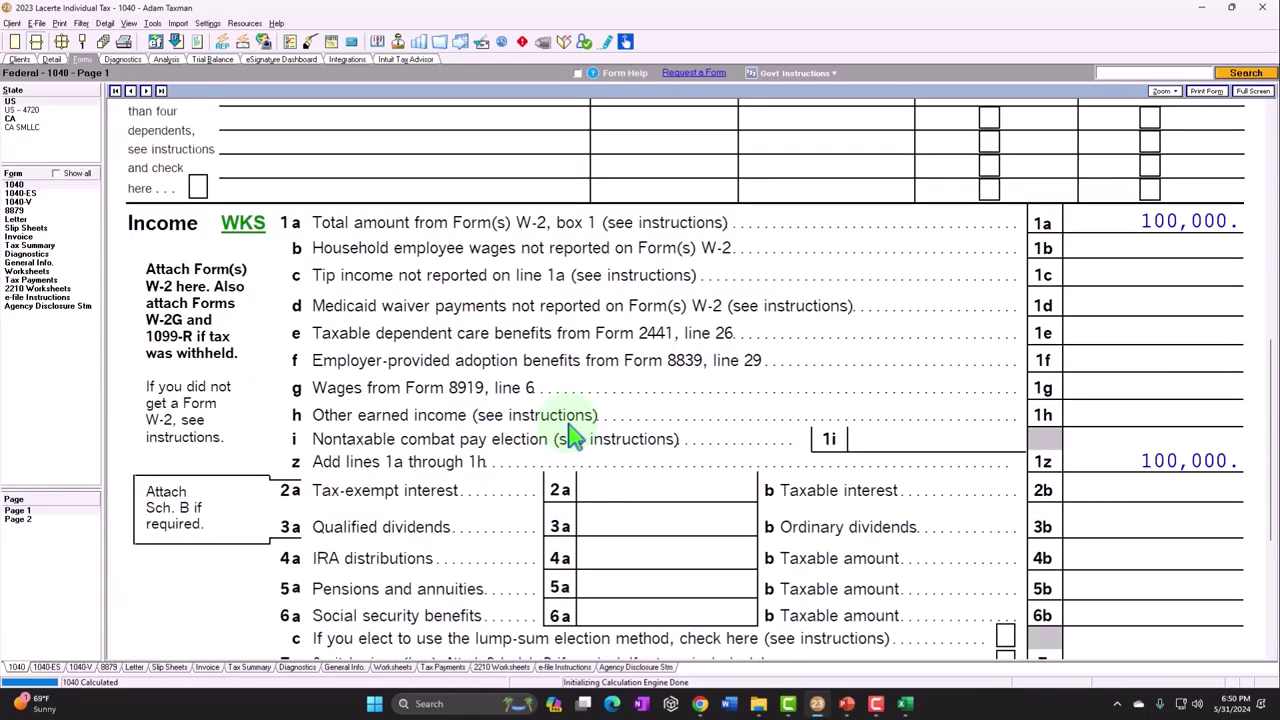
scroll(570, 437, "down", 2)
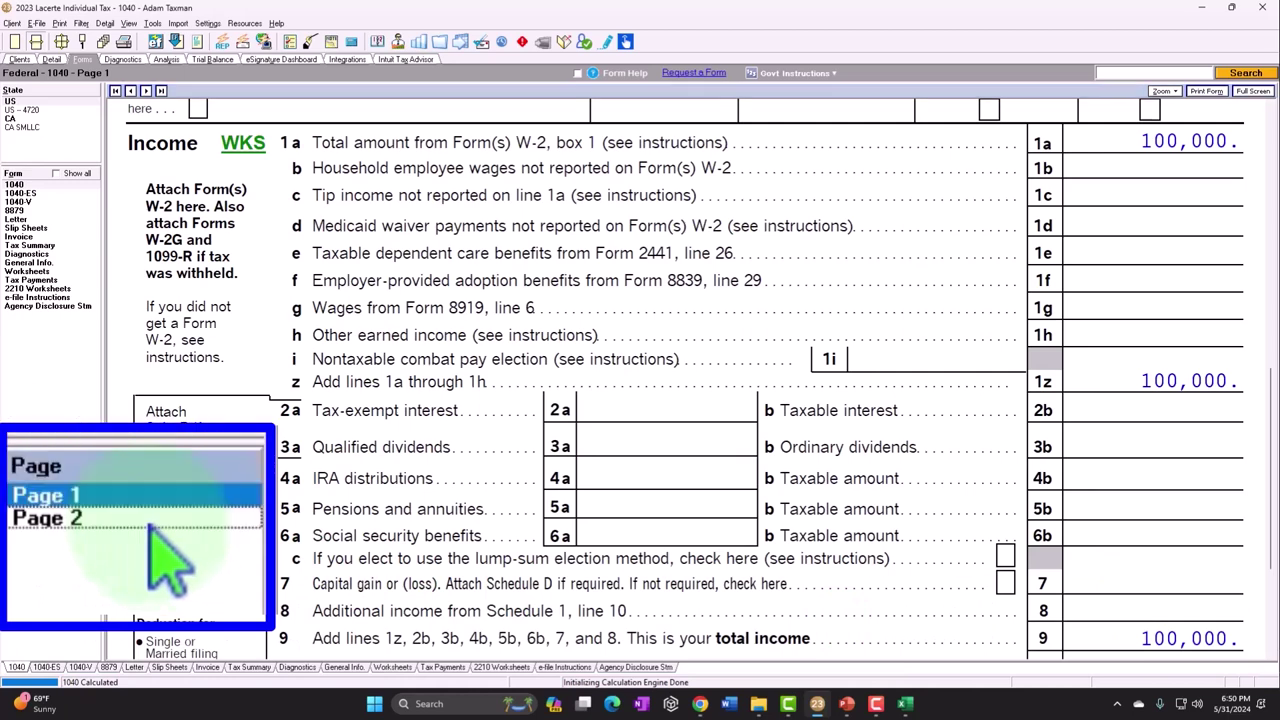
left_click(20, 519)
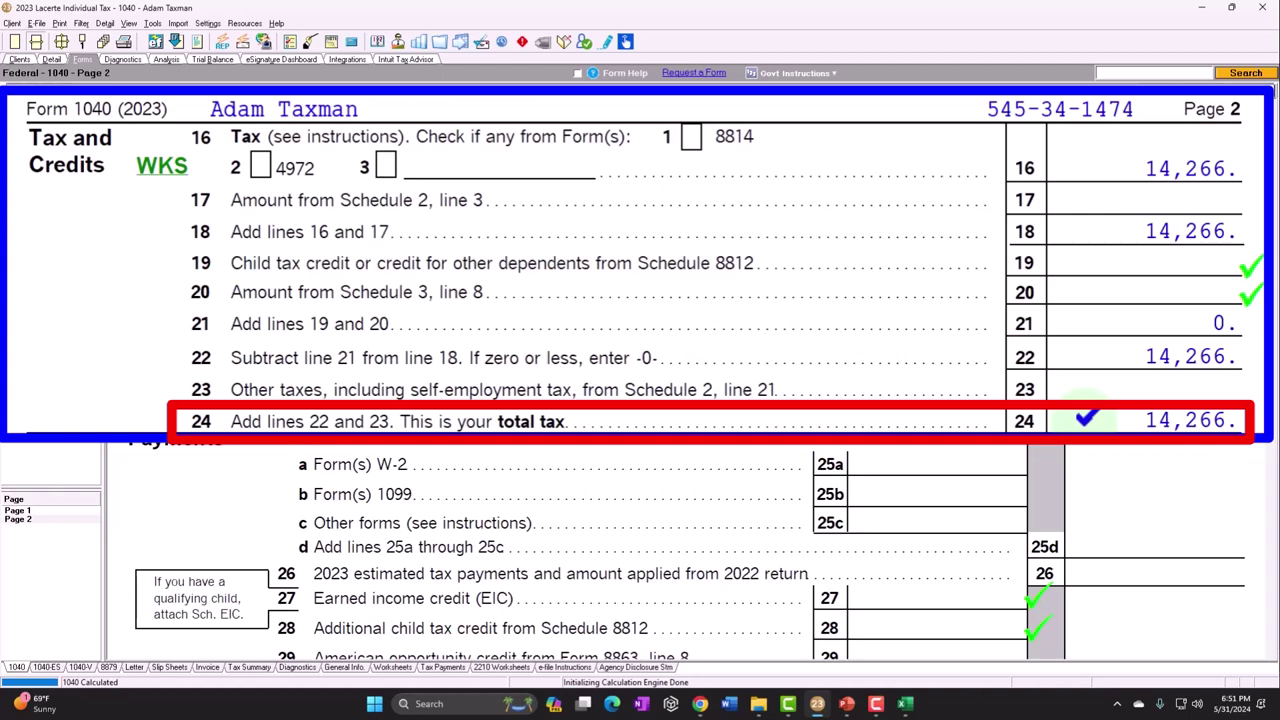
Step: Examine the nonrefundable credit lines 19 and 20 and the refundable credit lines 27 and 28 on Form 1040 page 2
scroll(1100, 405, "down", 1)
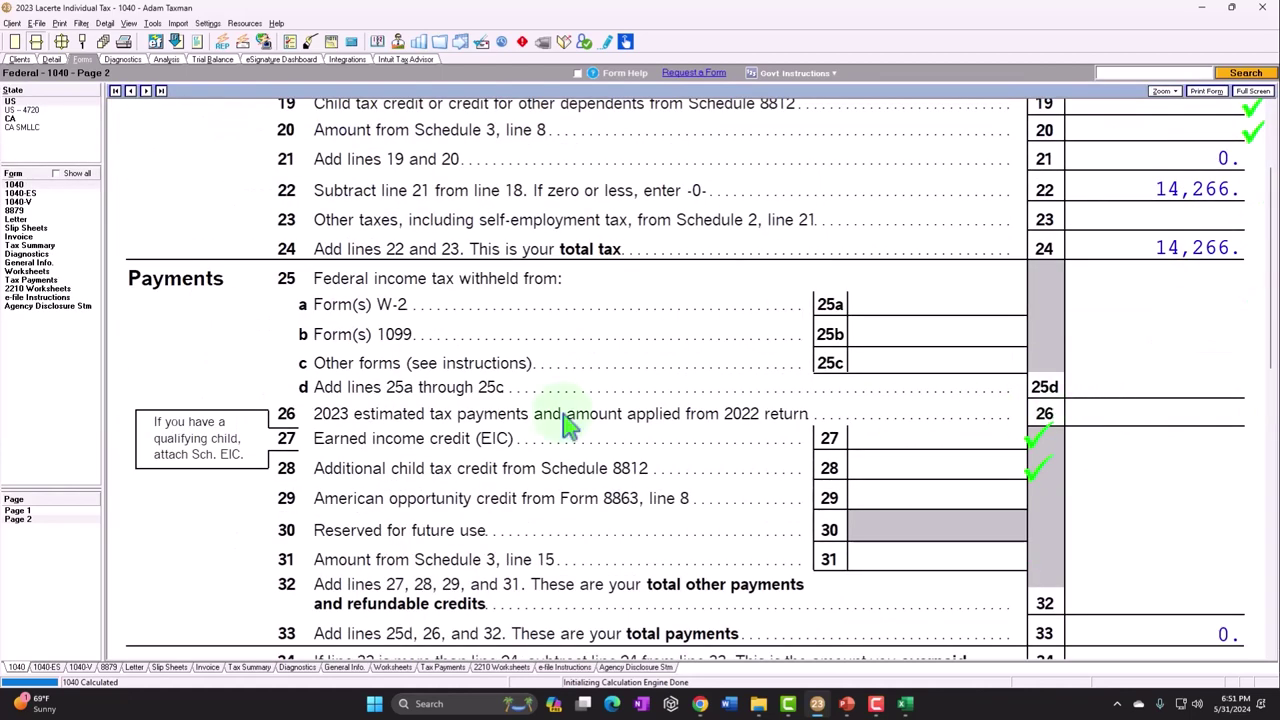
scroll(286, 378, "down", 2)
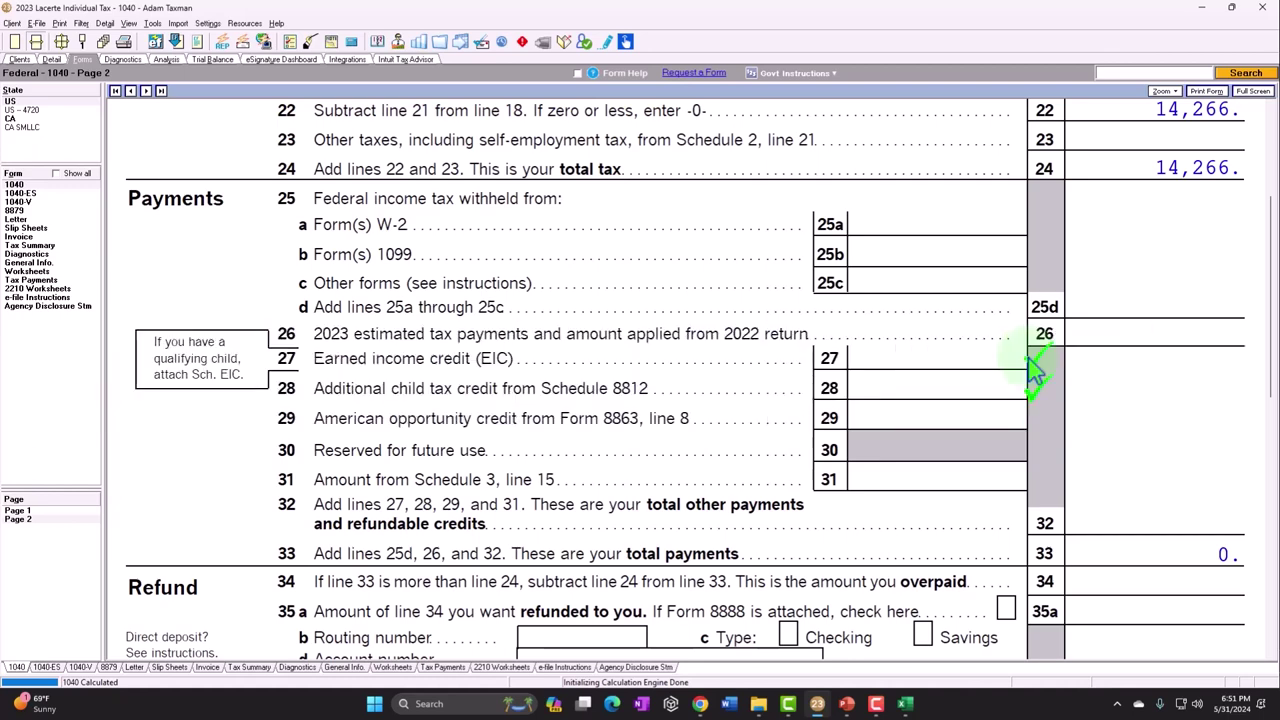
scroll(1035, 372, "up", 5)
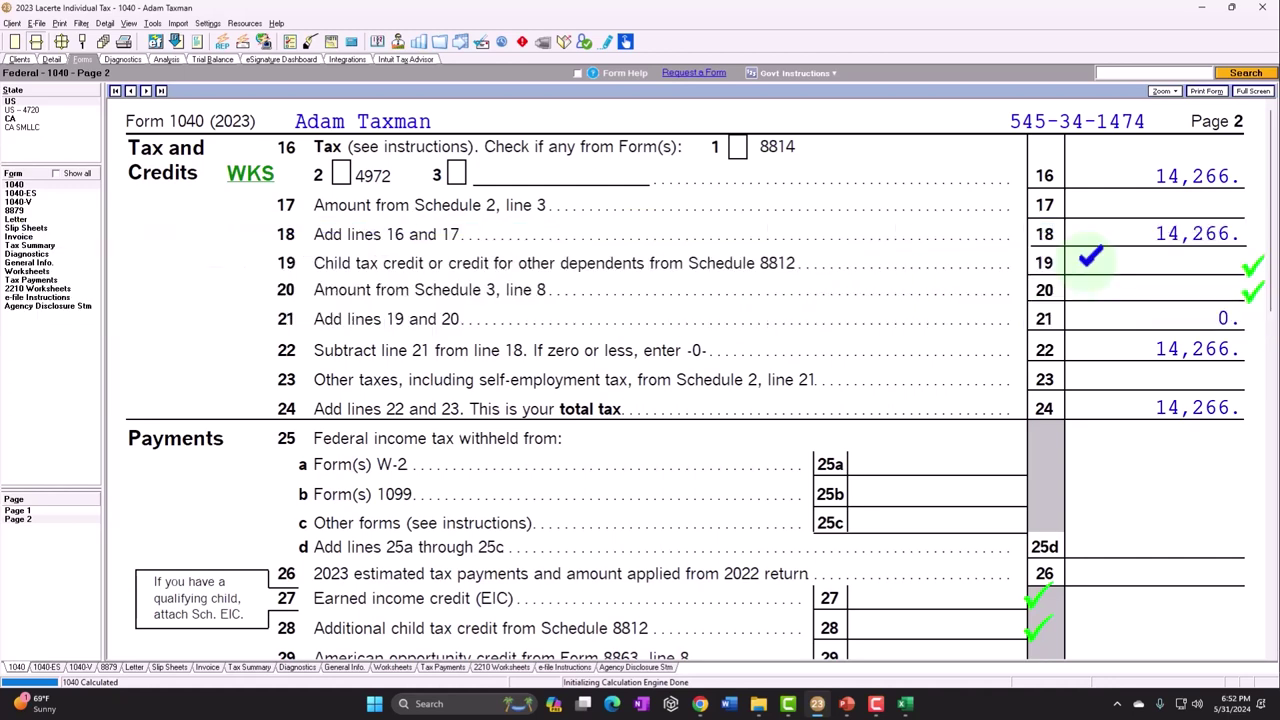
scroll(1090, 258, "down", 3)
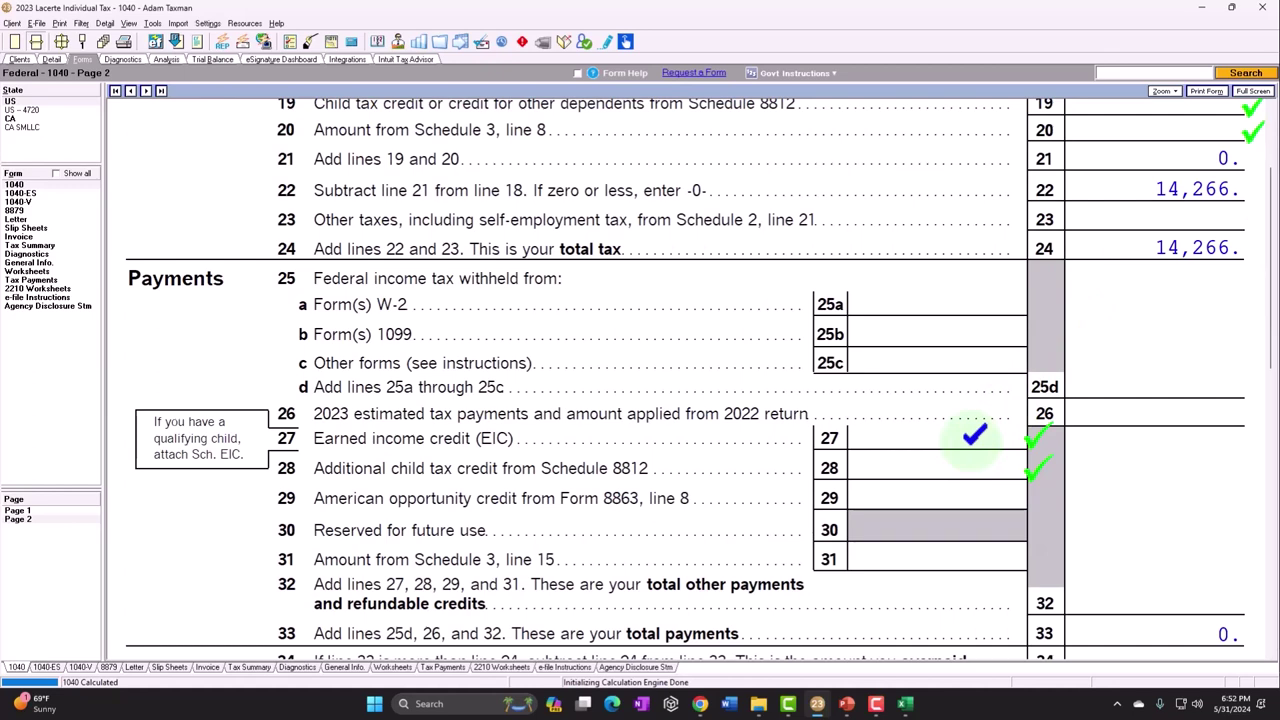
scroll(974, 434, "up", 1)
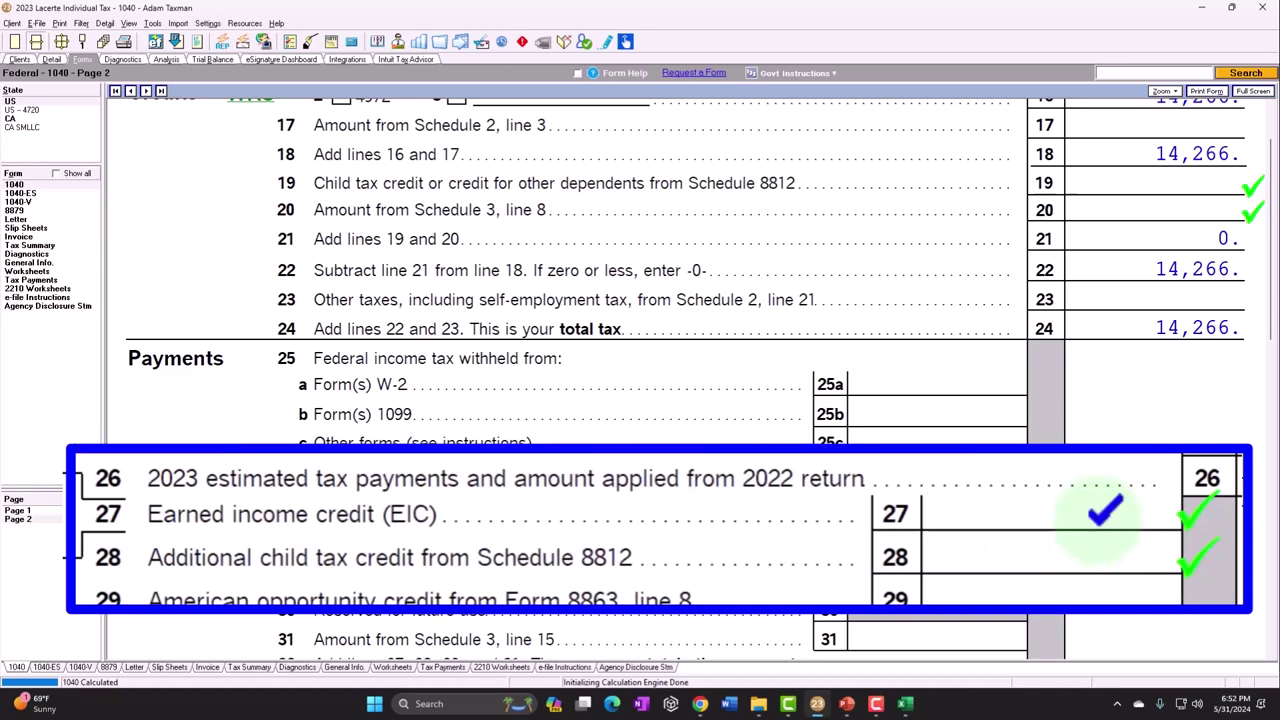
scroll(975, 515, "up", 2)
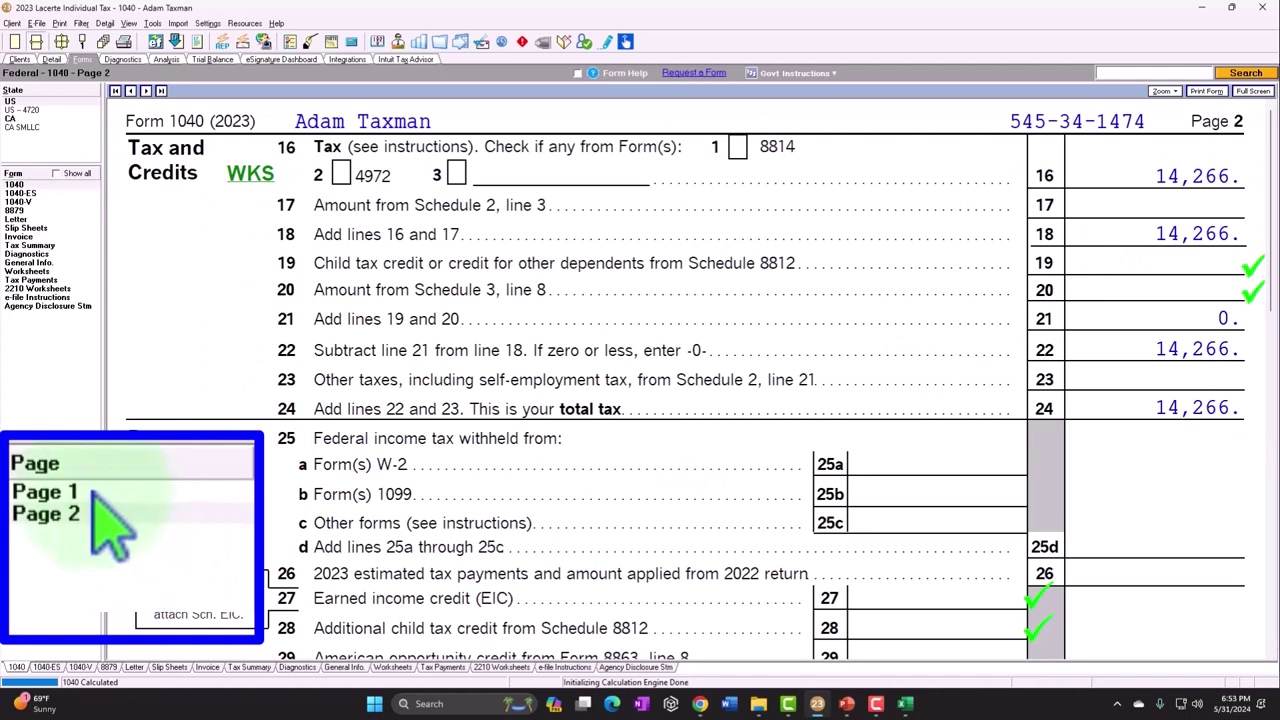
Step: Check the filing status, dependents and taxable income areas on page 1 of the single filer's Form 1040
left_click(25, 510)
scroll(510, 410, "down", 3)
scroll(541, 455, "down", 1)
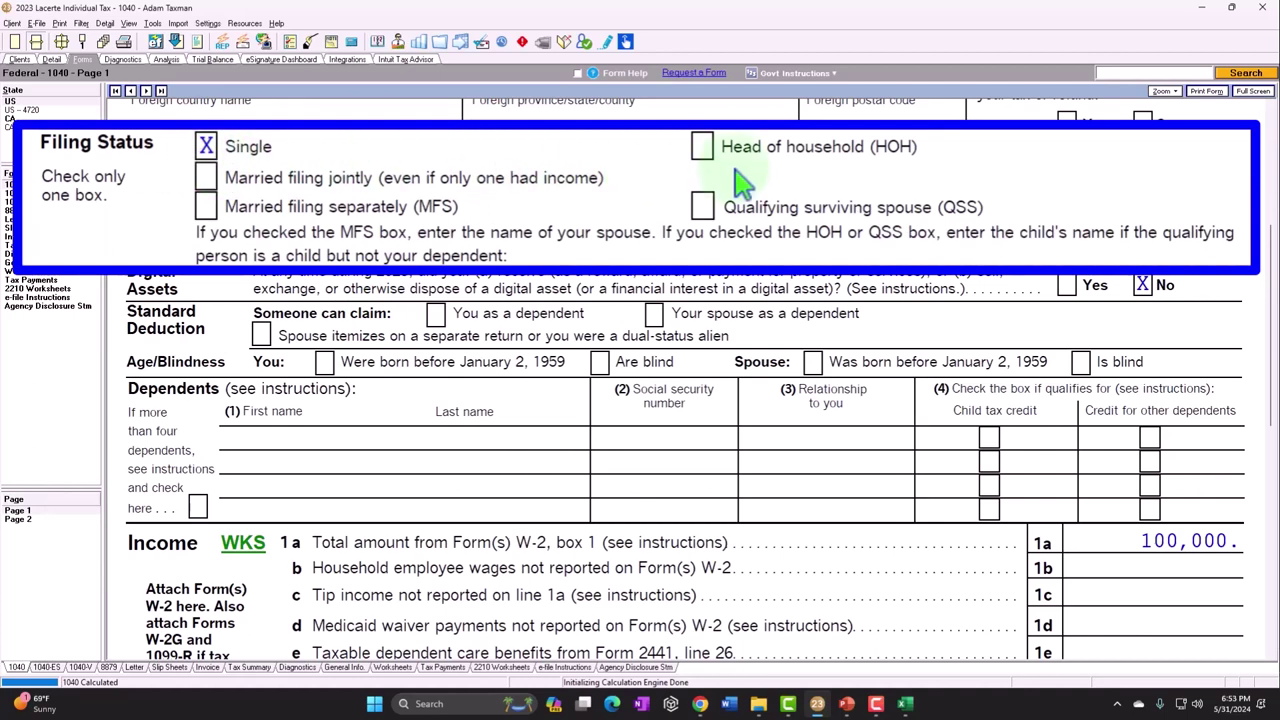
scroll(671, 271, "down", 8)
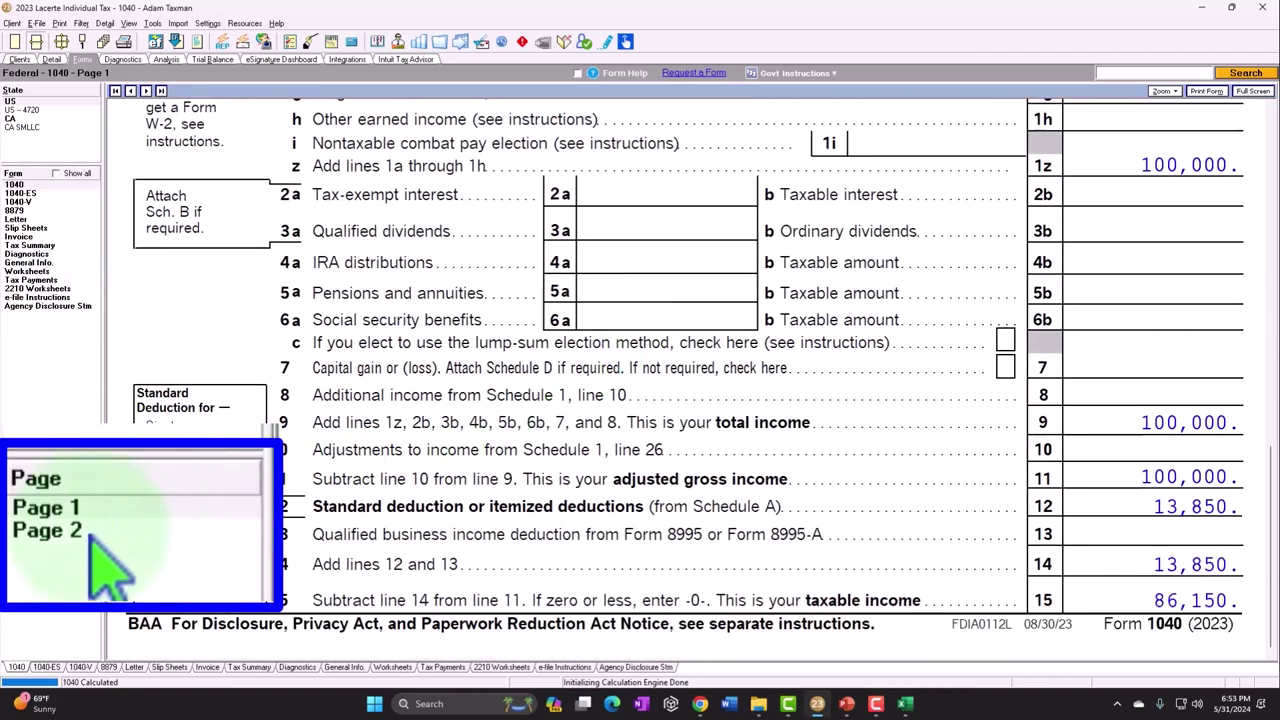
left_click(18, 519)
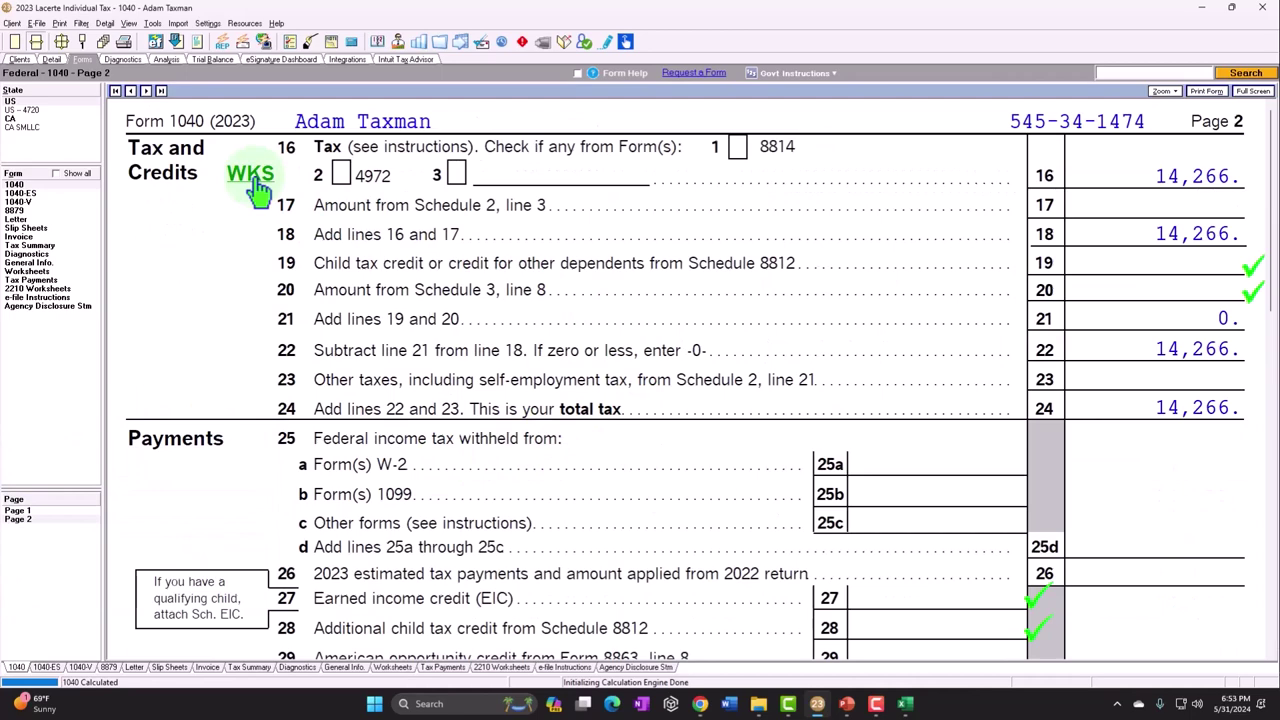
left_click(17, 510)
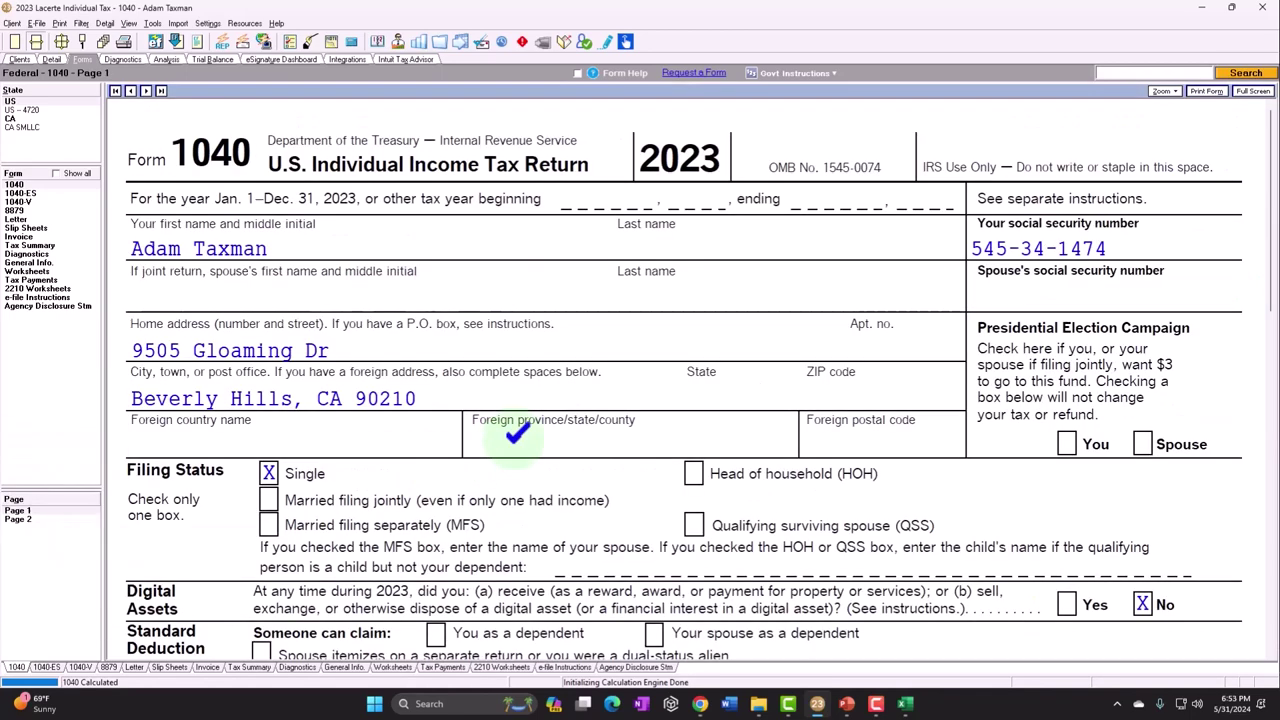
scroll(663, 429, "down", 5)
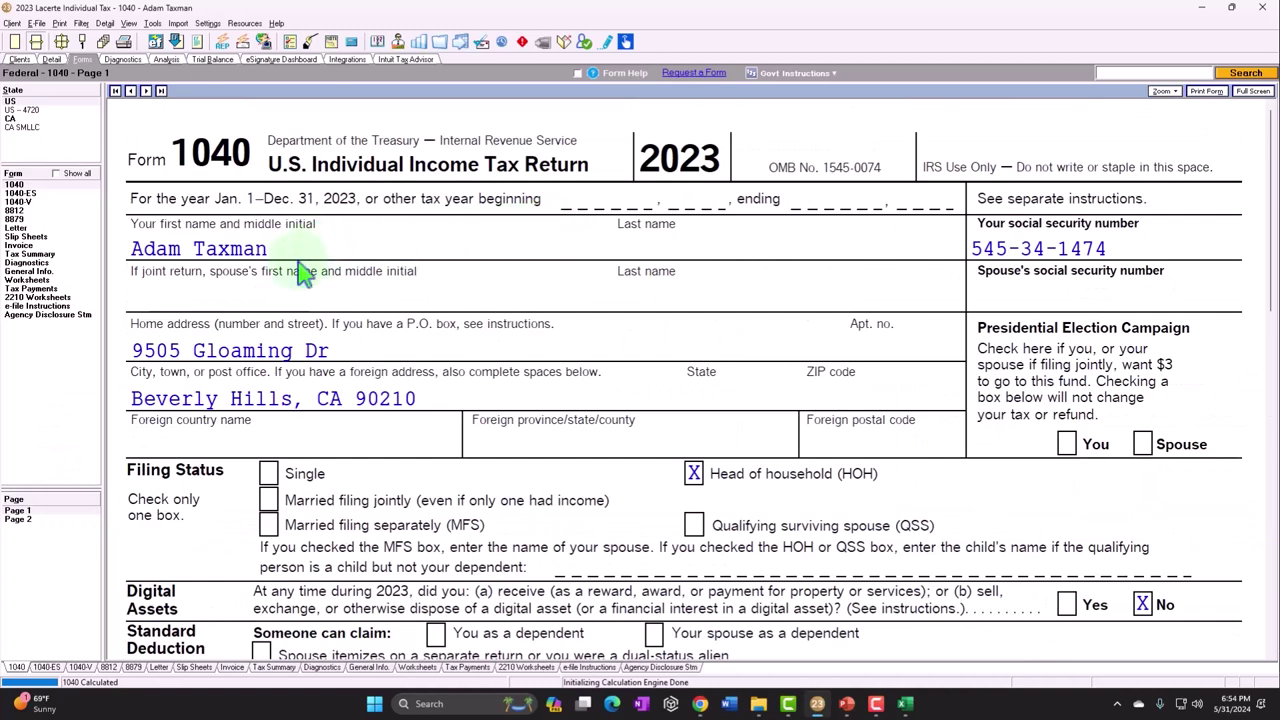
Step: Examine the filing status, dependent's child tax credit box and standard deduction on page 1 of the head of household return
scroll(278, 278, "down", 2)
scroll(283, 288, "down", 2)
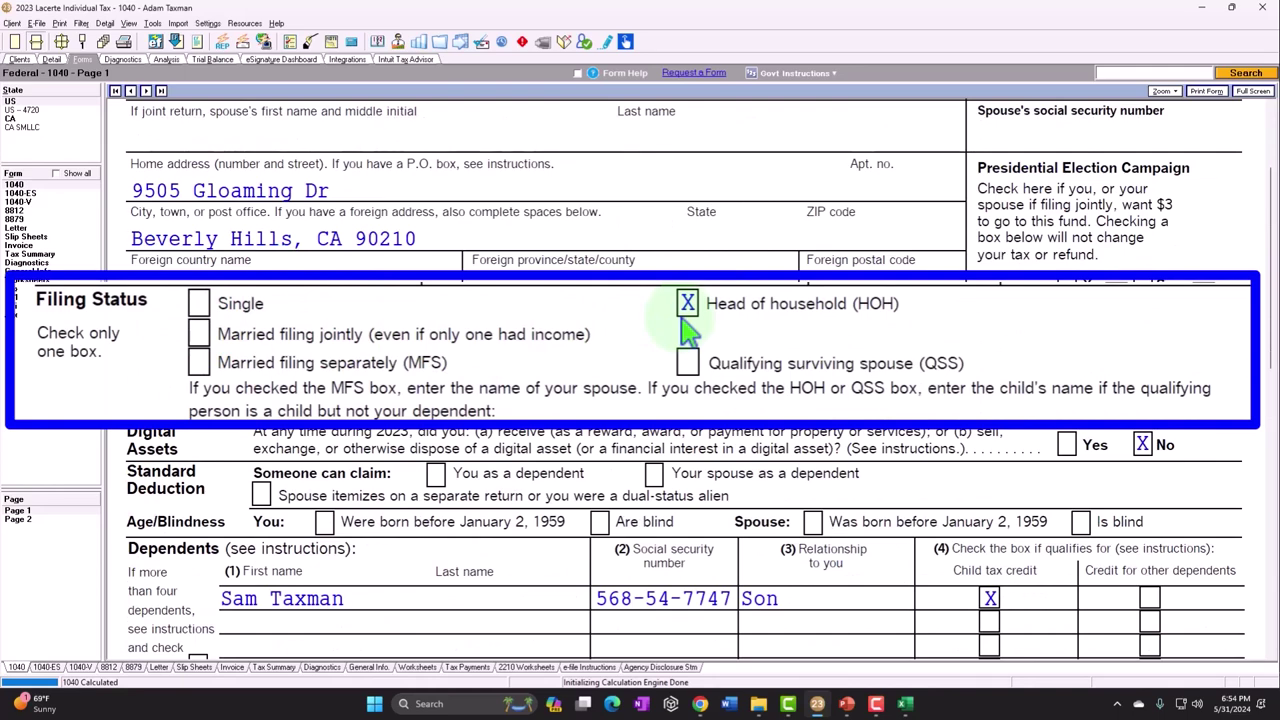
scroll(690, 330, "down", 6)
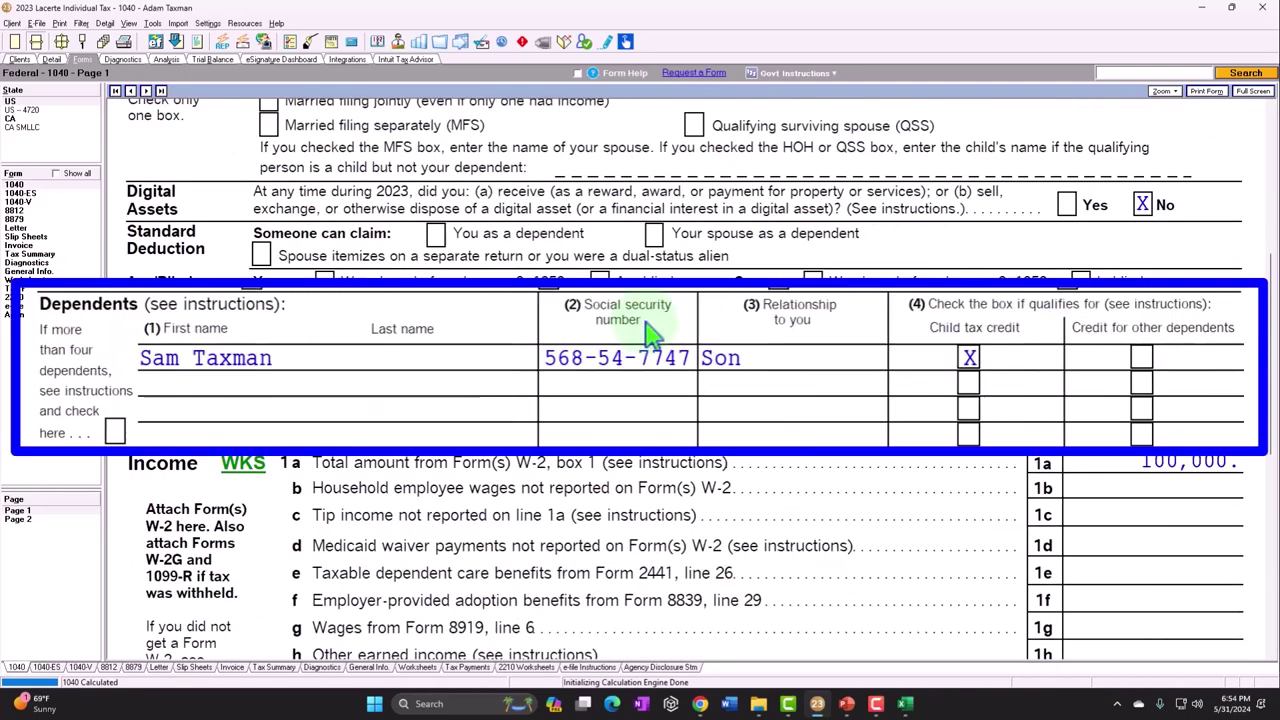
scroll(338, 425, "up", 2)
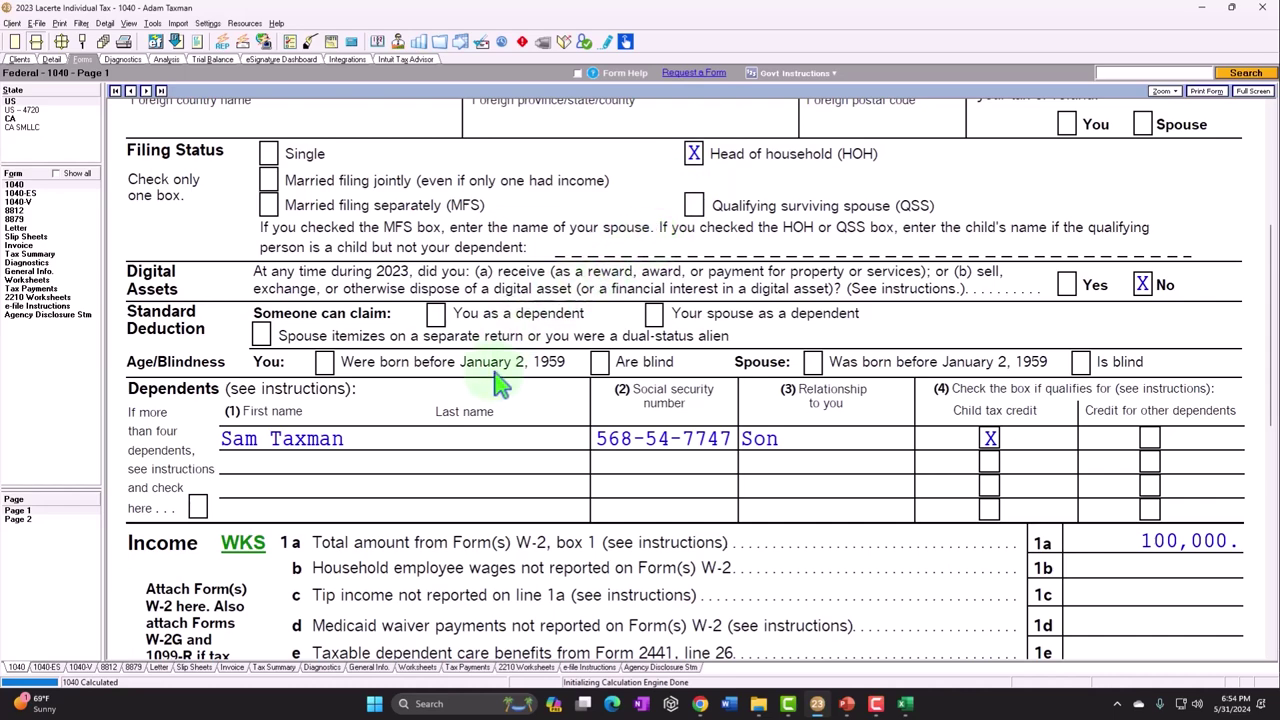
scroll(498, 385, "down", 2)
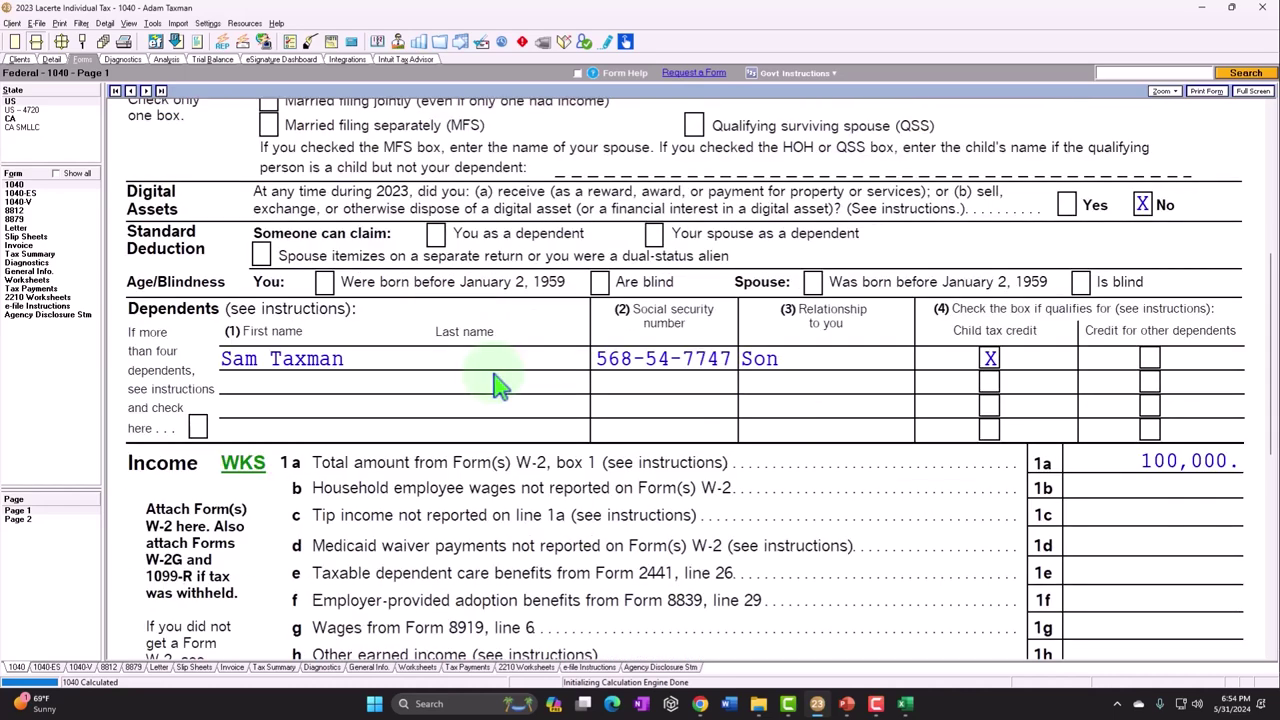
scroll(498, 385, "down", 2)
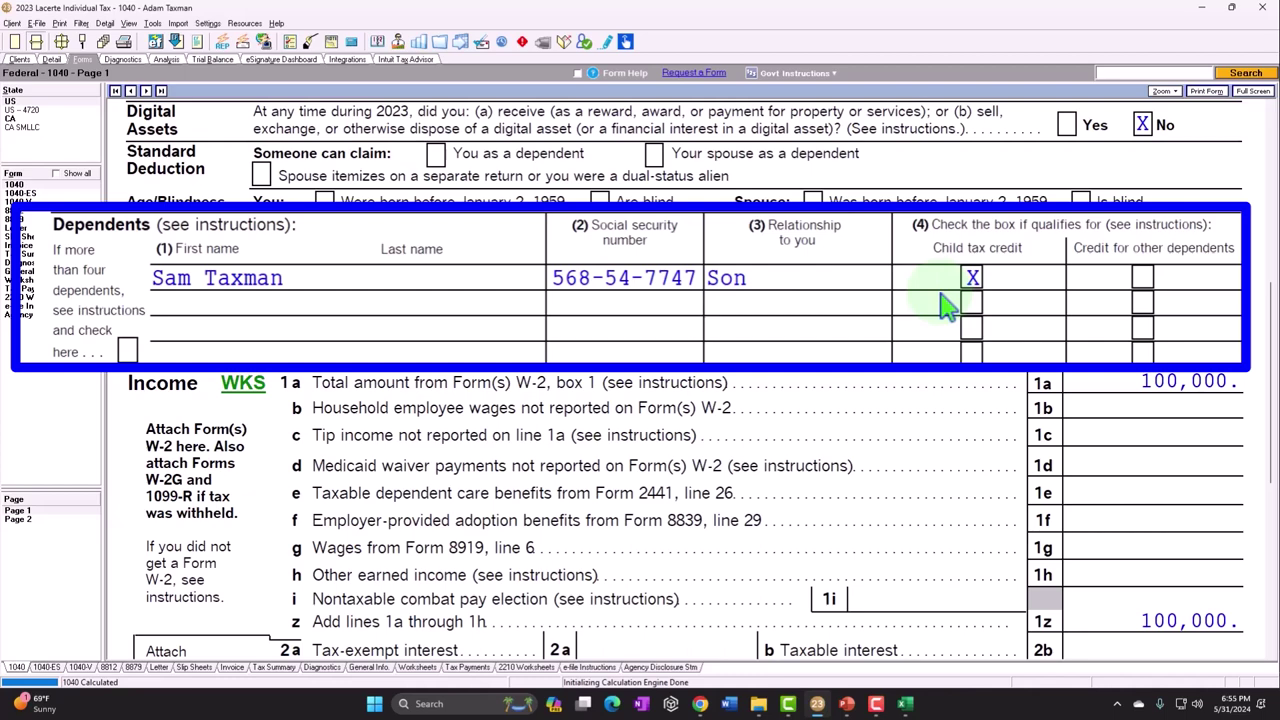
scroll(960, 303, "down", 1)
scroll(990, 300, "down", 1)
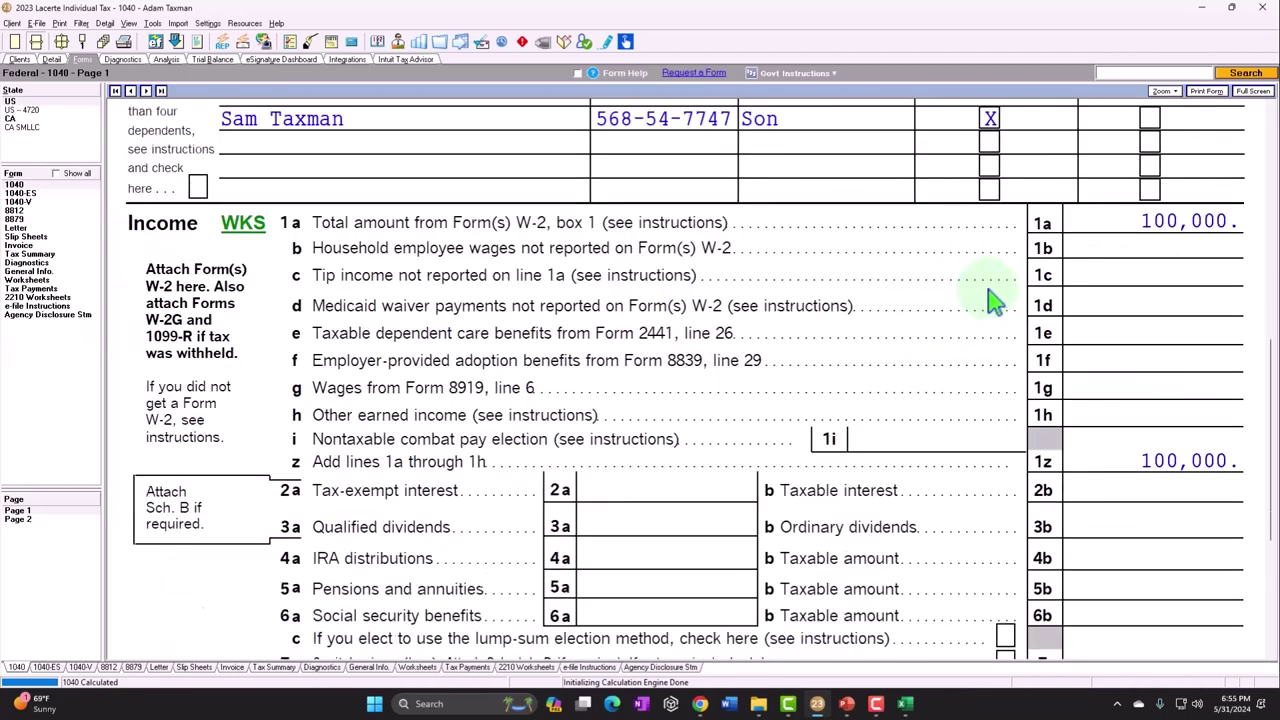
scroll(990, 300, "down", 4)
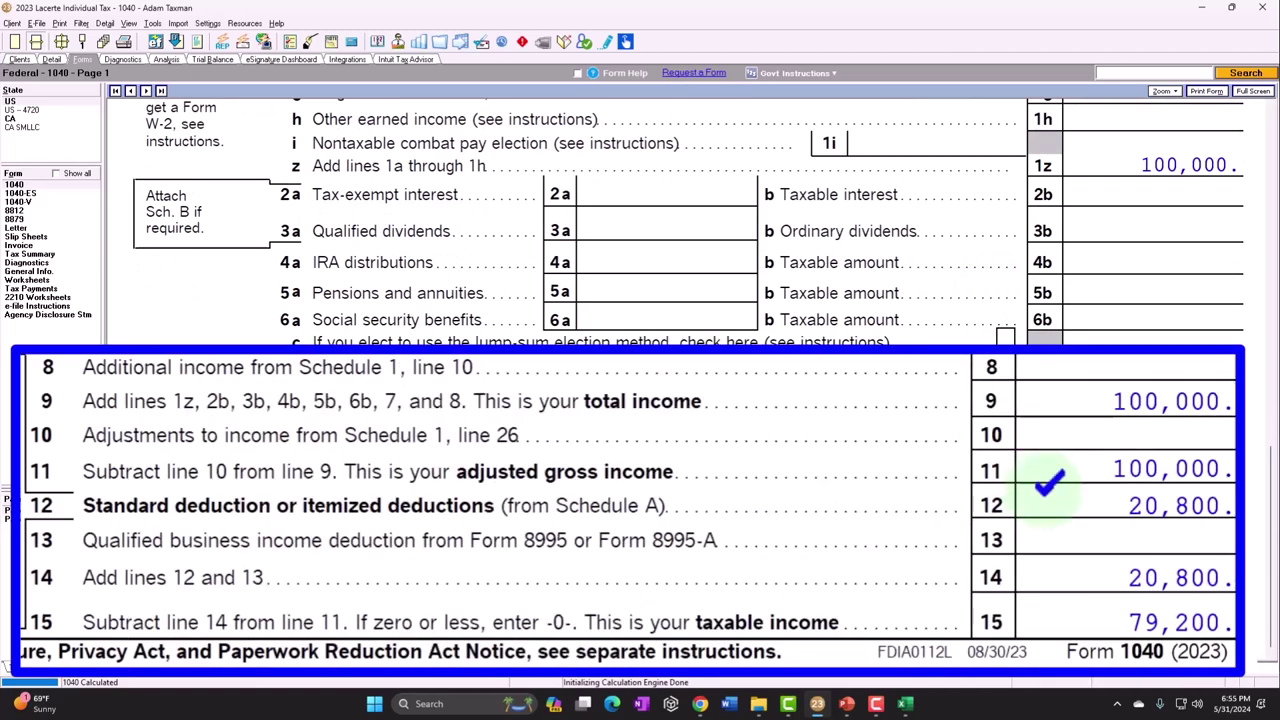
Step: In the Excel tax formula worksheet, link the standard deduction in C7 to the Head of Household amount in D25
left_click(904, 703)
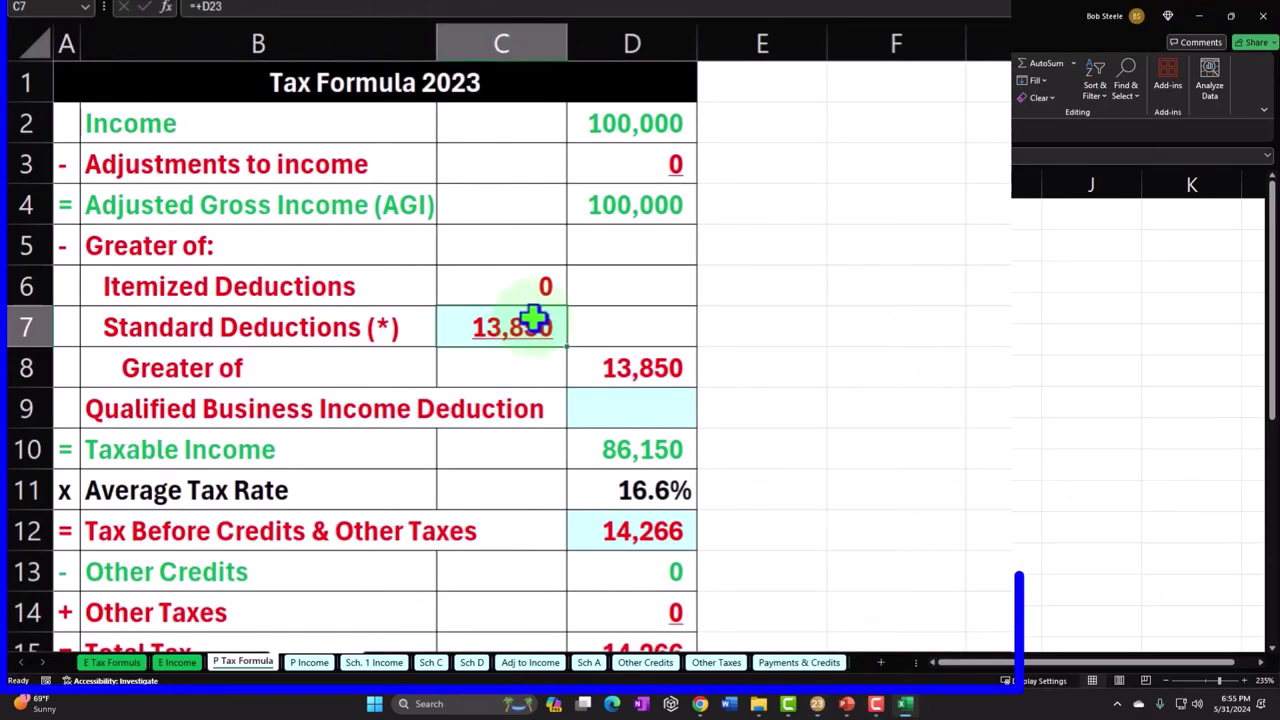
double_click(395, 403)
key("Escape")
type("+")
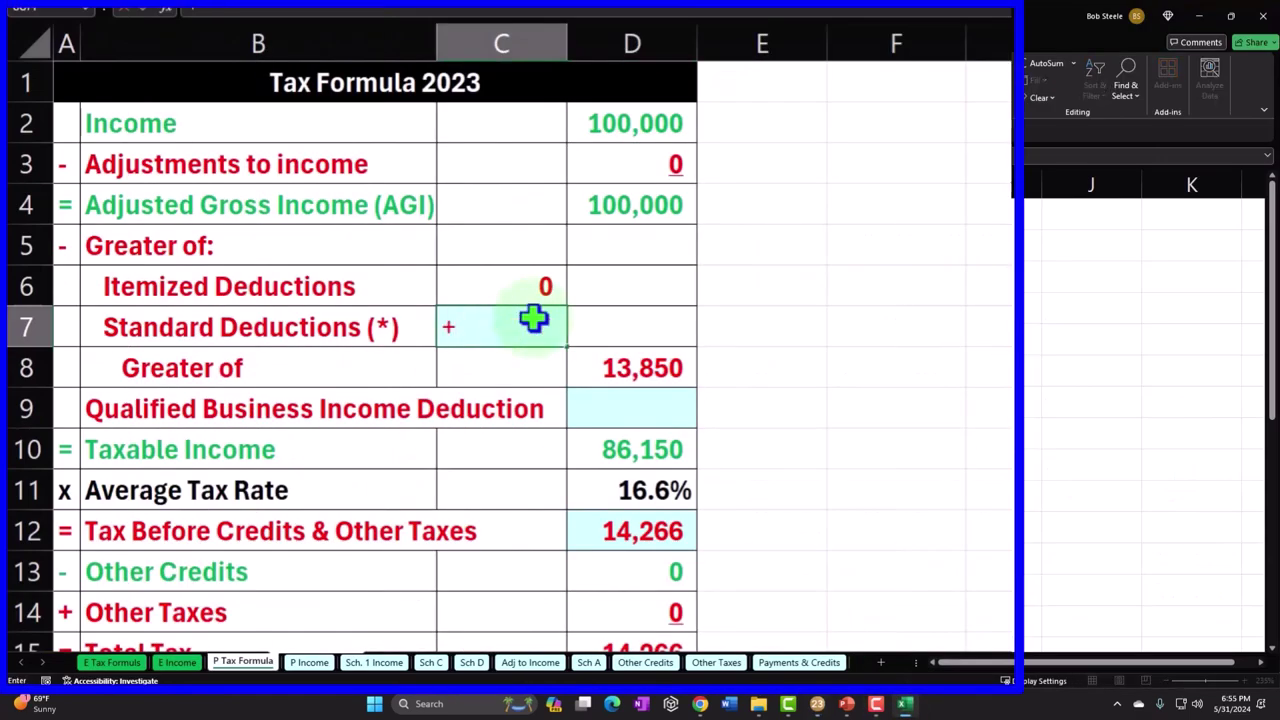
scroll(533, 320, "down", 6)
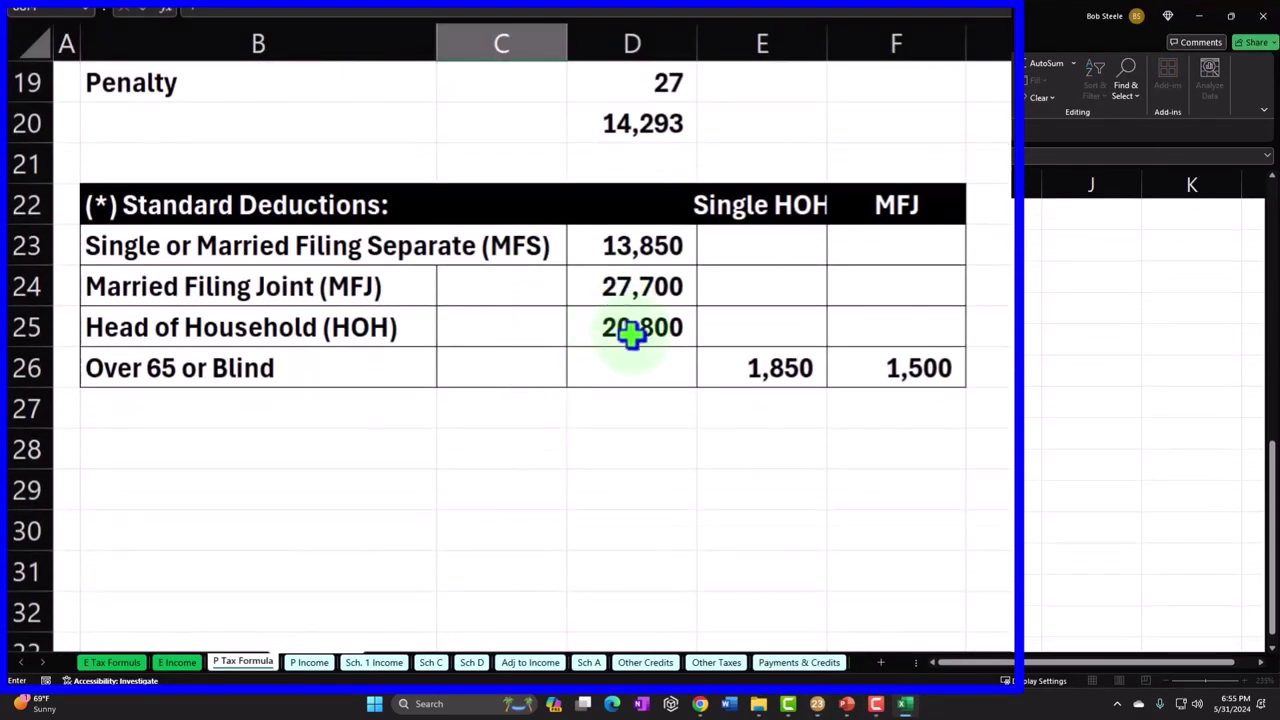
left_click(631, 333)
key("Return")
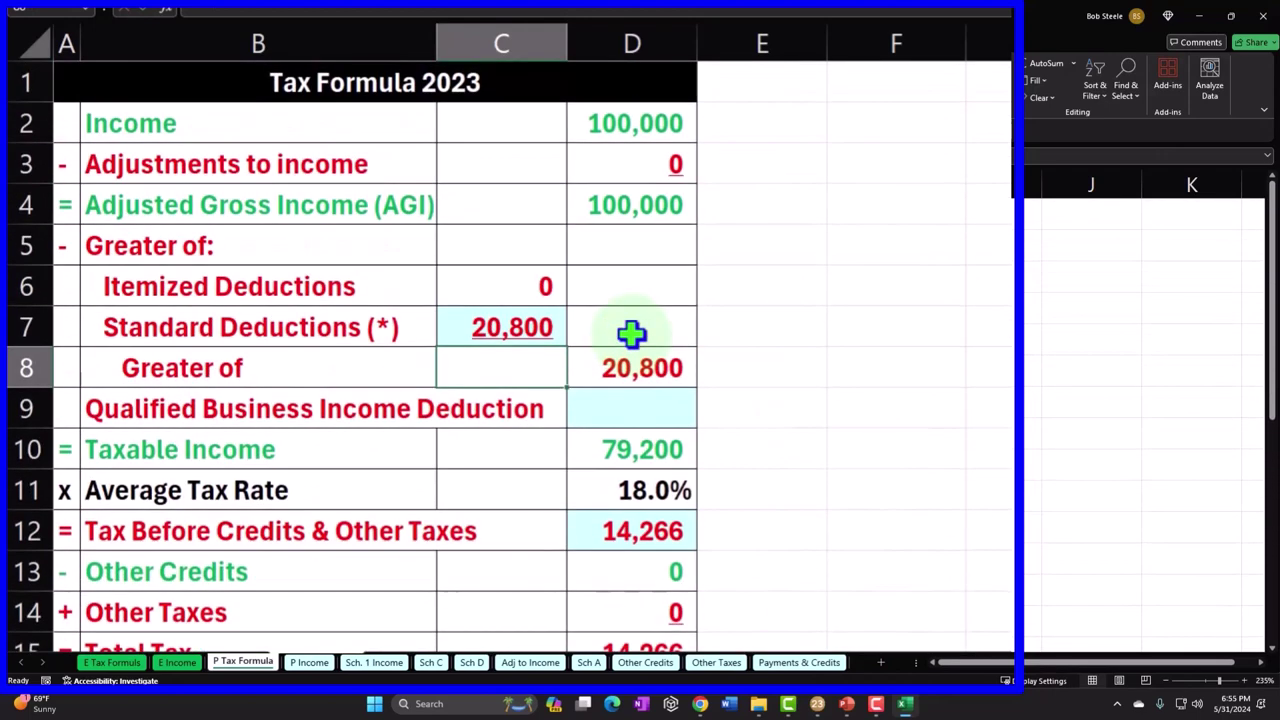
Step: Check taxable income against Lacerte, open Form 1040 page 2, and enter 11,131 as Tax Before Credits & Other Taxes in Excel cell D12
left_click(660, 449)
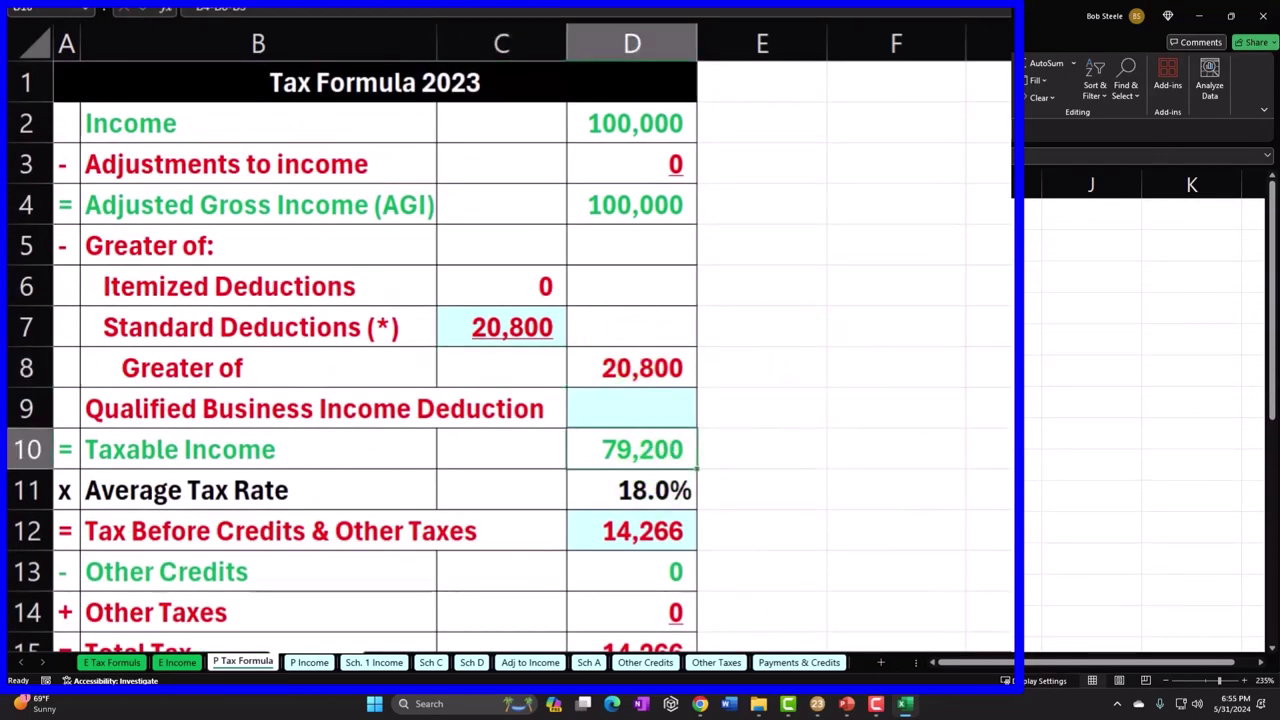
left_click(904, 704)
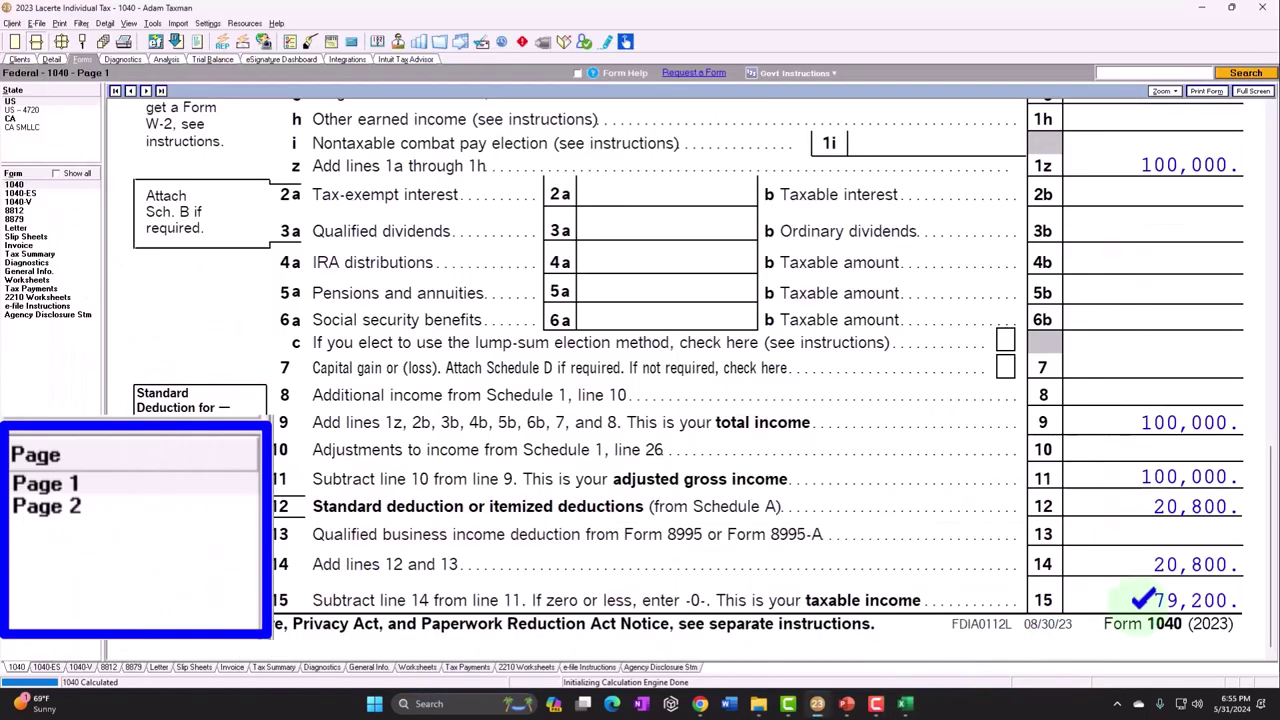
left_click(125, 515)
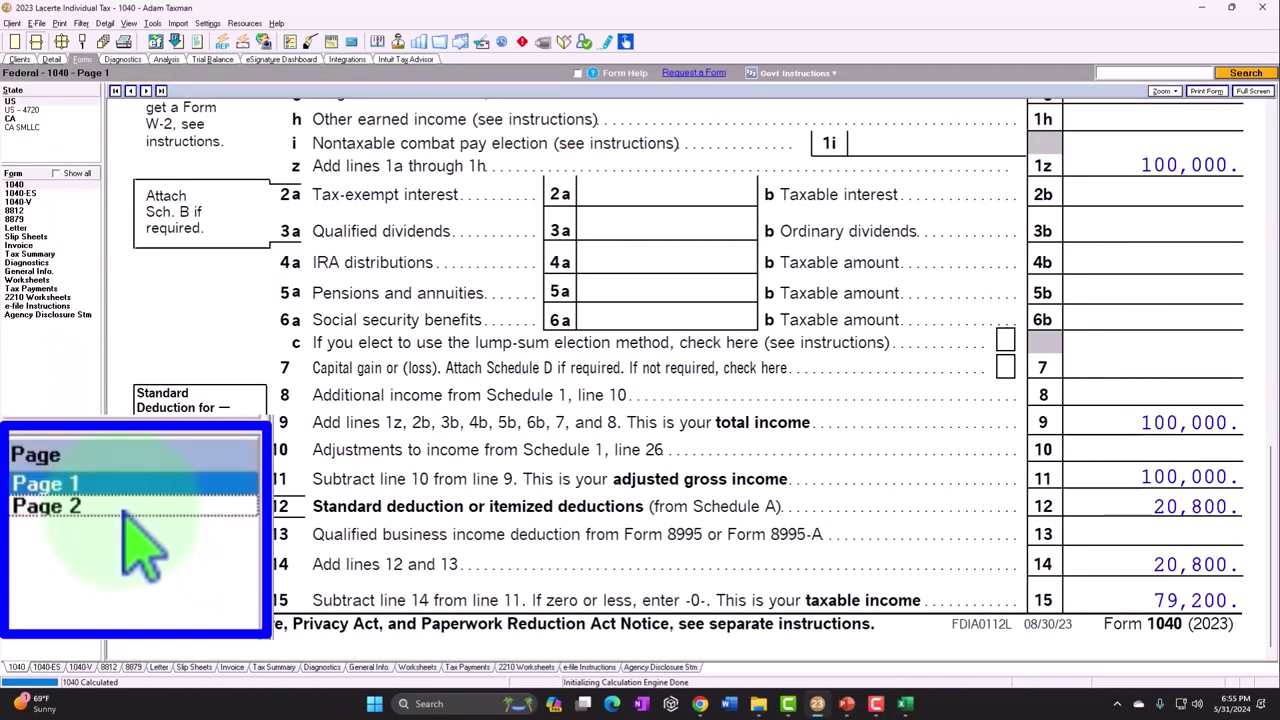
left_click(125, 512)
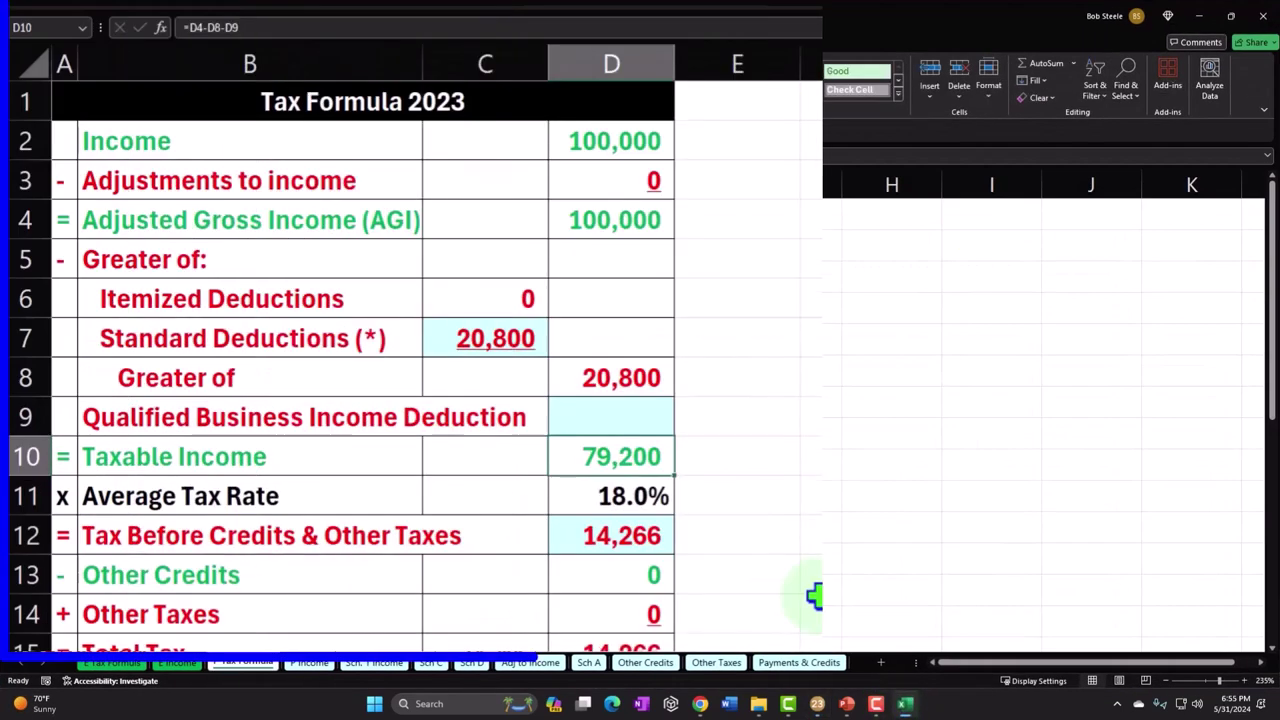
left_click(626, 534)
type("11,131")
key("Return")
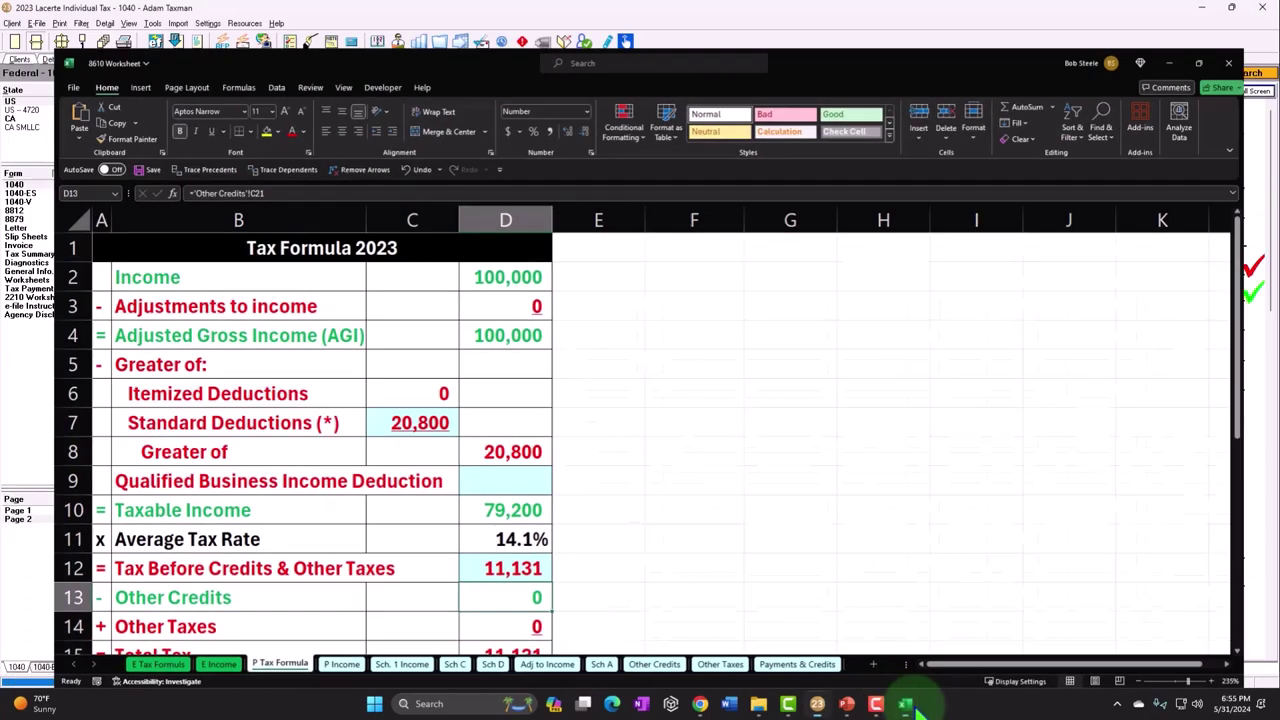
Step: In Lacerte, examine the tax bracket worksheet behind line 16 and the nonrefundable and refundable credit lines on Form 1040 page 2
left_click(907, 704)
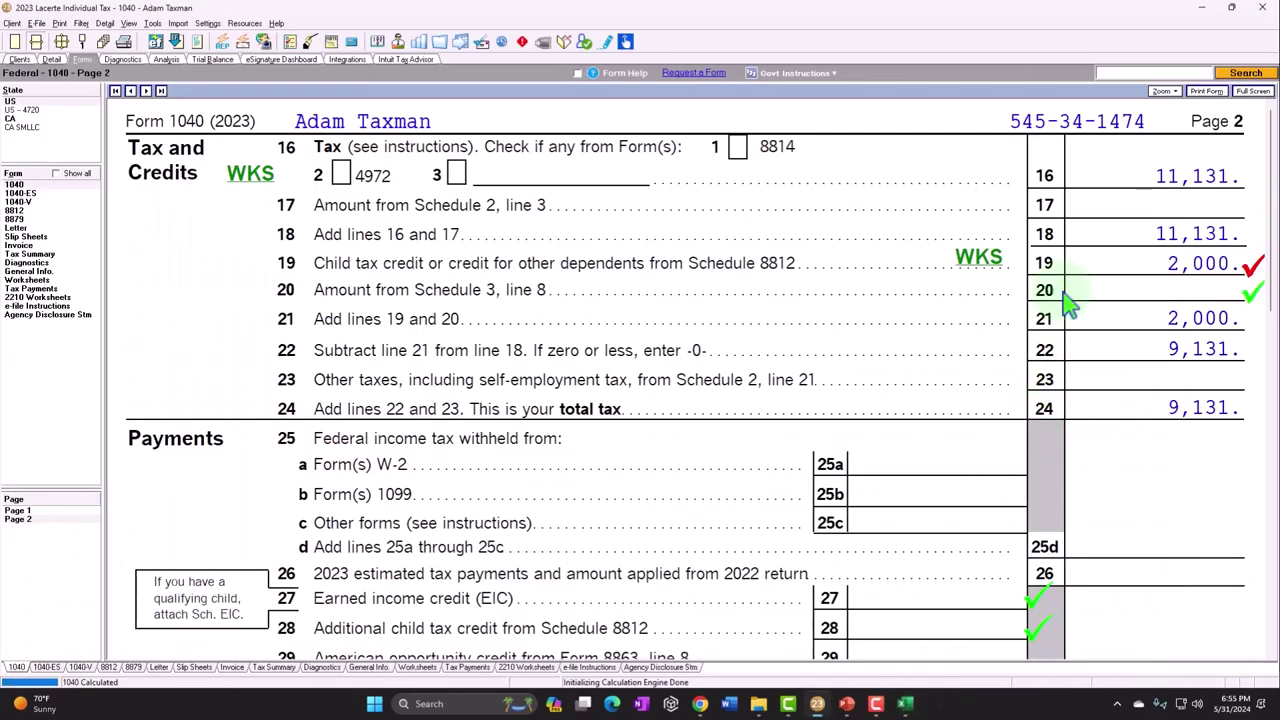
left_click(256, 178)
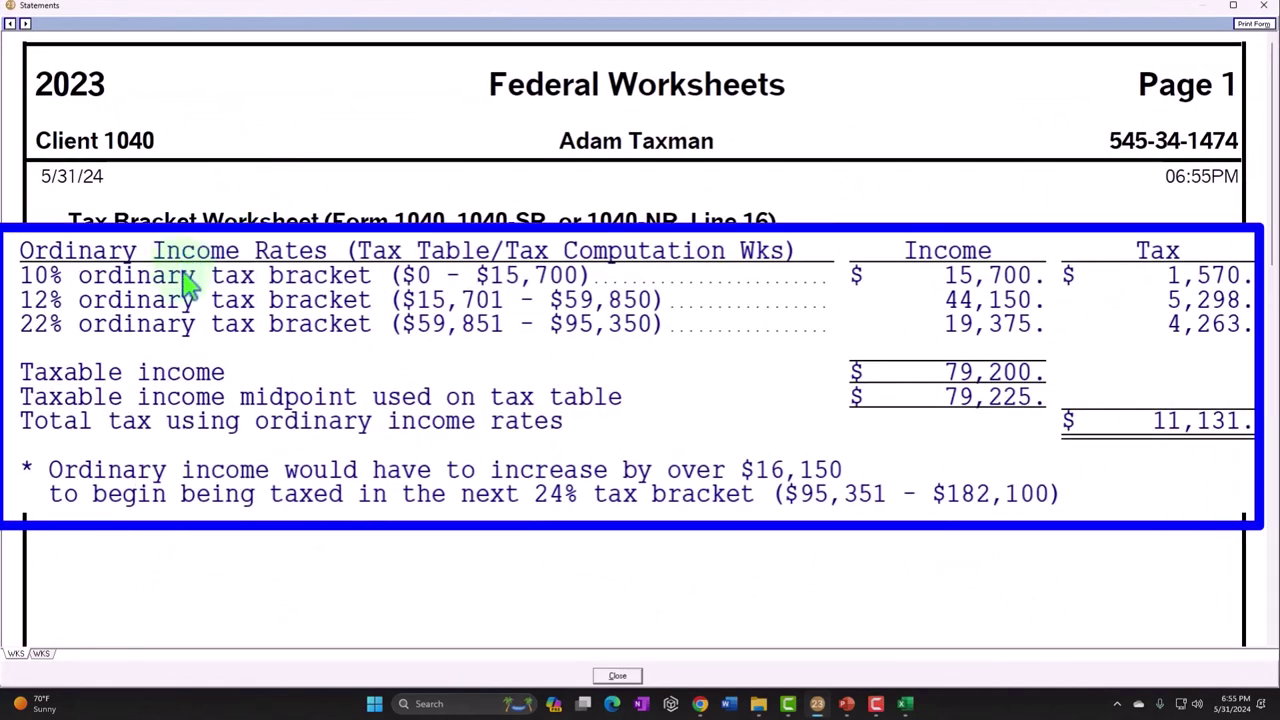
left_click(1256, 6)
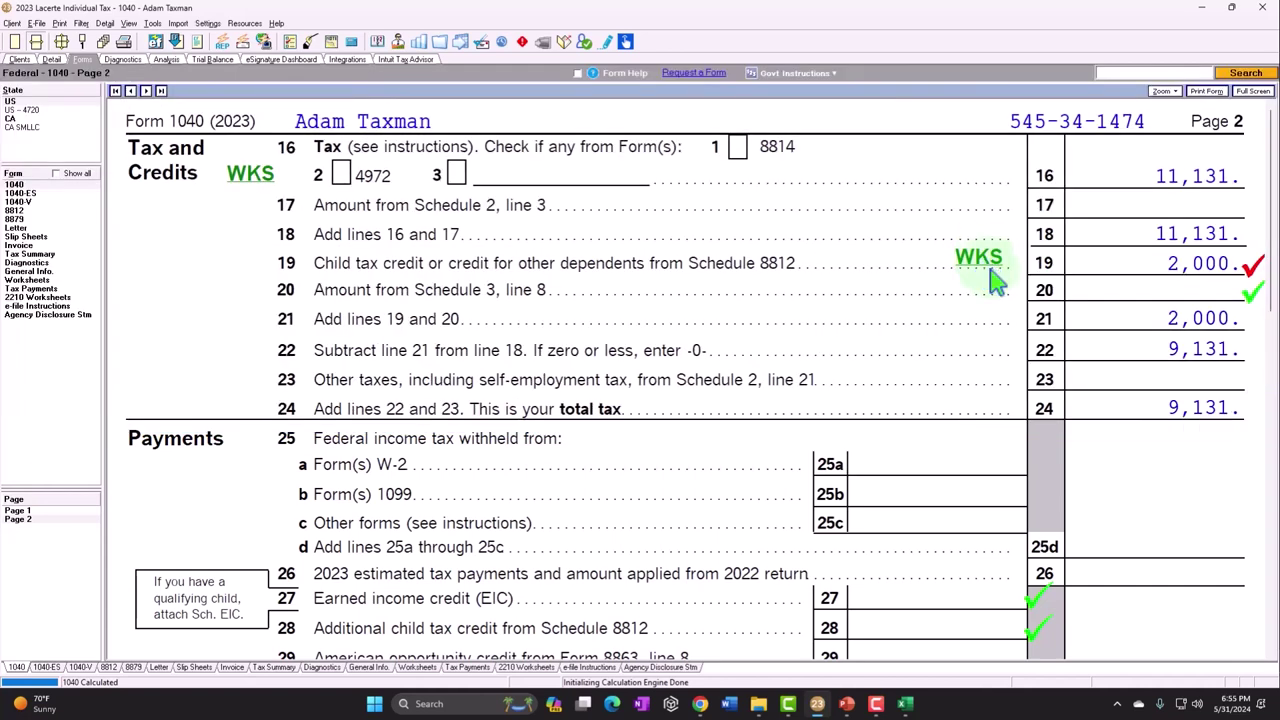
scroll(995, 280, "down", 2)
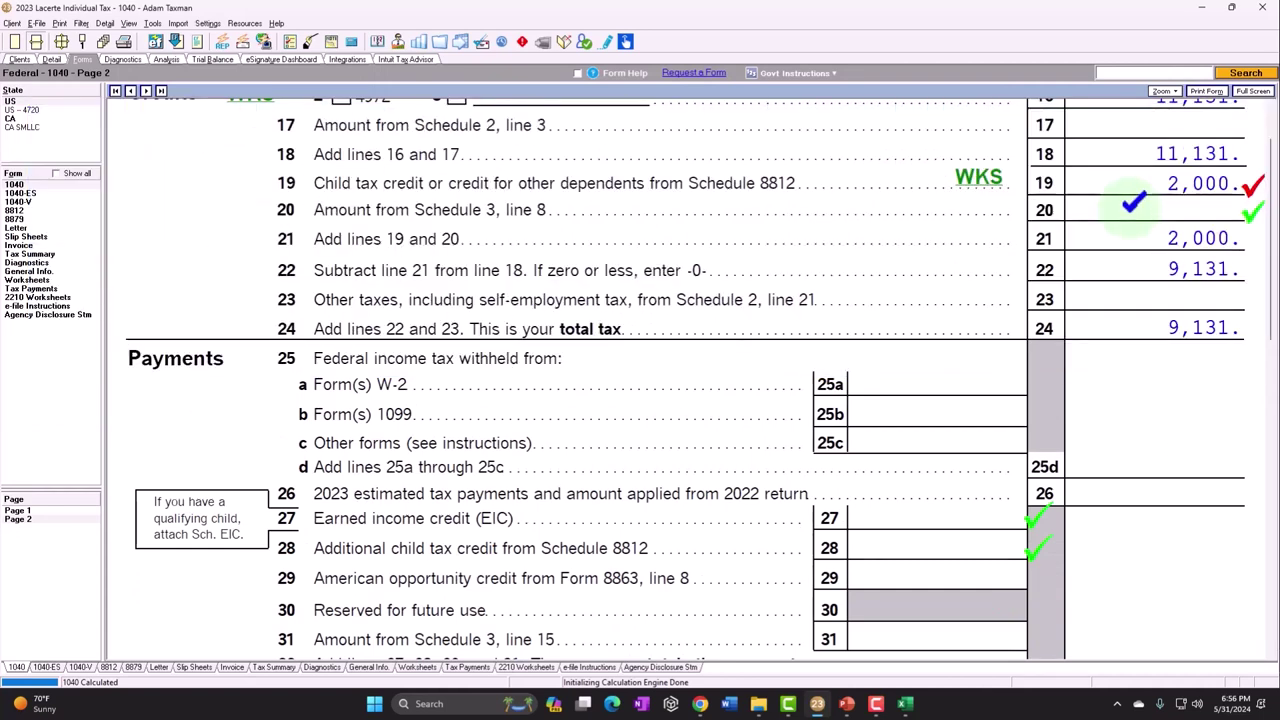
scroll(1133, 203, "down", 4)
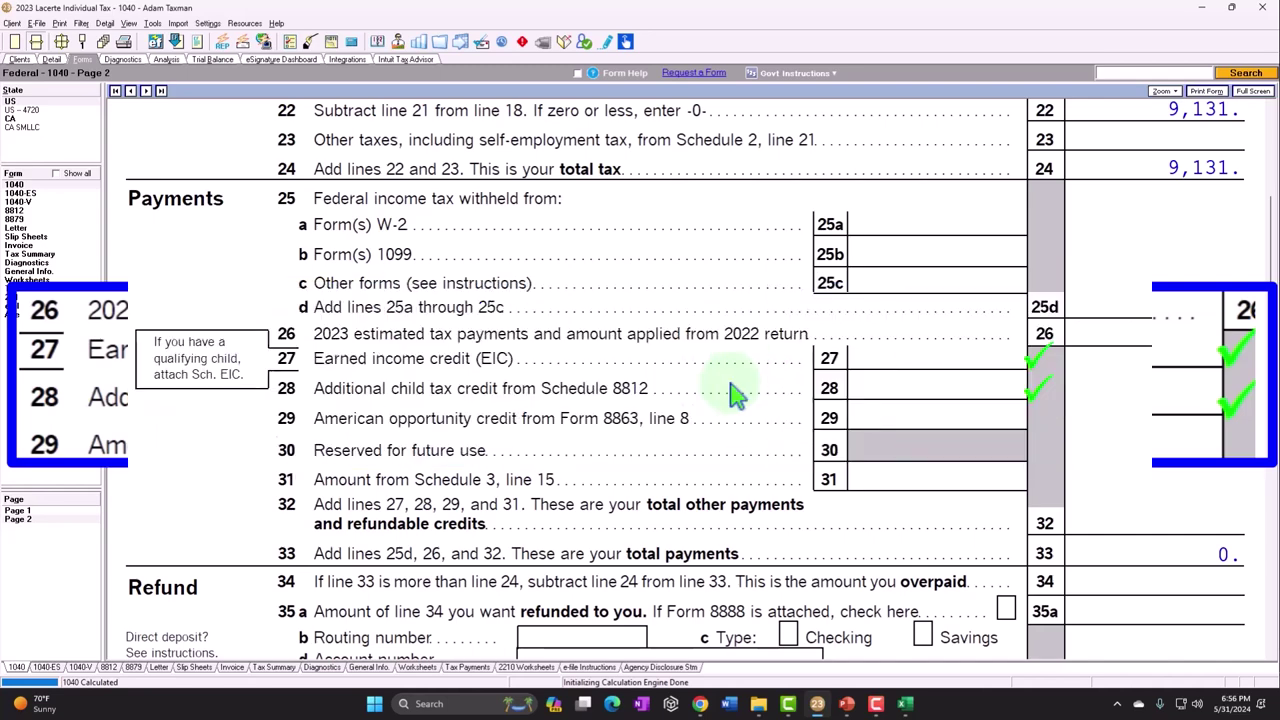
scroll(740, 400, "up", 6)
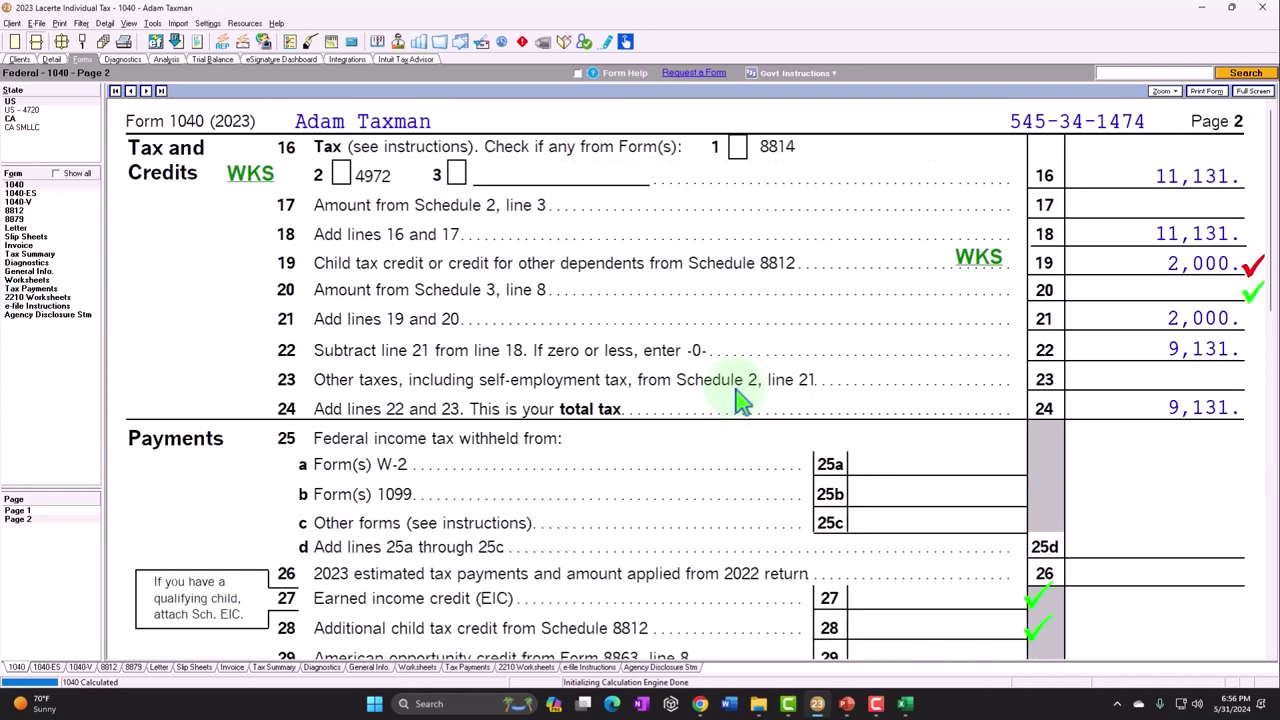
Step: Switch to Excel and enter 2,000 as the first child's child tax credit in B4 of the Other Credits sheet
key("alt+Tab")
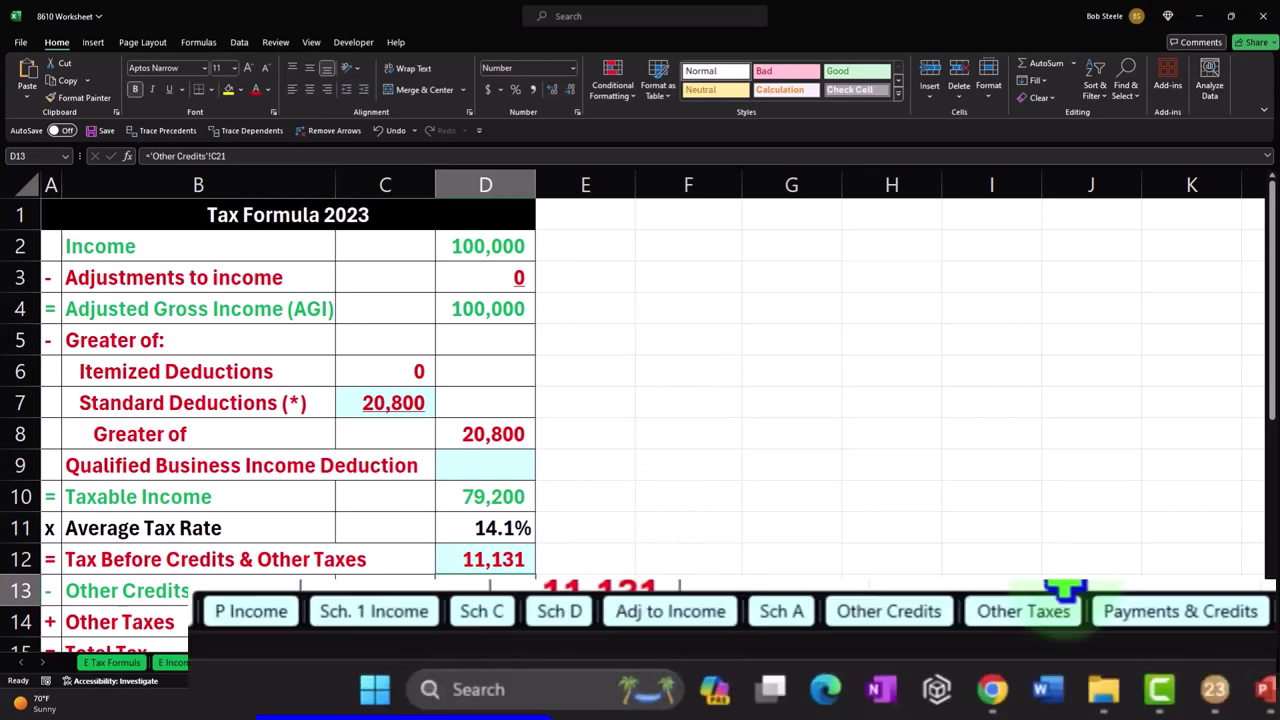
left_click(655, 662)
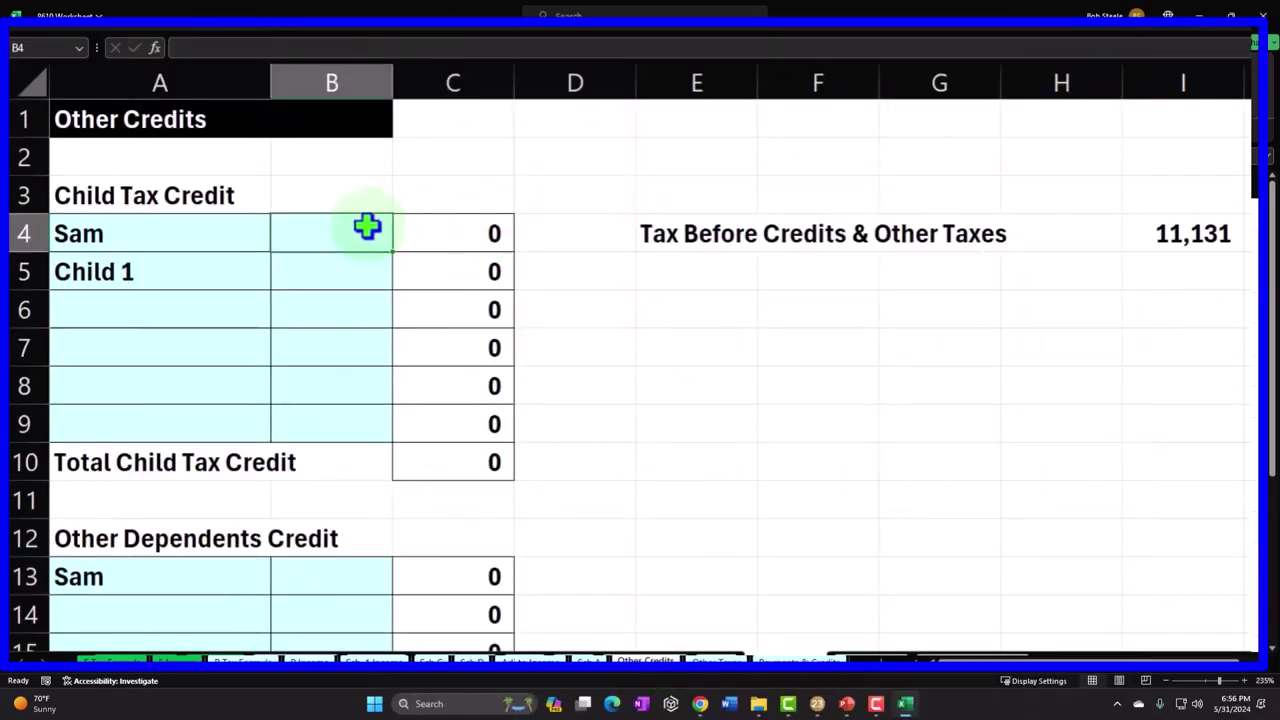
type("2,")
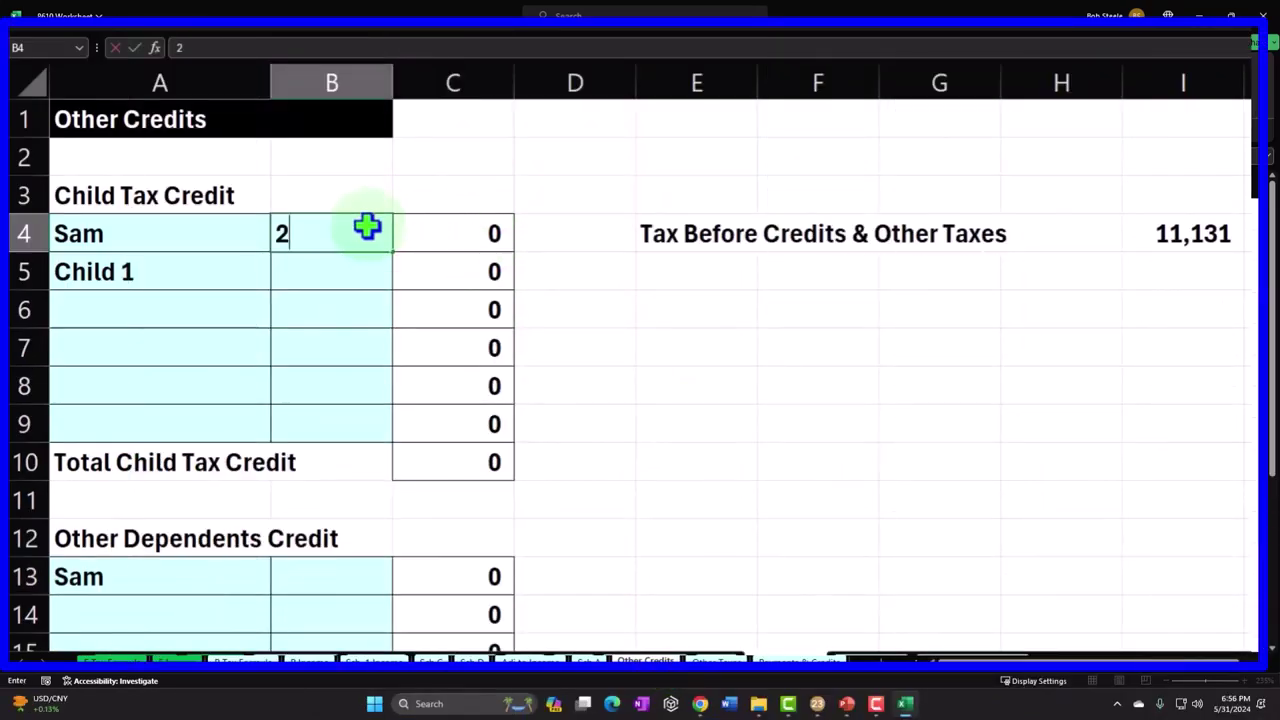
type("000")
key("Return")
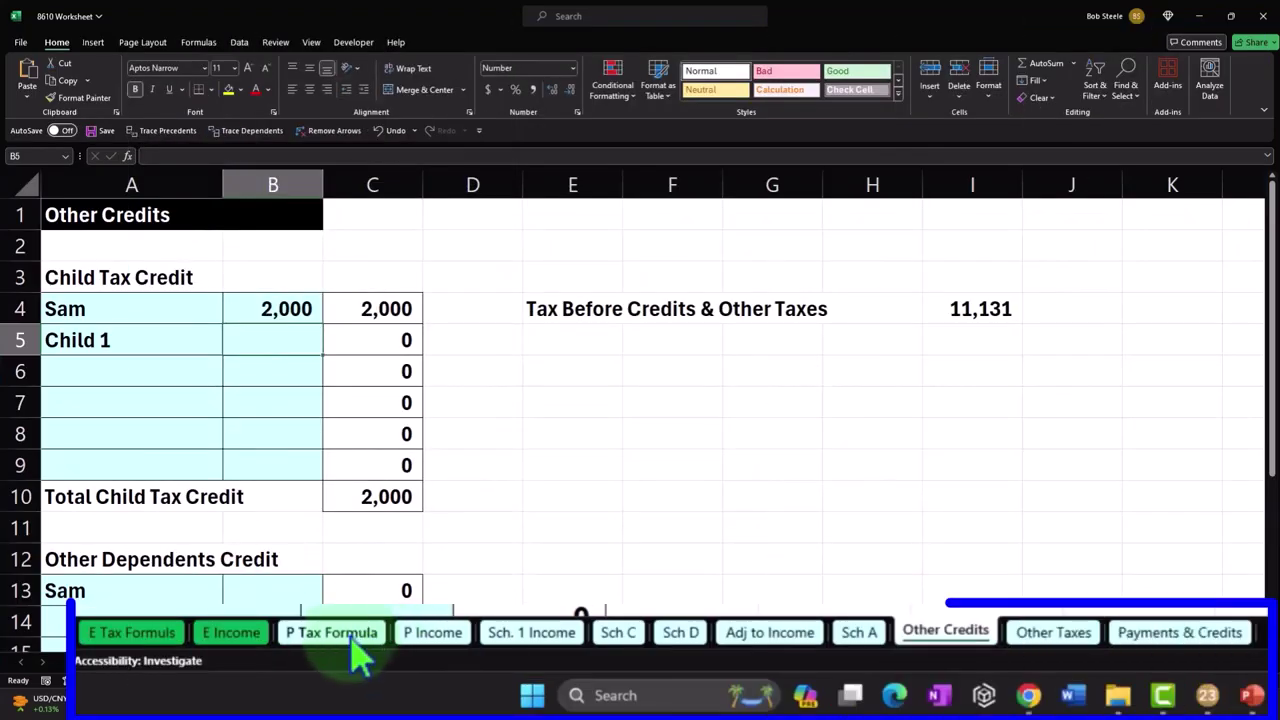
Step: Compare Total Tax in D15 of the P Tax Formula sheet with the total tax on page 2 of Form 1040 in Lacerte
left_click(242, 662)
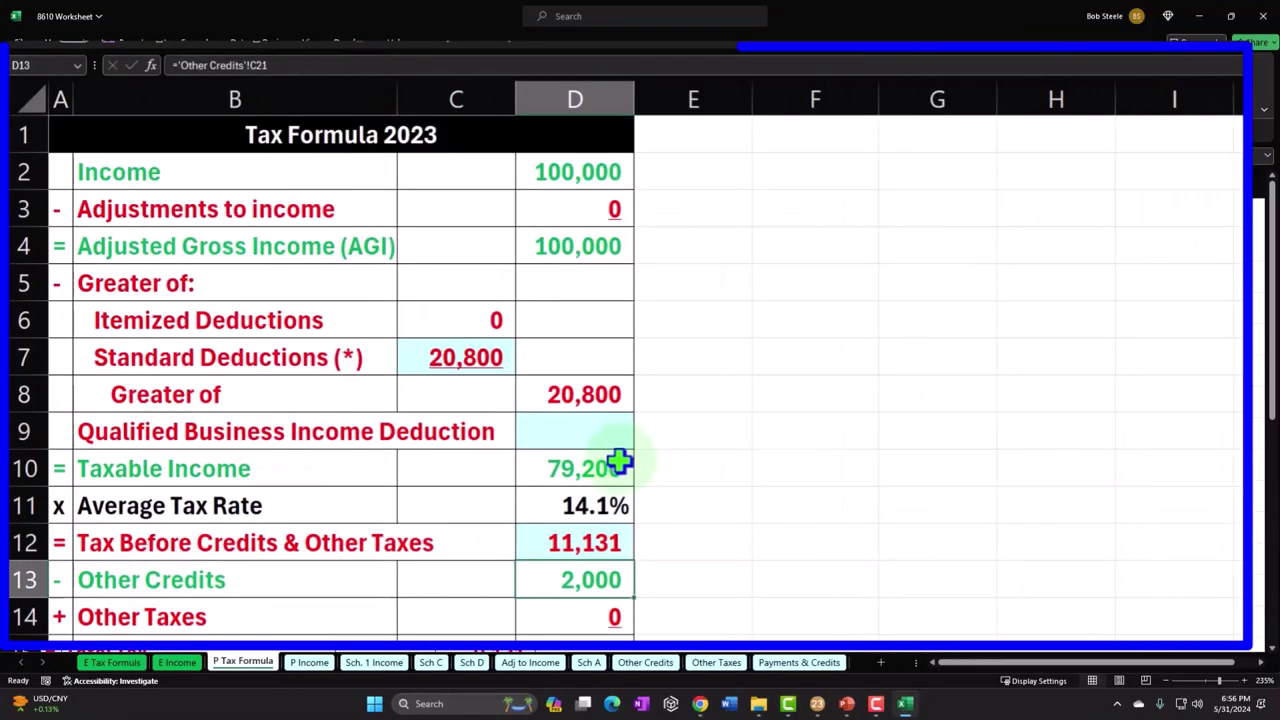
scroll(624, 463, "down", 1)
left_click(612, 530)
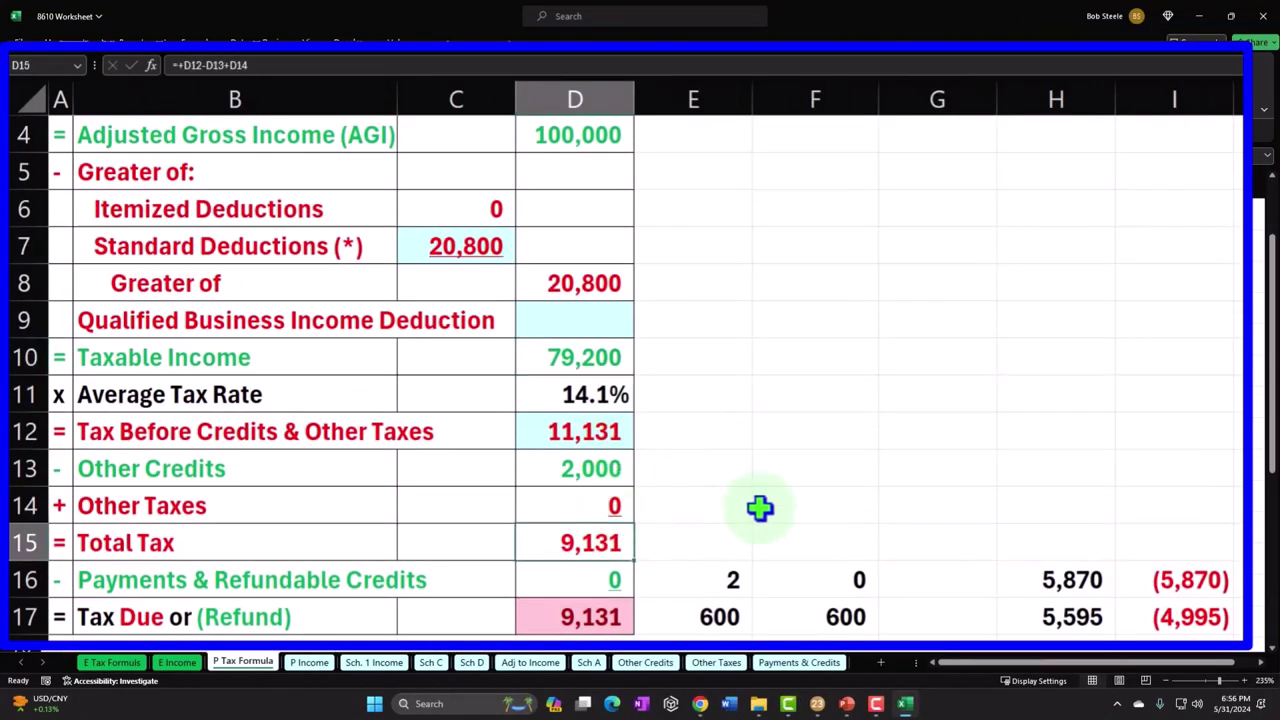
left_click(820, 705)
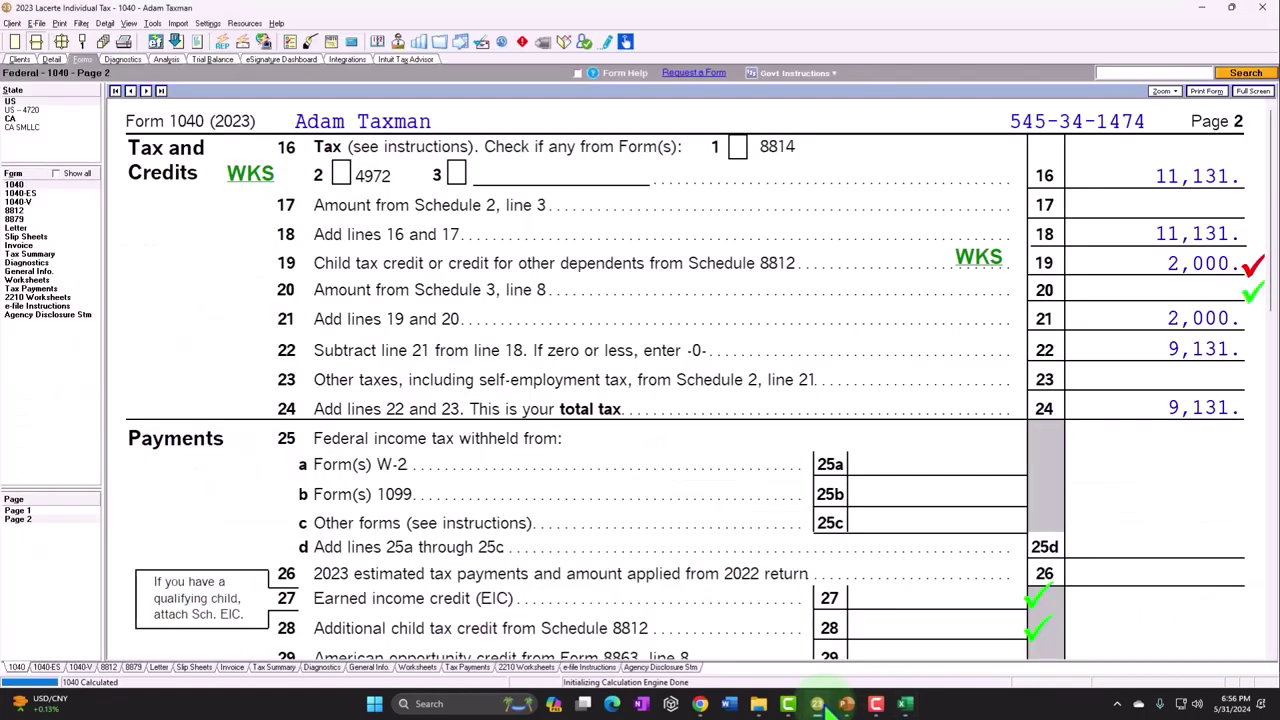
scroll(894, 514, "down", 1)
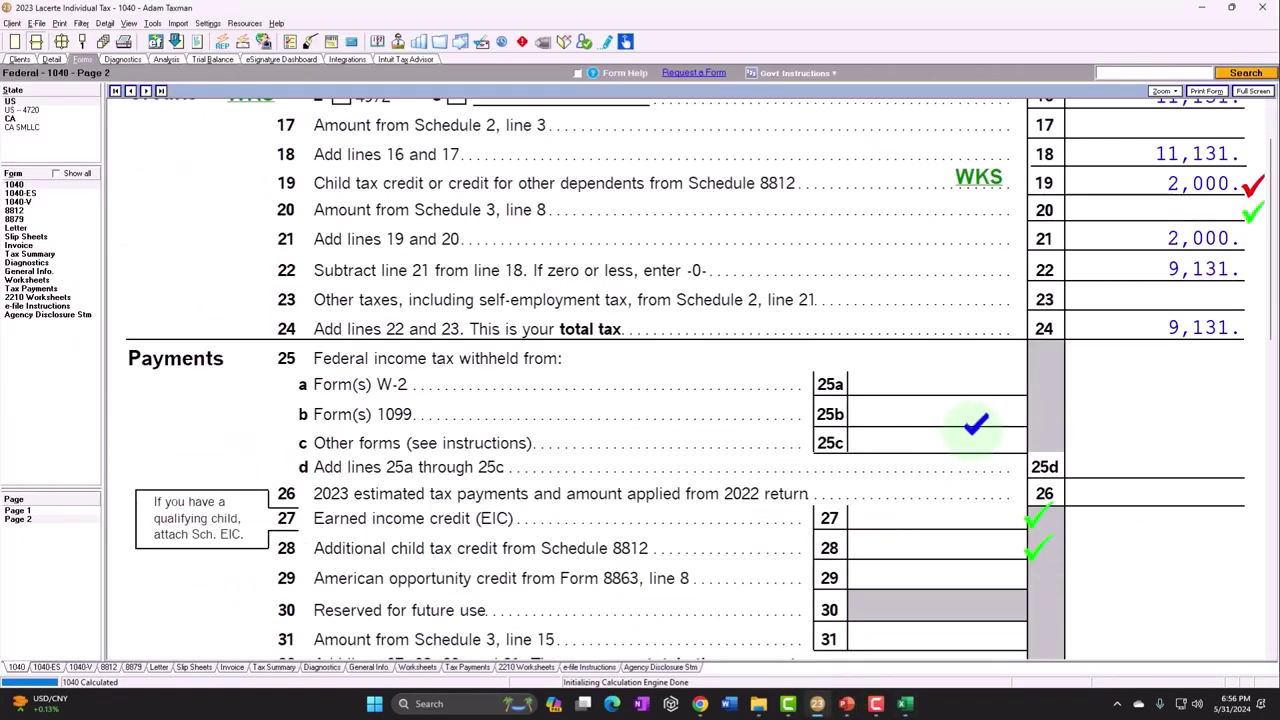
scroll(1020, 372, "up", 1)
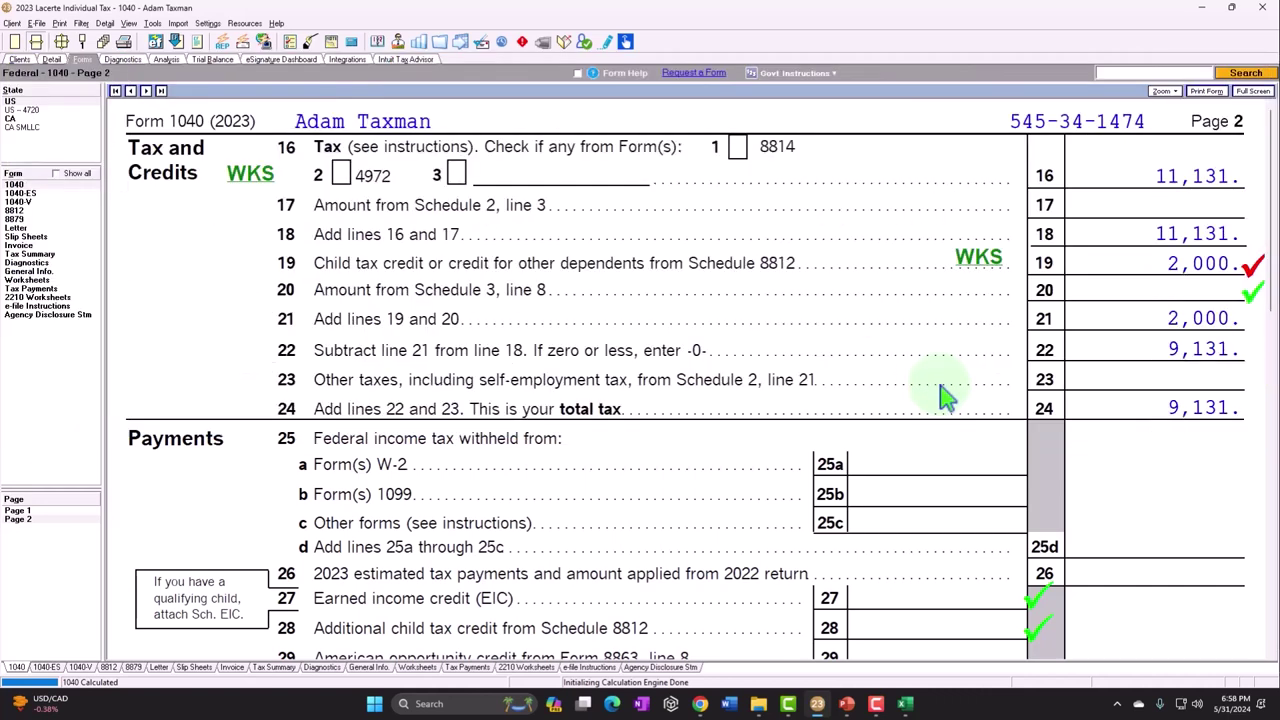
Step: Examine the head of household filing status, the dependent's child tax credit box and the income lines on page 1 of Form 1040
left_click(17, 510)
scroll(660, 435, "down", 7)
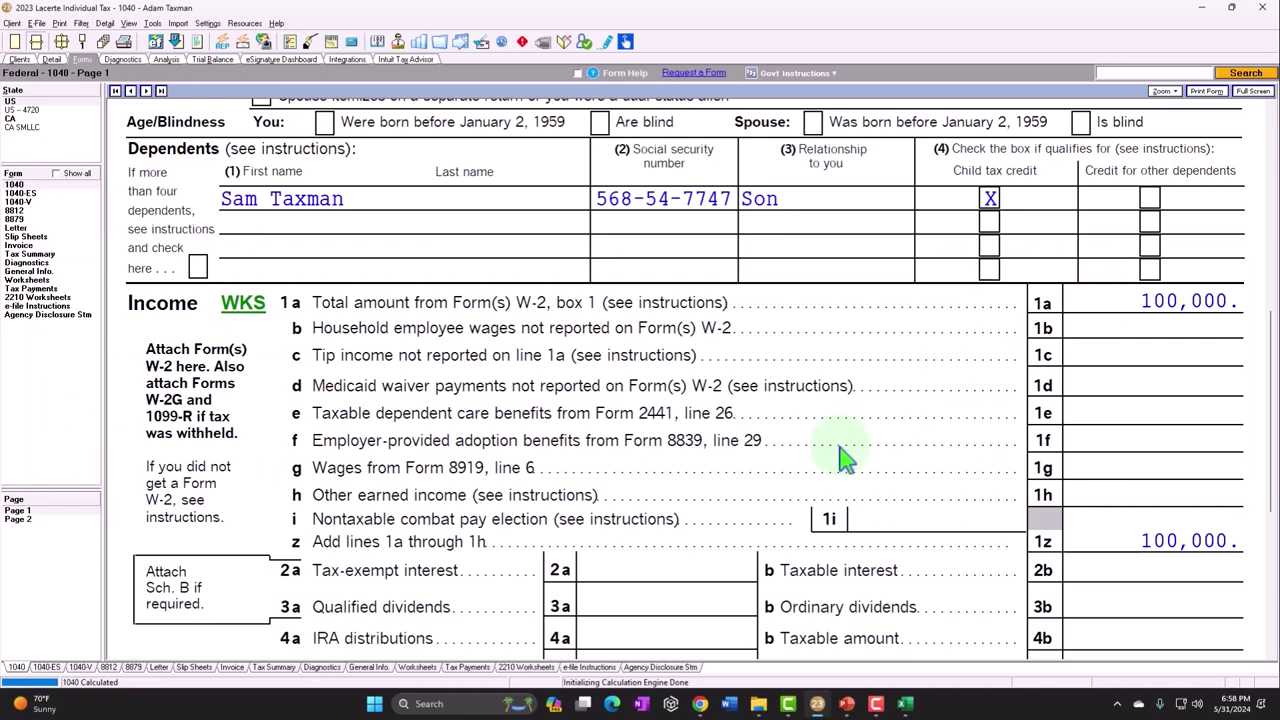
scroll(843, 457, "up", 3)
scroll(843, 457, "up", 2)
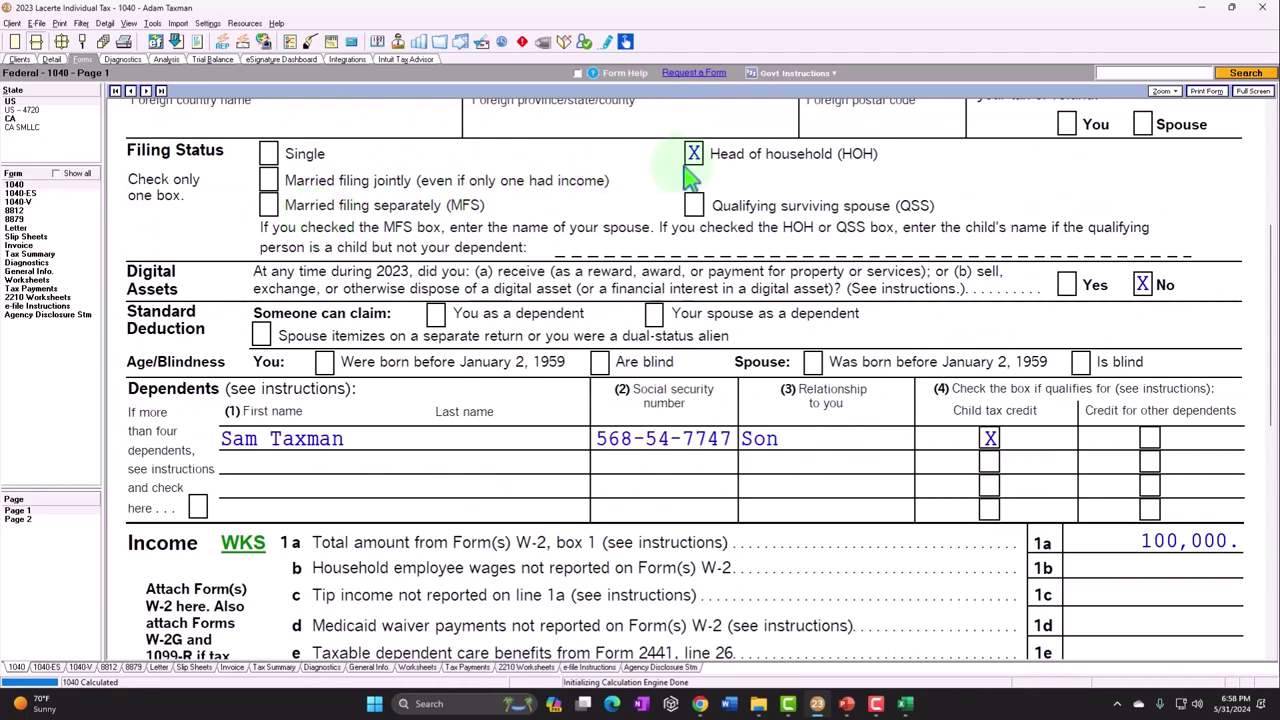
scroll(690, 178, "up", 3)
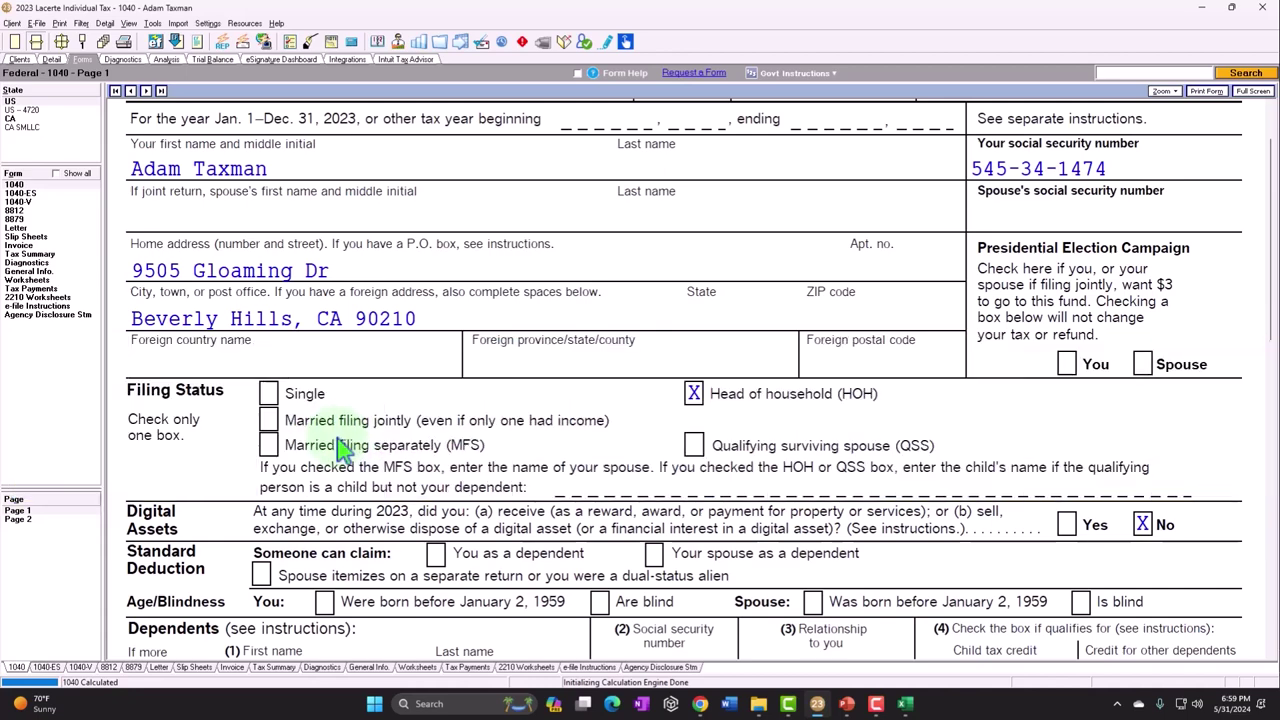
scroll(340, 450, "down", 6)
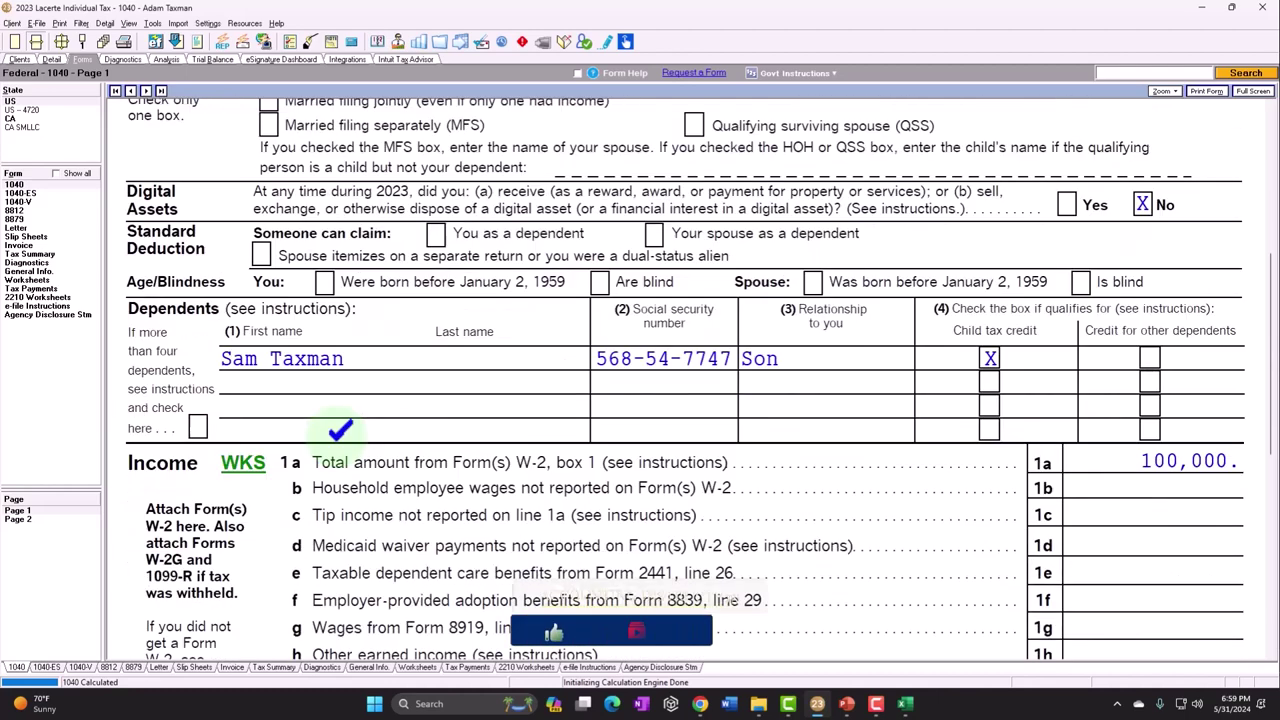
scroll(340, 450, "down", 2)
scroll(340, 450, "down", 2)
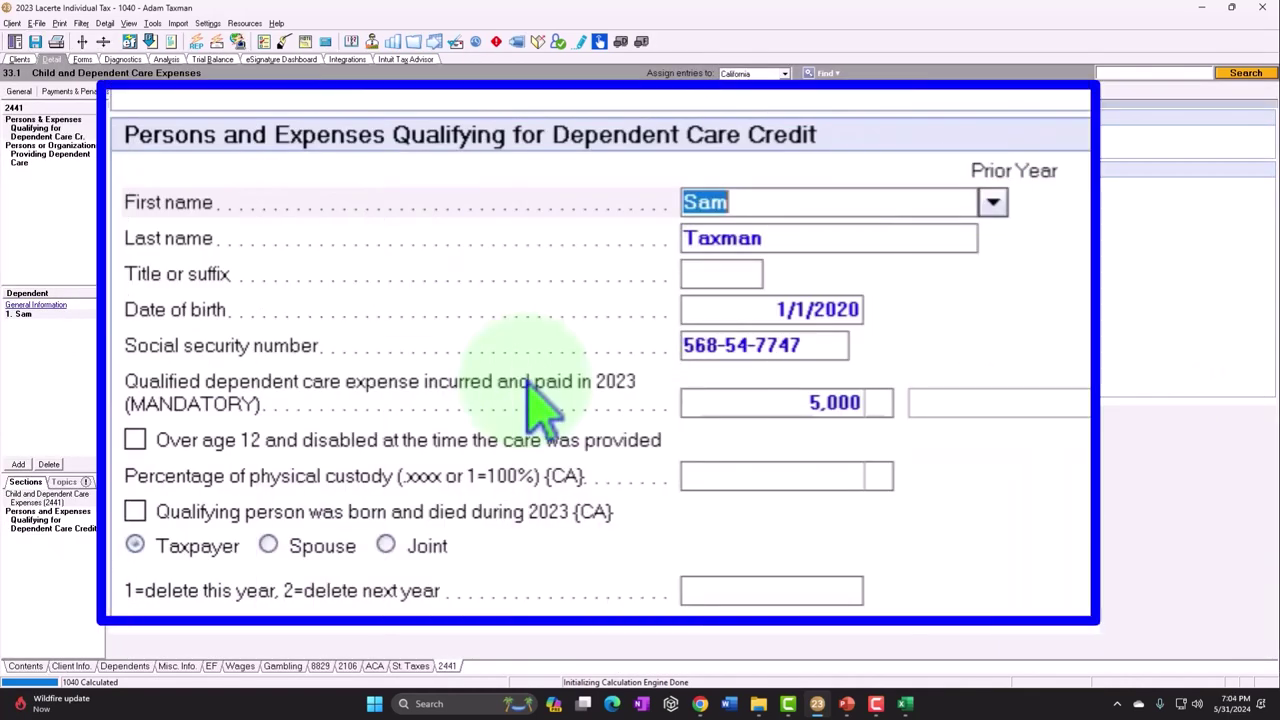
Step: Review the dependent's qualified care expense and the total paid to the care provider in the Form 2441 input screens
left_click(993, 204)
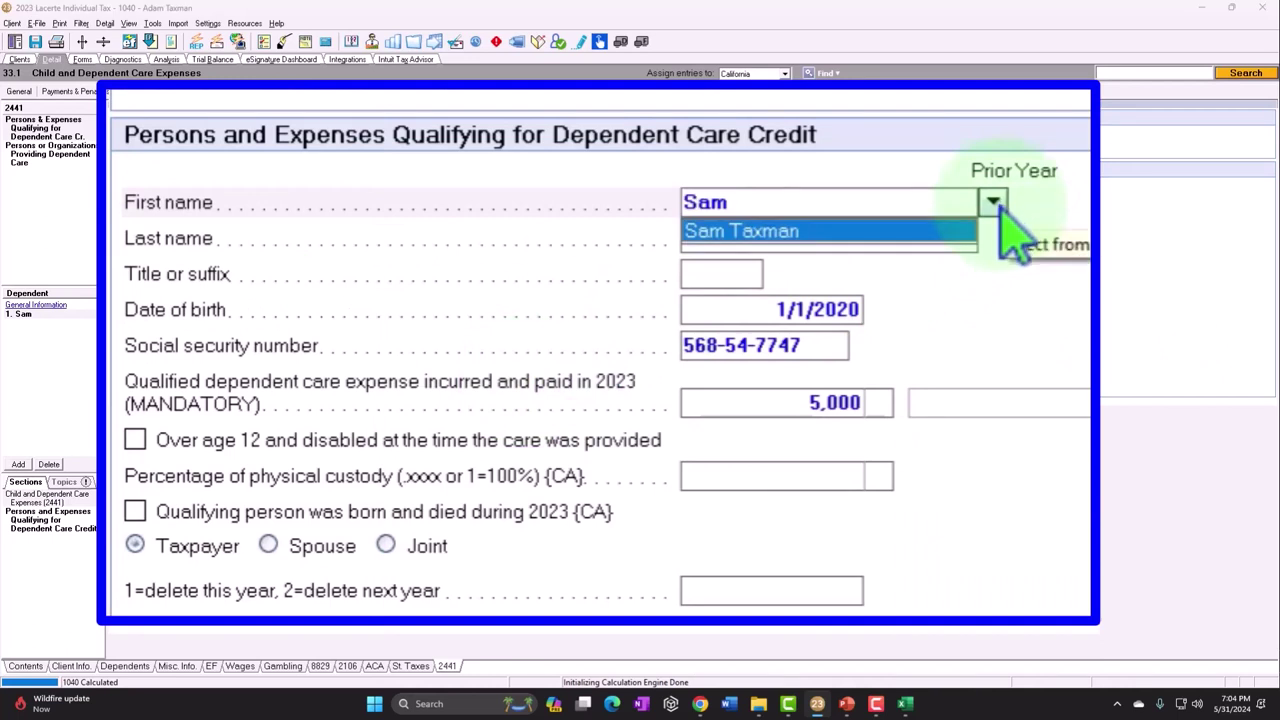
key("Return")
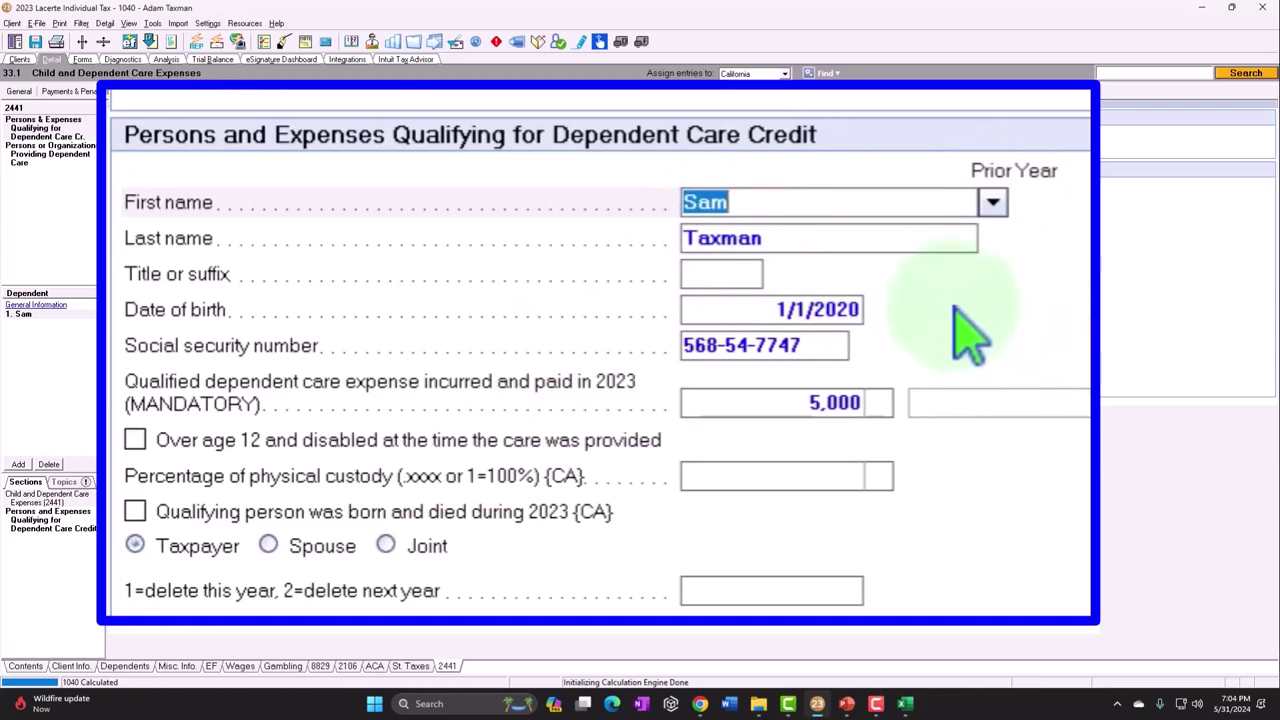
left_click(800, 403)
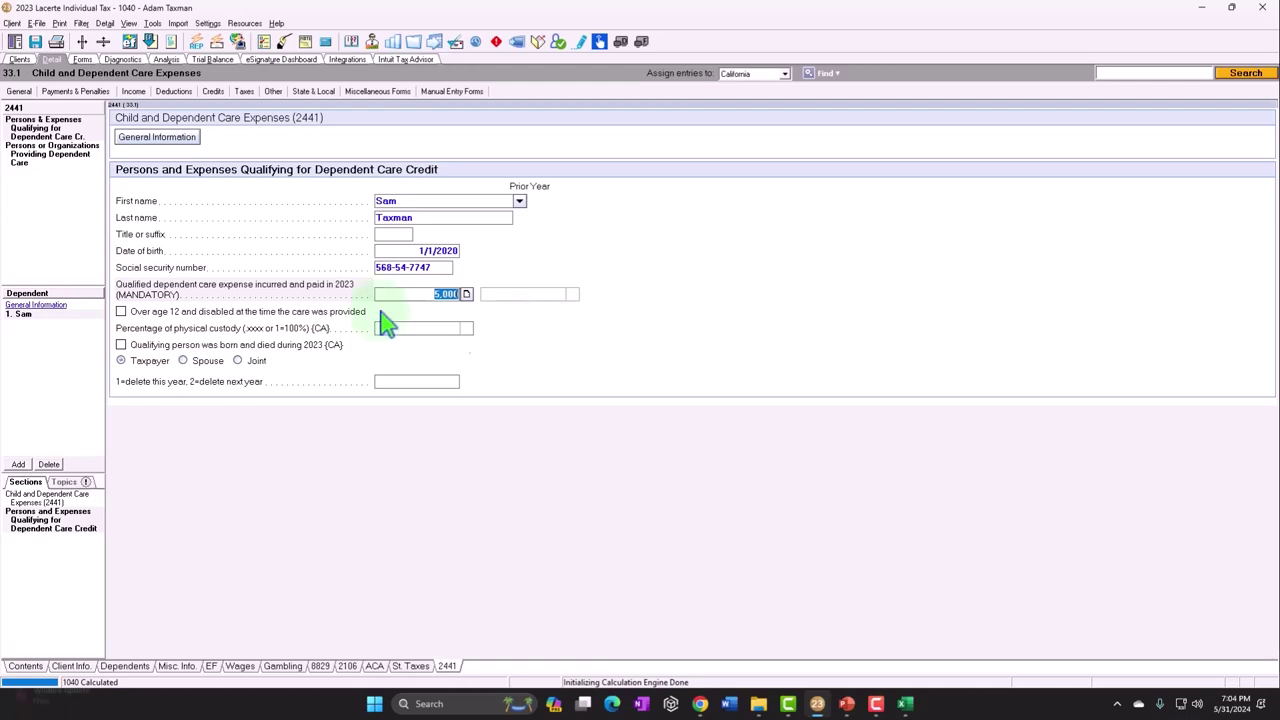
left_click(31, 154)
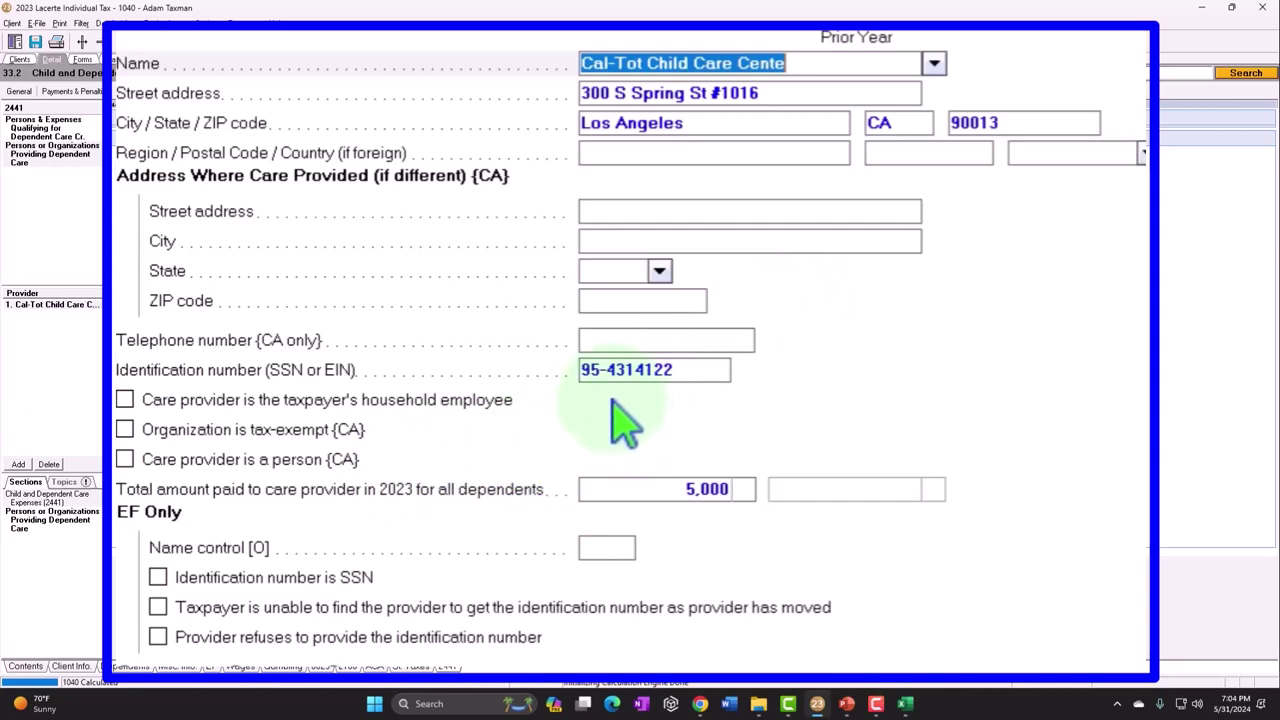
left_click(625, 489)
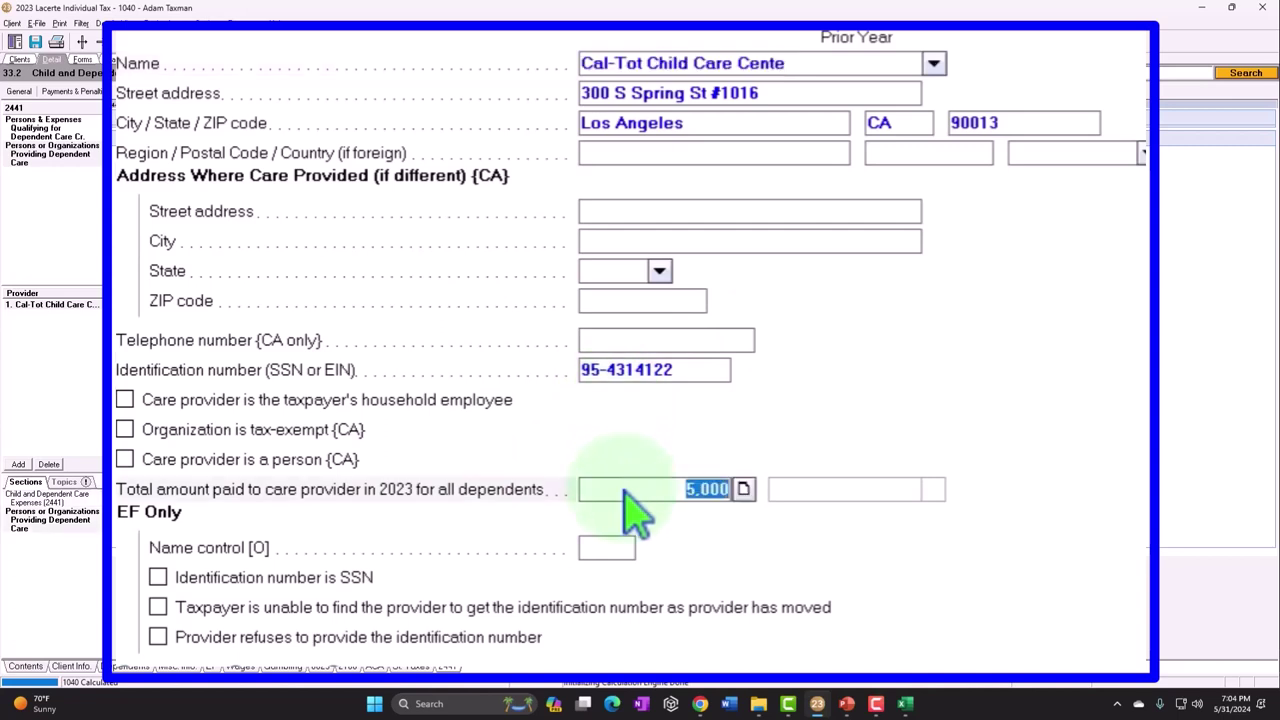
left_click(877, 423)
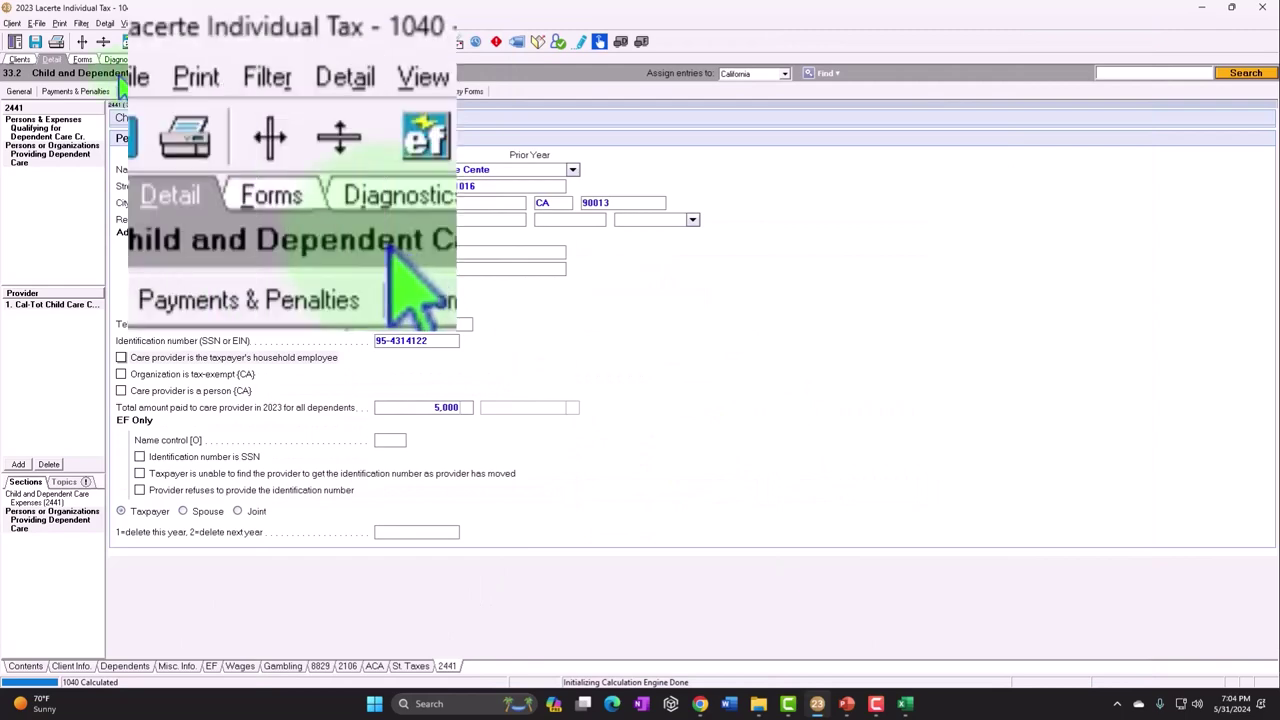
Step: Check the credit lines on Form 1040 page 2 and the Part I care provider details on Form 2441
left_click(82, 59)
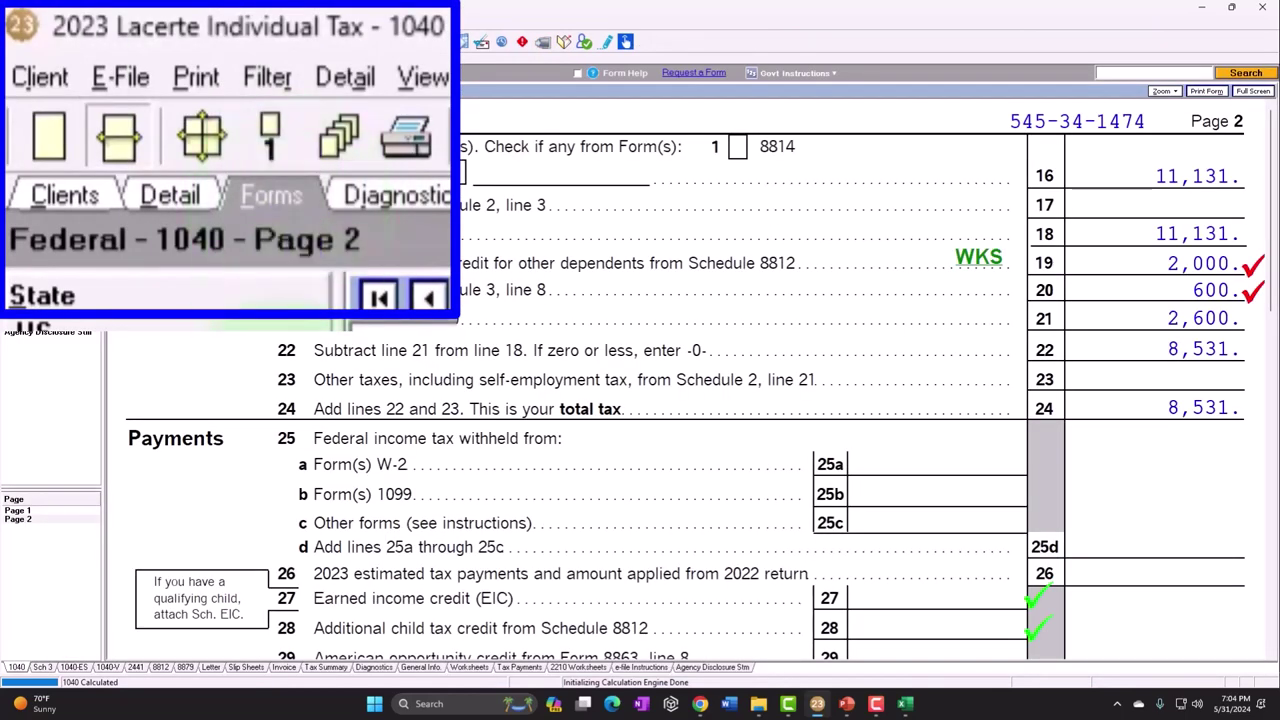
left_click(28, 219)
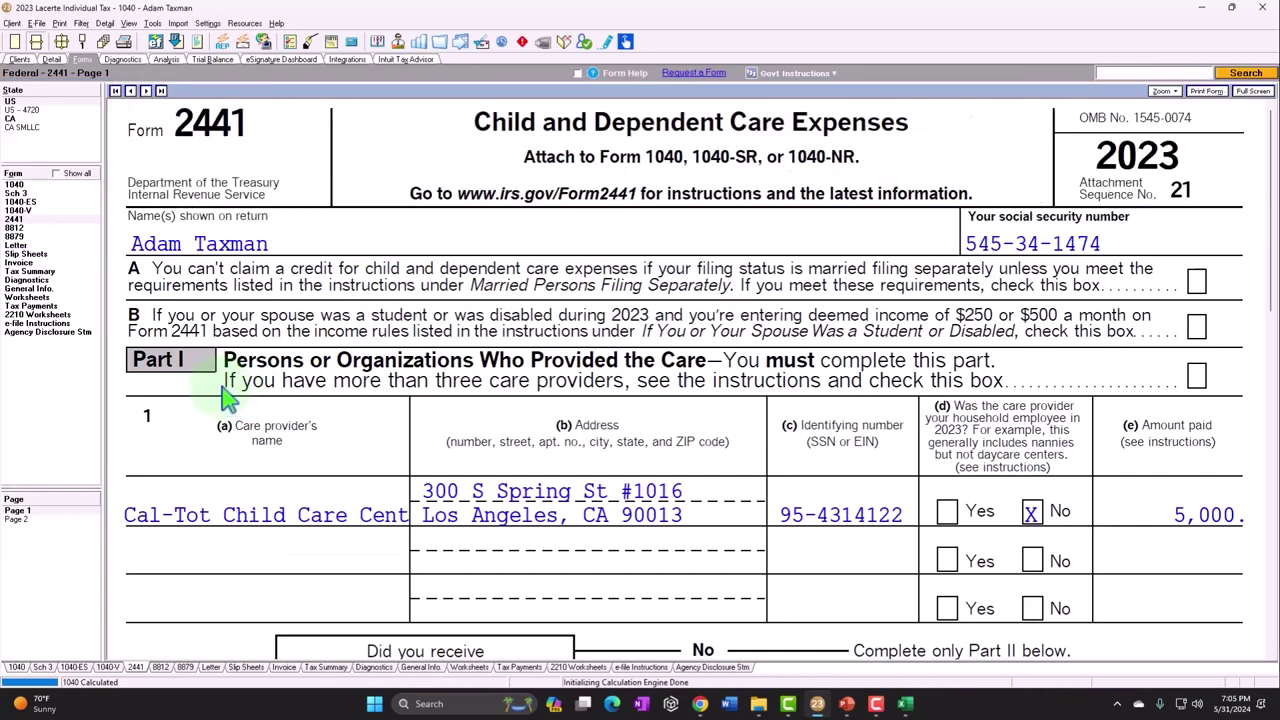
scroll(226, 402, "down", 2)
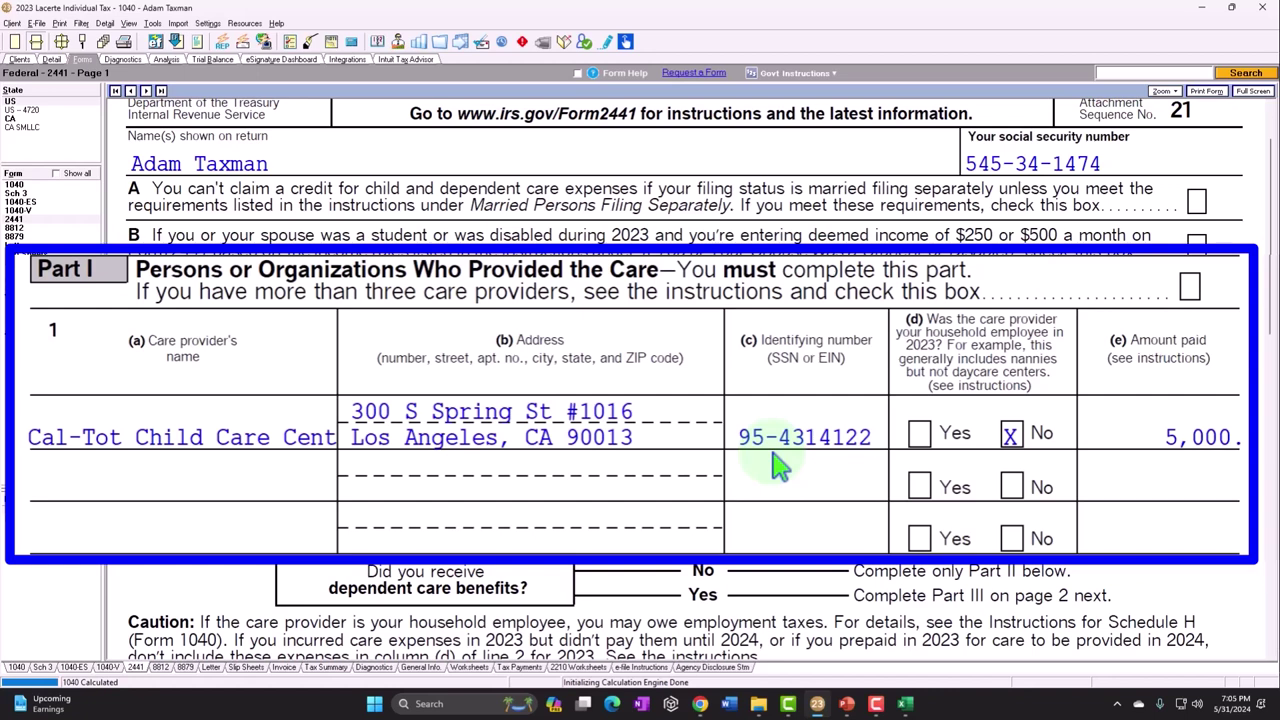
left_click(686, 465)
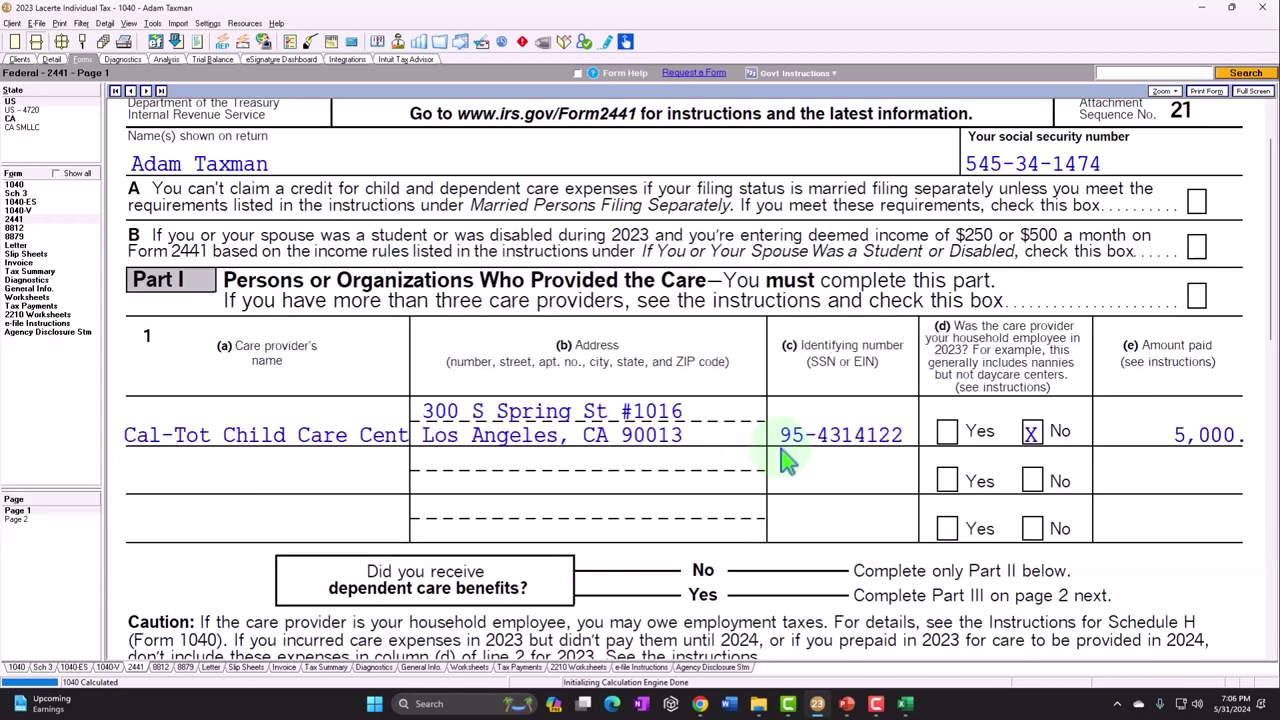
Step: Examine Form 2441 from the care provider details through the qualifying person's expenses, the expense limit and the line 8 decimal table
scroll(1145, 468, "down", 1)
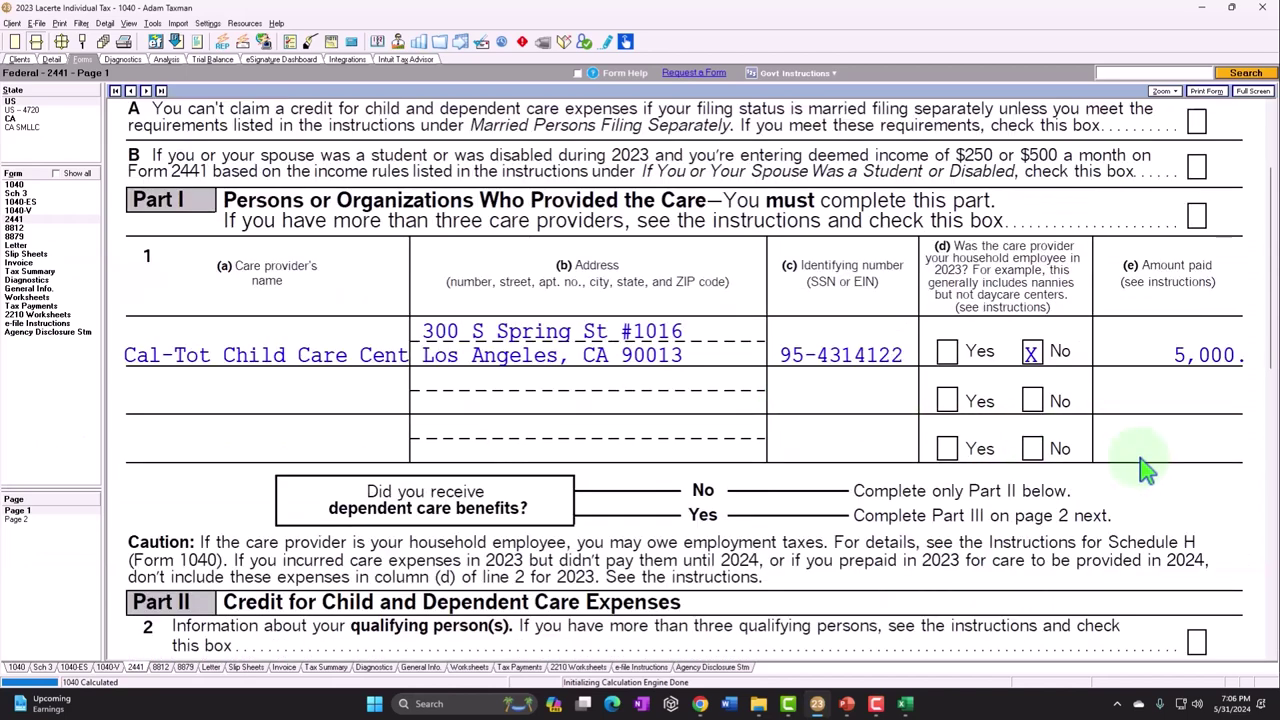
scroll(1145, 468, "down", 3)
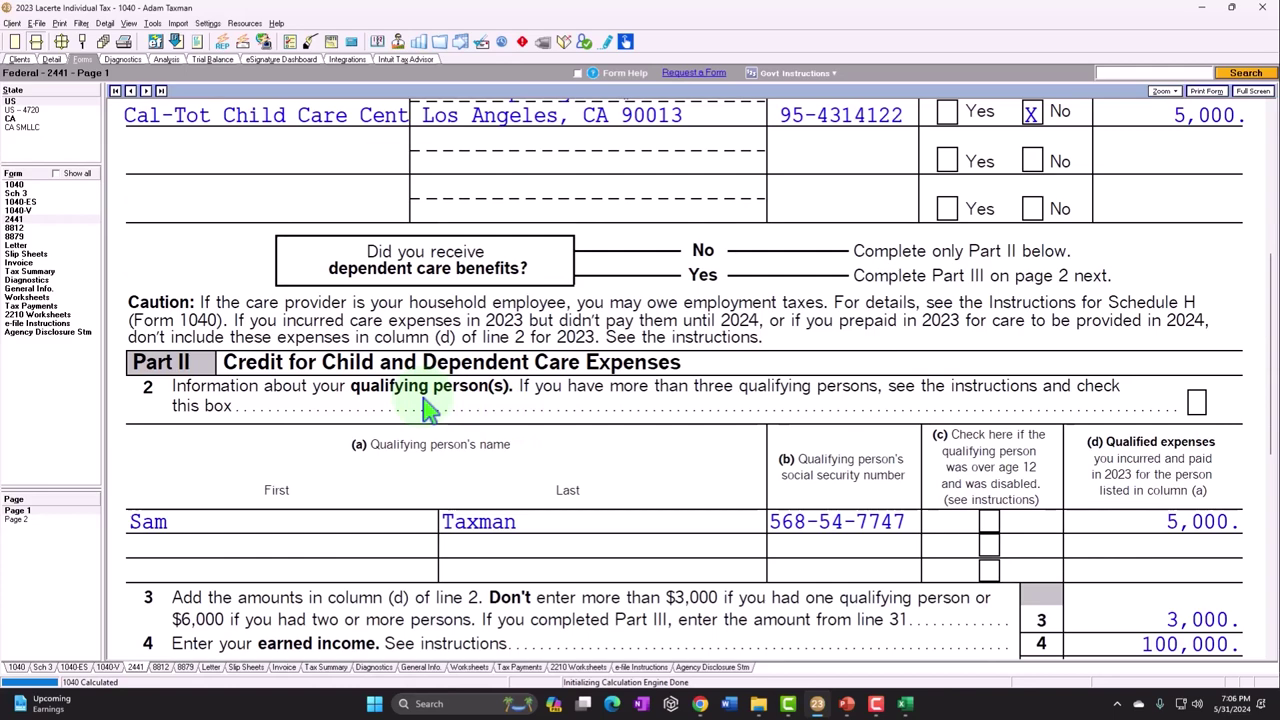
scroll(425, 405, "down", 1)
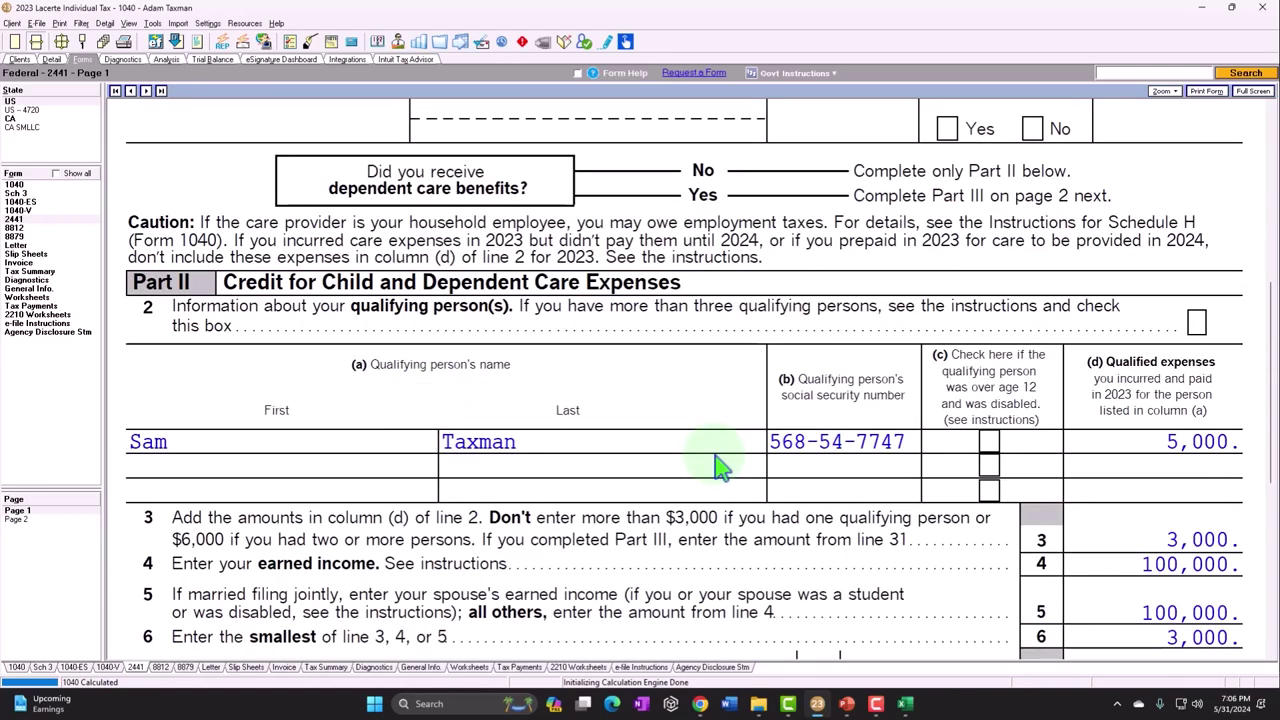
scroll(780, 451, "down", 1)
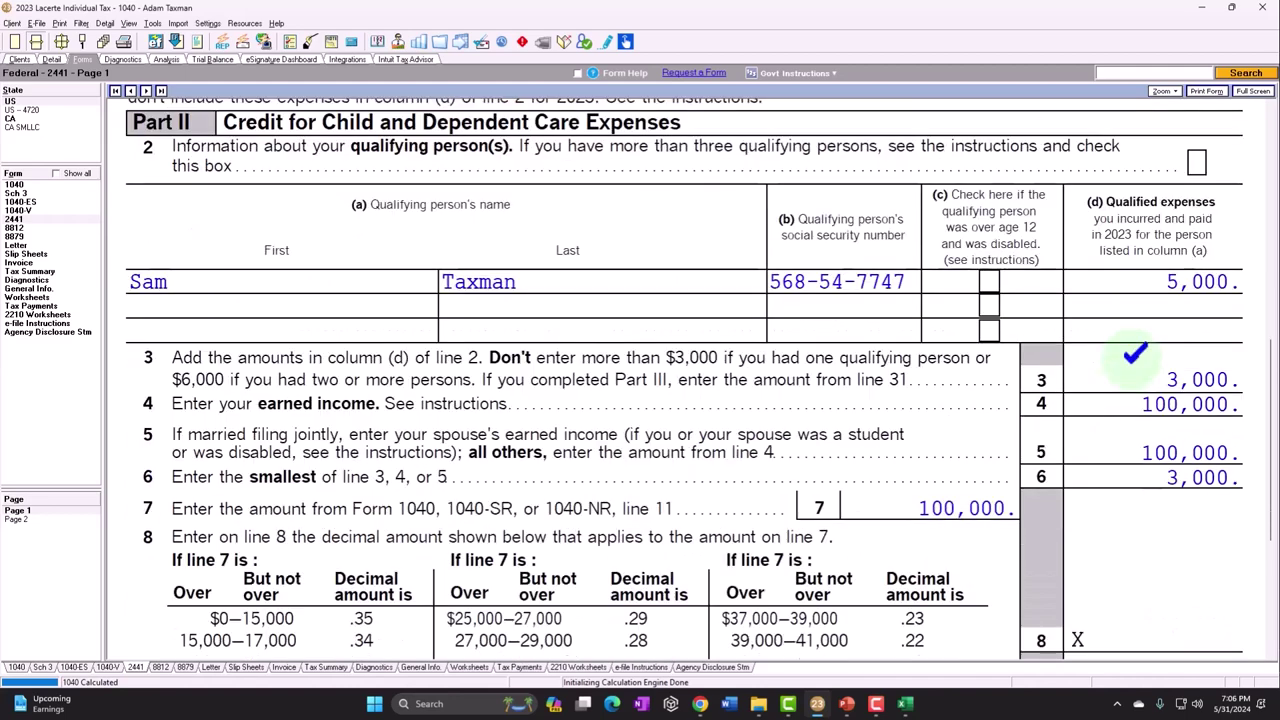
scroll(1135, 352, "down", 1)
scroll(1135, 352, "down", 1)
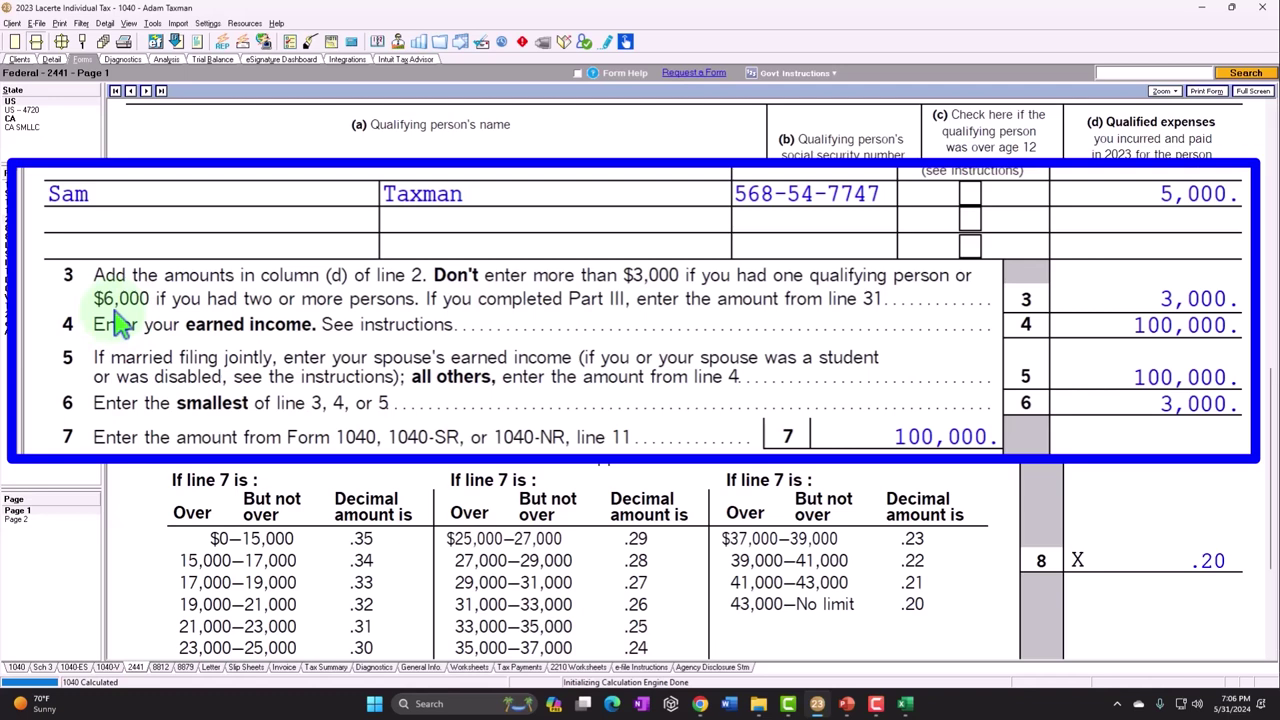
scroll(118, 322, "down", 2)
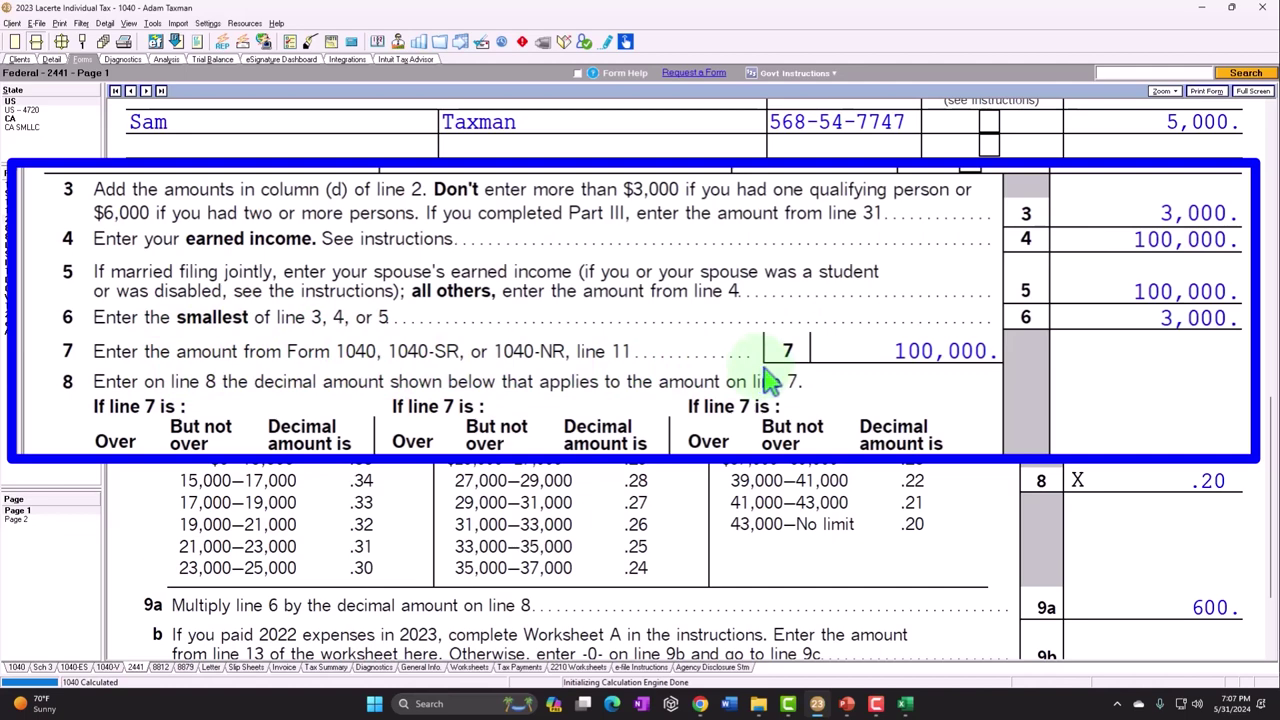
scroll(575, 445, "down", 2)
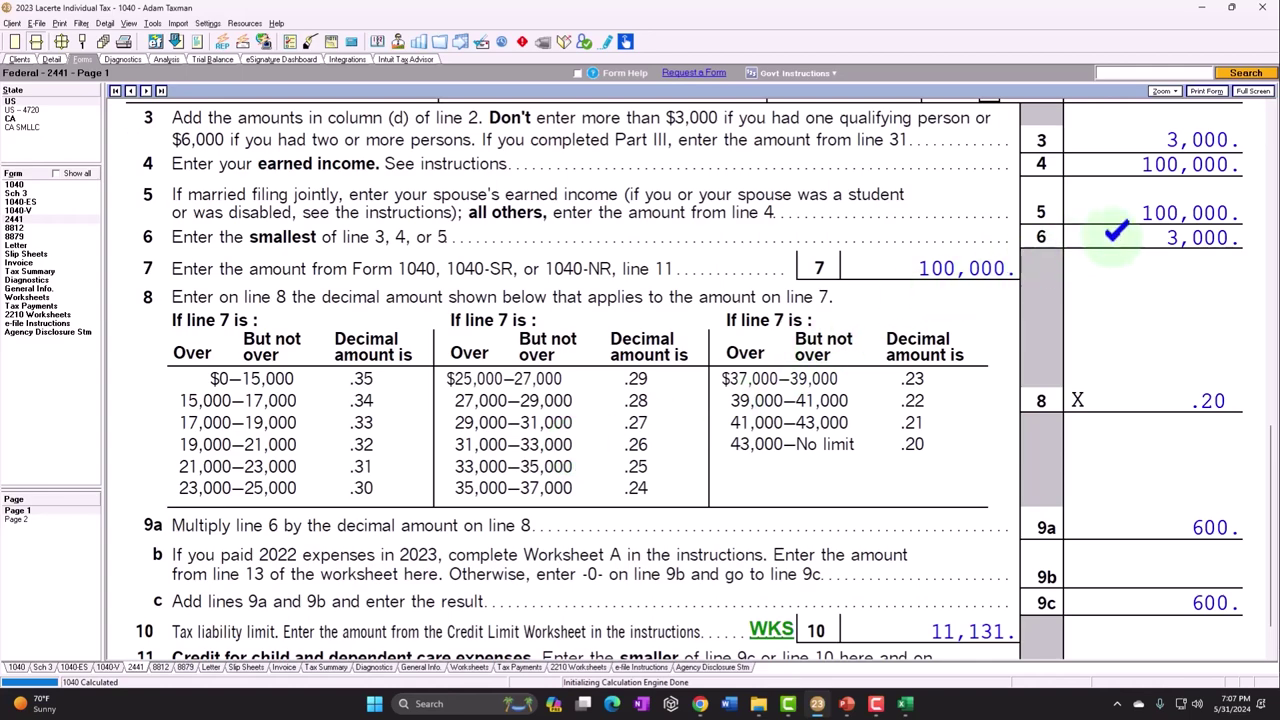
scroll(1117, 232, "up", 4)
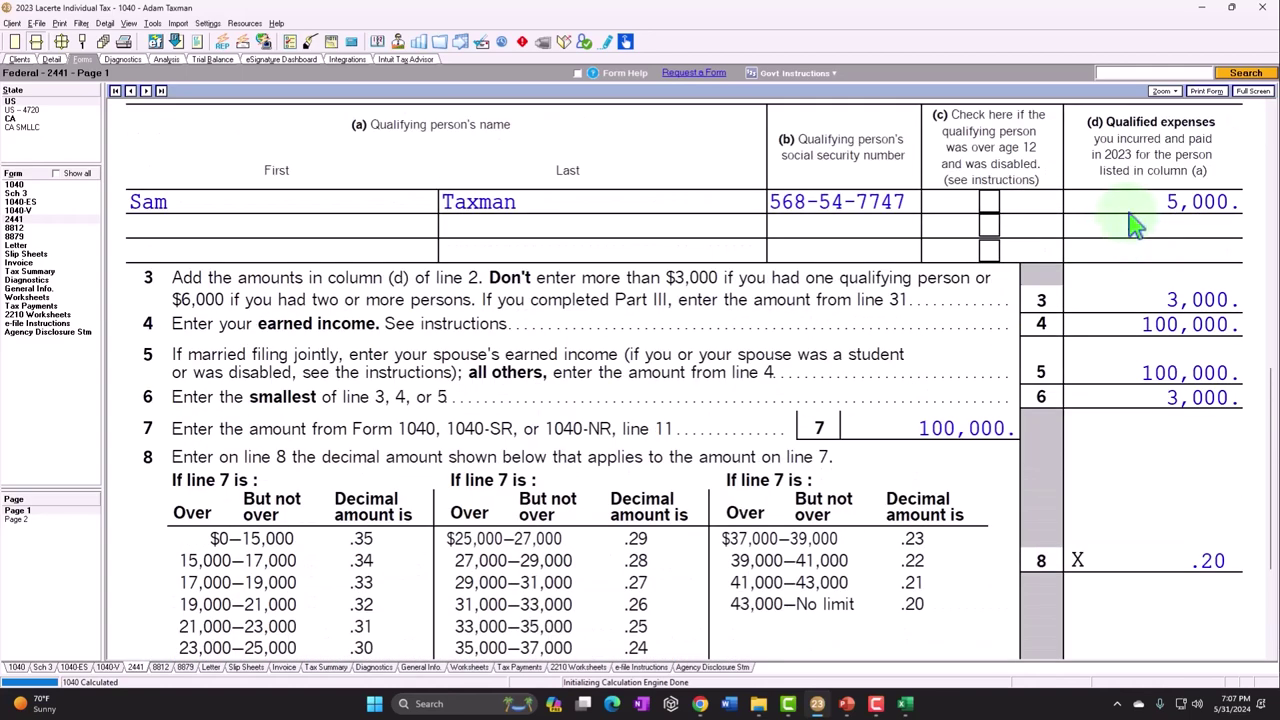
scroll(1133, 226, "down", 2)
scroll(1128, 308, "down", 2)
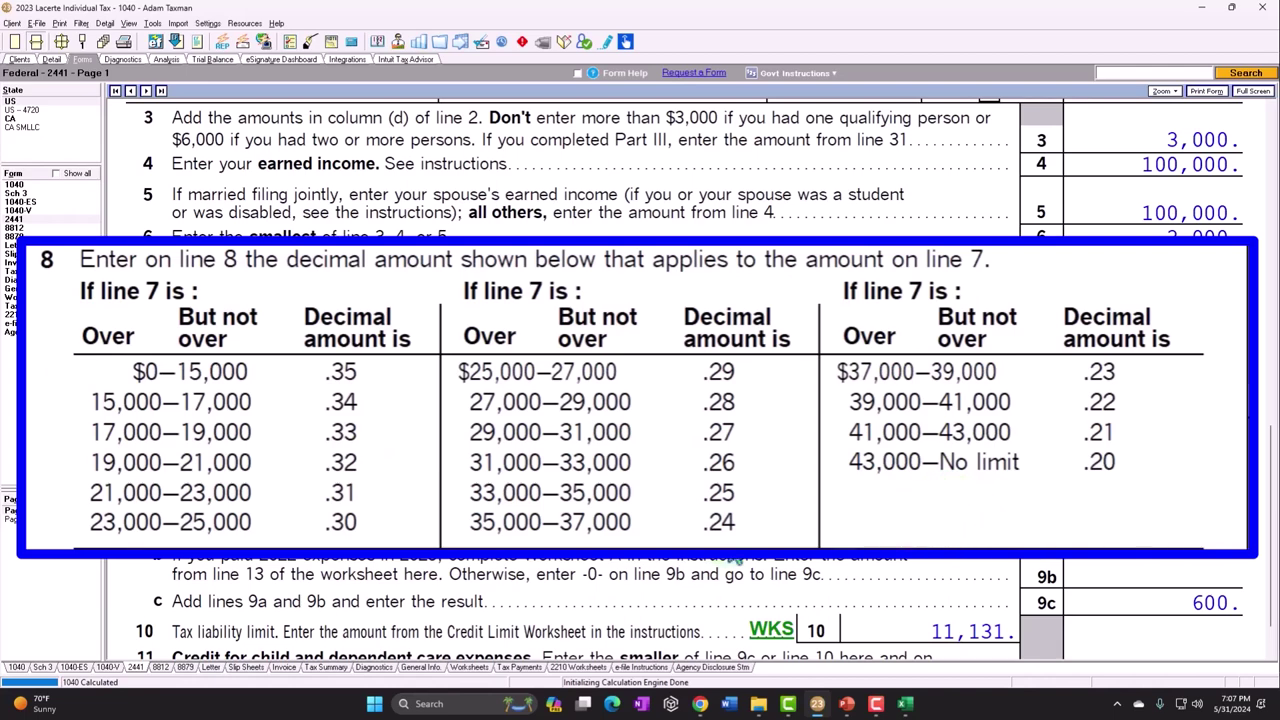
Step: Check the line 9a credit by multiplying 3000 by .2 in the Windows Calculator kept on top of the form, and close it
left_click(460, 703)
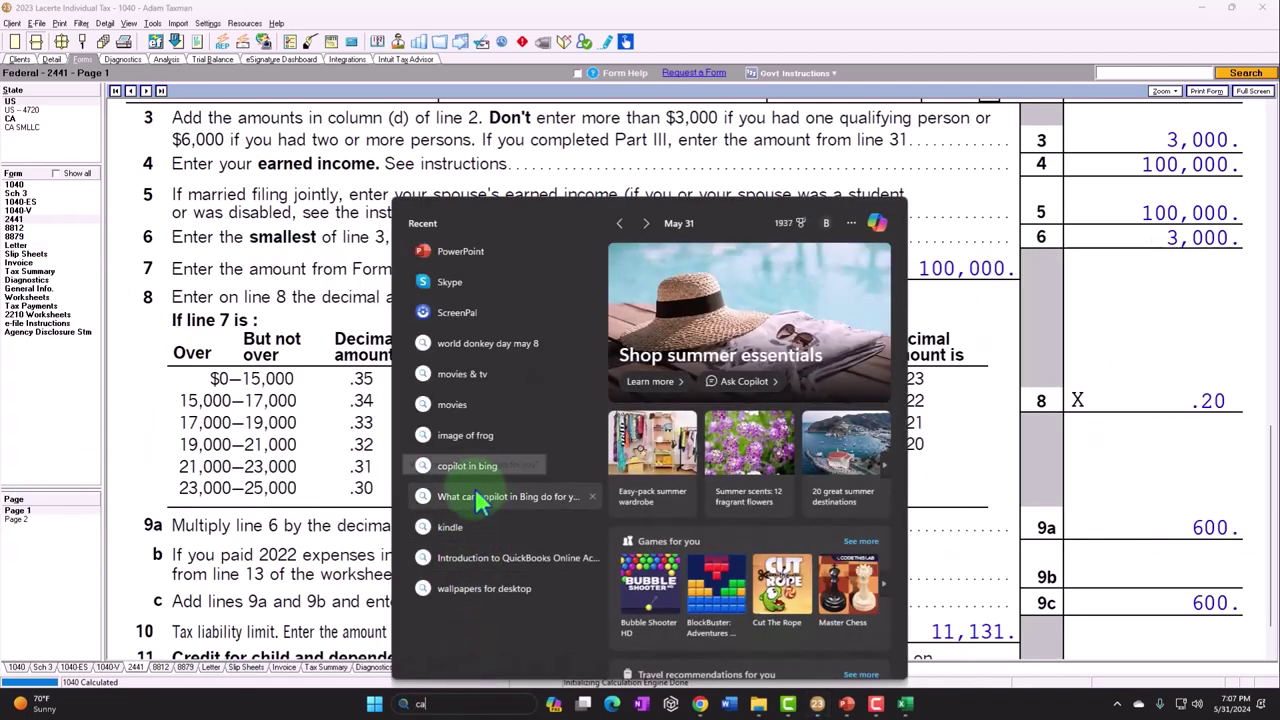
type("calculator")
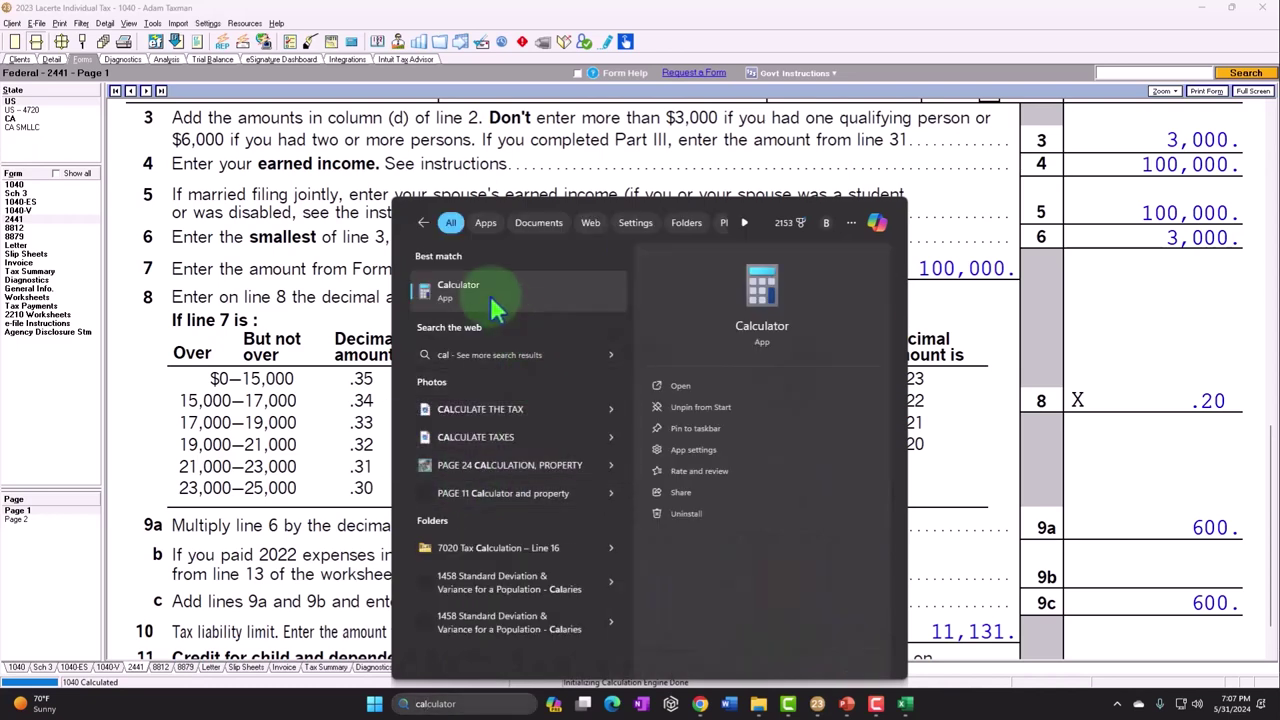
left_click(489, 293)
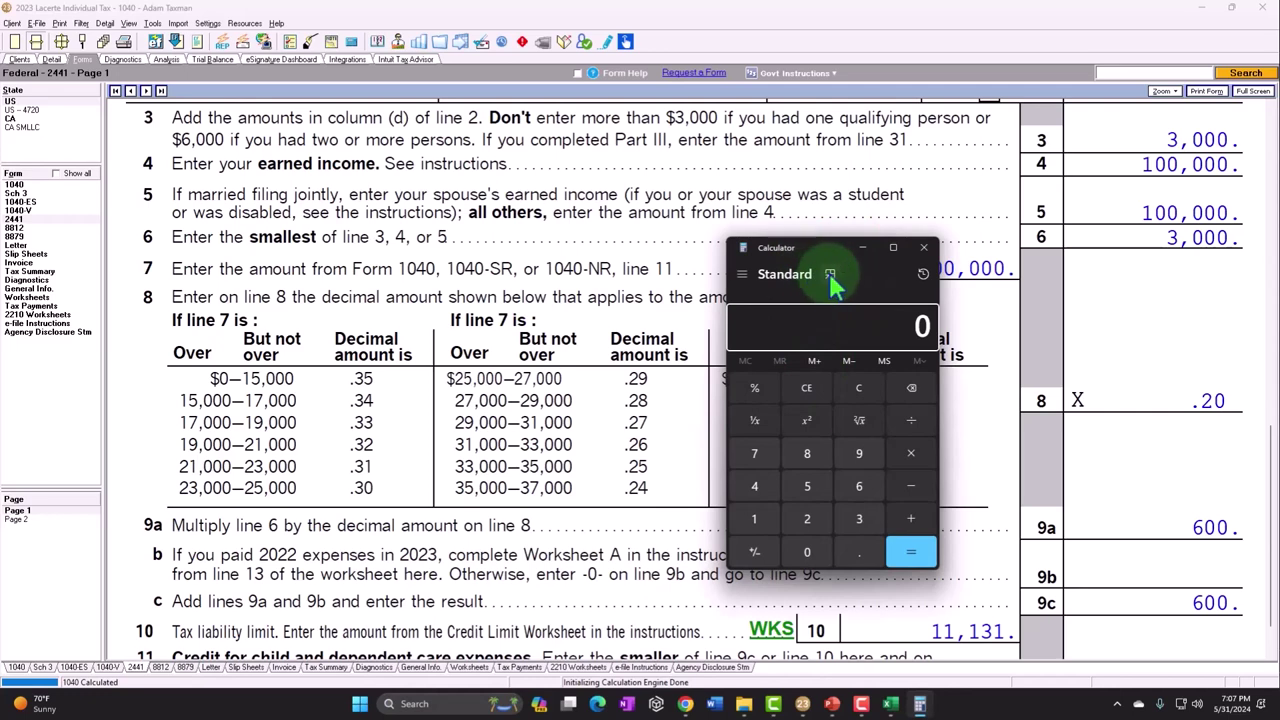
left_click(830, 273)
left_click_drag(1020, 100, 540, 80)
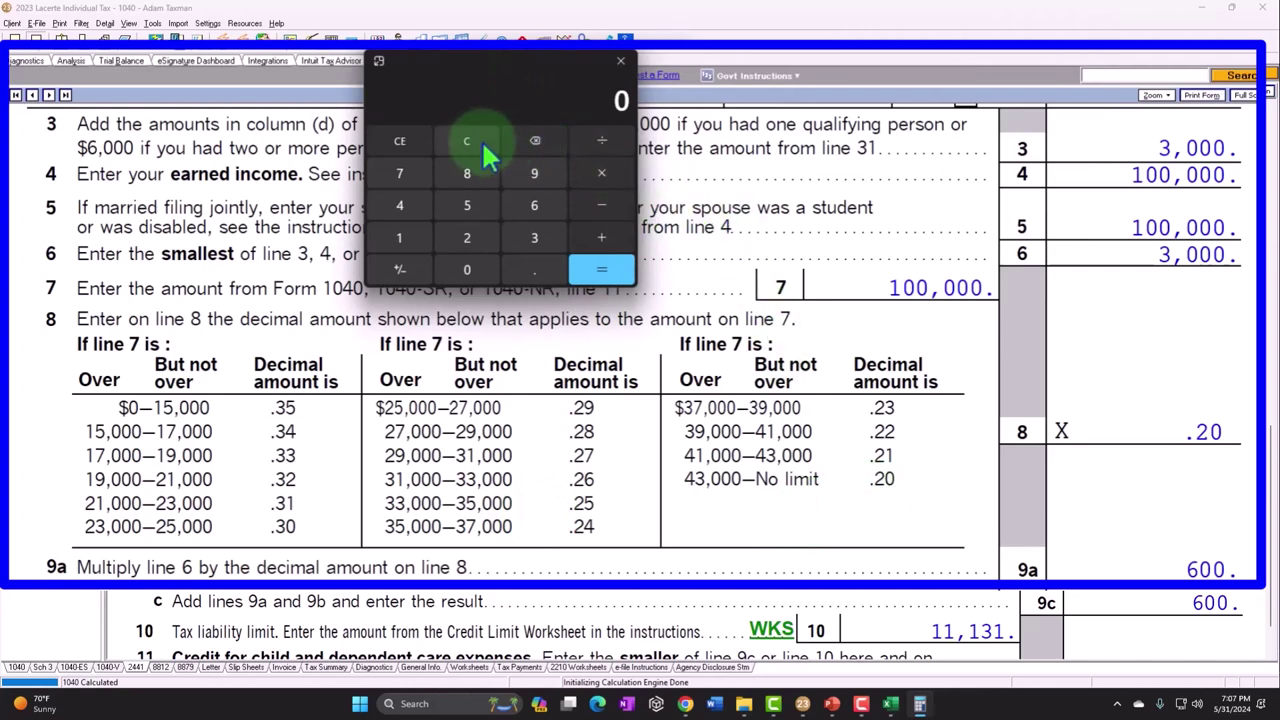
type("3000*.2")
key("Return")
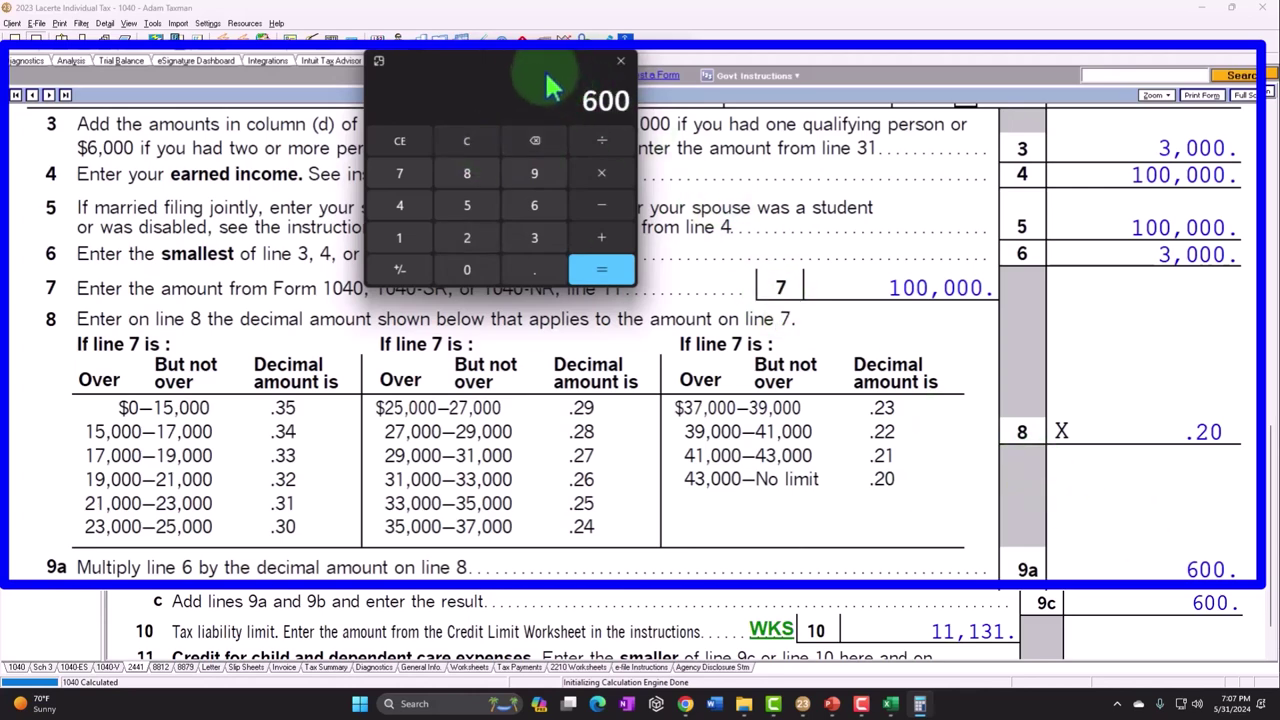
left_click(620, 61)
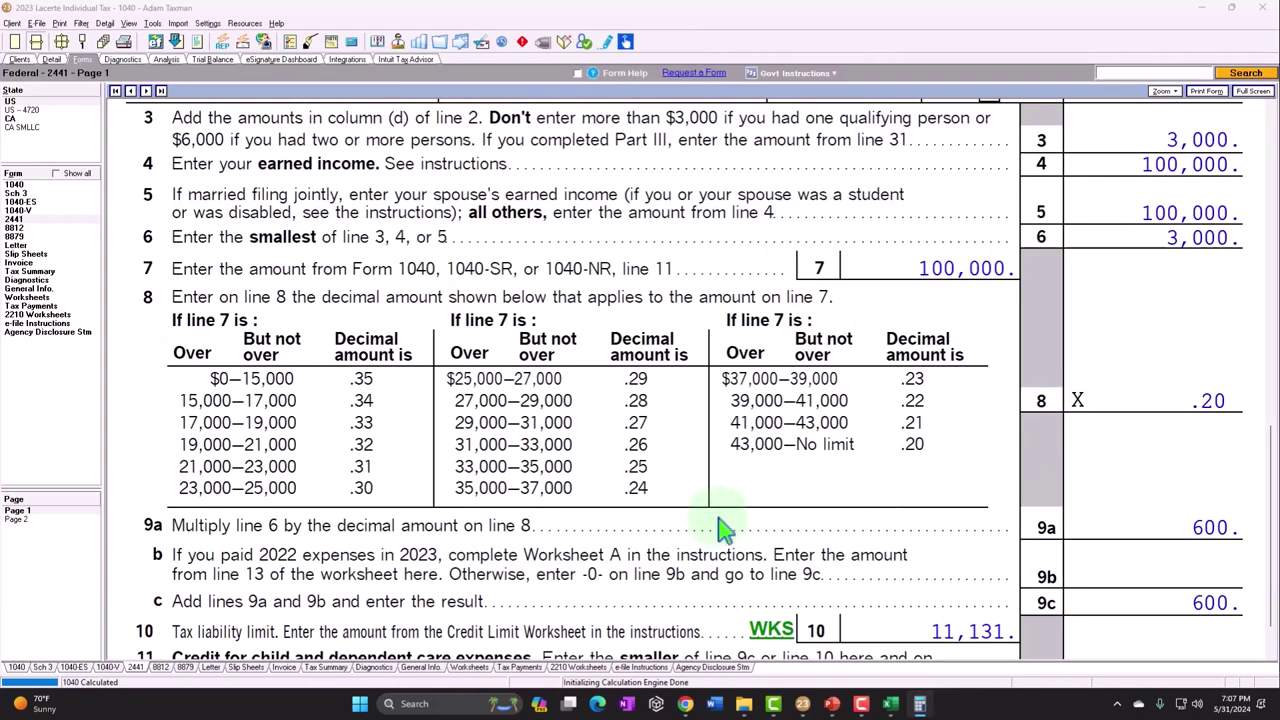
Step: Trace the dependent care credit from Form 2441 through Schedule 3 to Form 1040 page 2, and recheck the decimal table on Form 2441
scroll(640, 495, "down", 1)
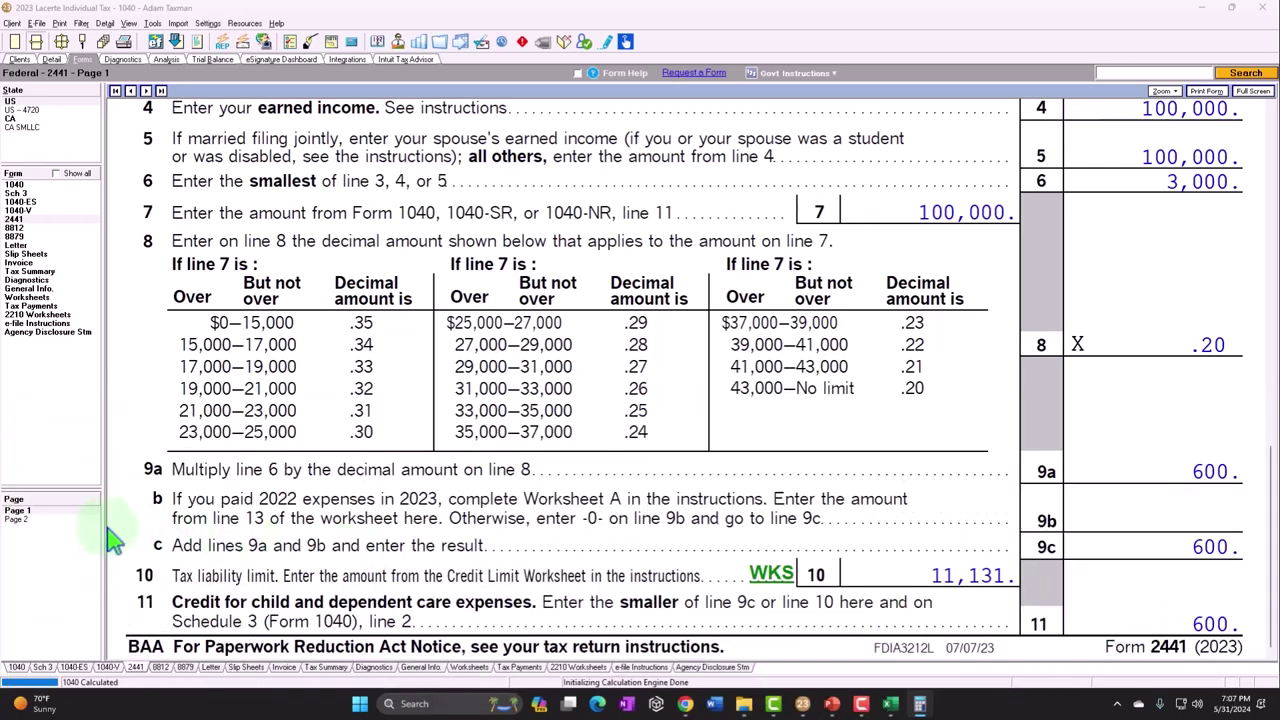
left_click(16, 519)
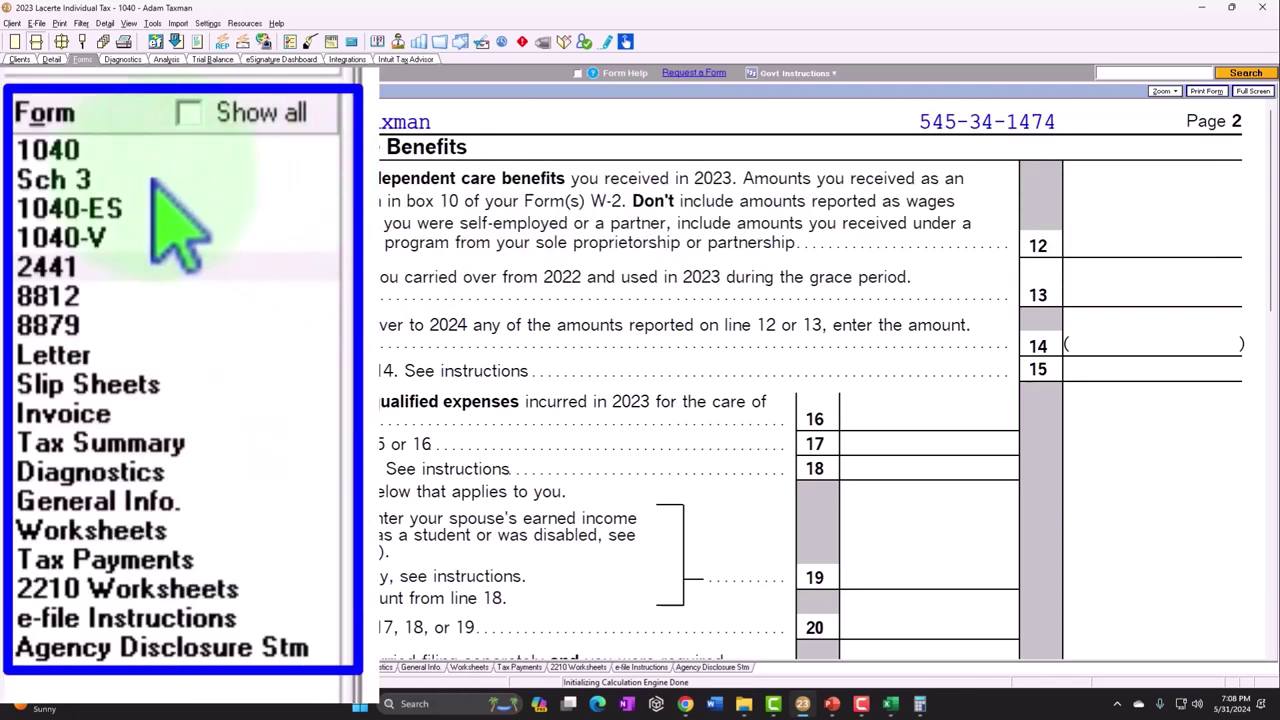
left_click(18, 193)
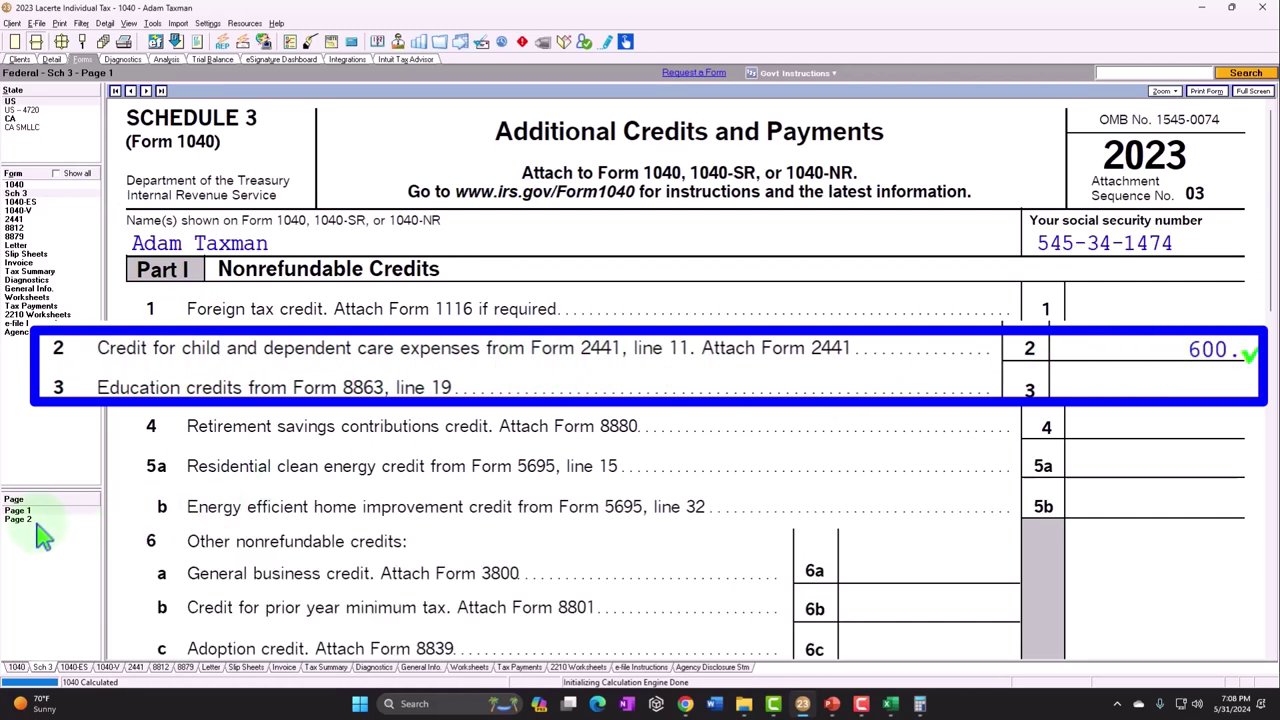
left_click(15, 184)
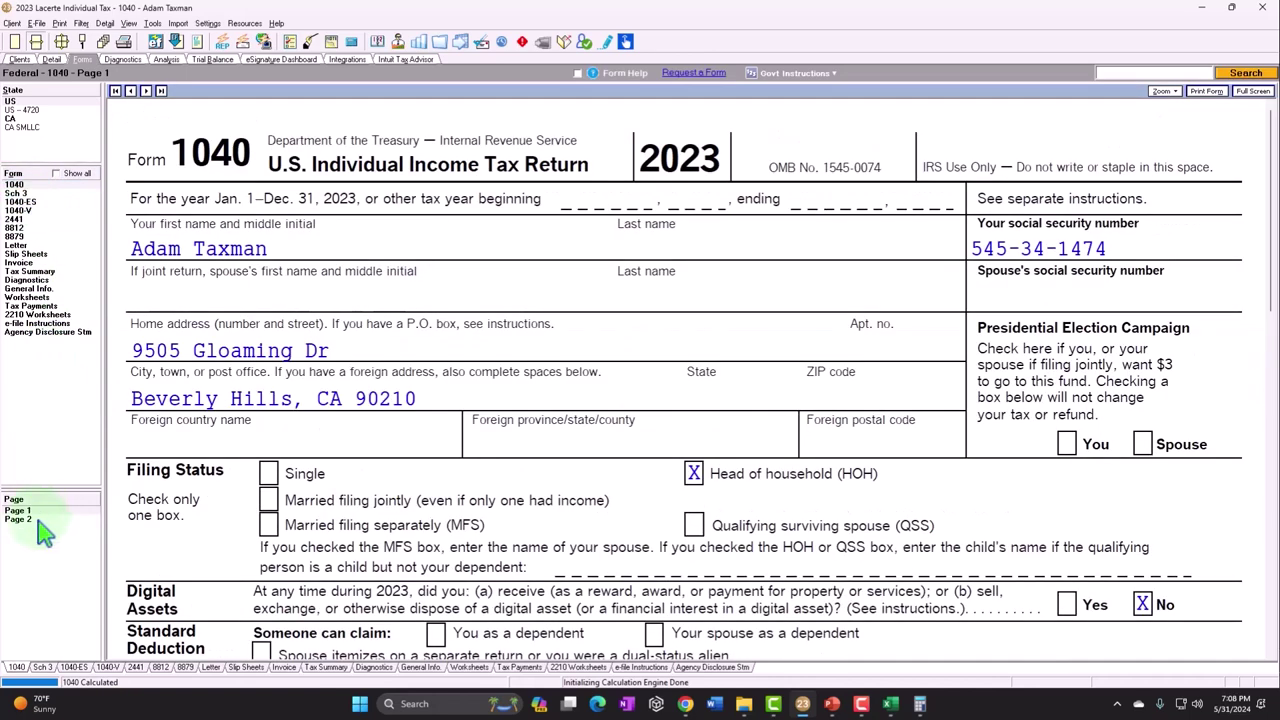
left_click(40, 520)
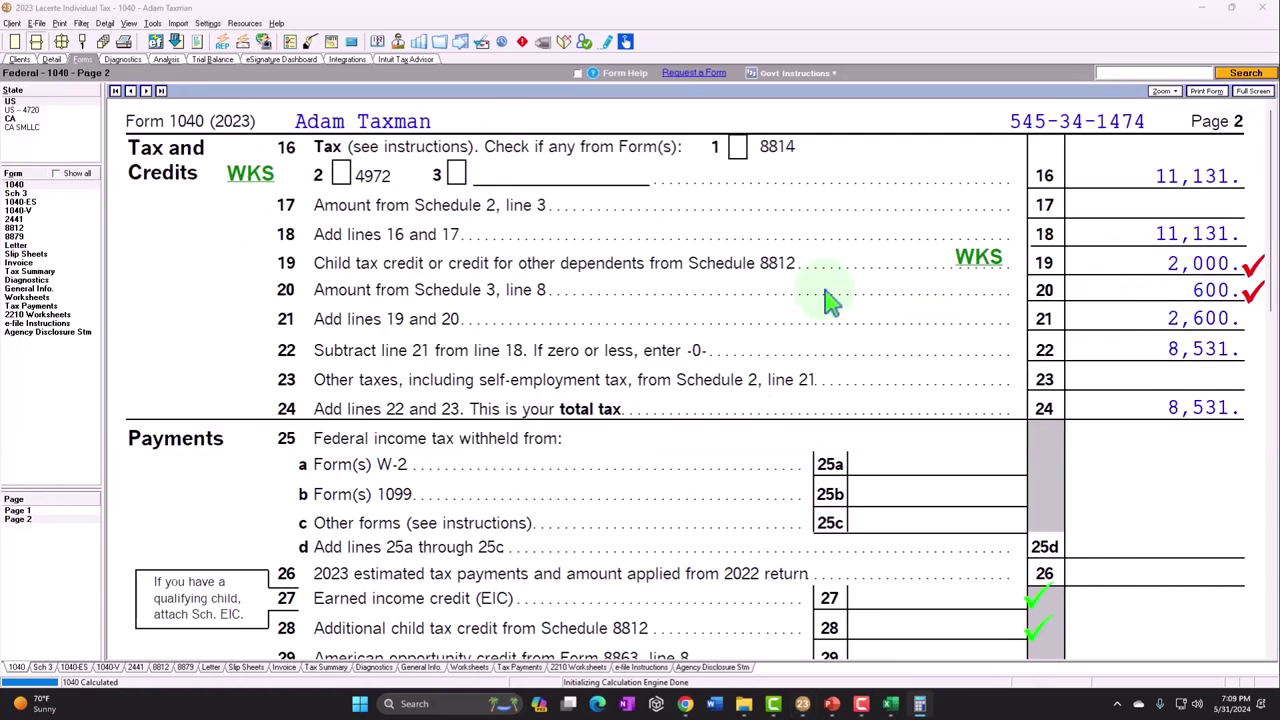
left_click(18, 219)
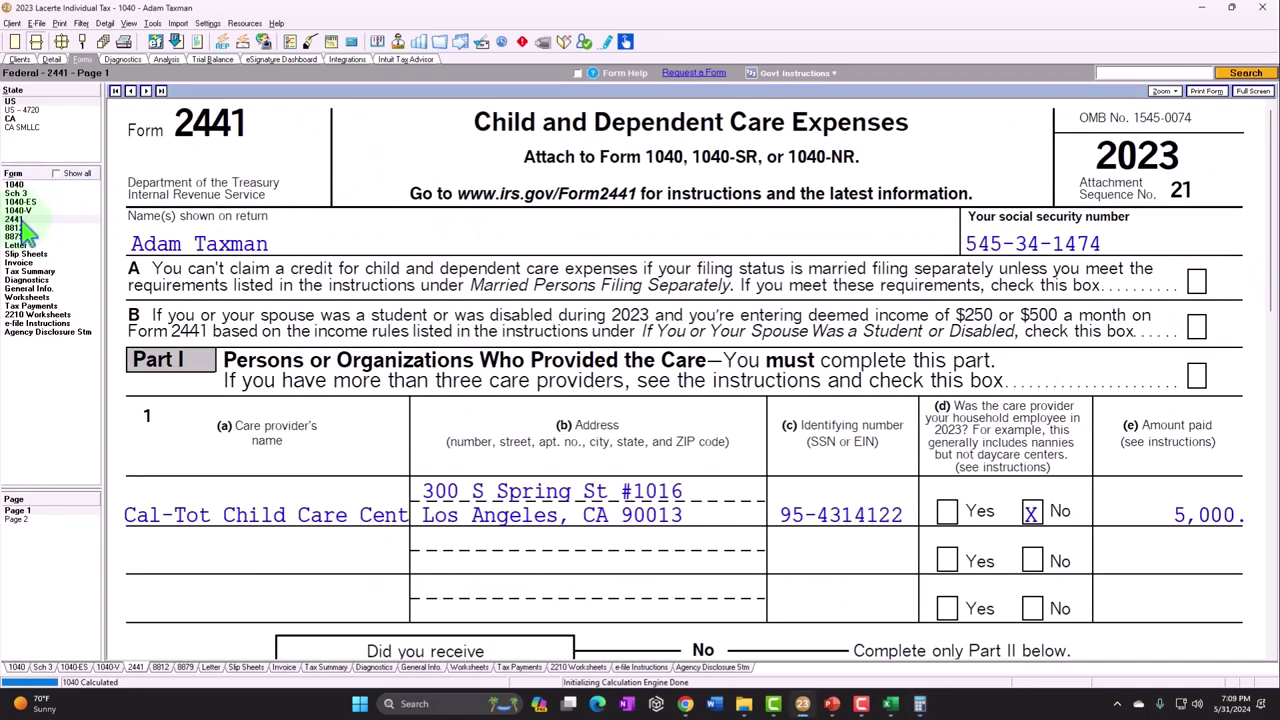
scroll(365, 410, "down", 10)
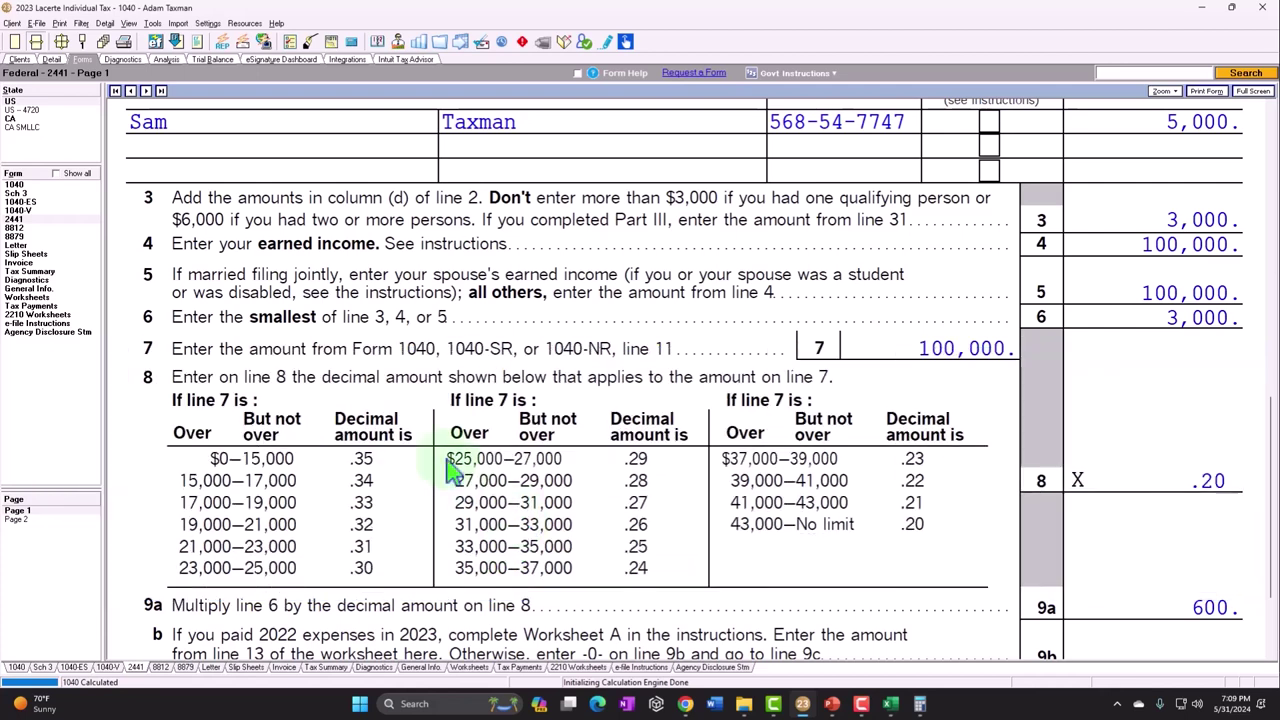
Step: Set the W-2 wages to 30,000 in the Wages, Salaries, Tips input screen
left_click(51, 59)
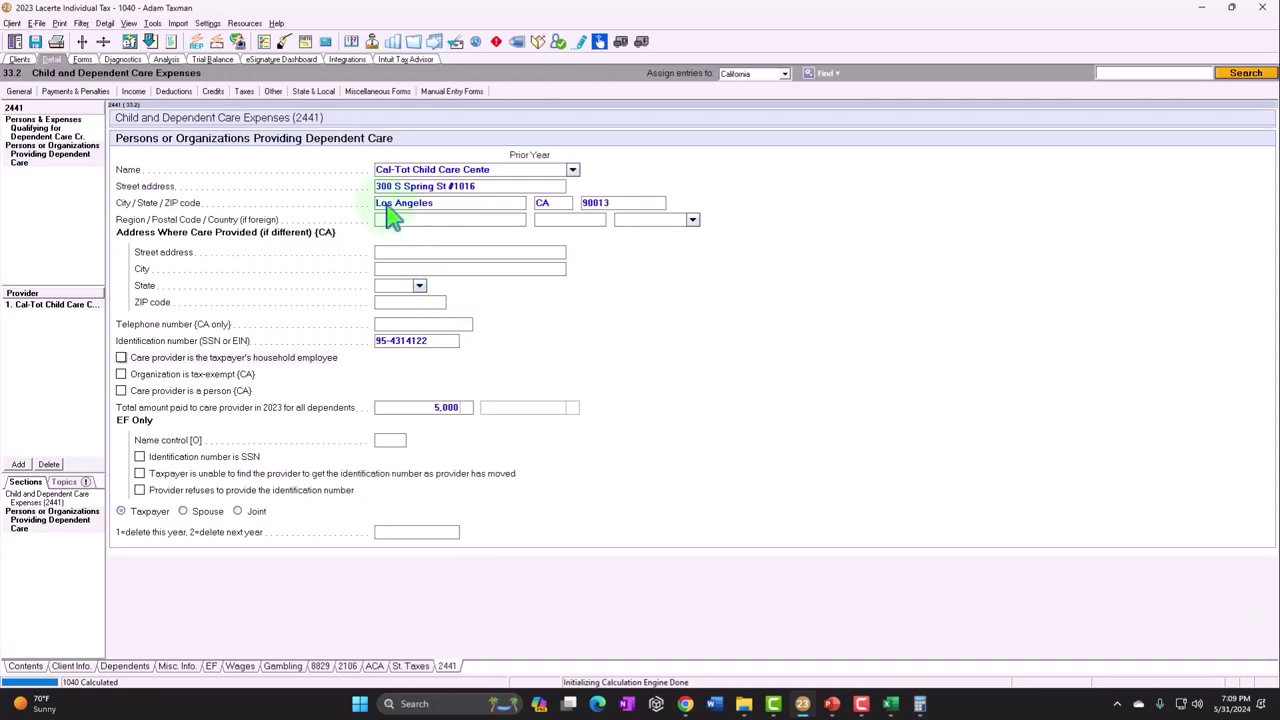
left_click(133, 91)
left_click(185, 160)
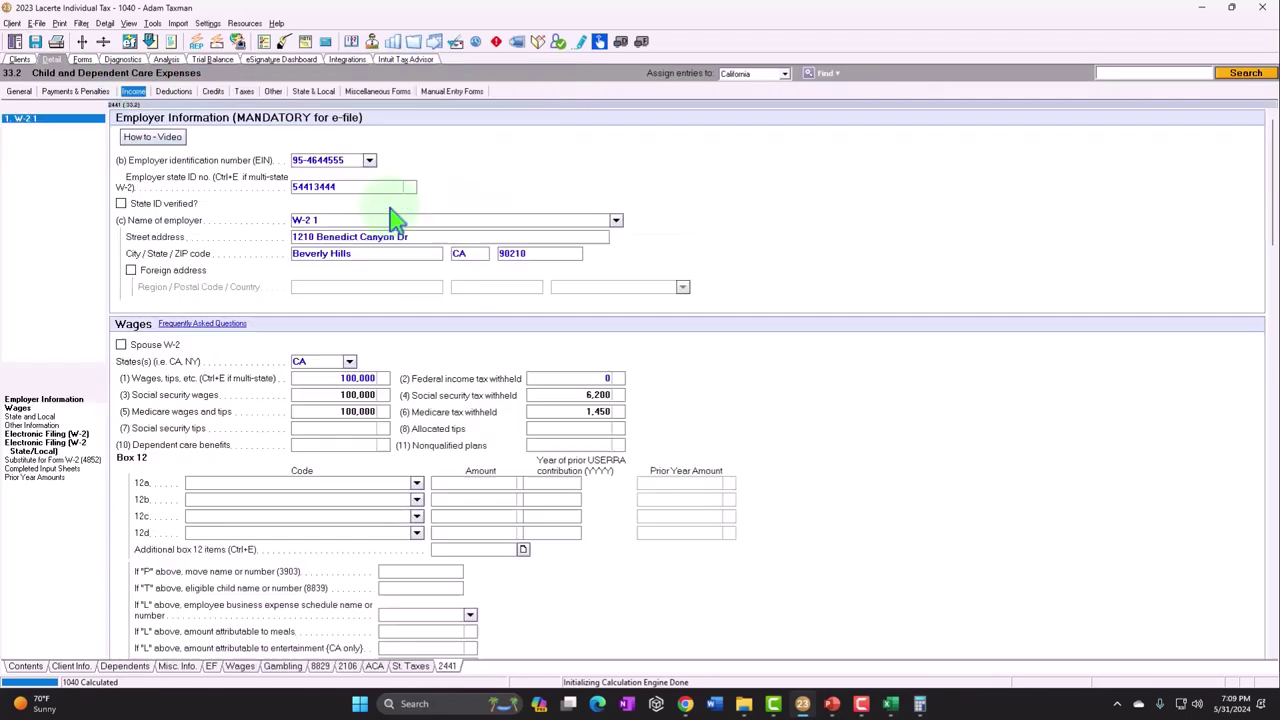
type("30000")
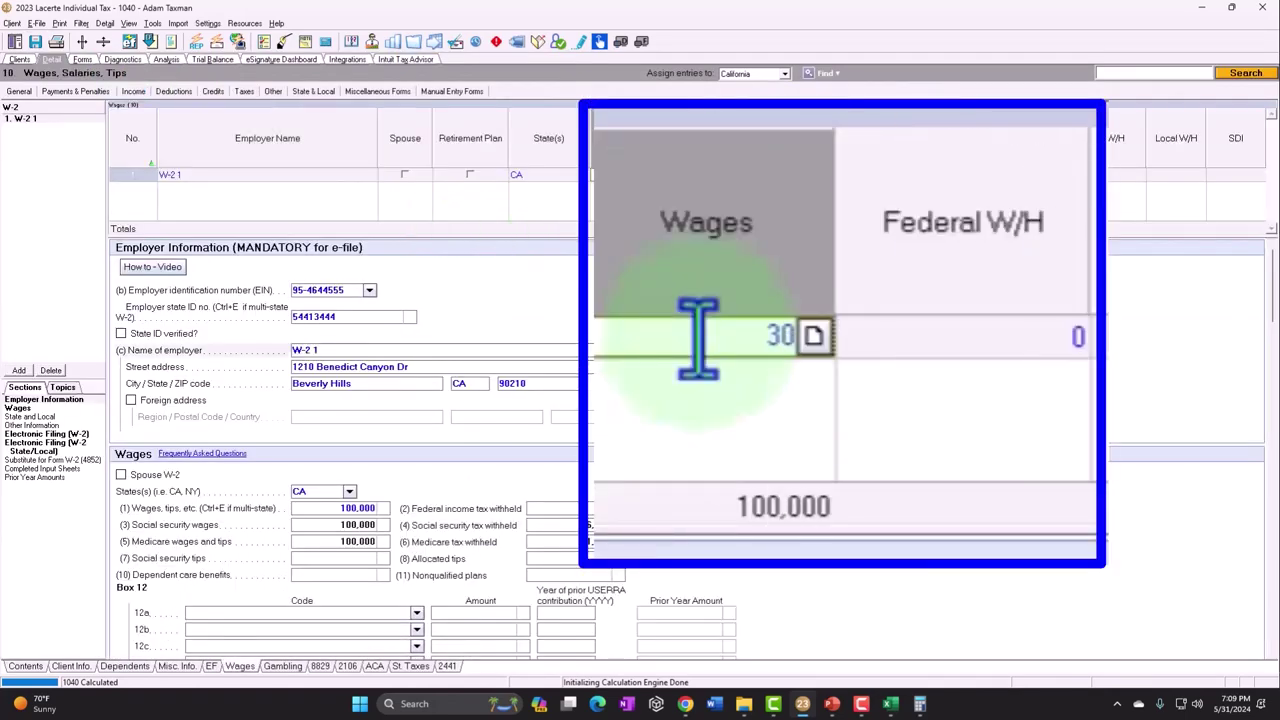
key("Tab")
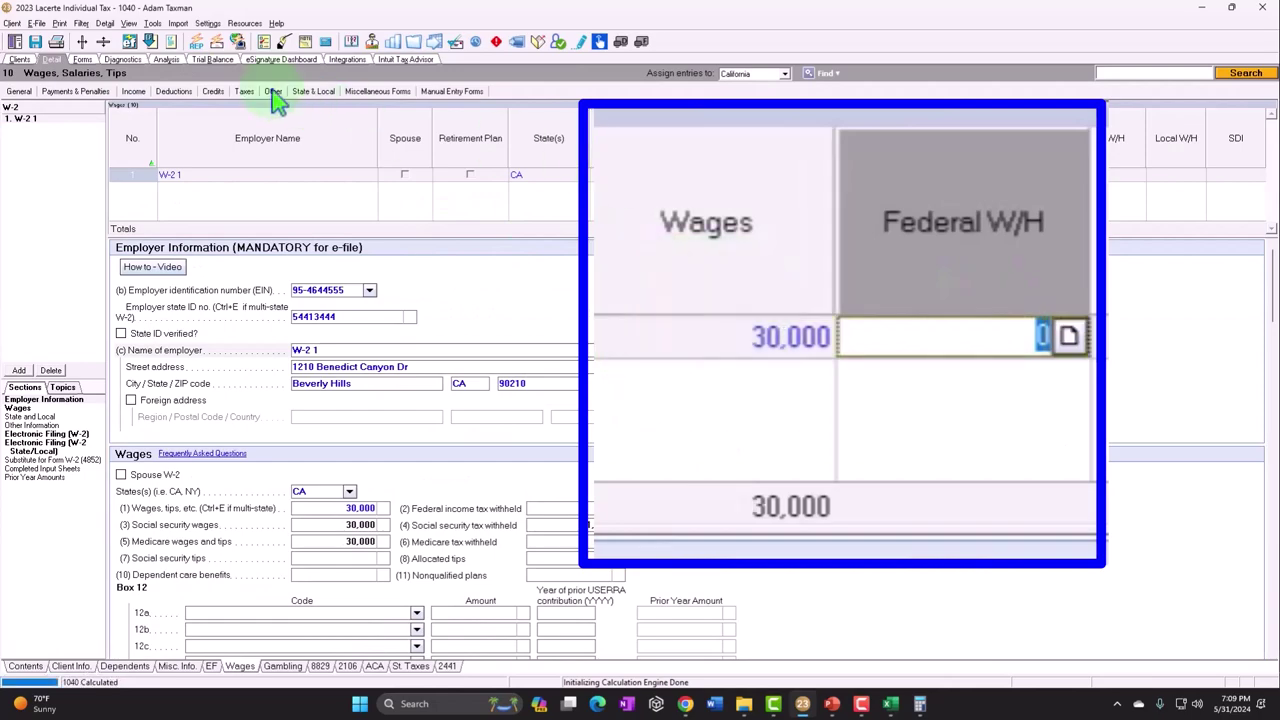
Step: Review the recalculated Form 1040, covering income and taxable income on page 1 and the tax, nonrefundable and refundable credits on page 2
left_click(82, 59)
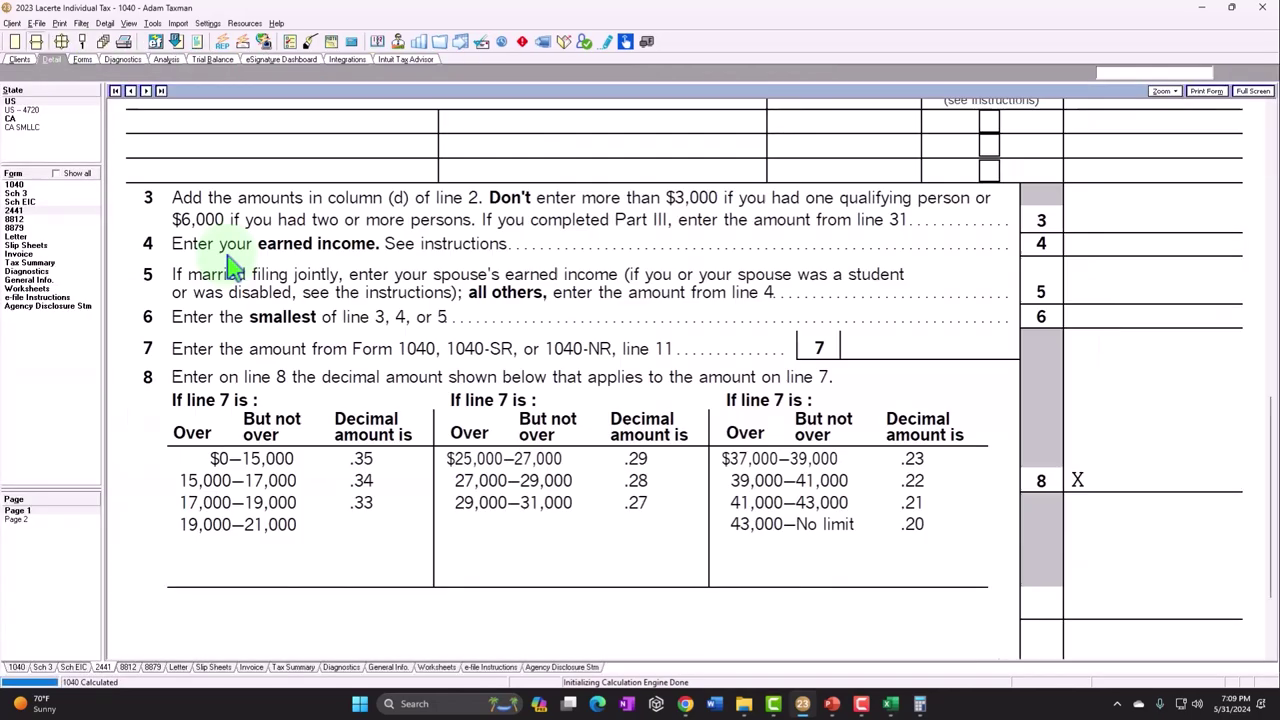
left_click(14, 184)
scroll(805, 318, "down", 3)
scroll(805, 318, "down", 5)
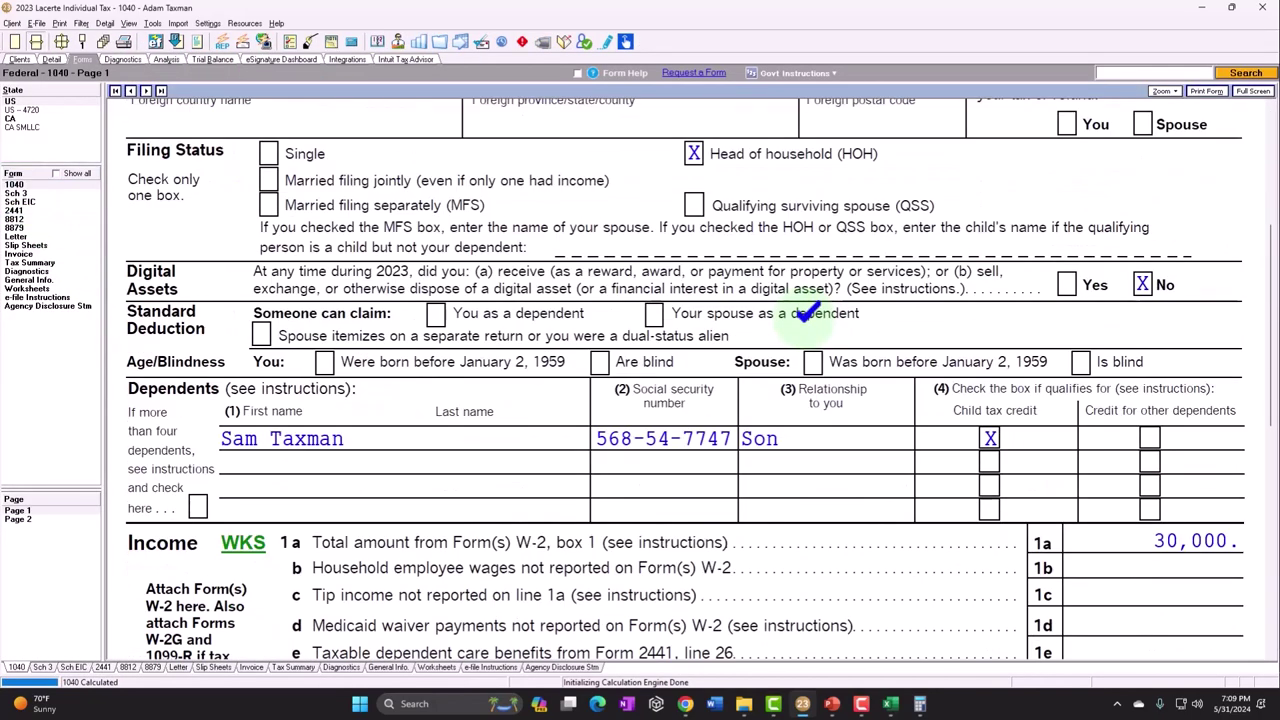
scroll(1133, 297, "down", 5)
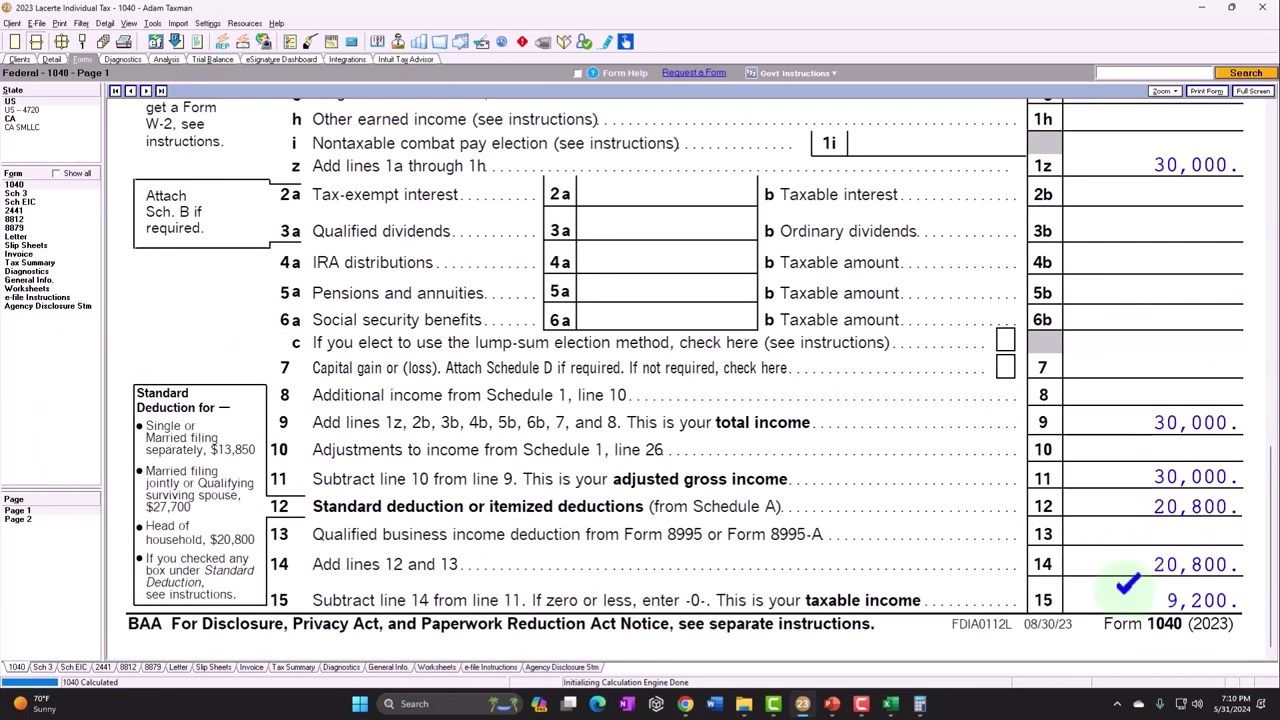
left_click(17, 519)
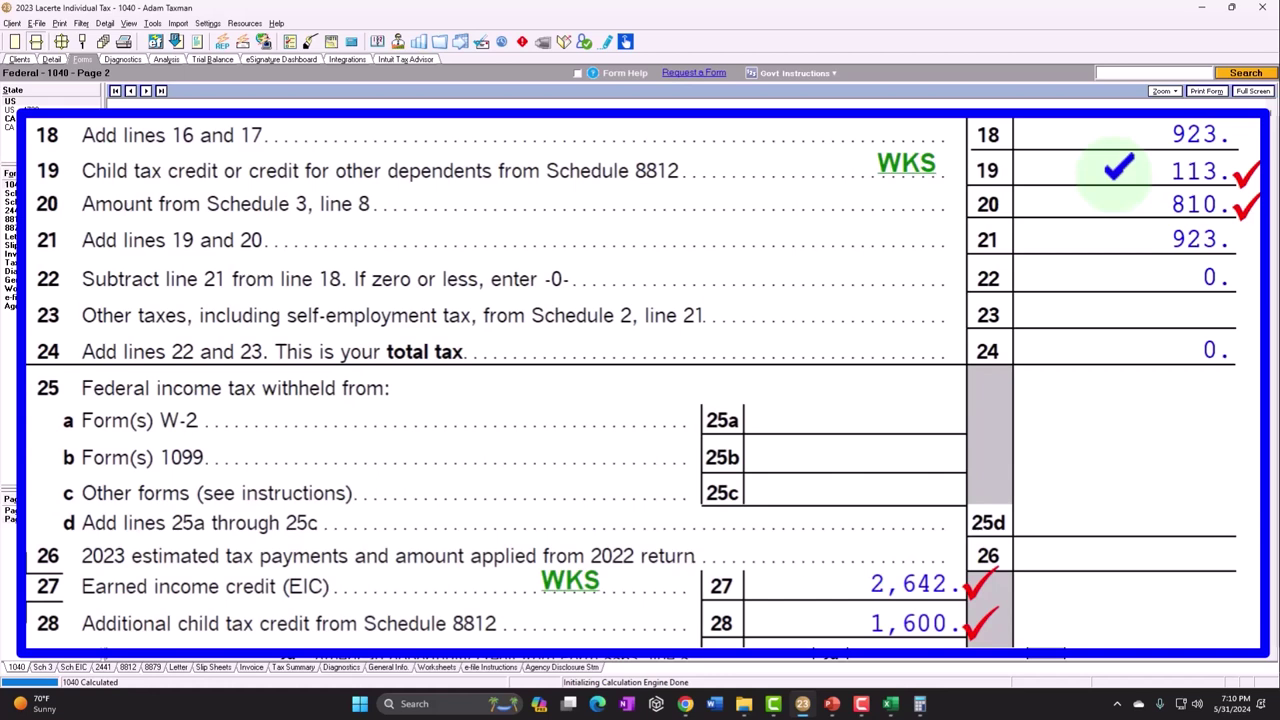
scroll(1117, 170, "down", 3)
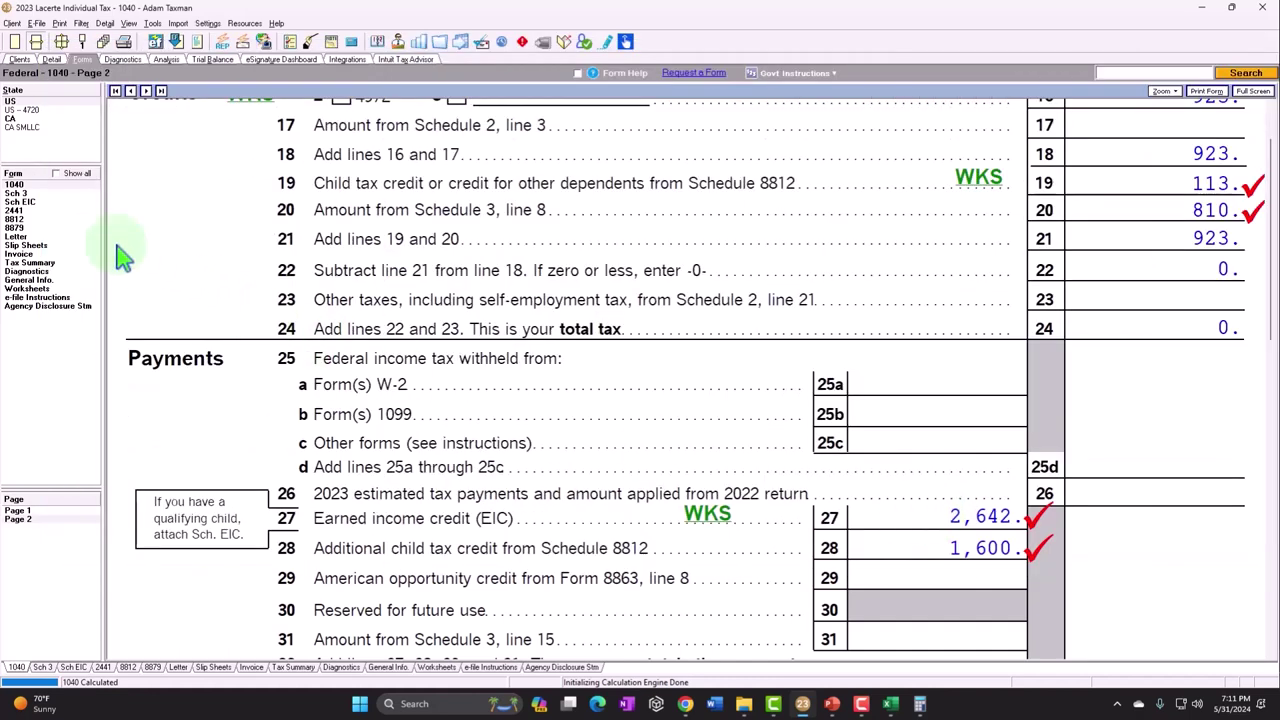
Step: Examine the recalculated Form 2441, comparing earned income, the line 8 decimal amount and the resulting credit against the tax liability limit
left_click(20, 210)
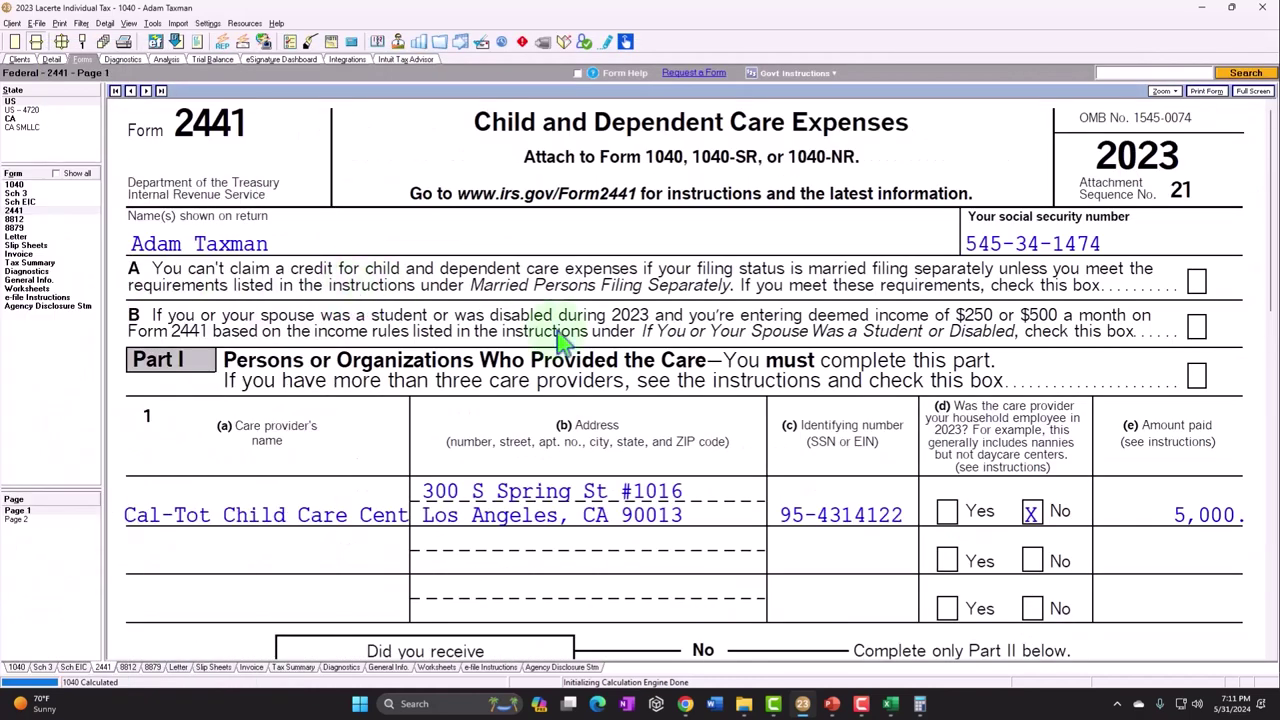
scroll(565, 340, "down", 3)
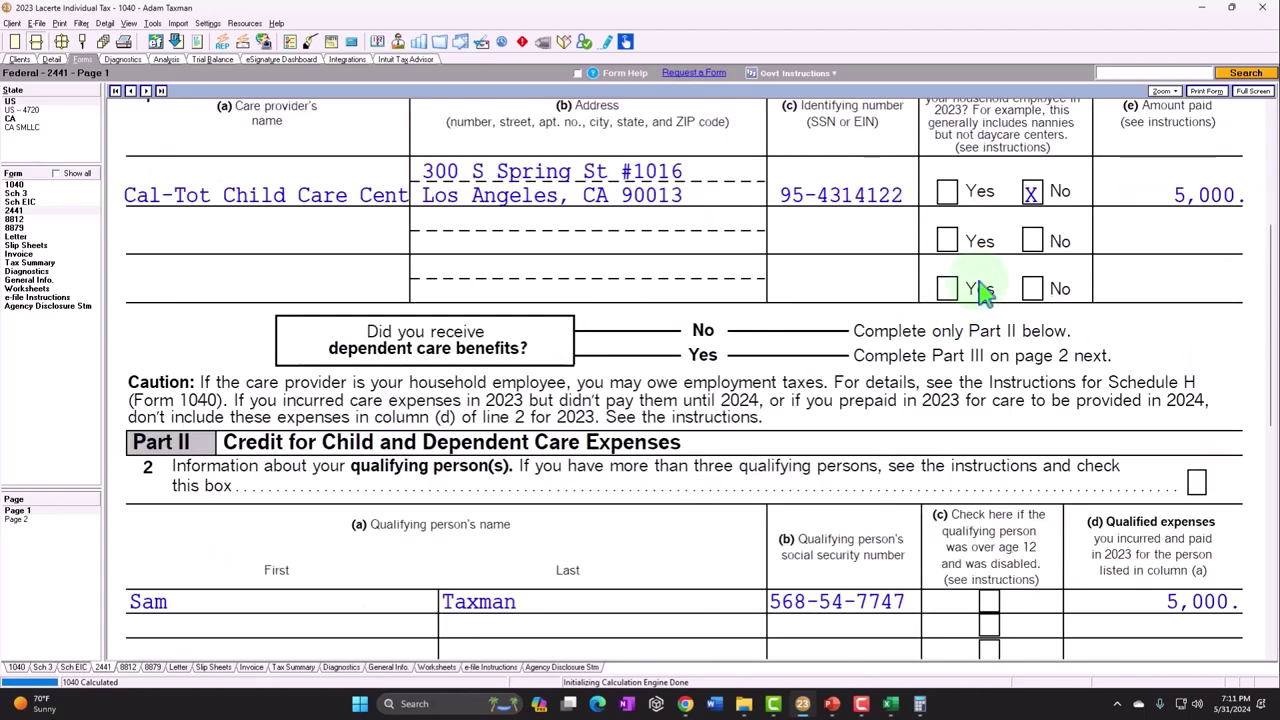
scroll(1063, 226, "down", 1)
scroll(1000, 300, "down", 3)
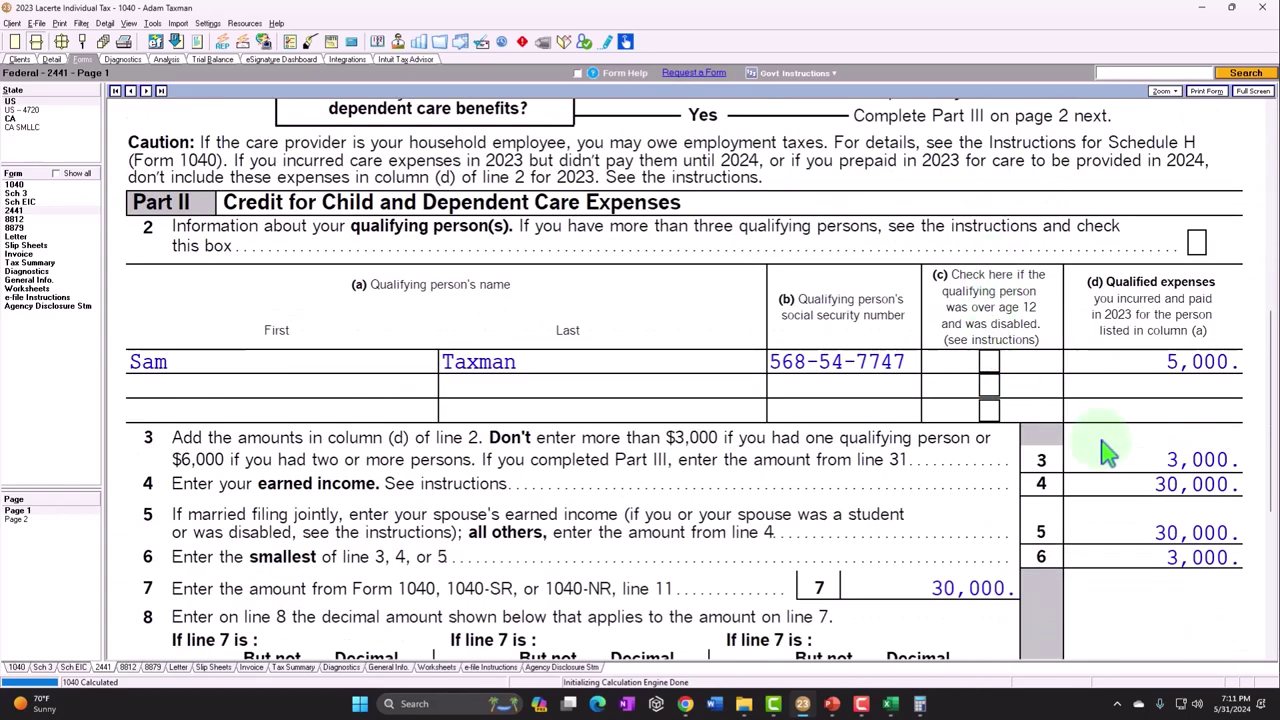
scroll(1106, 449, "down", 5)
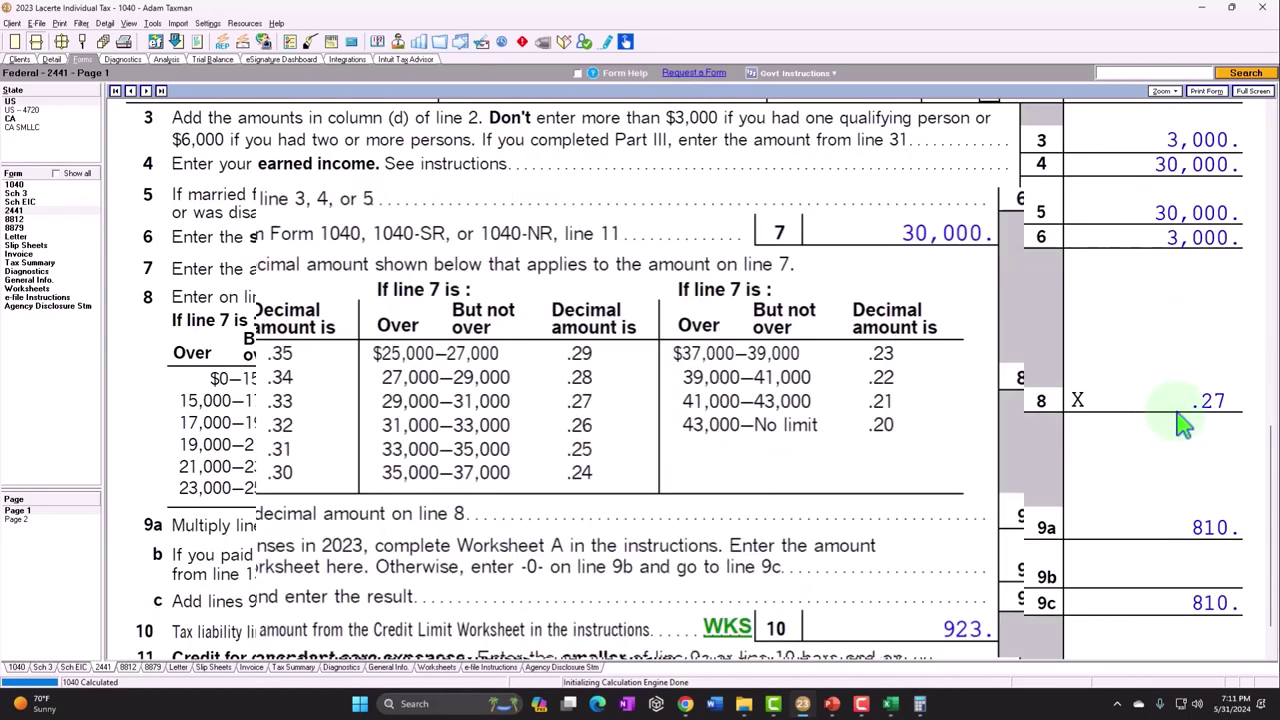
Step: Check the line 11 credit on Form 2441, and trace it with the nonrefundable and refundable credits on Form 1040 page 2
scroll(1177, 400, "down", 1)
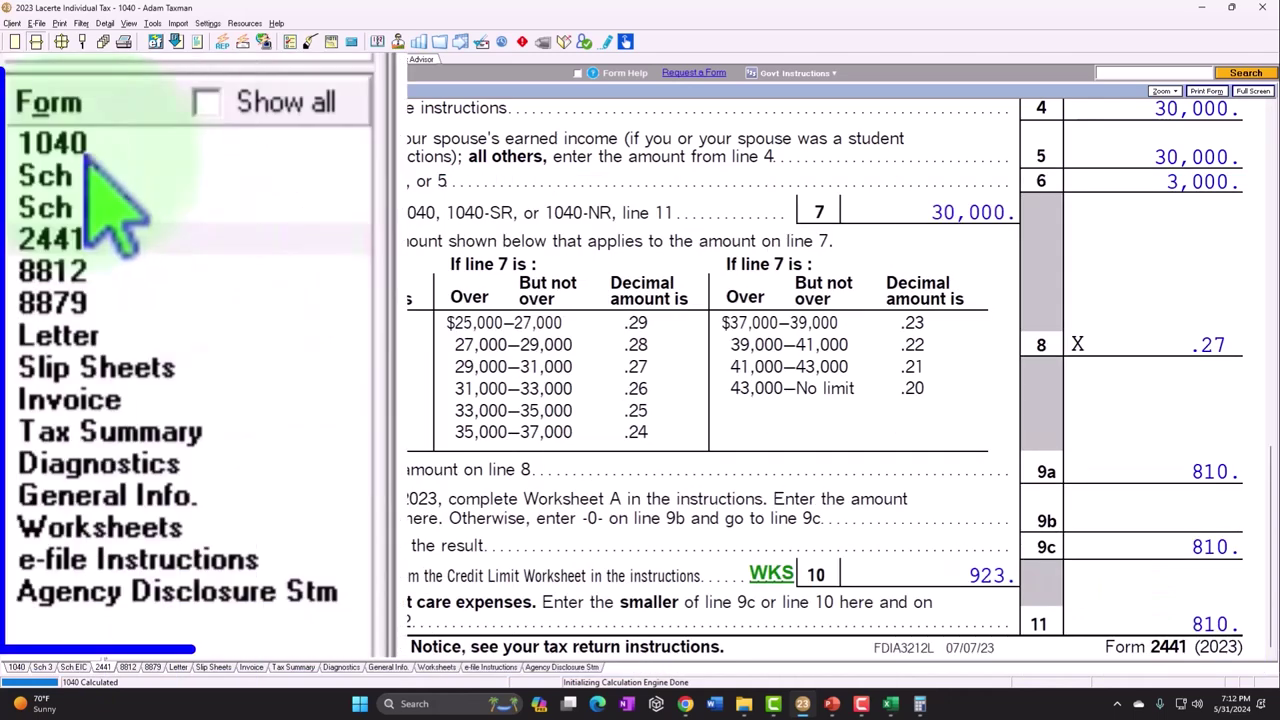
left_click(21, 185)
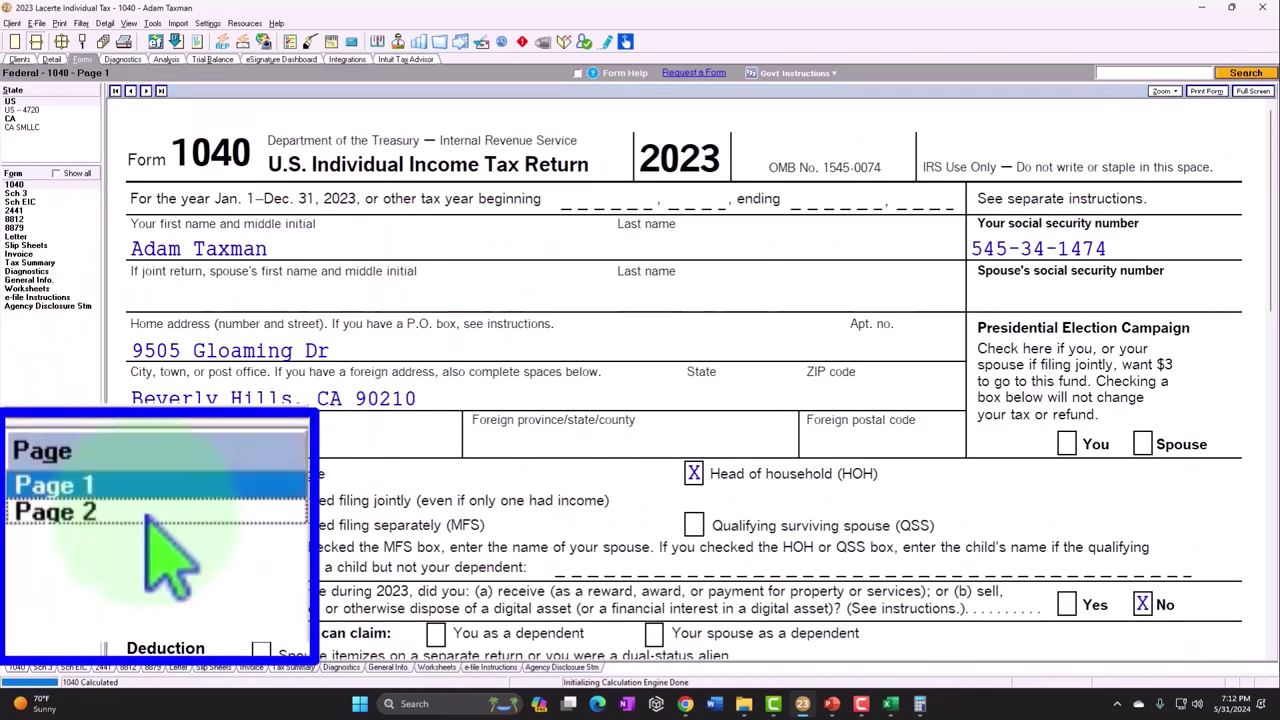
left_click(18, 519)
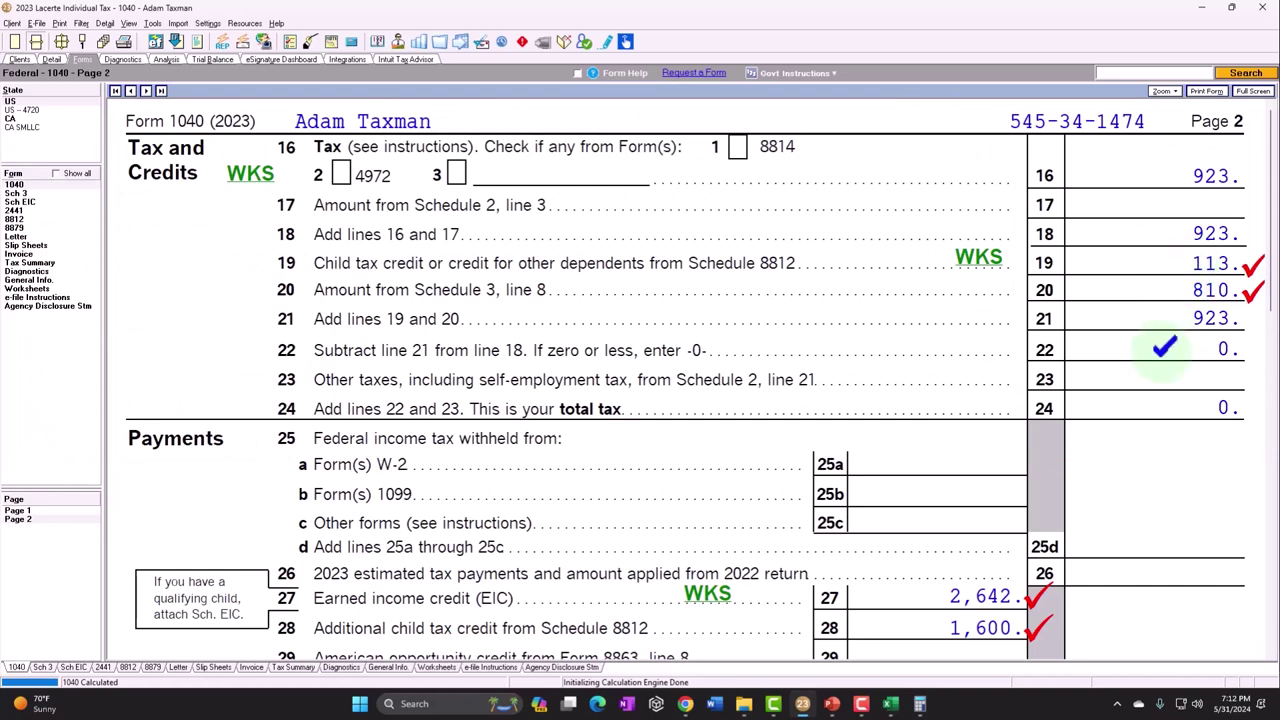
scroll(1157, 429, "down", 3)
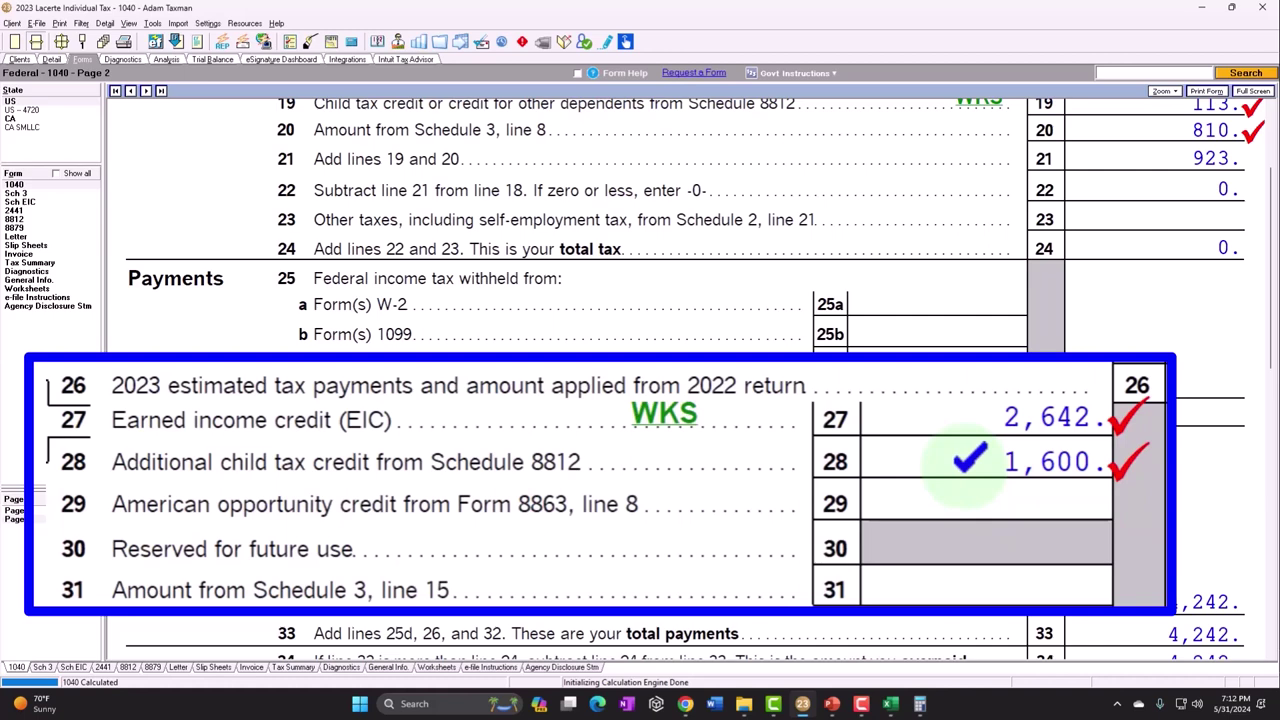
scroll(968, 458, "up", 2)
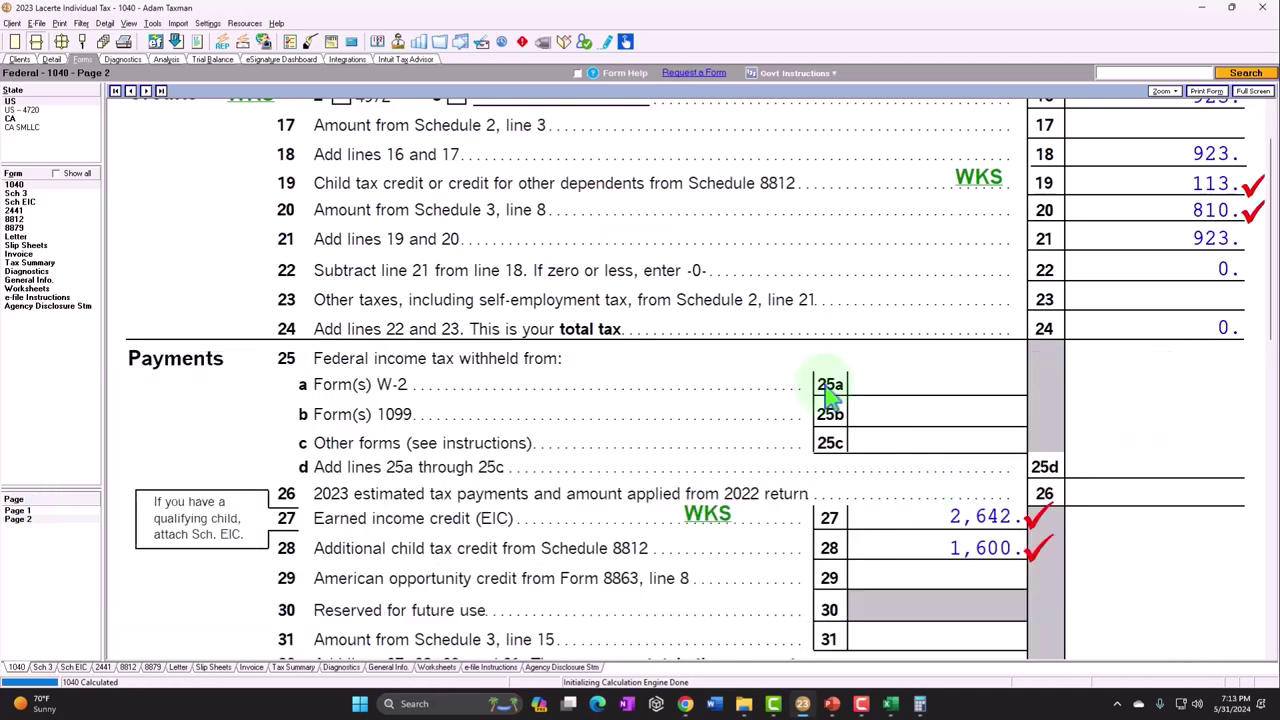
Step: Set the W-2 wages to 100,000 in the Wages, Salaries, Tips input screen
left_click(51, 59)
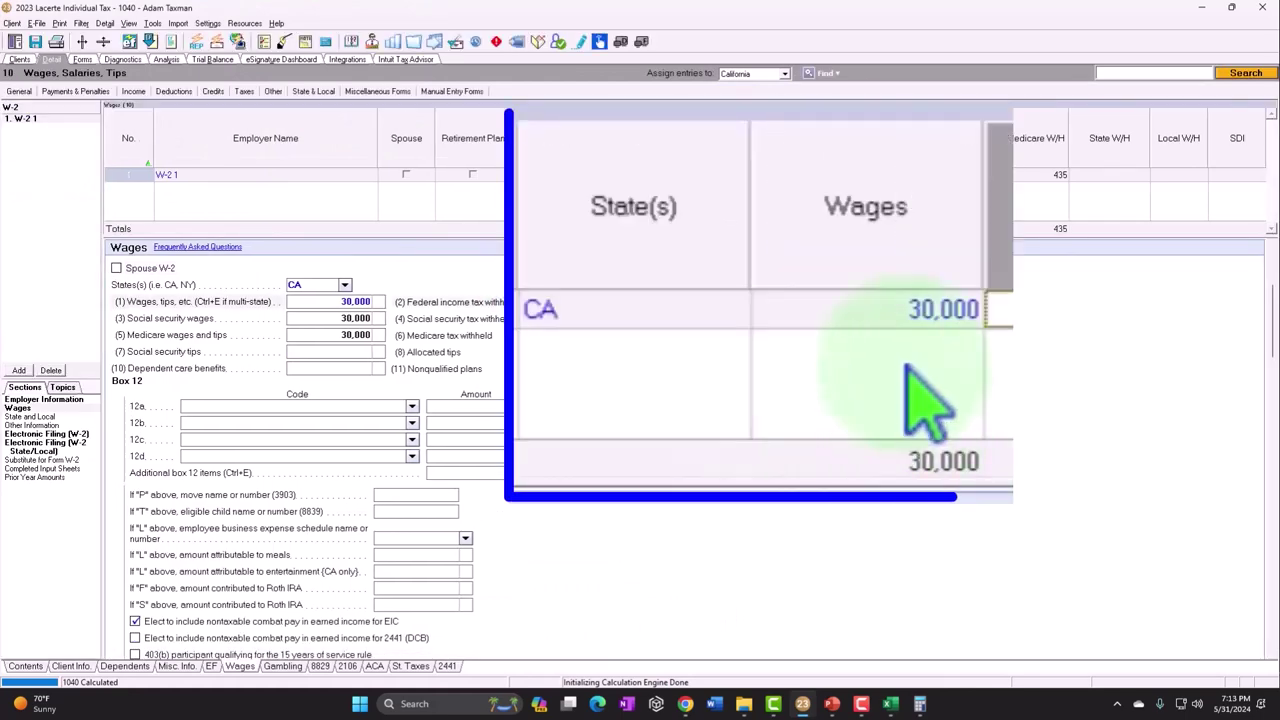
left_click(645, 175)
type("100,000")
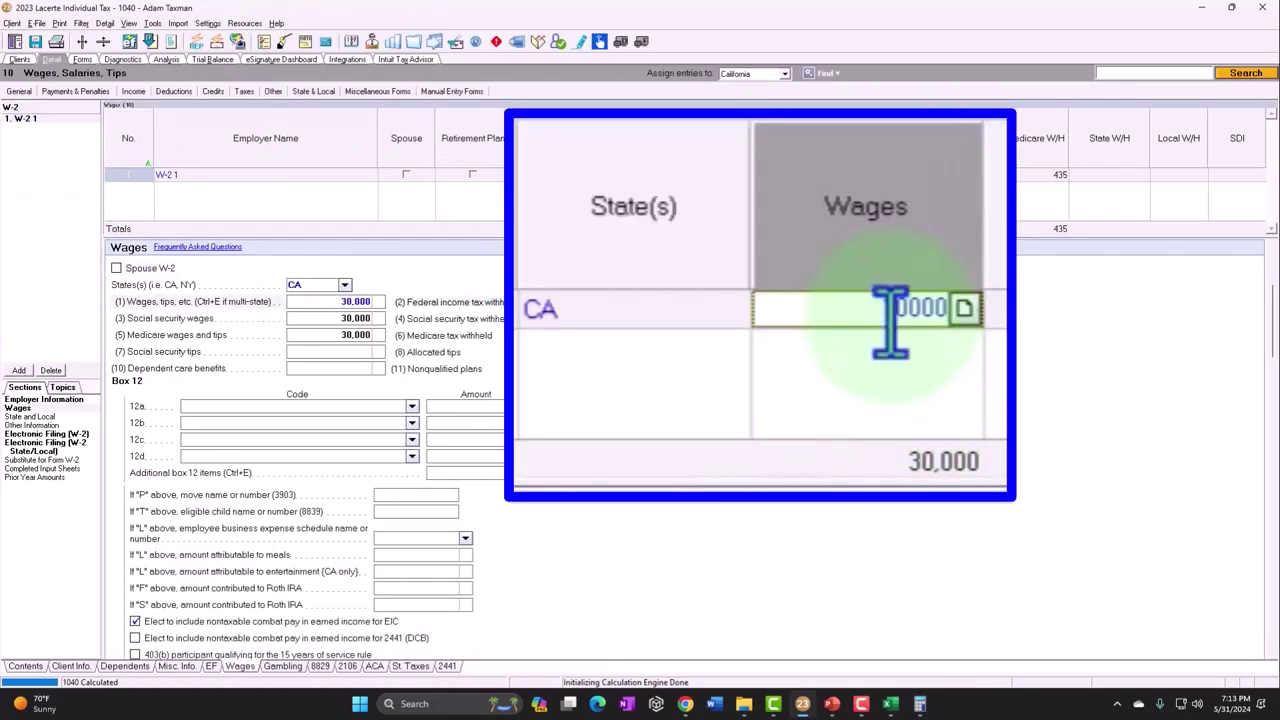
key("Tab")
Step: Review the recalculated Form 1040, covering tax and credits on page 2 and filing status, dependent and wages on page 1
left_click(81, 59)
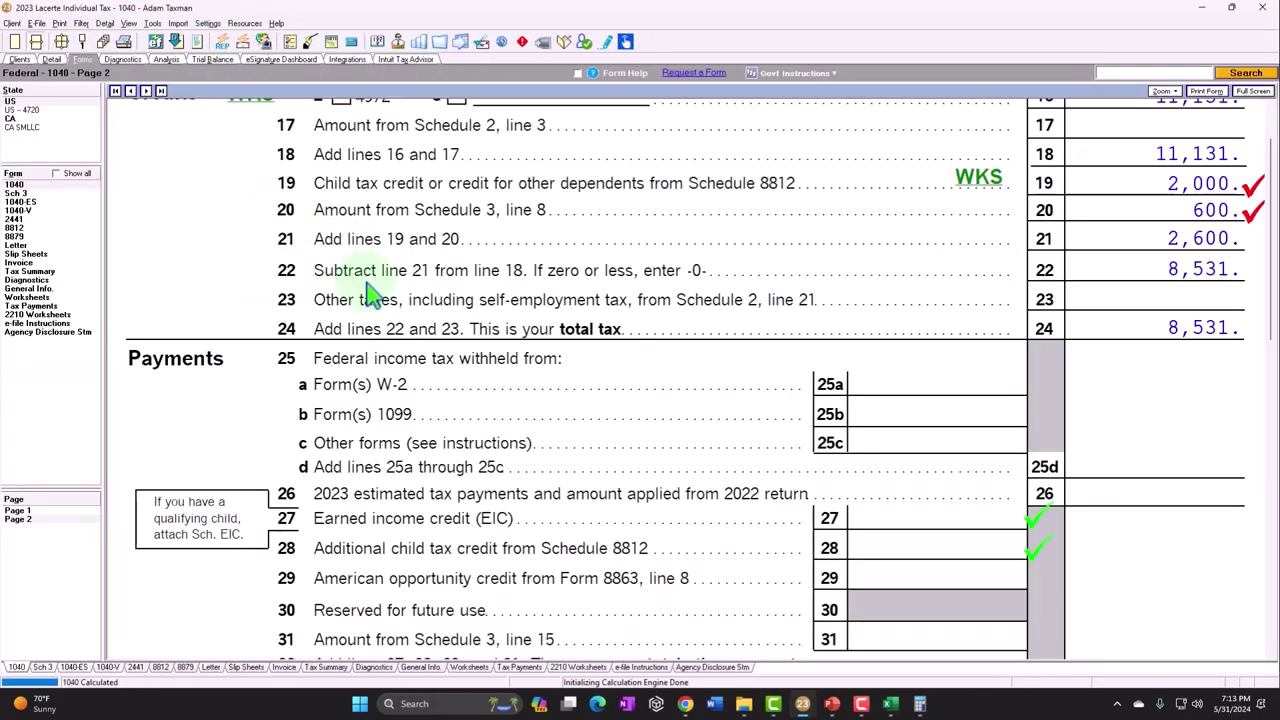
scroll(700, 370, "up", 3)
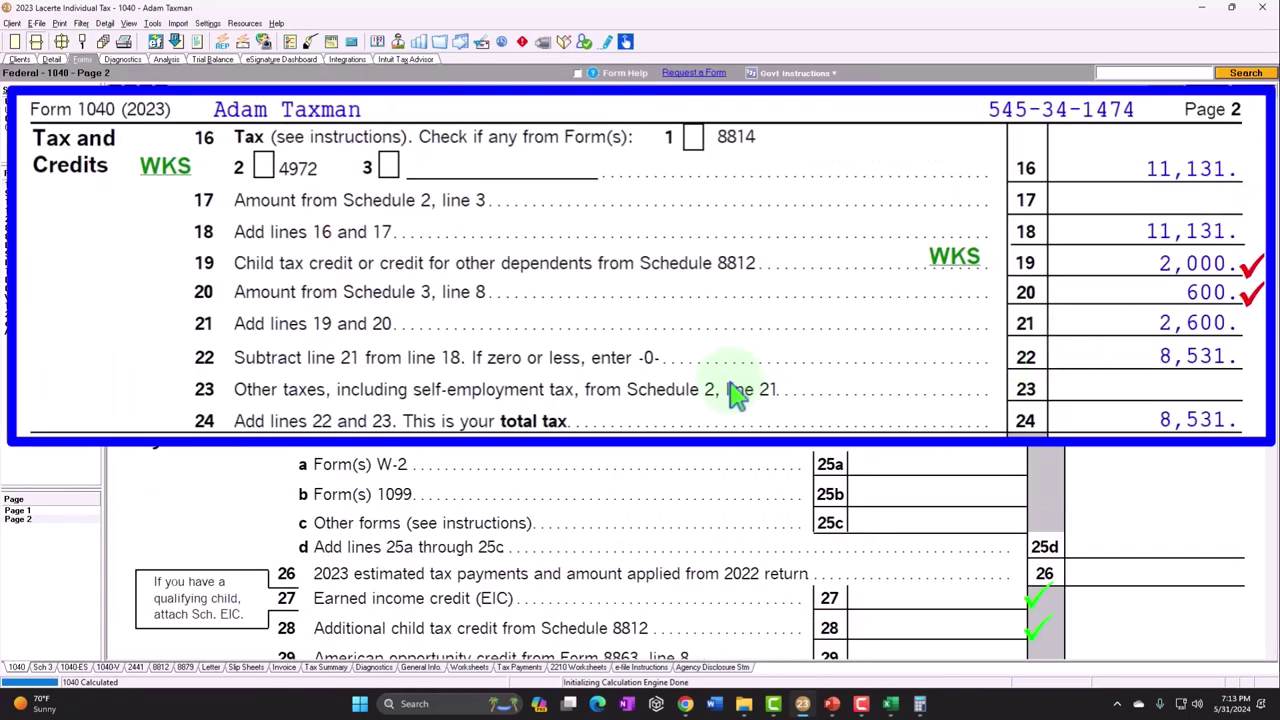
left_click(50, 519)
left_click(17, 510)
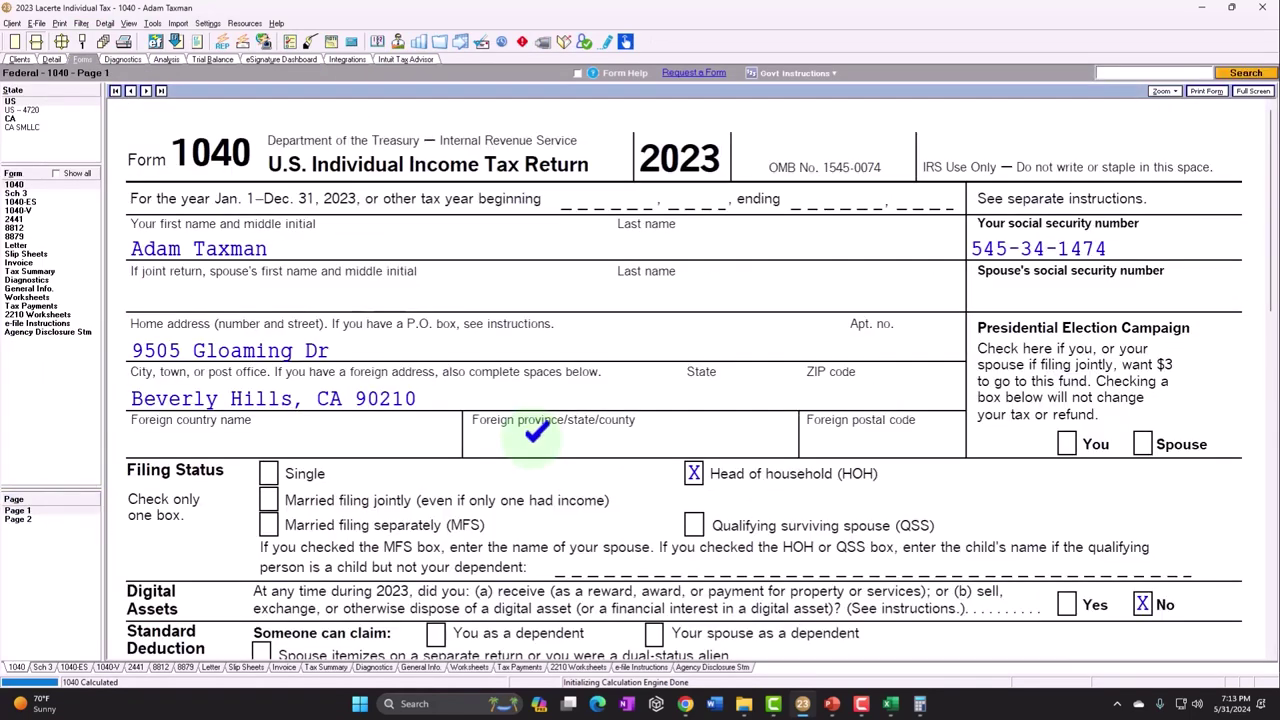
scroll(529, 443, "down", 5)
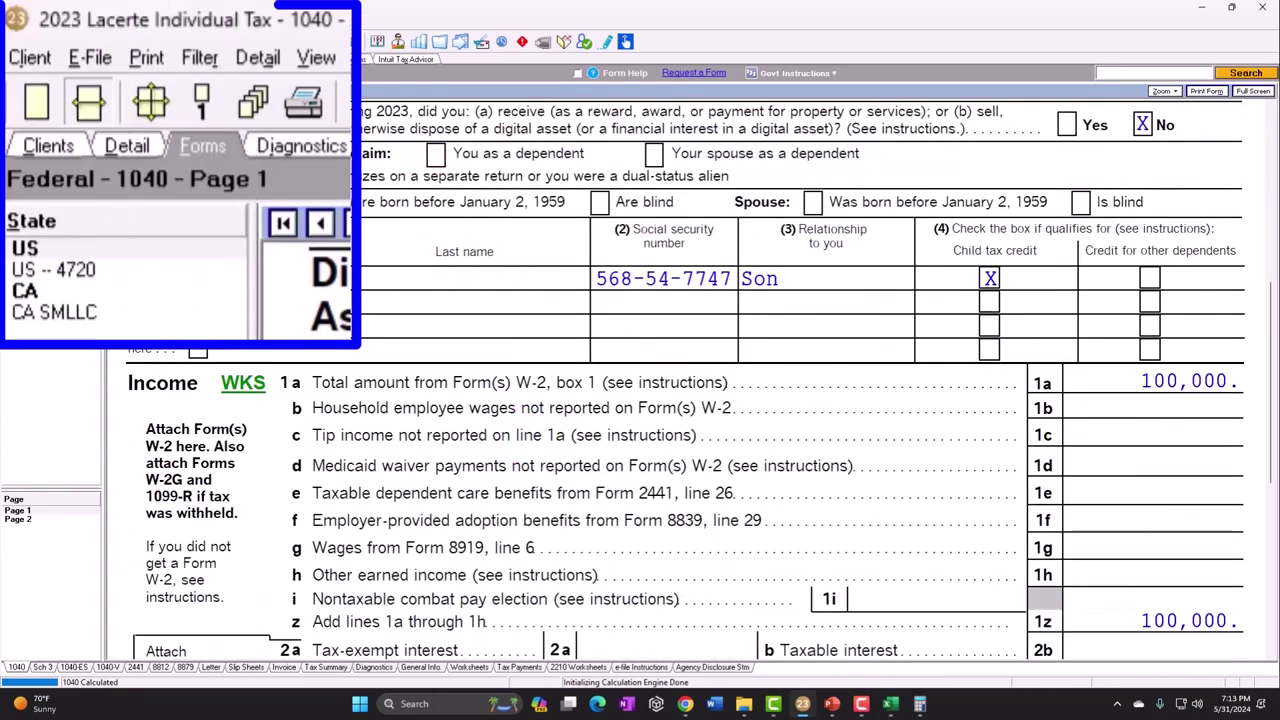
Step: Change the filing status to Married filing jointly in the Client Information input
left_click(50, 60)
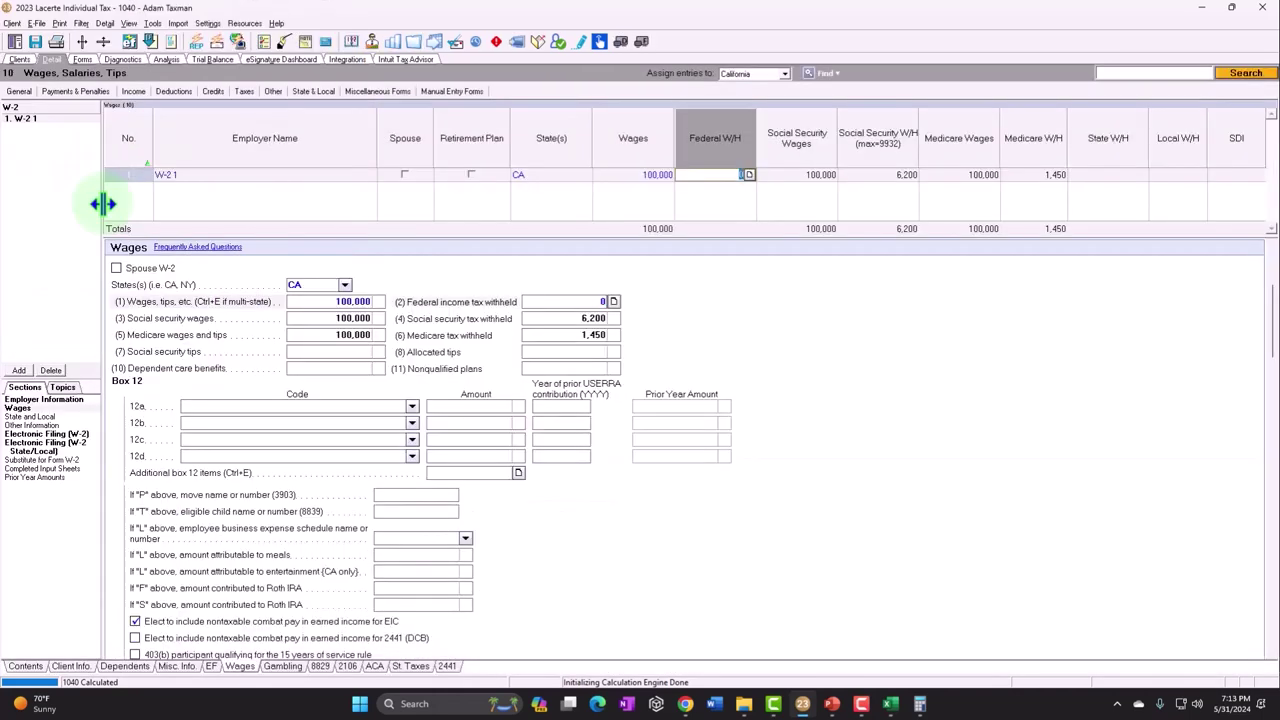
left_click(88, 667)
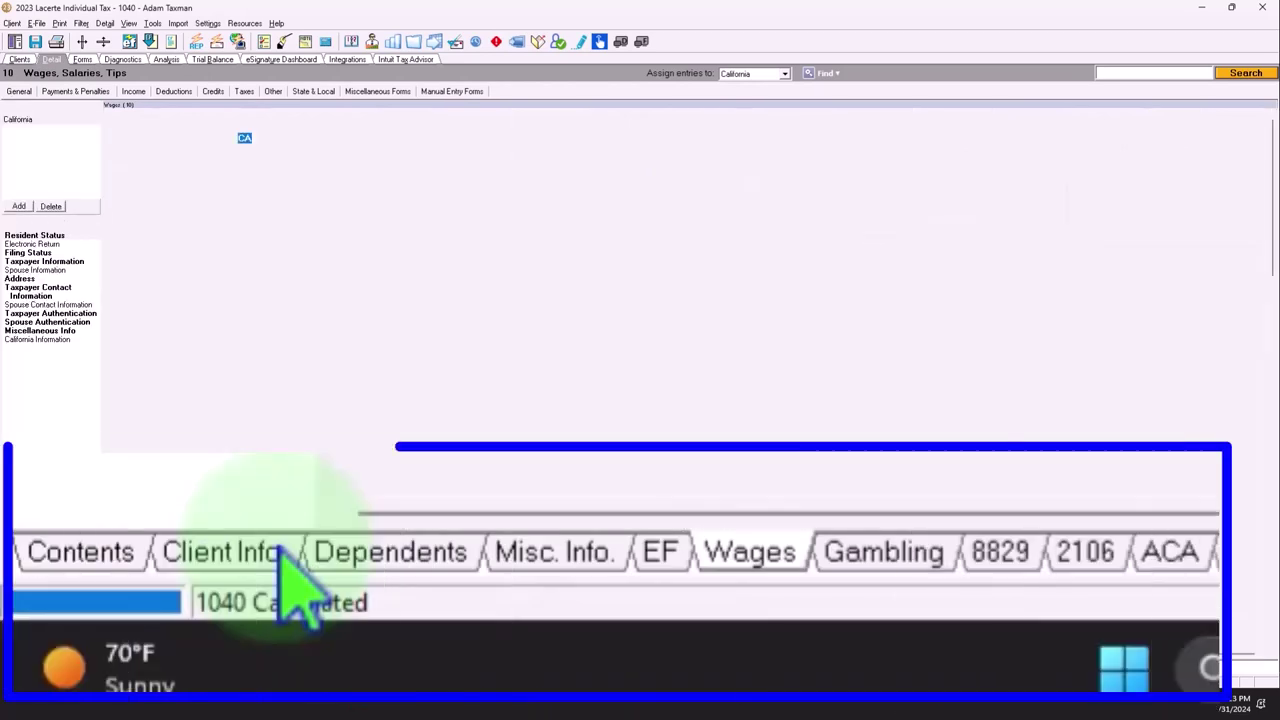
left_click(439, 350)
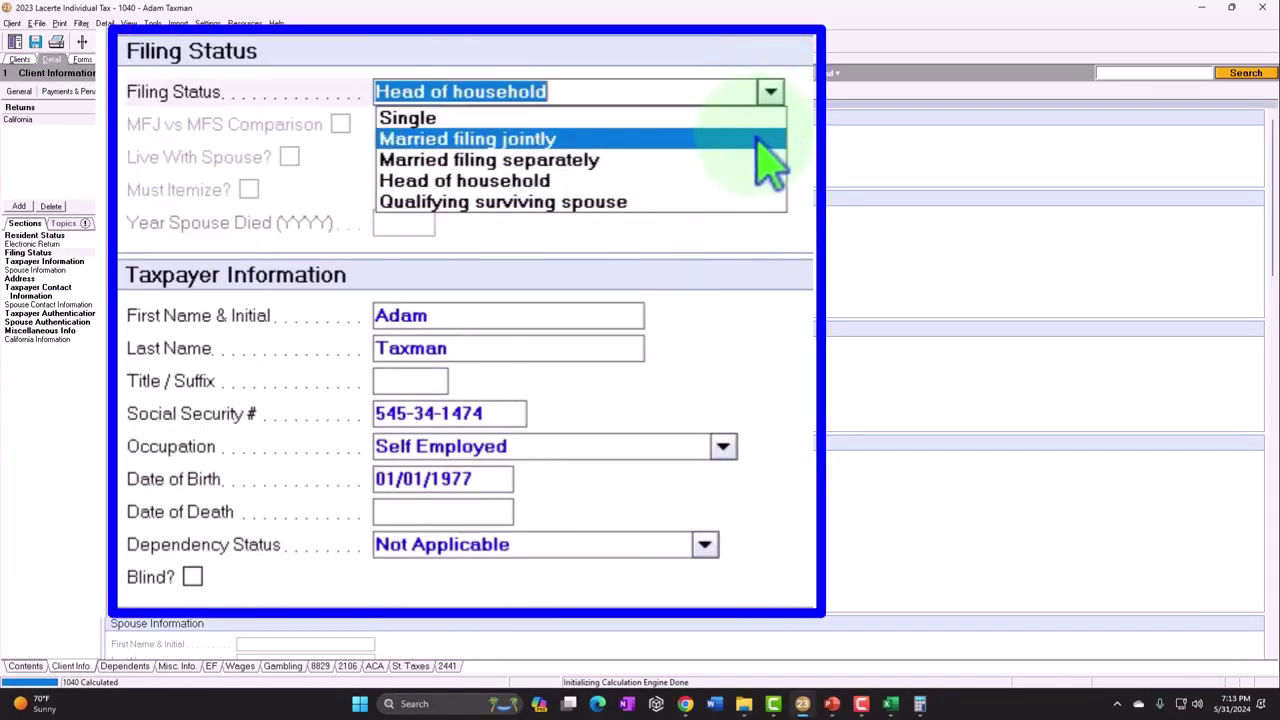
left_click(433, 371)
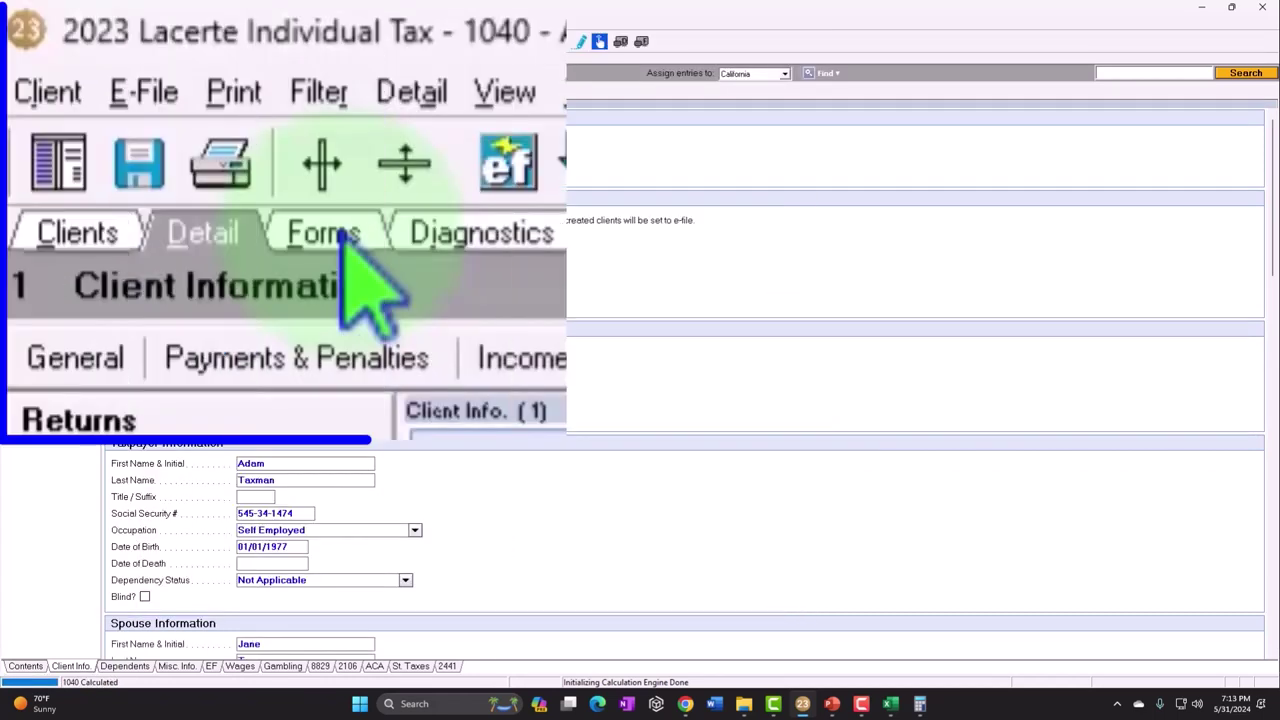
Step: Review the joint Form 1040, from names, filing status, dependent and taxable income on page 1 to the credits on page 2
left_click(345, 240)
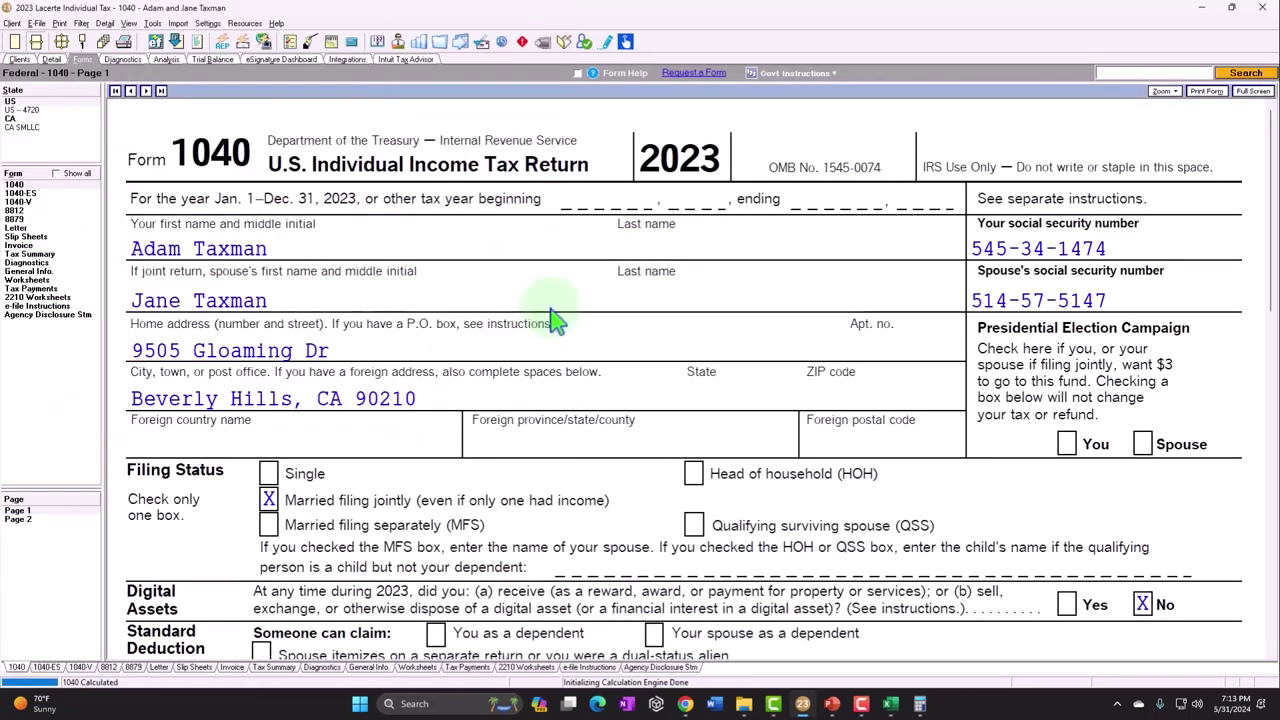
left_click(327, 247)
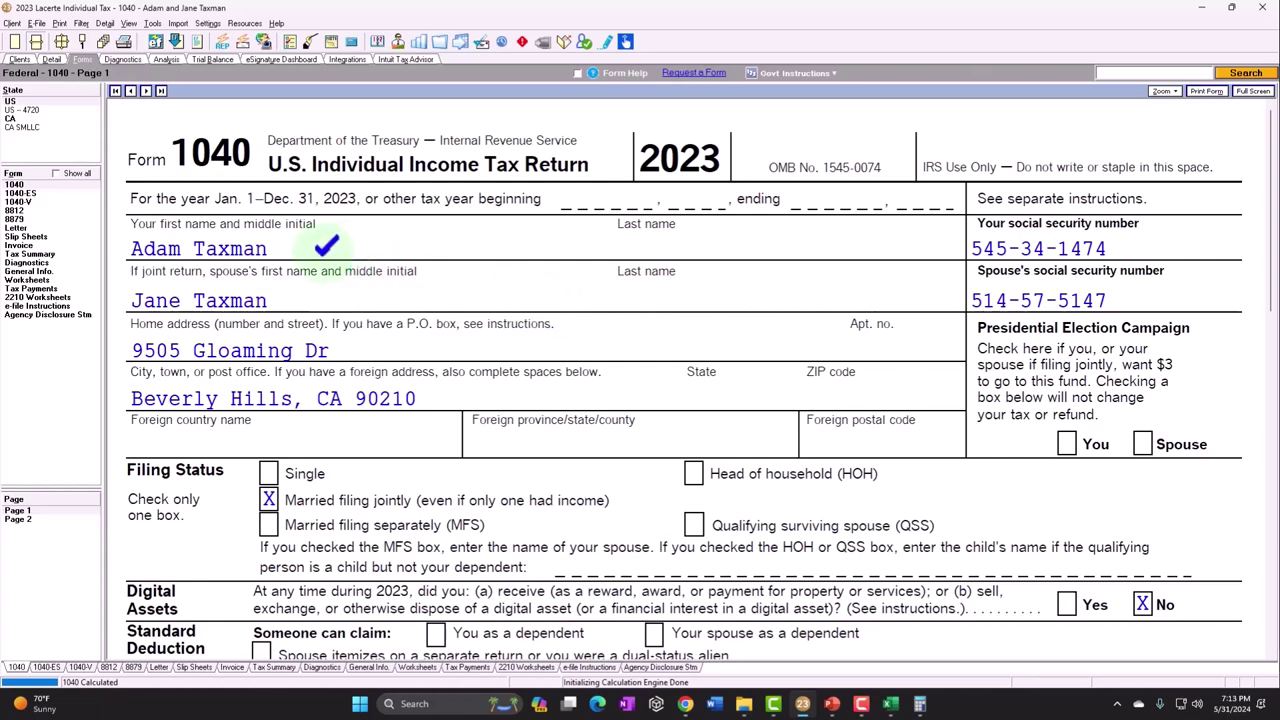
scroll(325, 255, "down", 2)
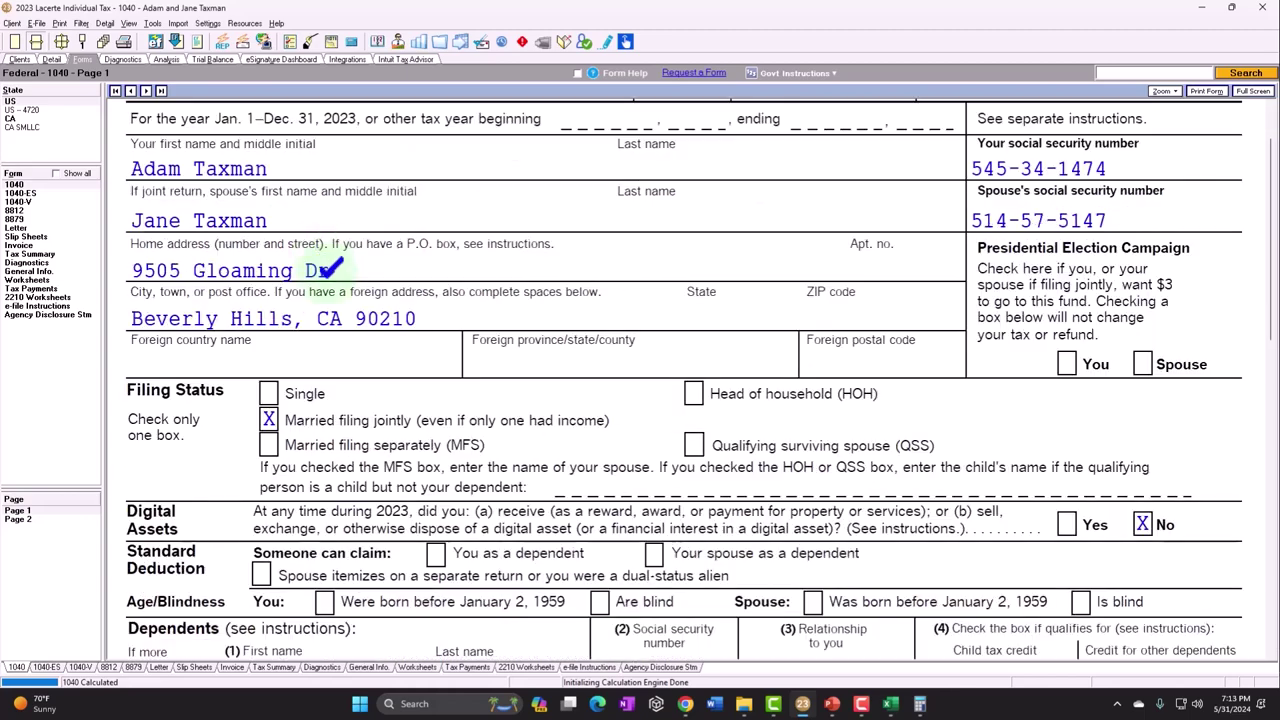
scroll(322, 368, "down", 3)
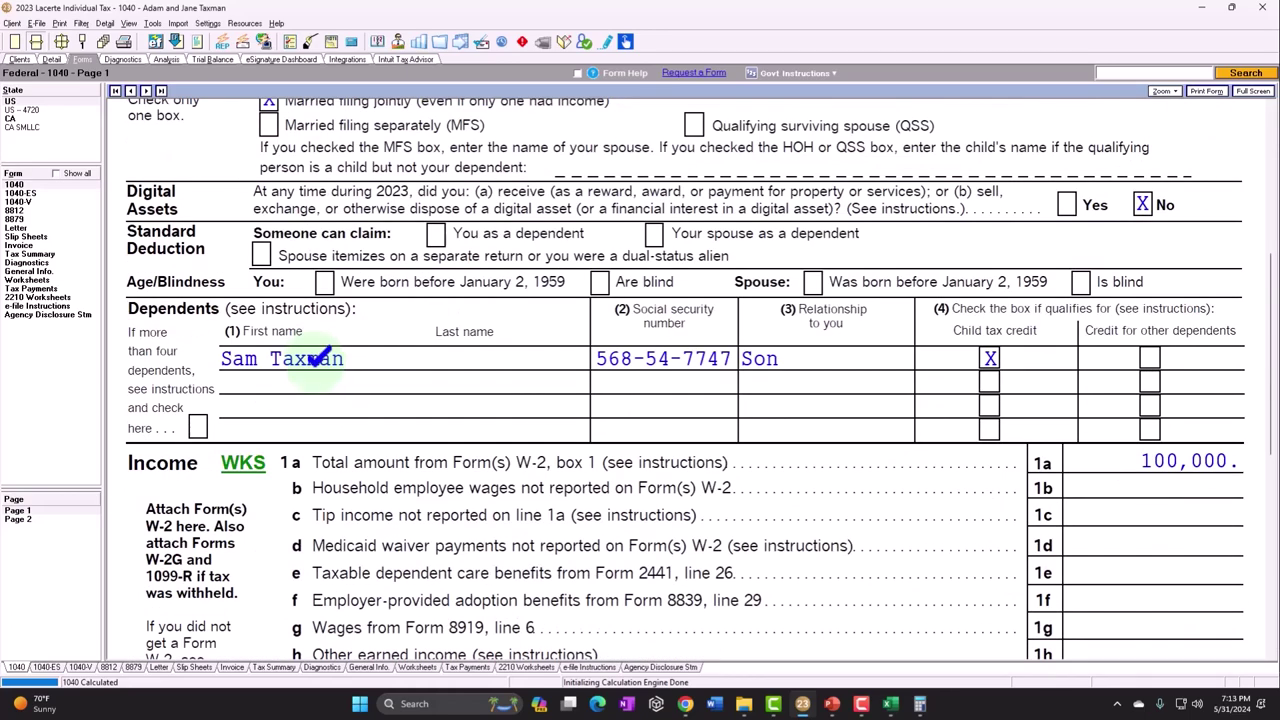
scroll(372, 355, "down", 1)
scroll(376, 357, "down", 2)
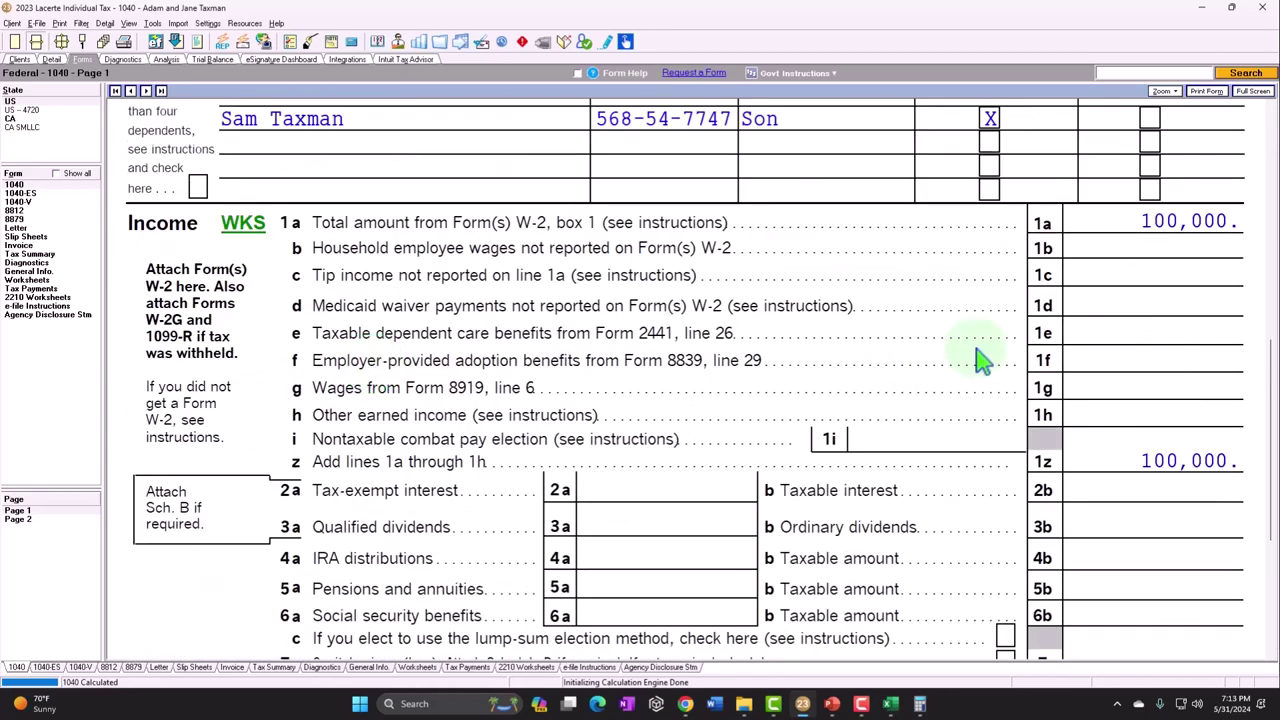
scroll(1108, 245, "down", 4)
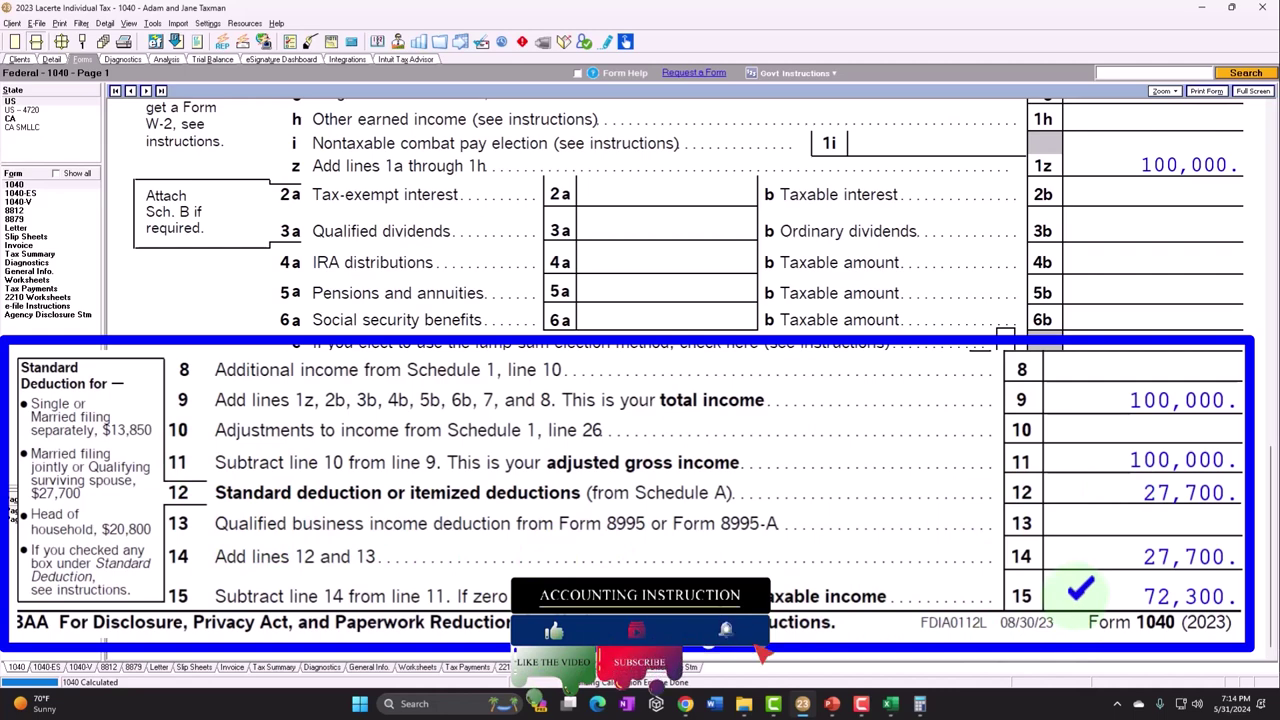
left_click(20, 428)
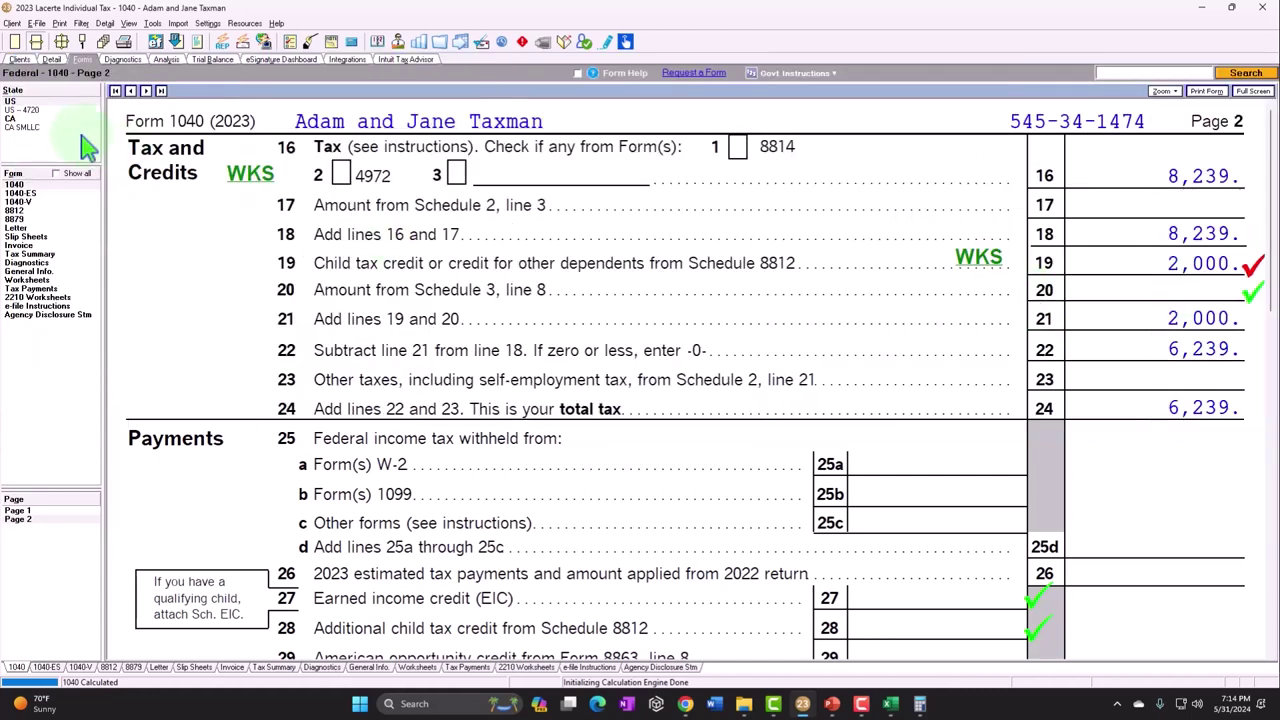
Step: Add a second W-2 entry with the employer name W-2 1 in the Wages, Salaries, Tips input
left_click(51, 60)
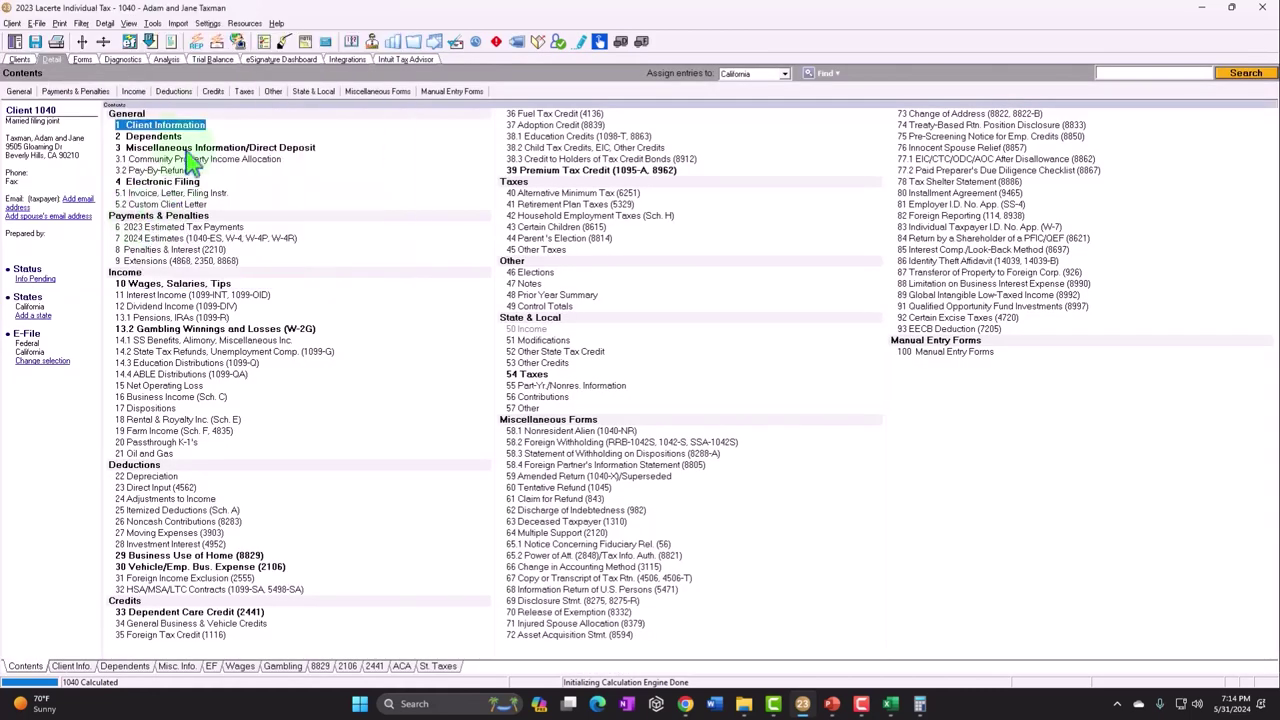
left_click(133, 92)
left_click(142, 107)
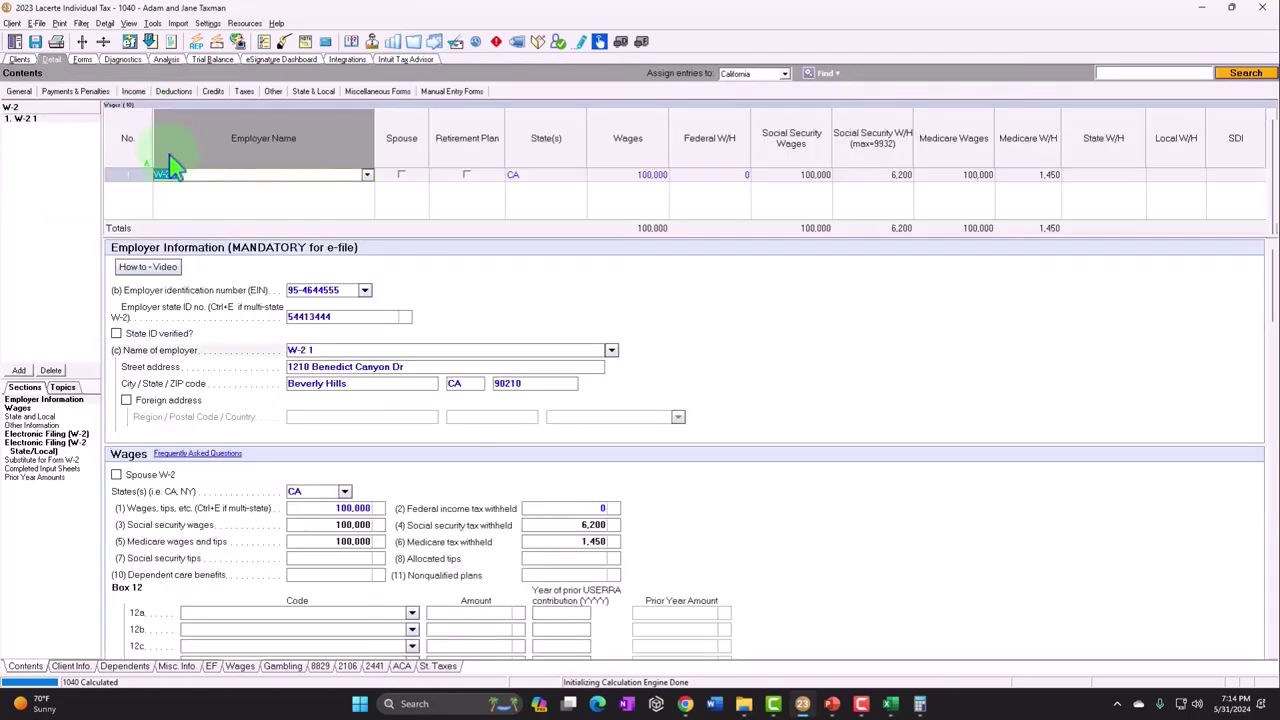
left_click(22, 370)
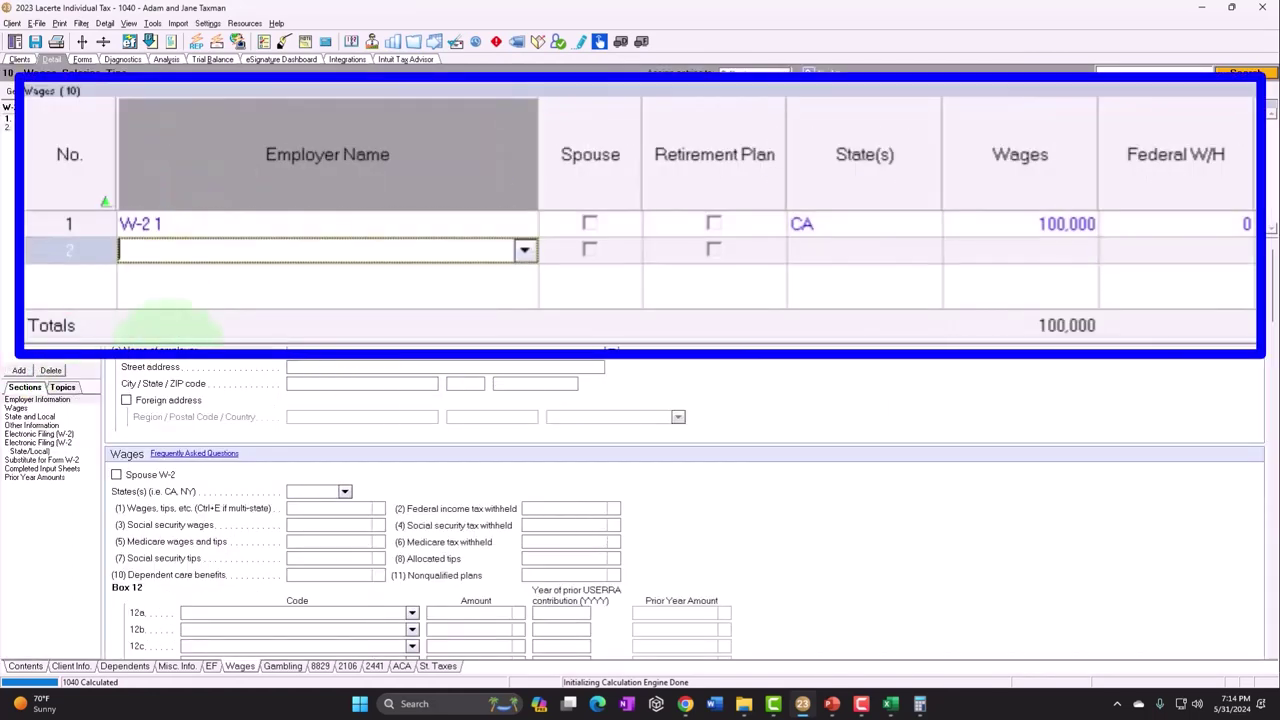
type("W")
key("Tab")
key("Tab")
key("Tab")
key("Tab")
key("Tab")
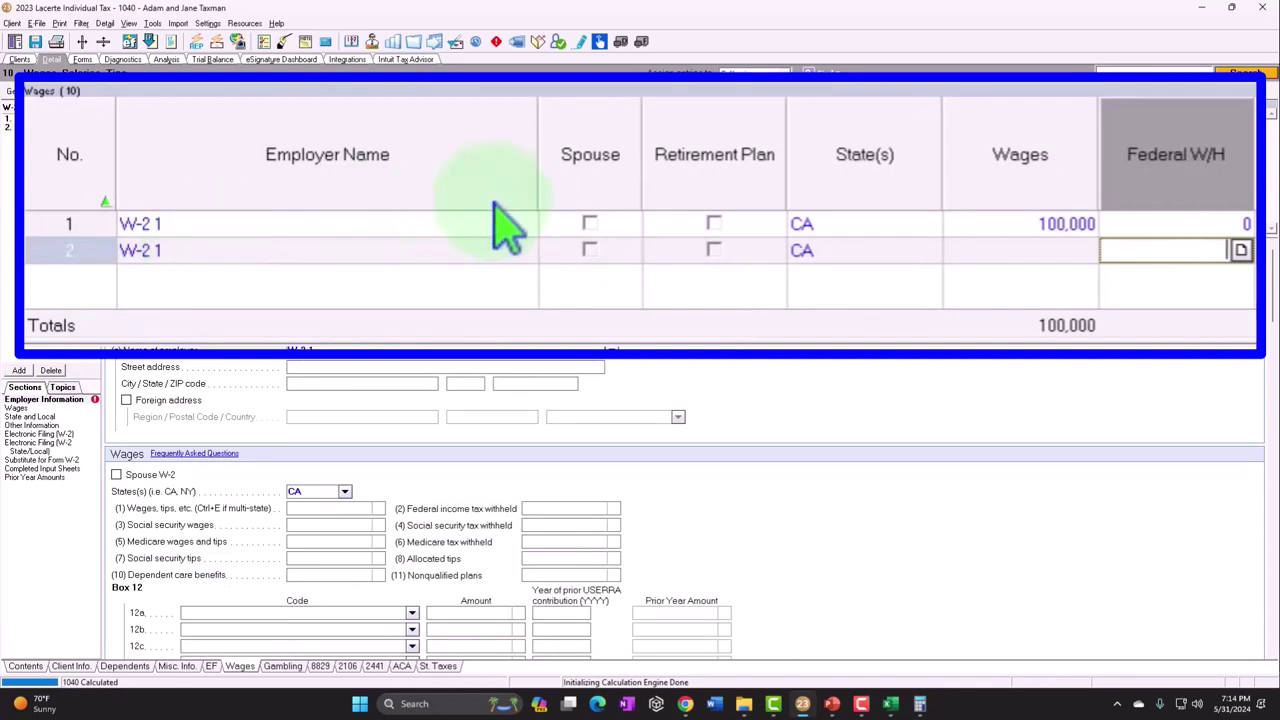
Step: Enter wages of 50,000 on the second W-2 and set the first W-2's wages to 50,000
left_click(1078, 249)
type("50,00")
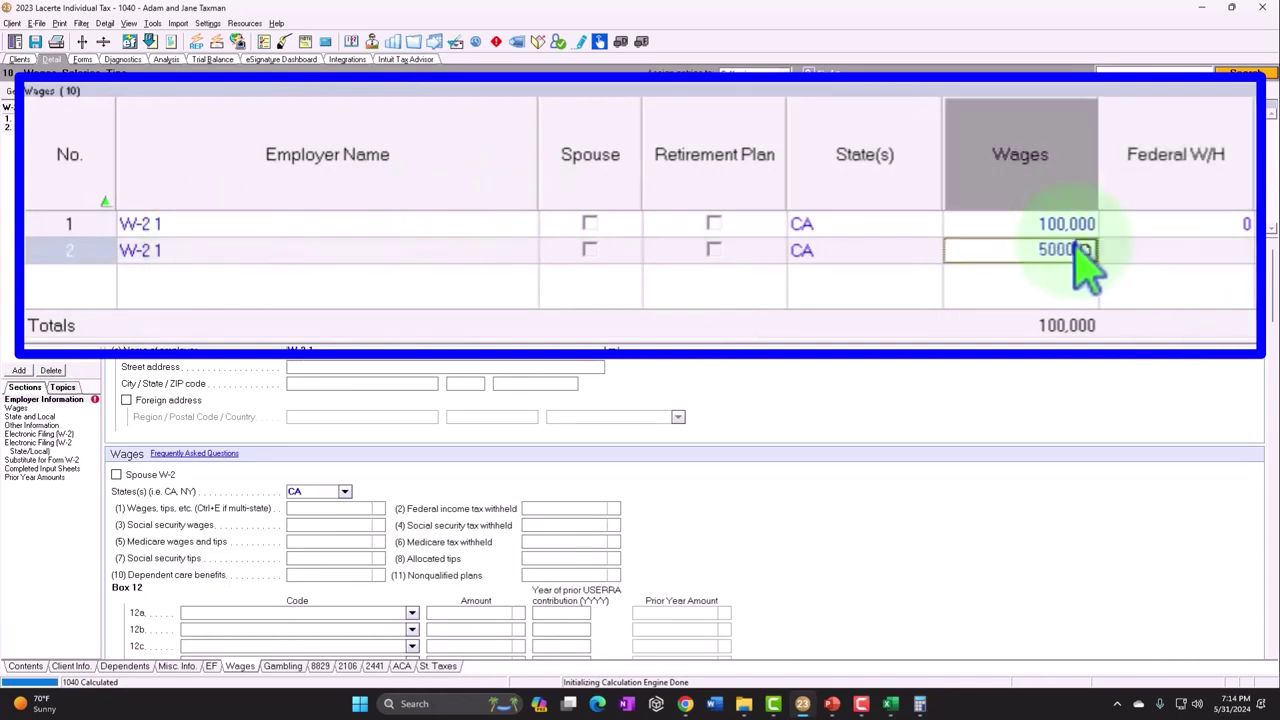
type("0")
key("Tab")
left_click(1000, 224)
type("5,0")
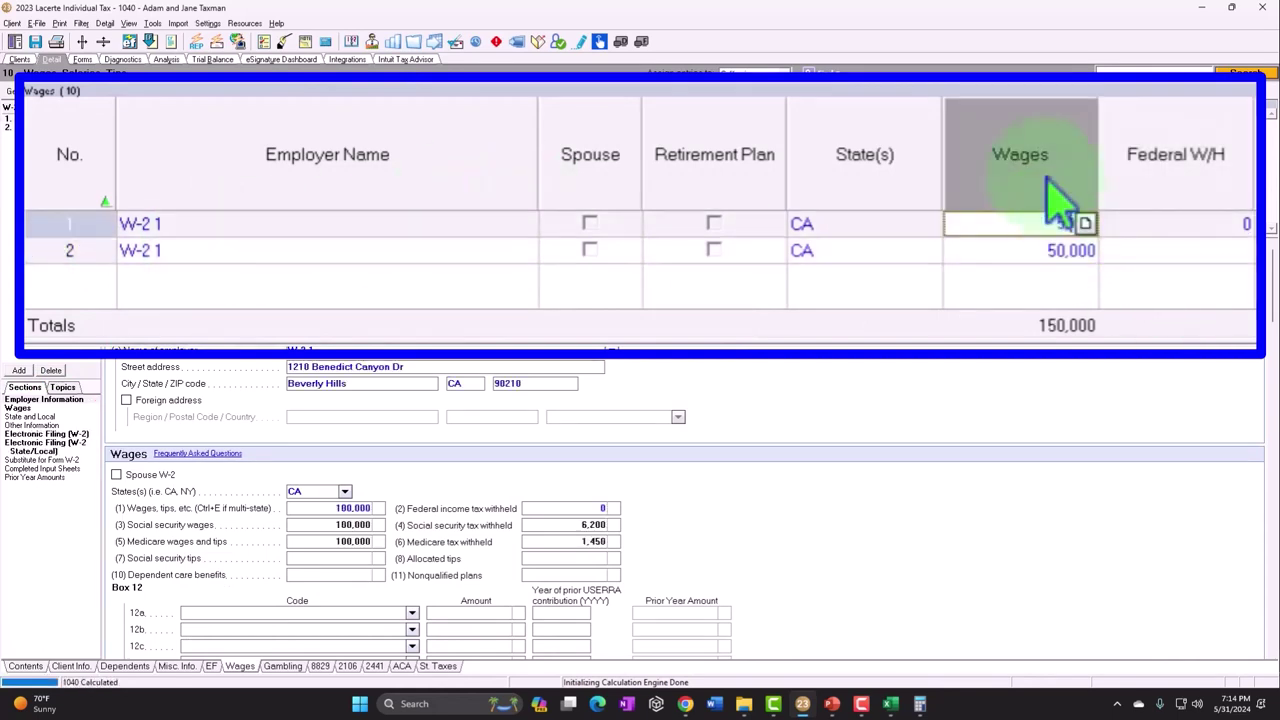
type("00")
key("Tab")
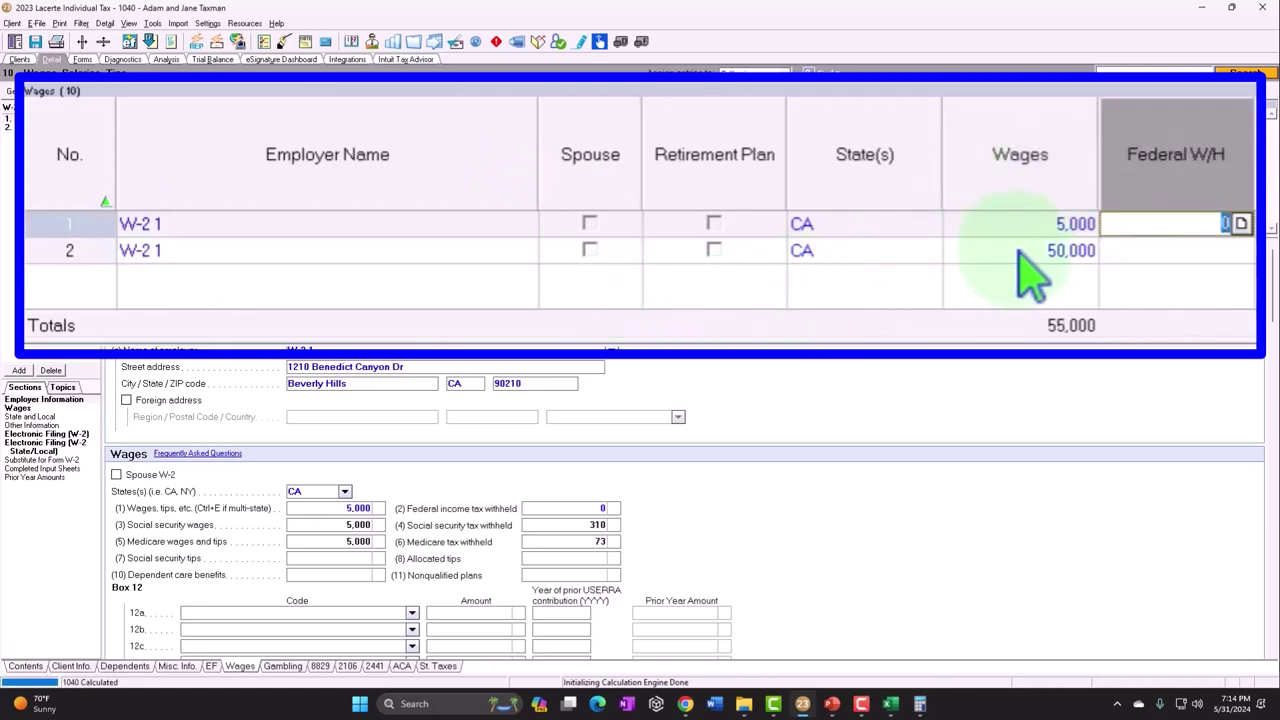
left_click(1072, 226)
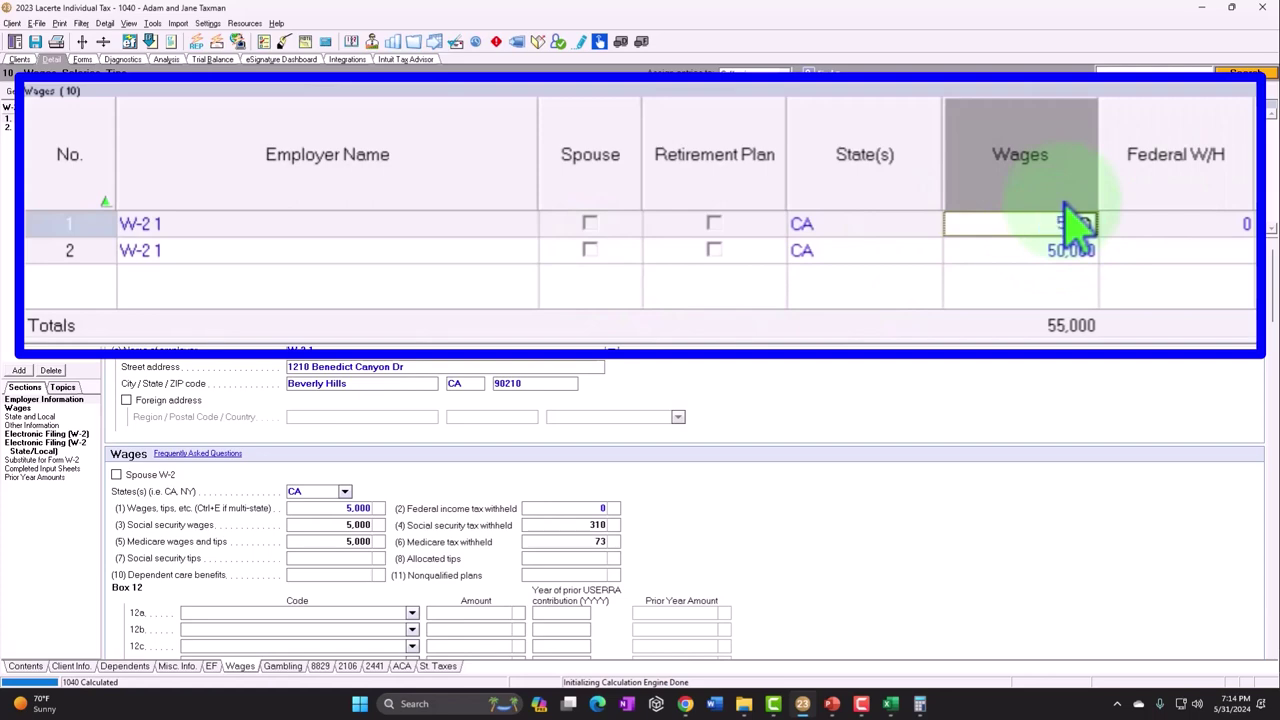
type("0")
key("Tab")
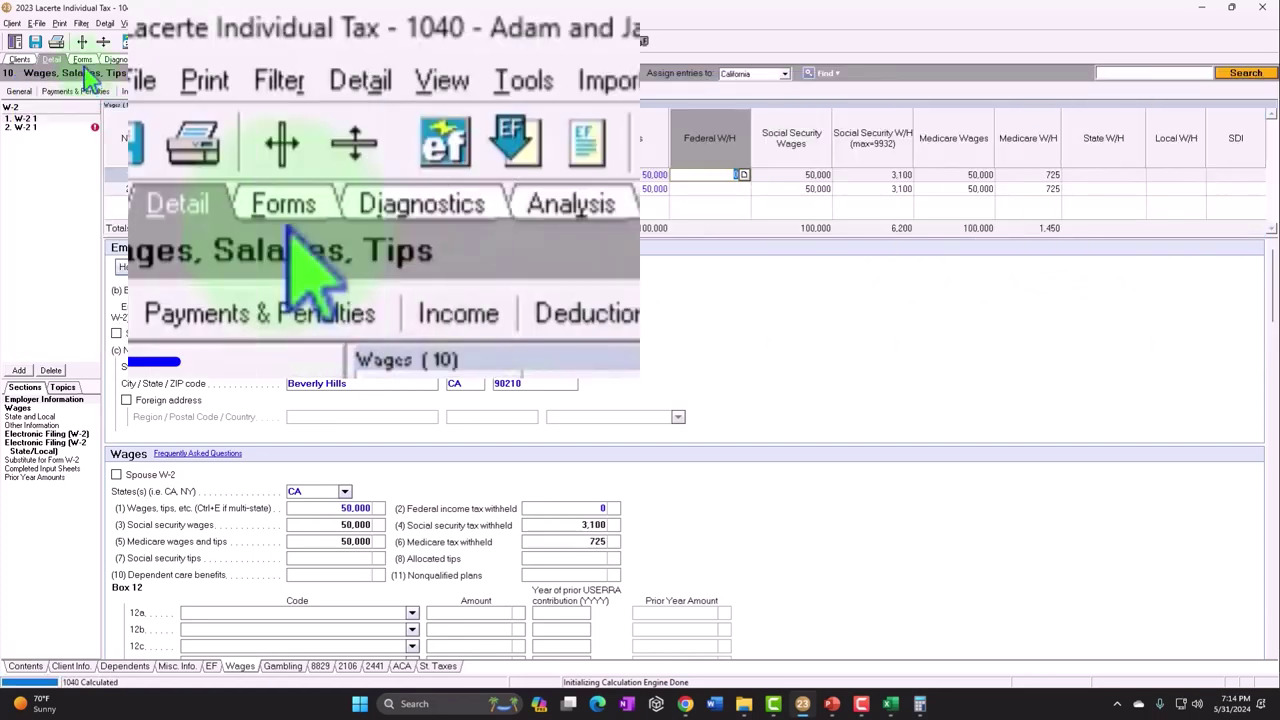
Step: Review Form 1040 with both W-2s included, from filing status, dependent and income on page 1 to tax and credits on page 2
left_click(81, 61)
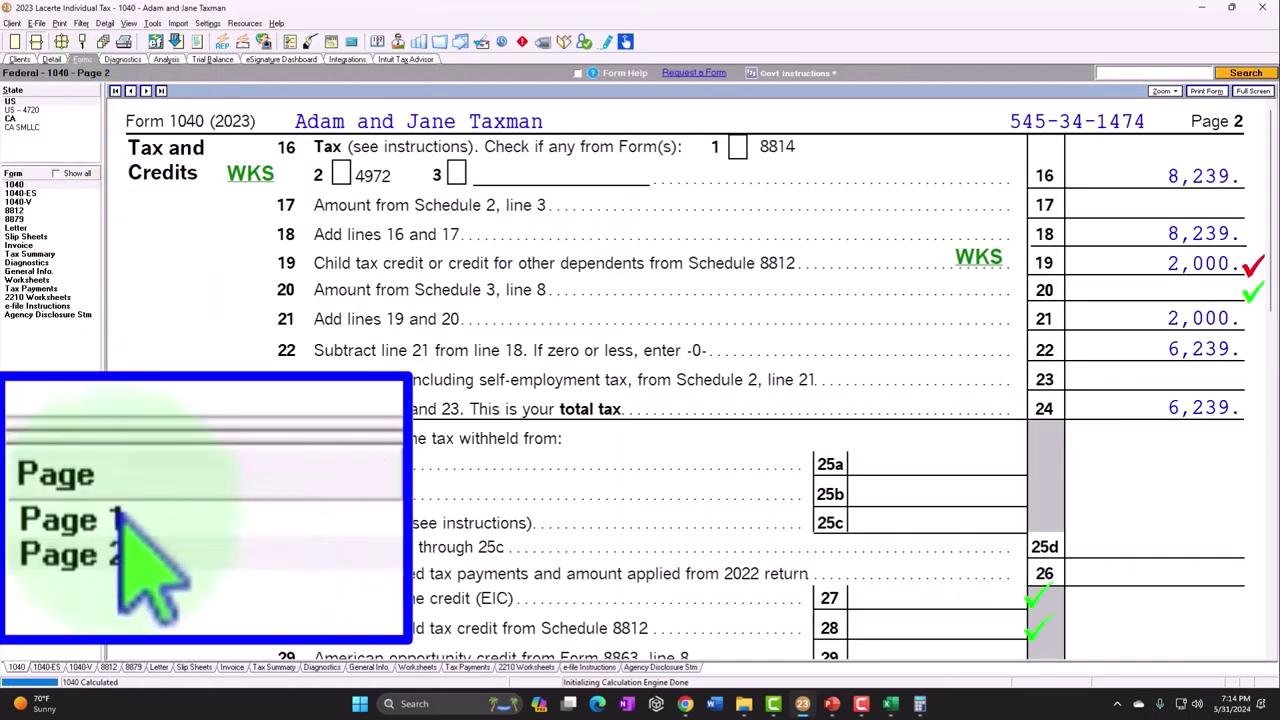
left_click(17, 510)
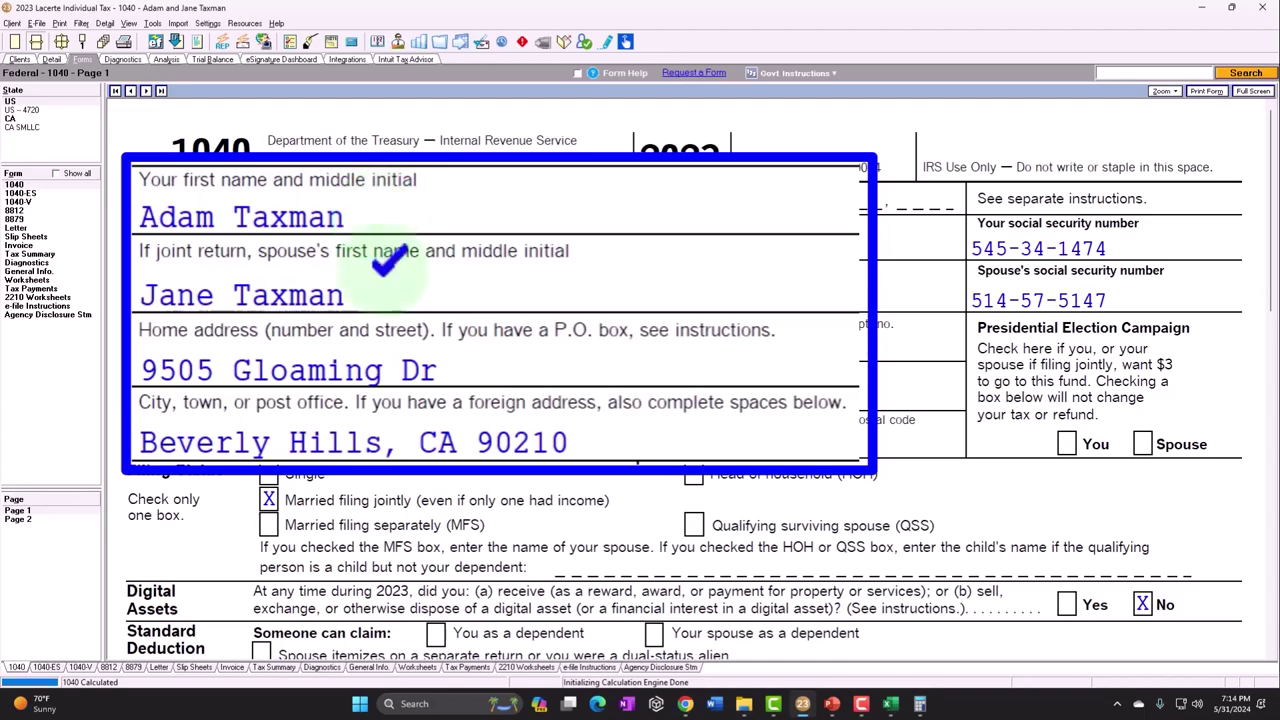
scroll(625, 330, "down", 10)
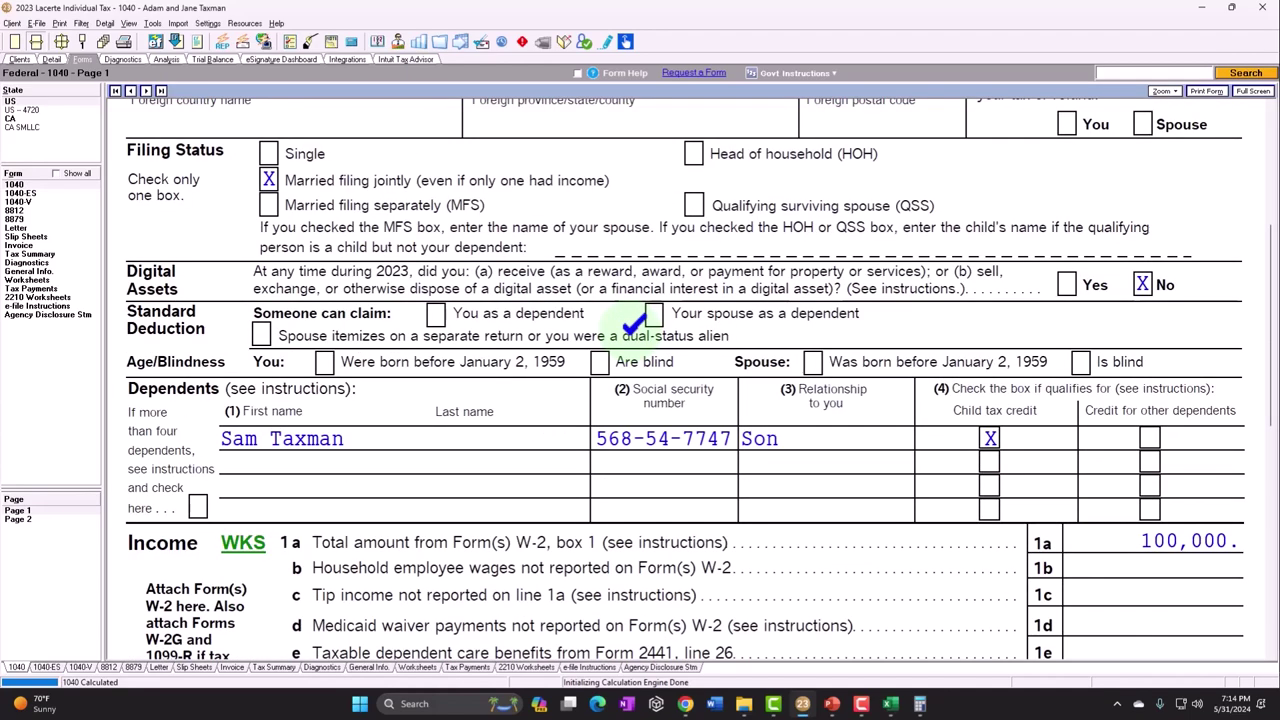
scroll(1078, 300, "down", 5)
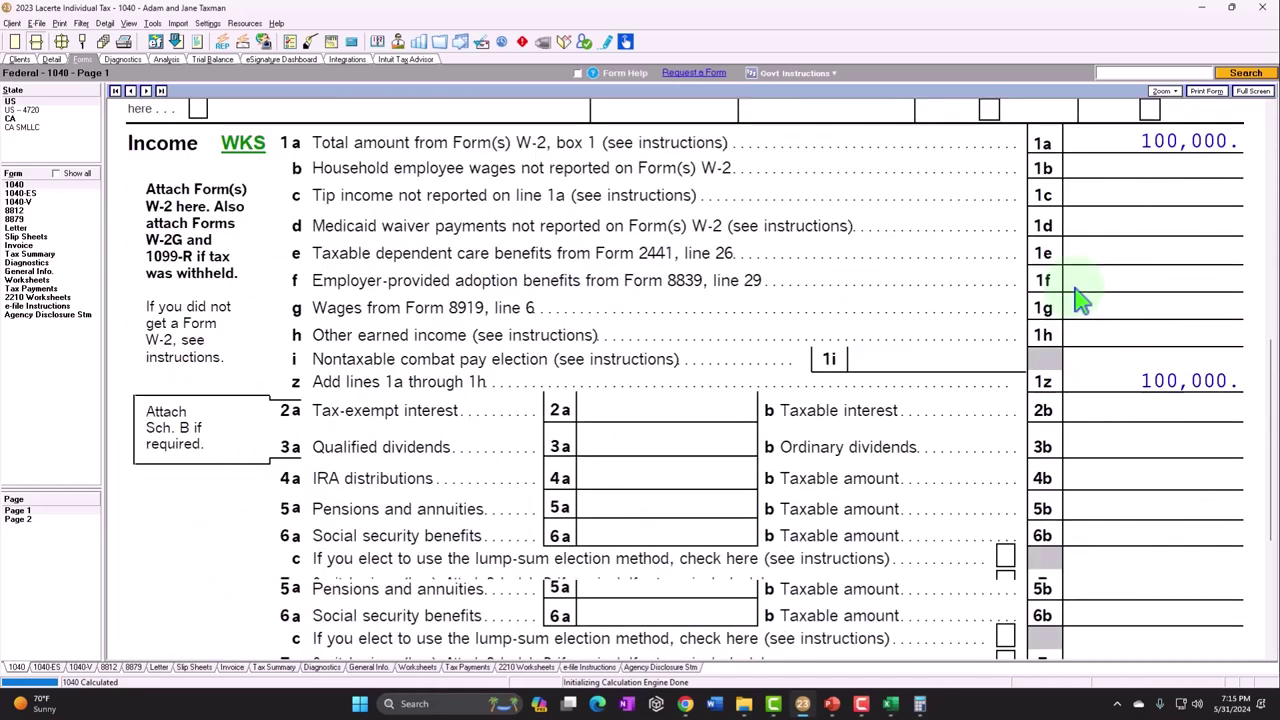
scroll(1078, 300, "down", 1)
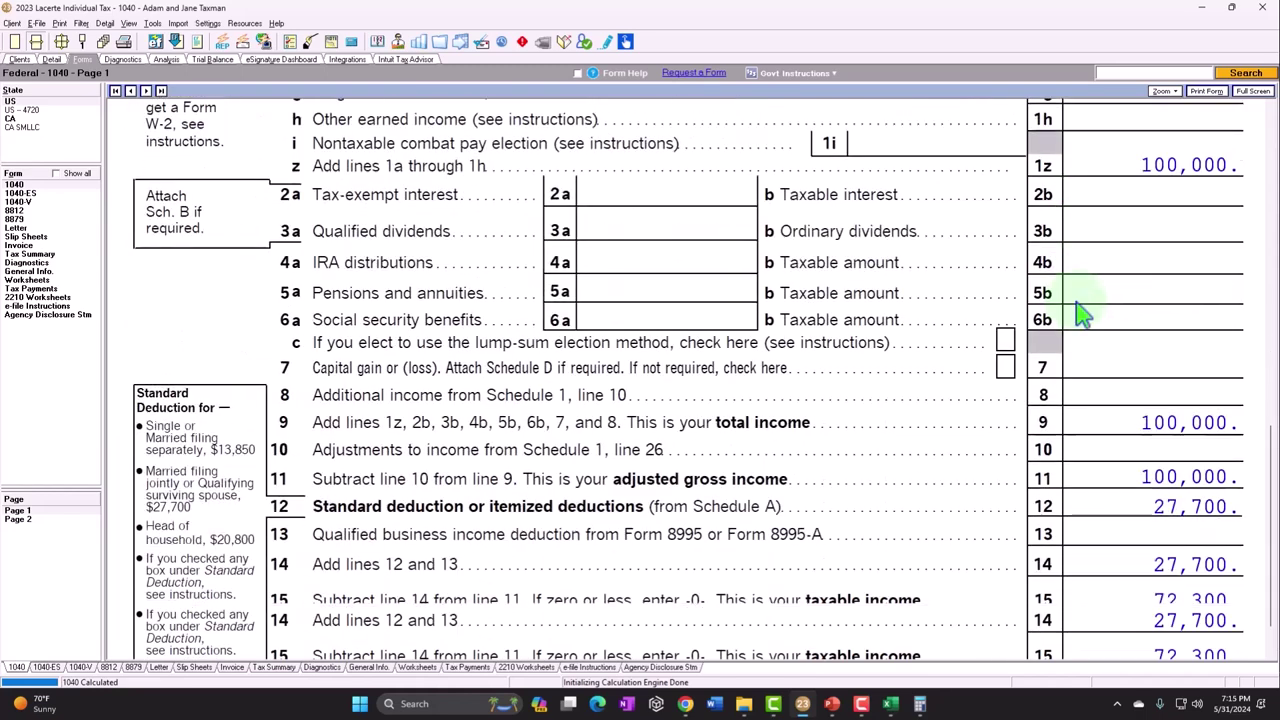
left_click(36, 520)
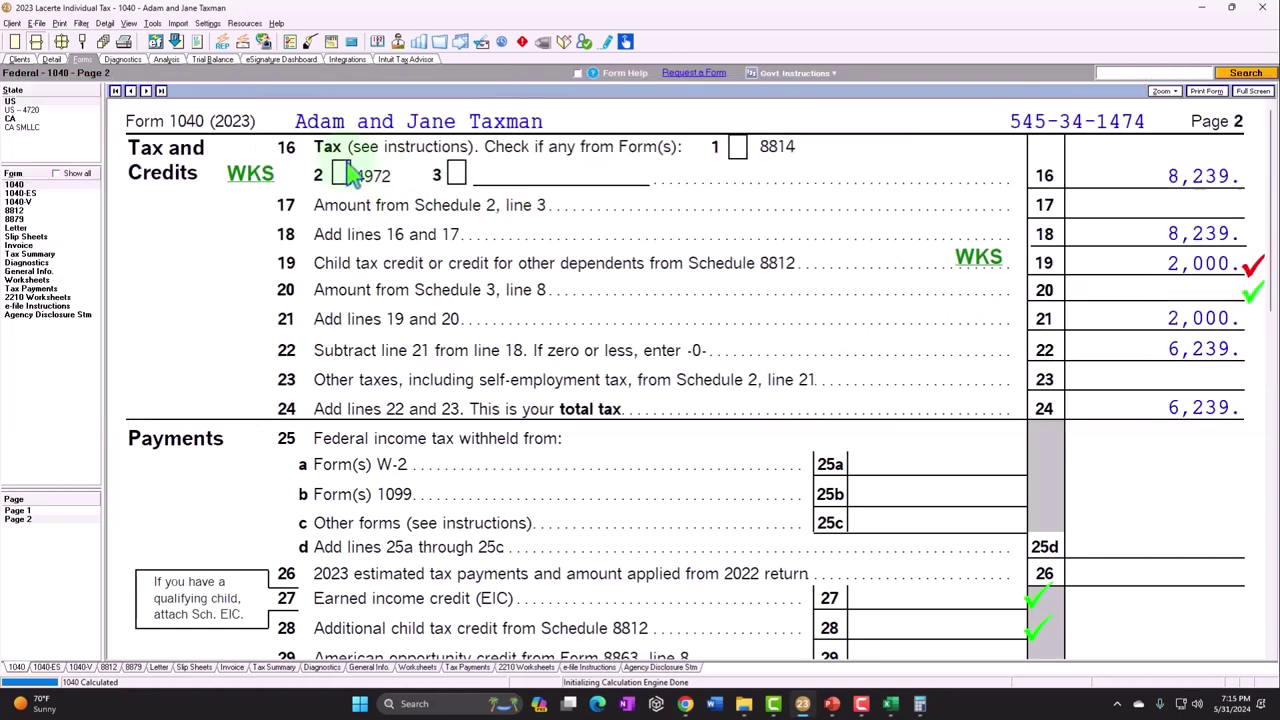
Step: Mark the second W-2 as the spouse's in the Wages, Salaries, Tips input and return to the forms view
left_click(51, 59)
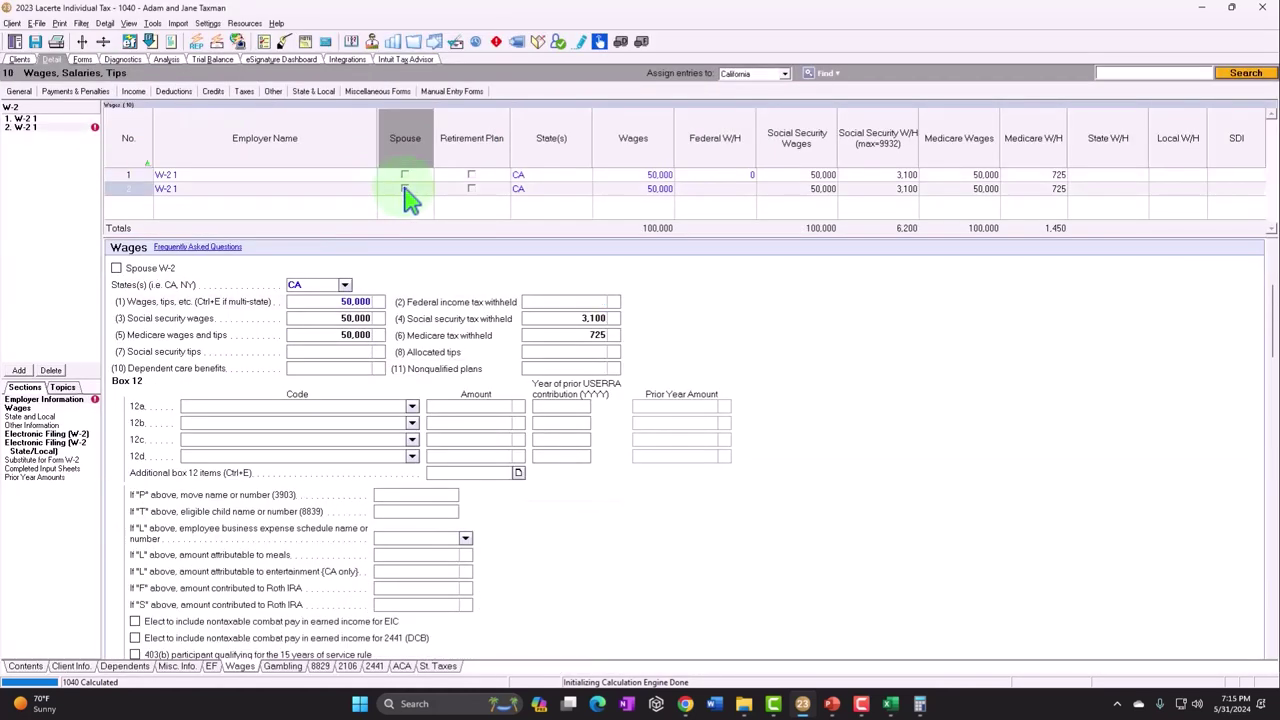
left_click(404, 188)
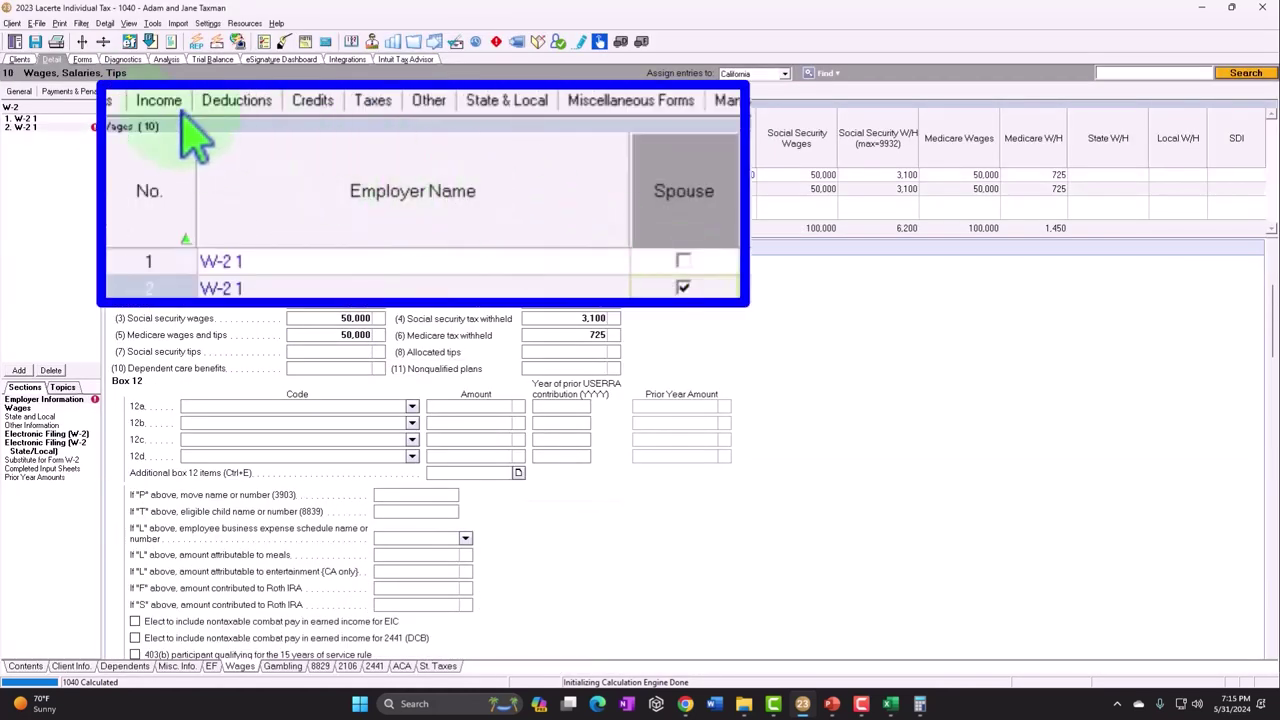
left_click(82, 59)
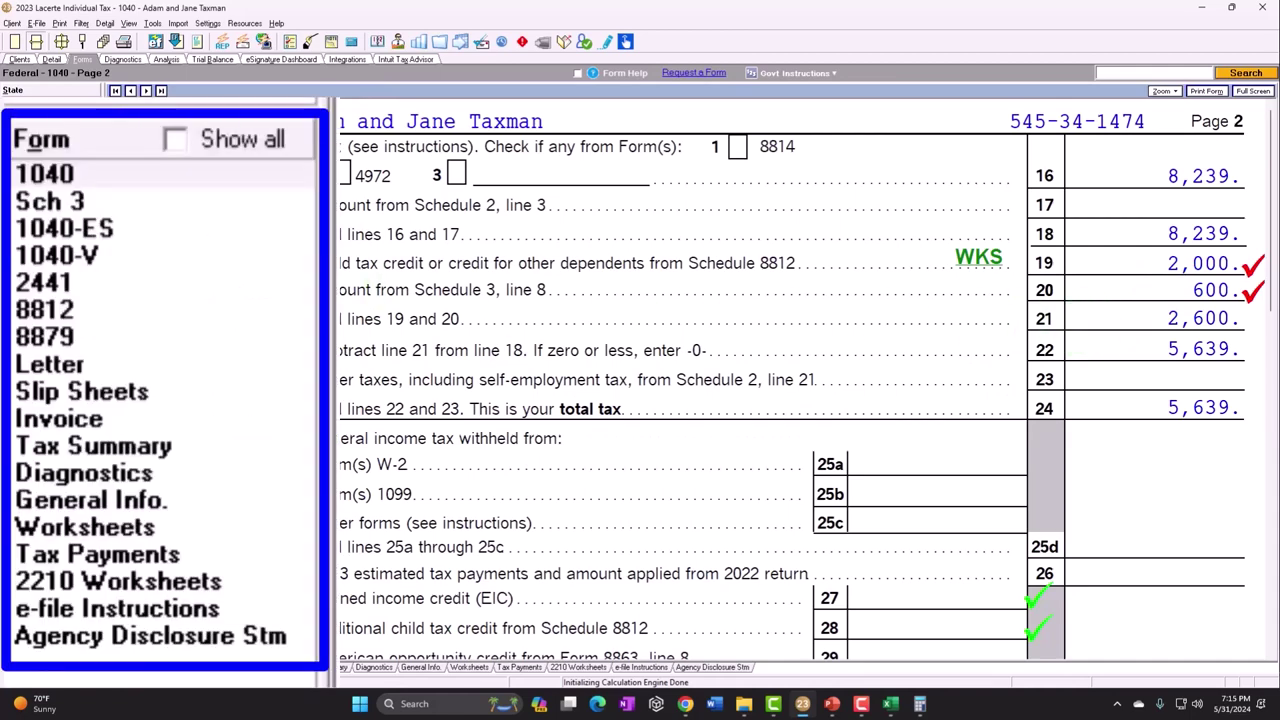
Step: Examine Form 2441, from the care provider and qualifying person to earned incomes, decimal amount and the line 11 credit
left_click(20, 219)
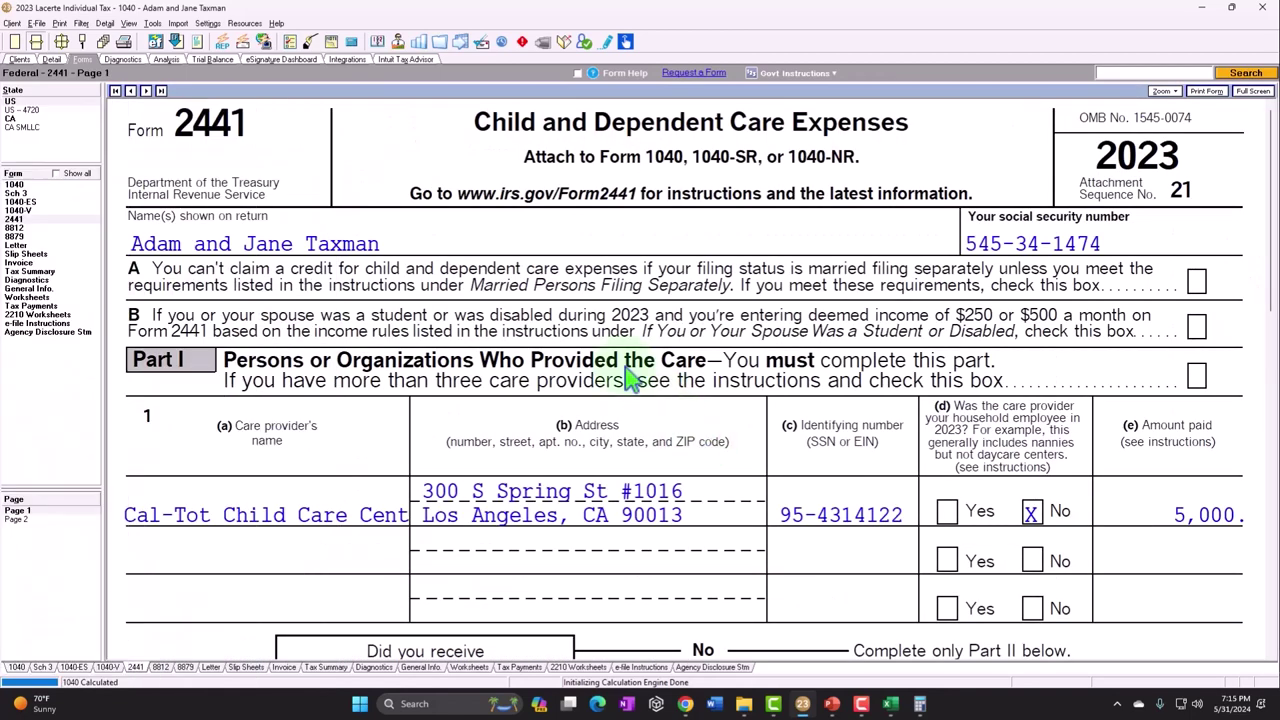
scroll(700, 262, "down", 2)
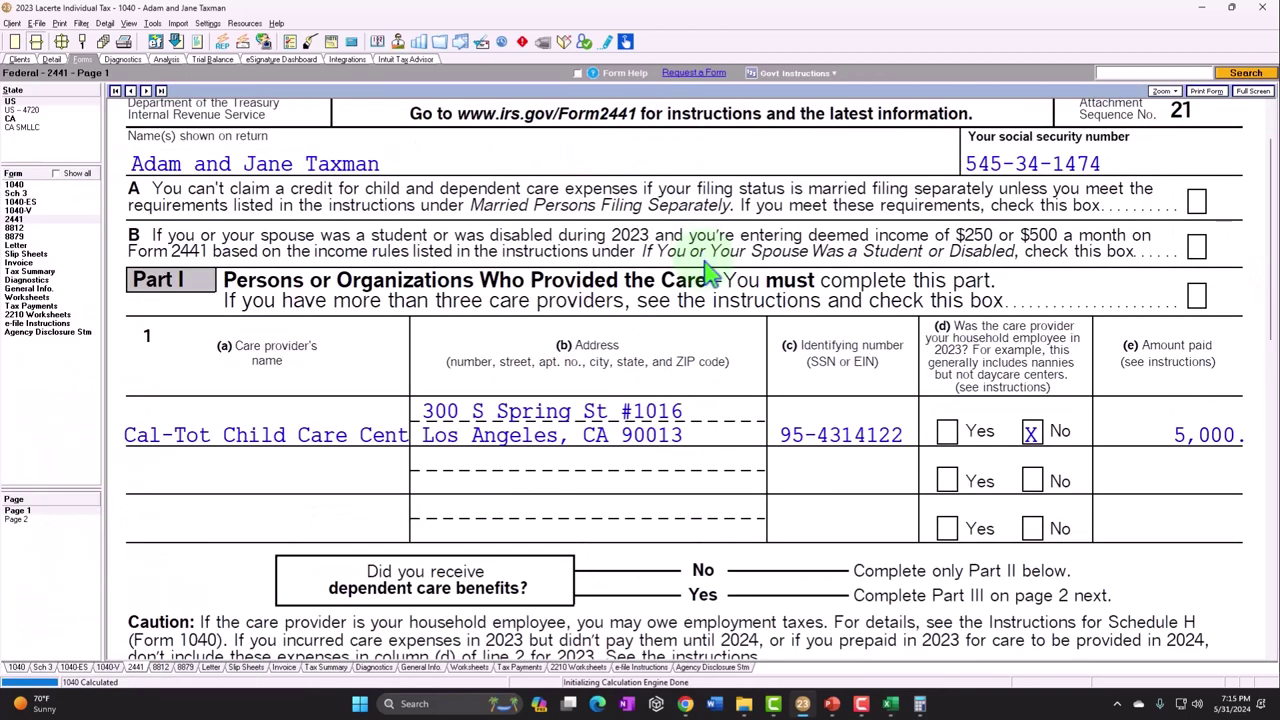
scroll(1110, 430, "down", 8)
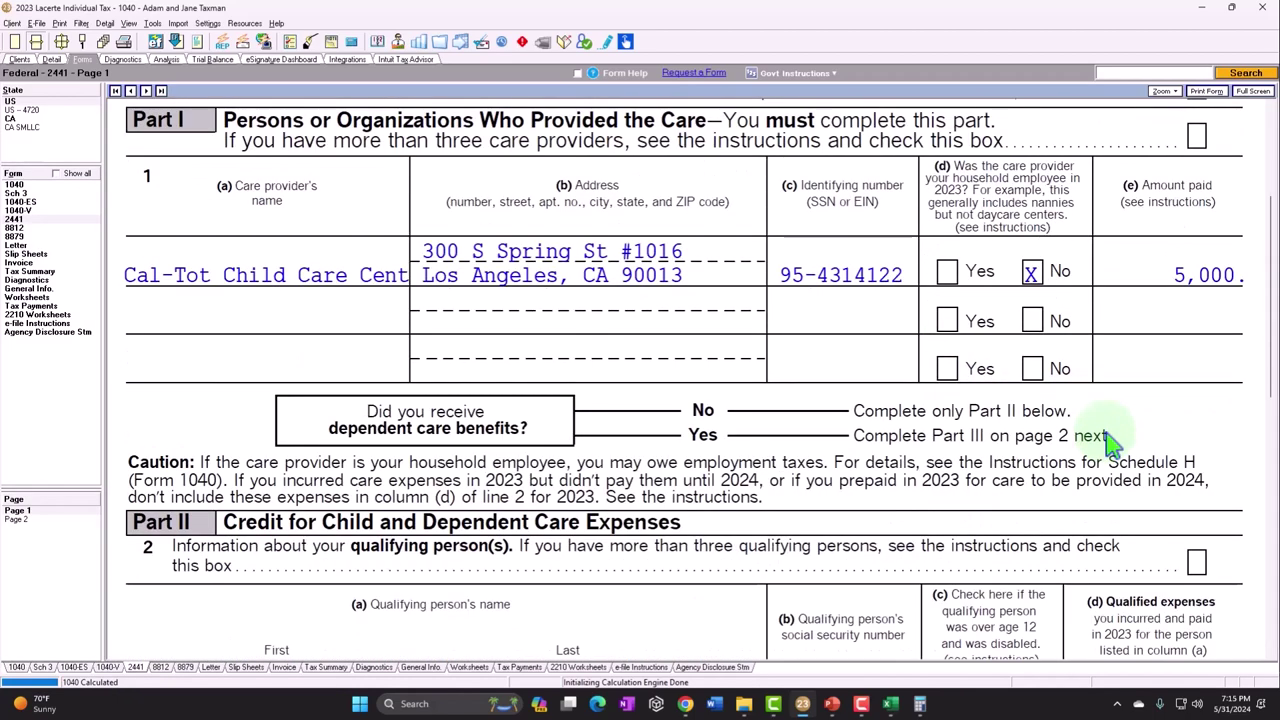
scroll(1110, 440, "down", 8)
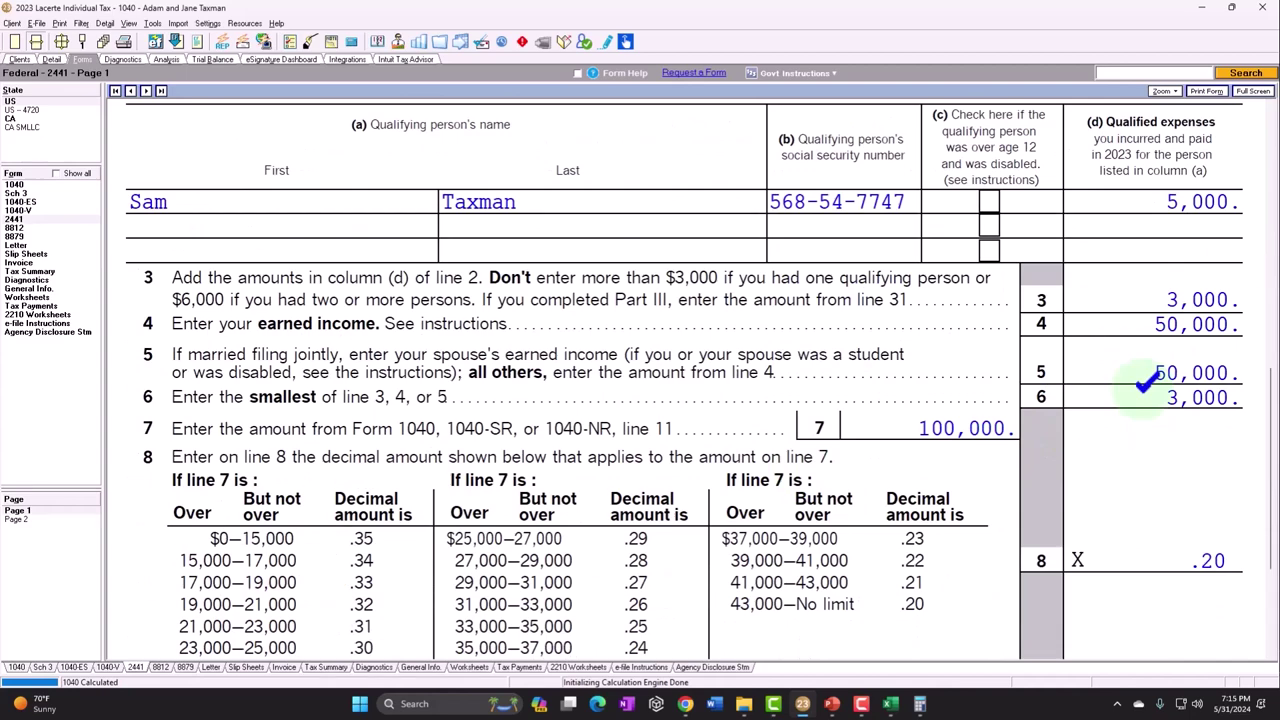
scroll(1145, 383, "down", 4)
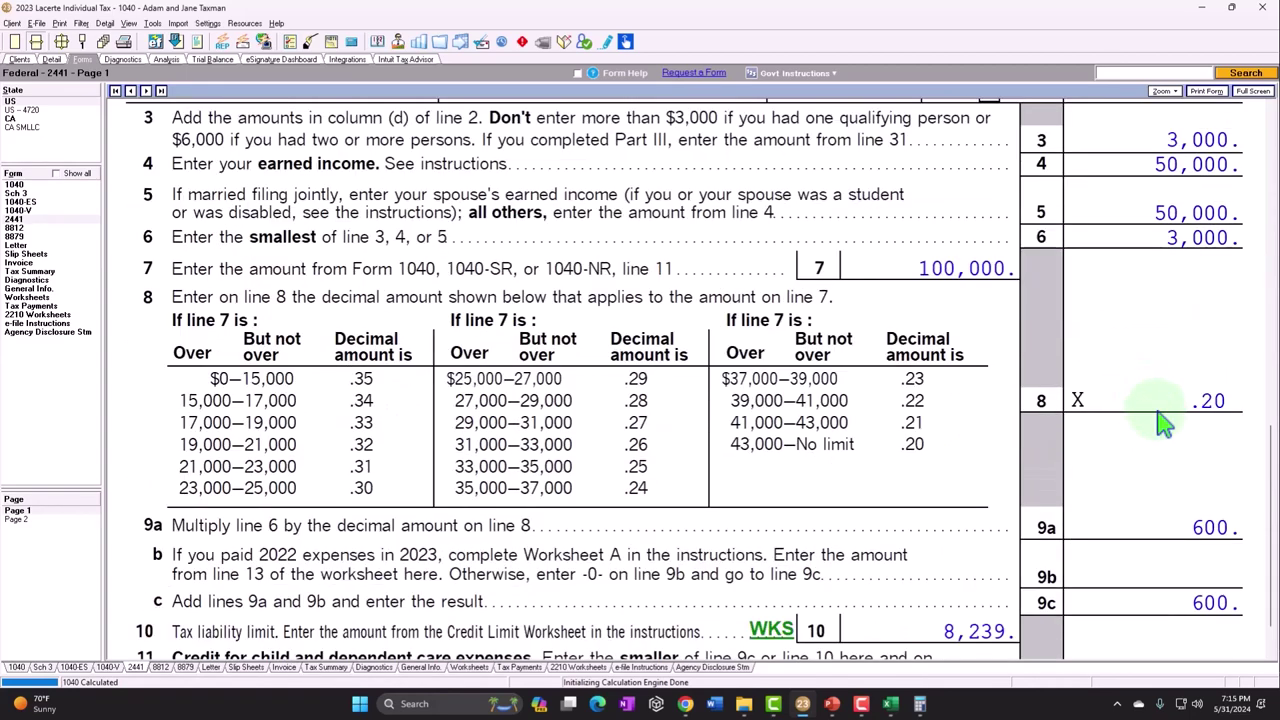
scroll(1163, 424, "down", 1)
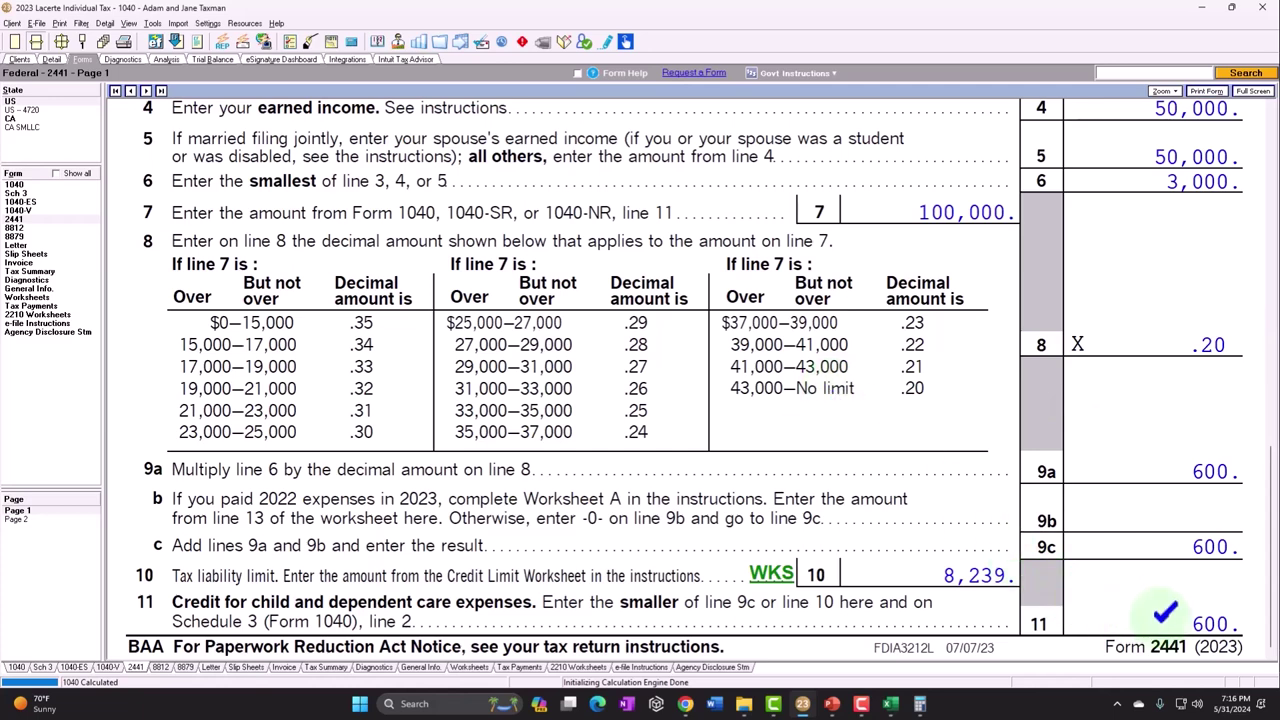
Step: Trace the dependent care credit through Schedule 3 to page 2 of Form 1040
left_click(17, 193)
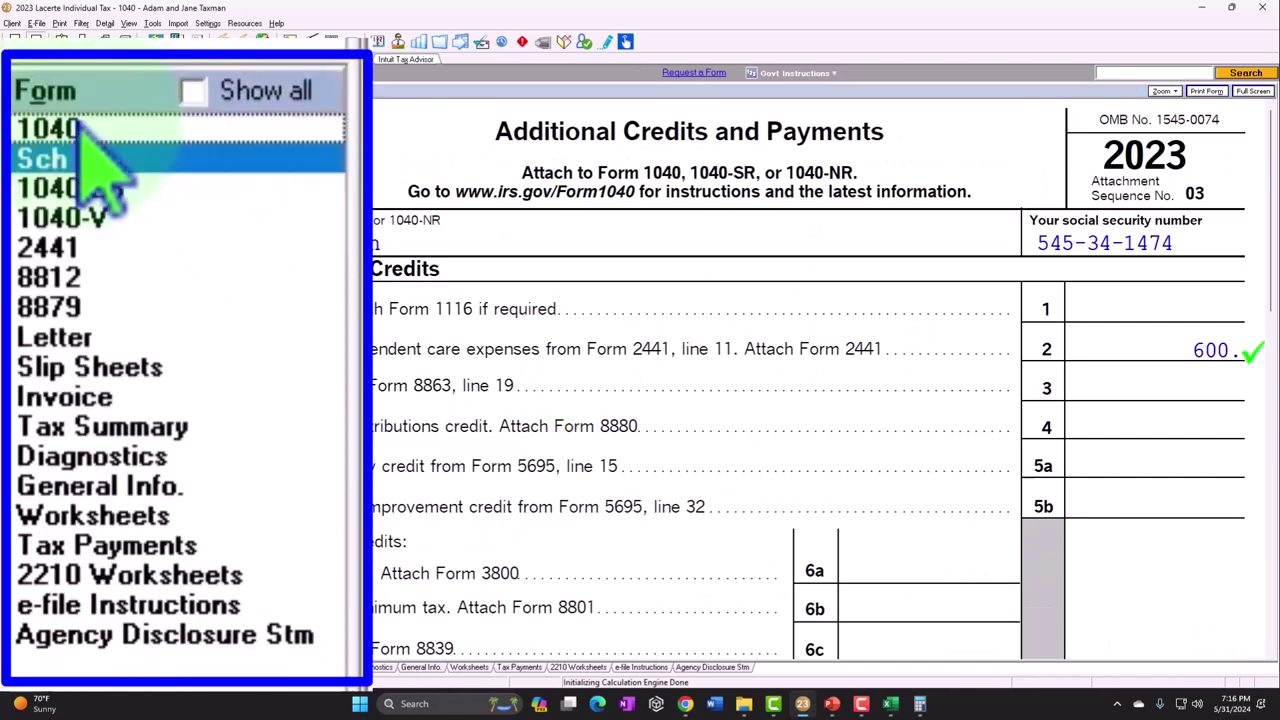
left_click(14, 184)
left_click(17, 519)
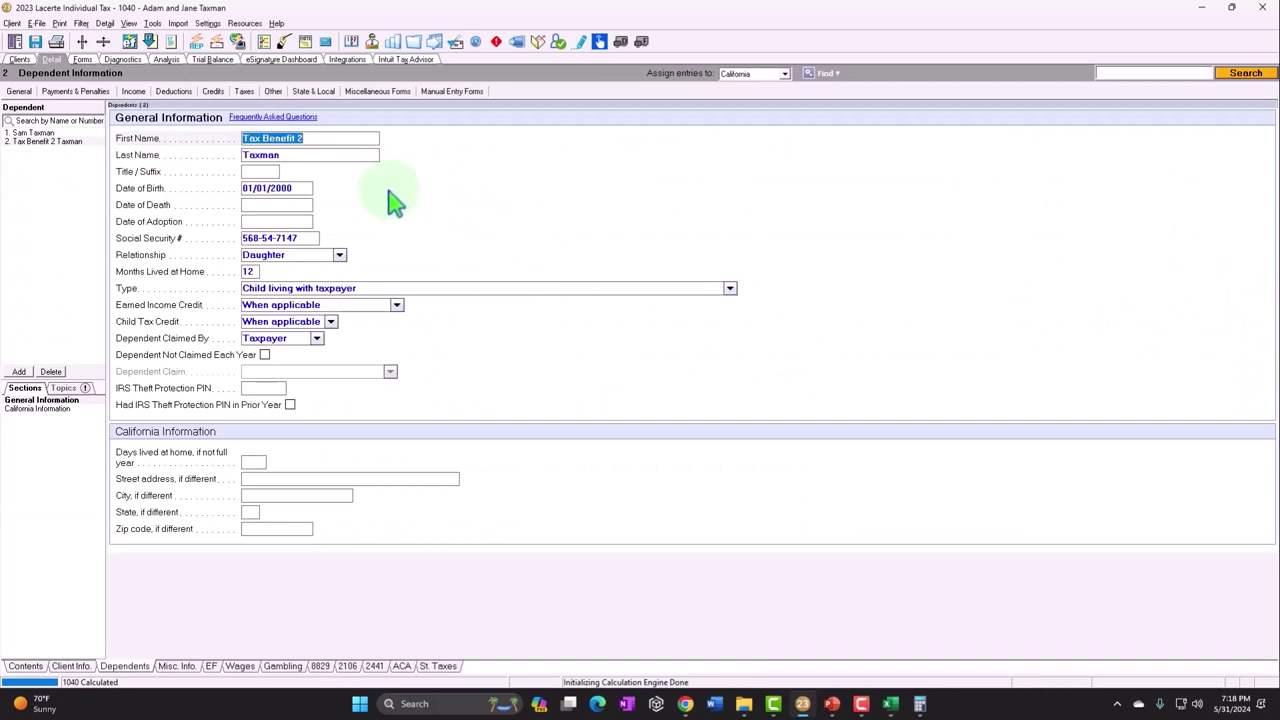
Step: Review the second dependent's name and date of birth fields in the Dependent Information input
key("Tab")
key("Tab")
key("Tab")
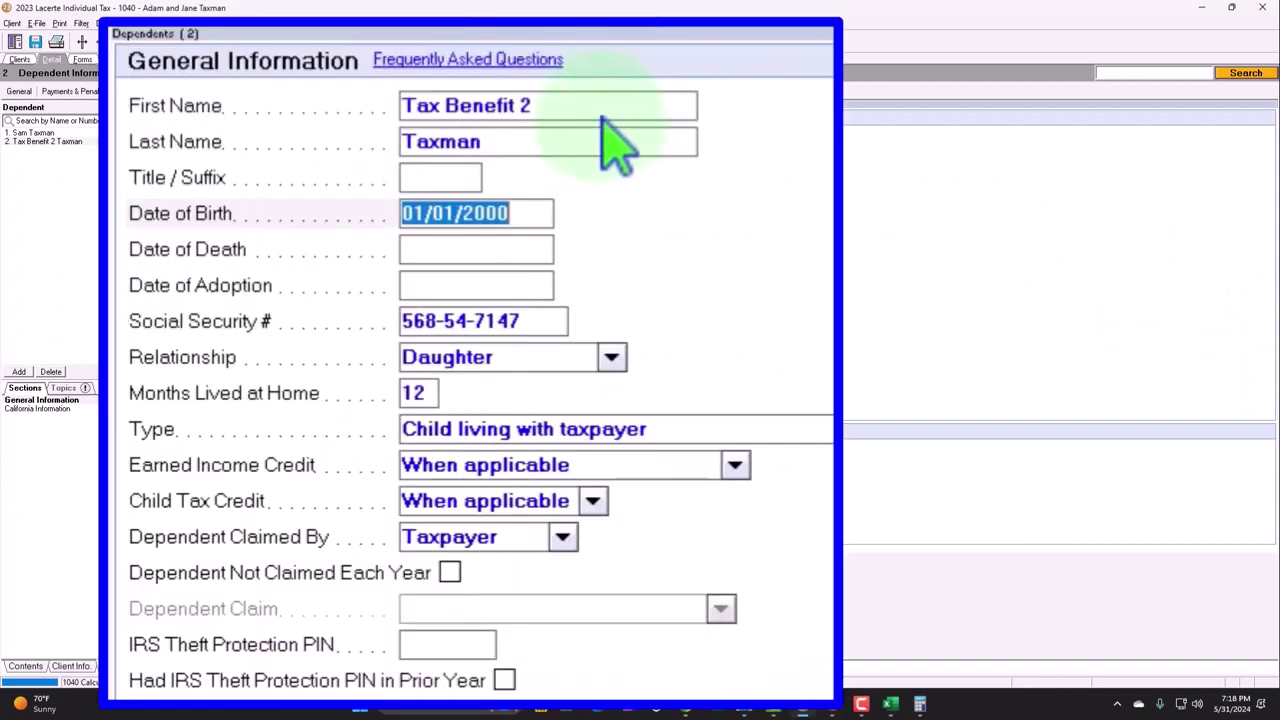
left_click(333, 139)
key("Tab")
key("Tab")
key("Tab")
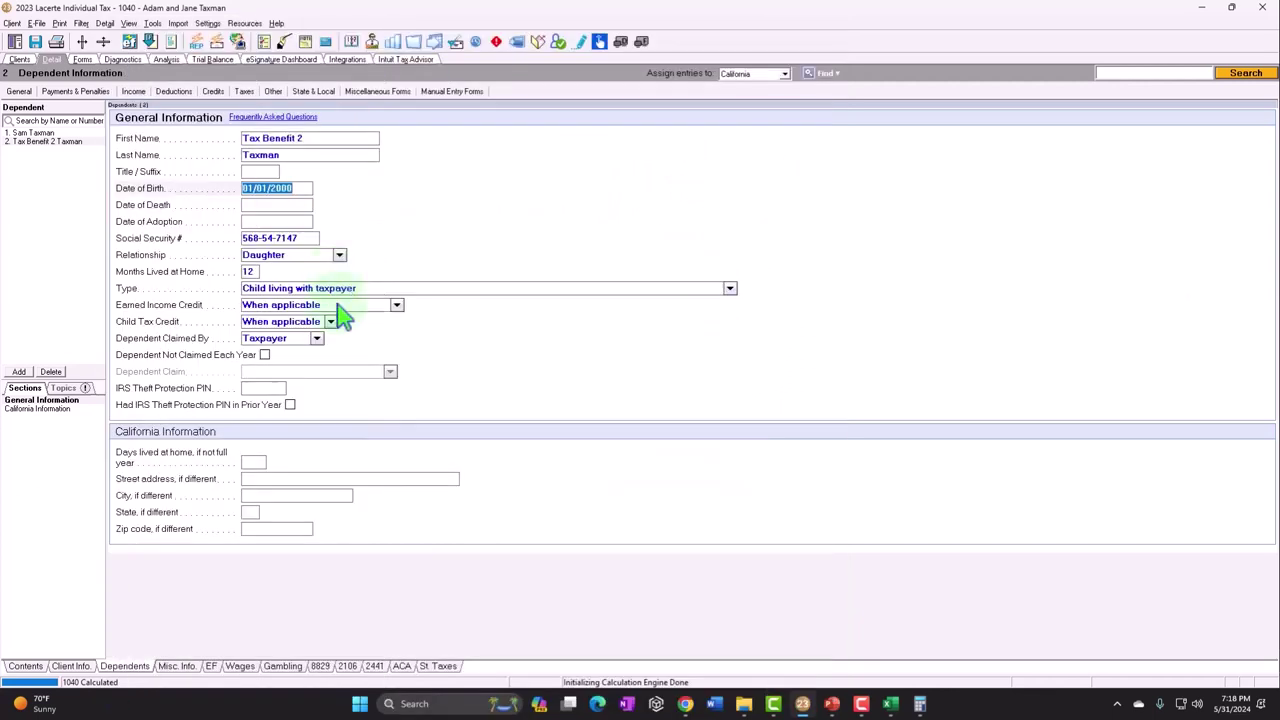
Step: Check the second dependent's qualified care expense and the total paid to the care provider in the Form 2441 input
left_click(374, 667)
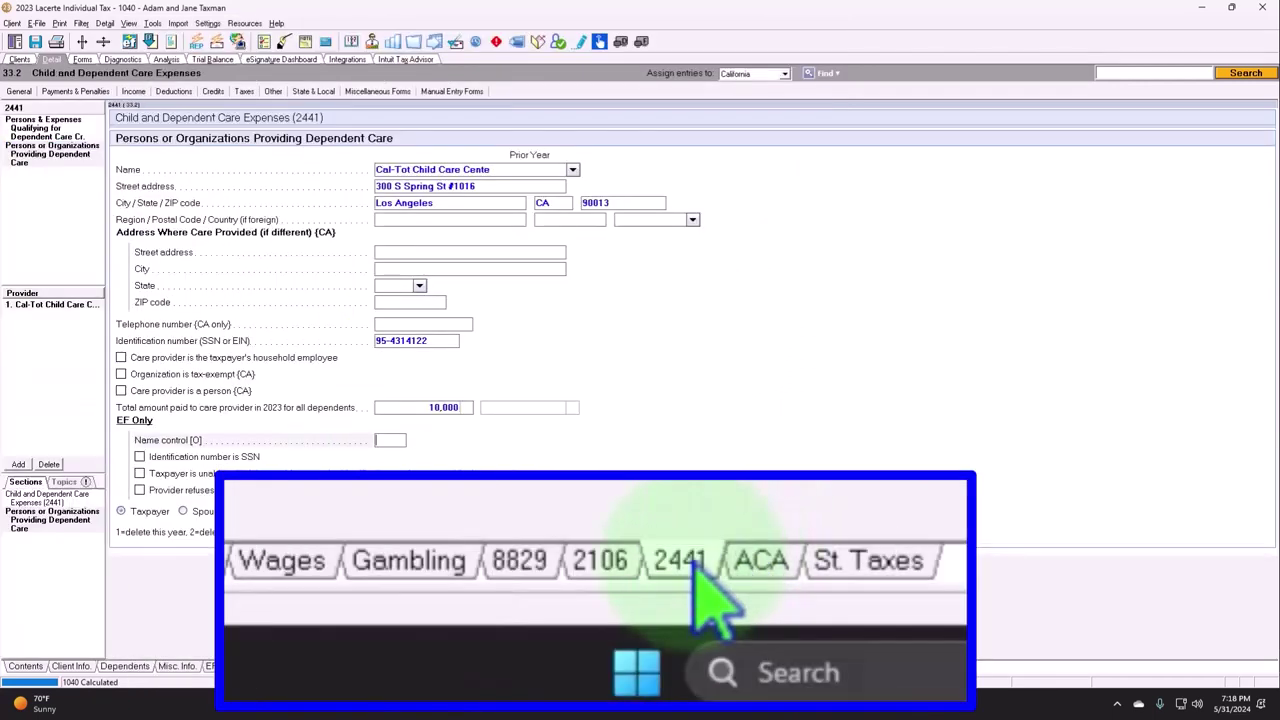
left_click(38, 128)
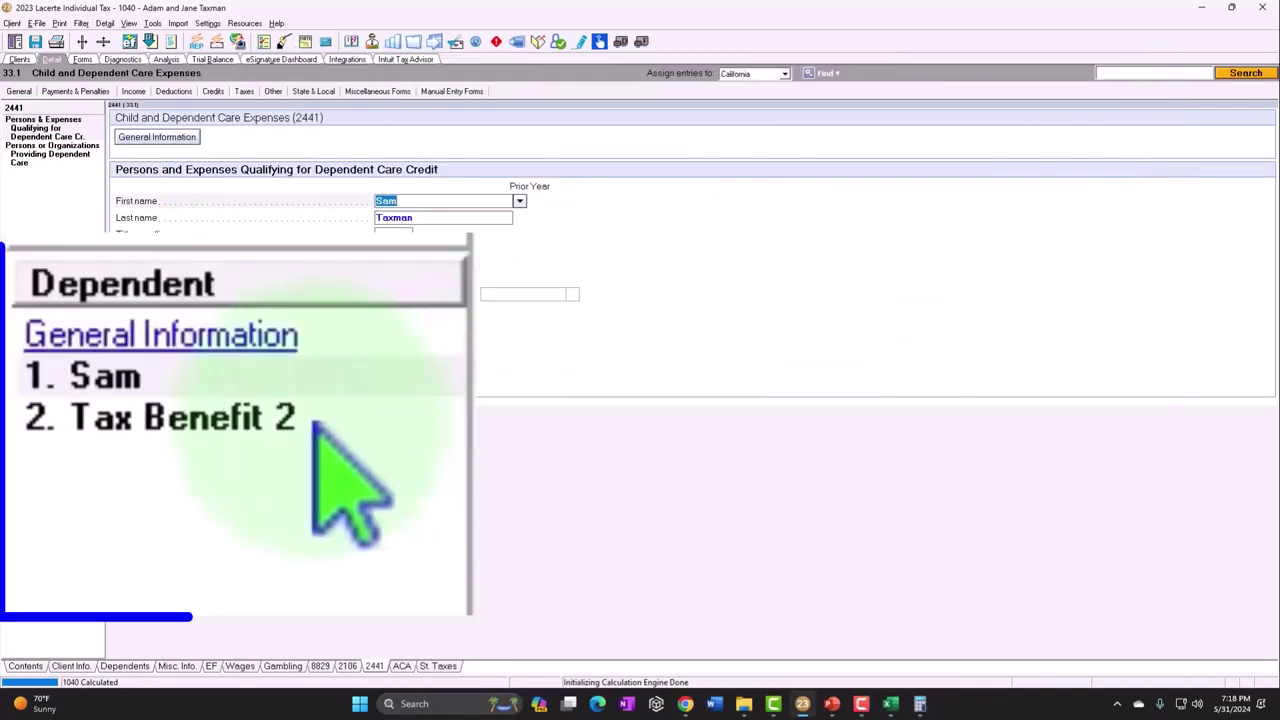
left_click(38, 323)
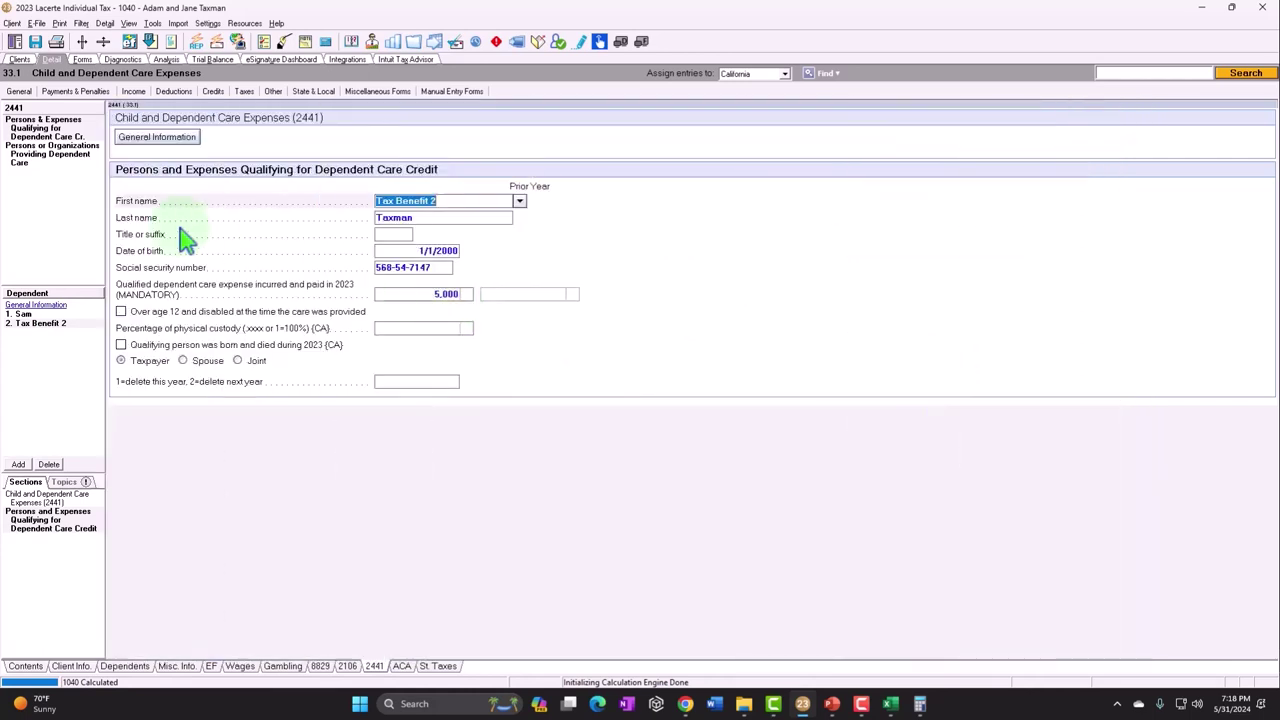
left_click(30, 160)
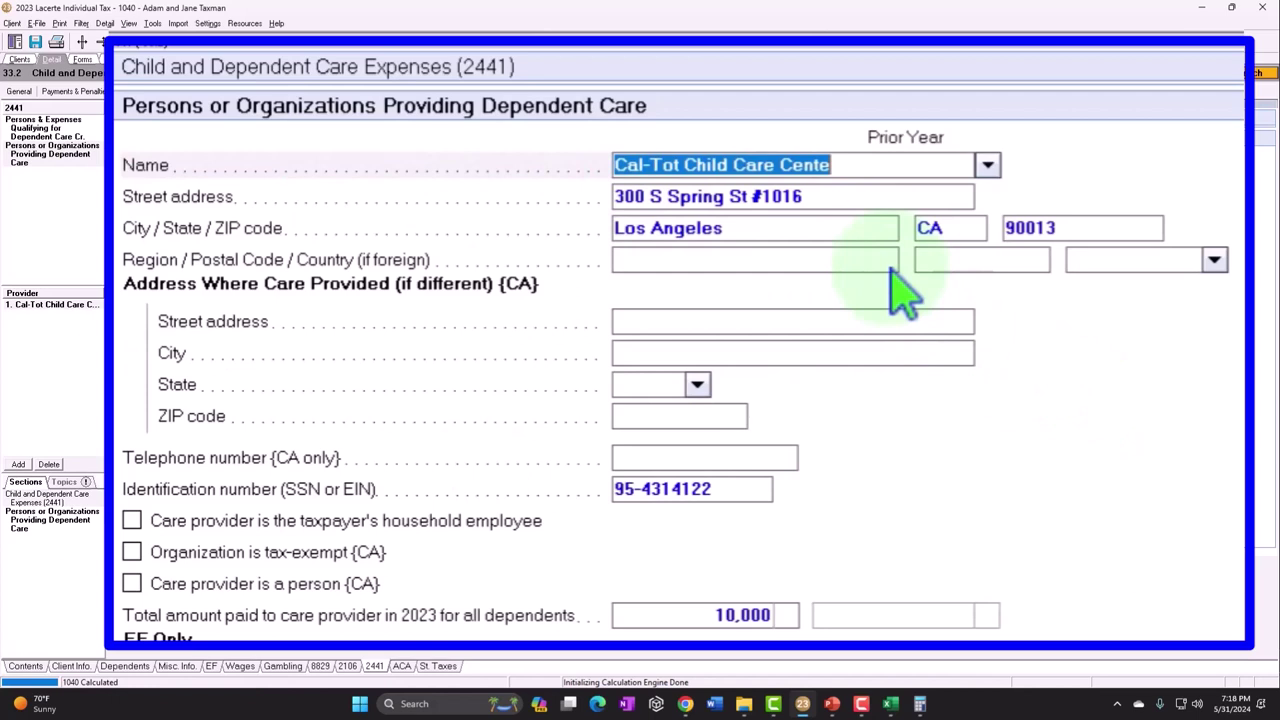
left_click(708, 617)
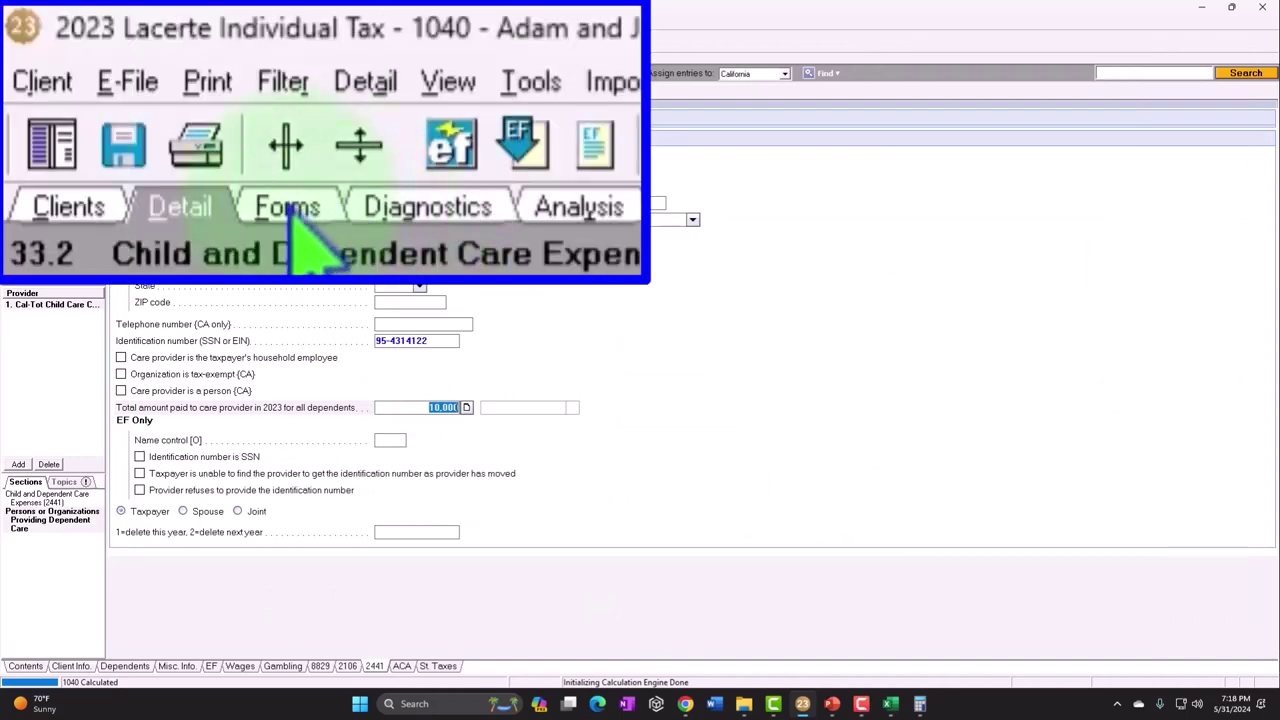
Step: Review Form 1040 with two dependents, from filing status, dependents and taxable income on page 1 to the credits on page 2
left_click(105, 76)
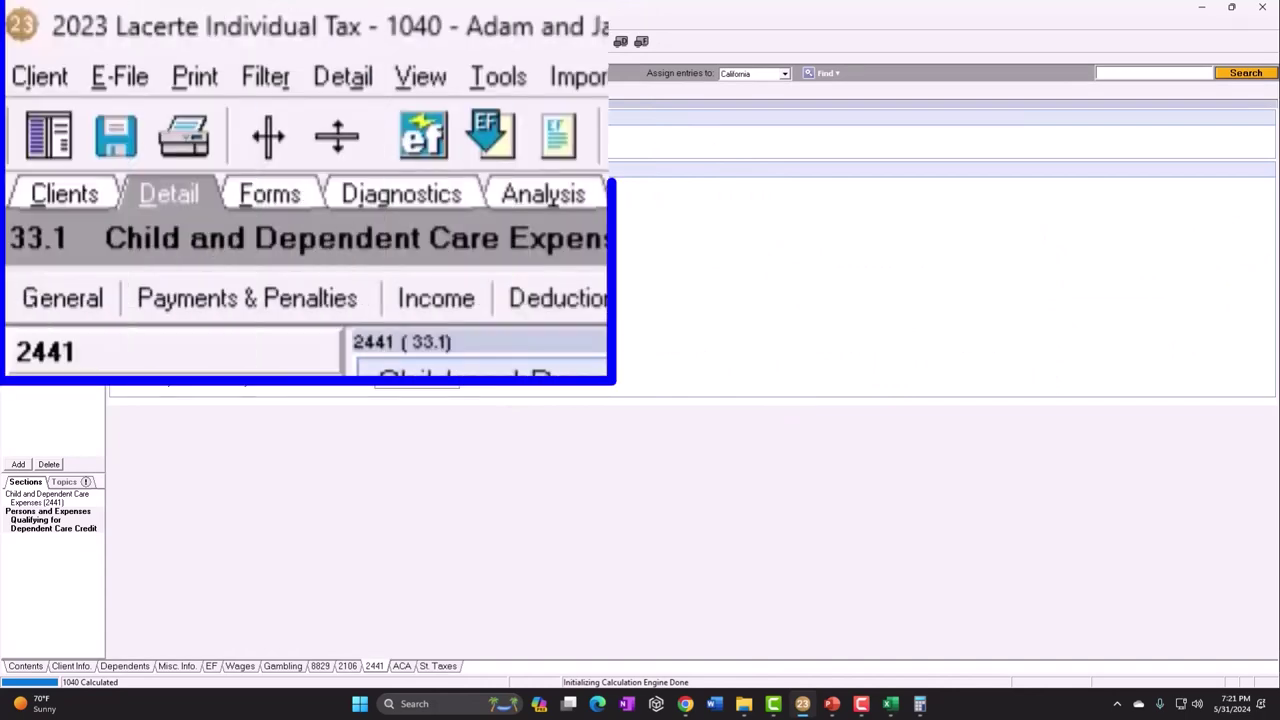
left_click(78, 60)
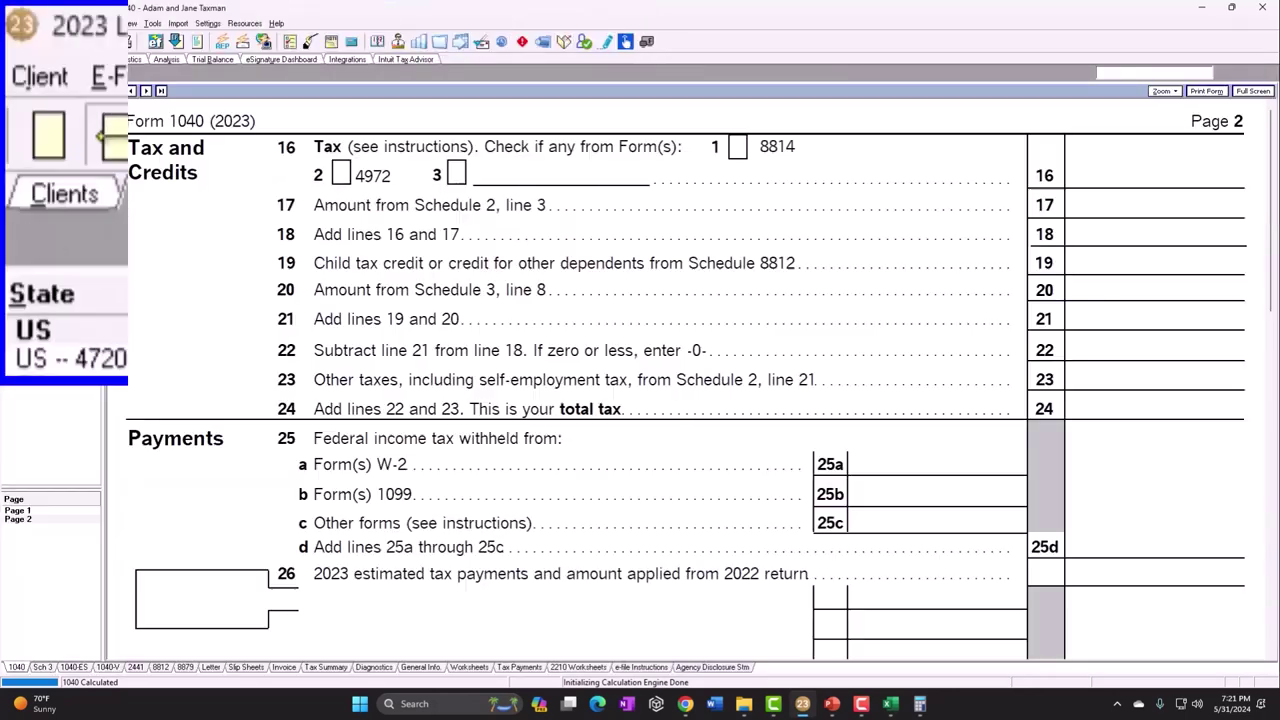
left_click(17, 510)
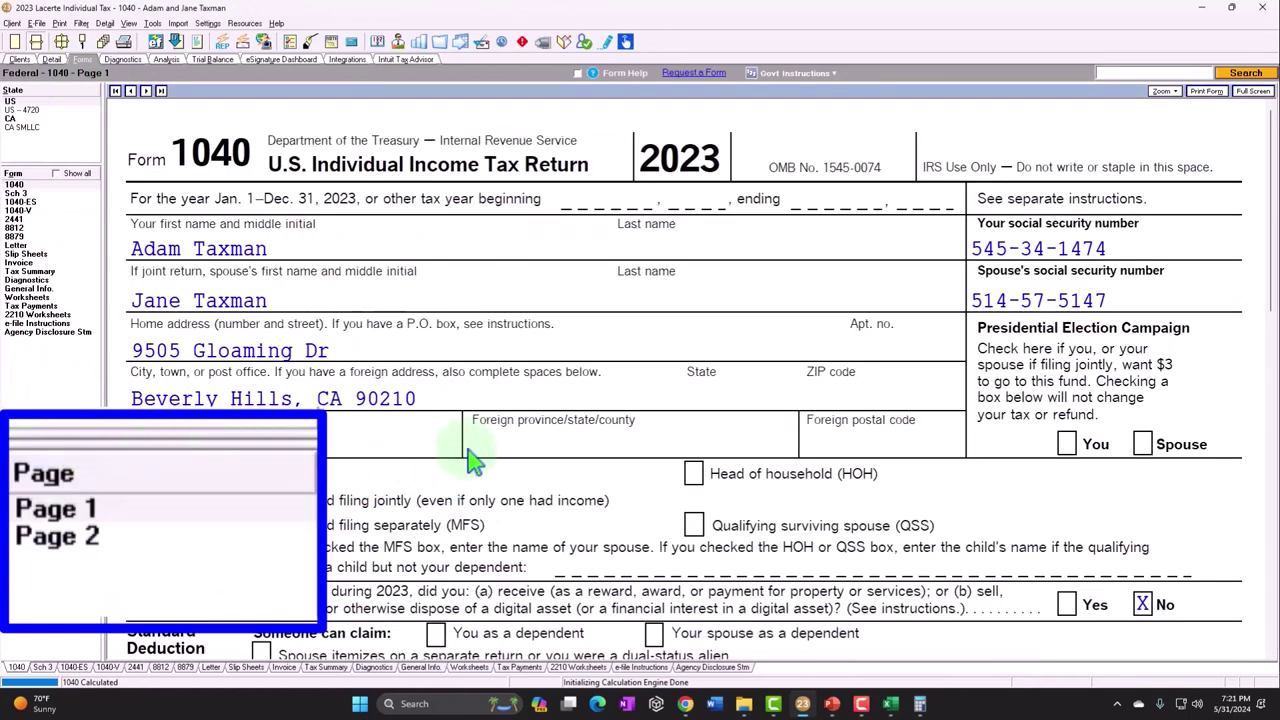
scroll(395, 290, "down", 2)
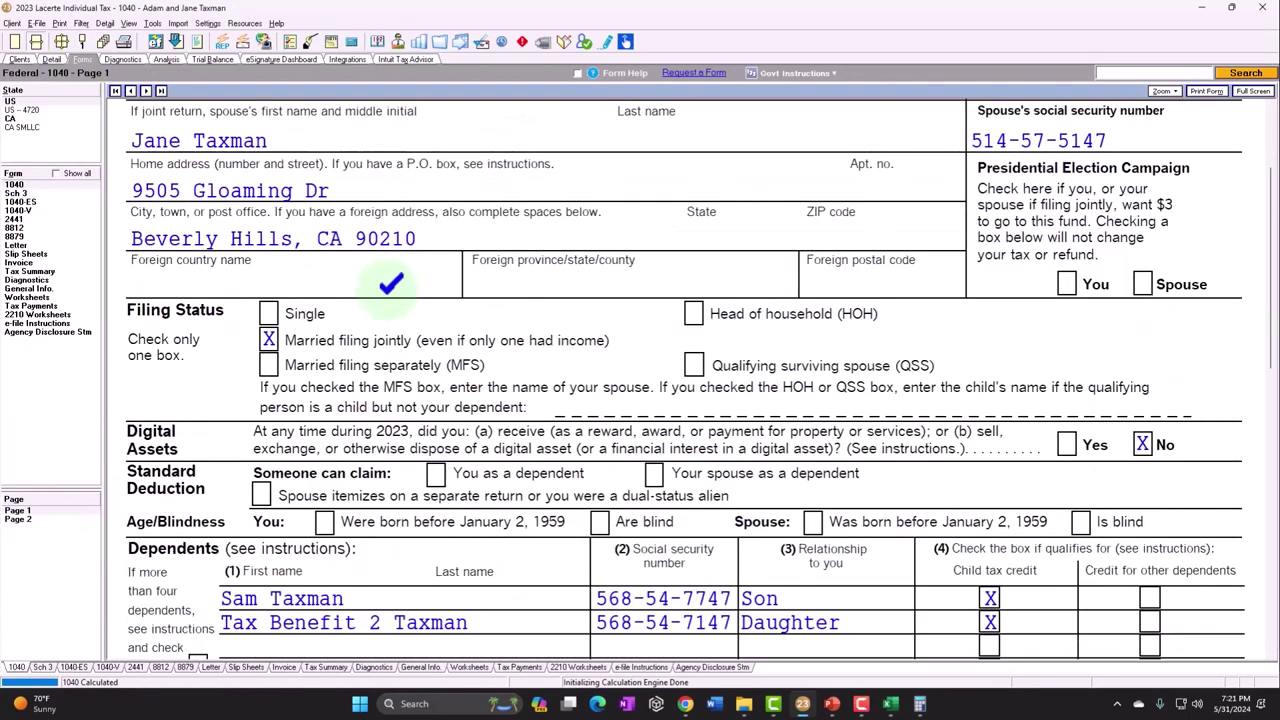
scroll(340, 350, "down", 3)
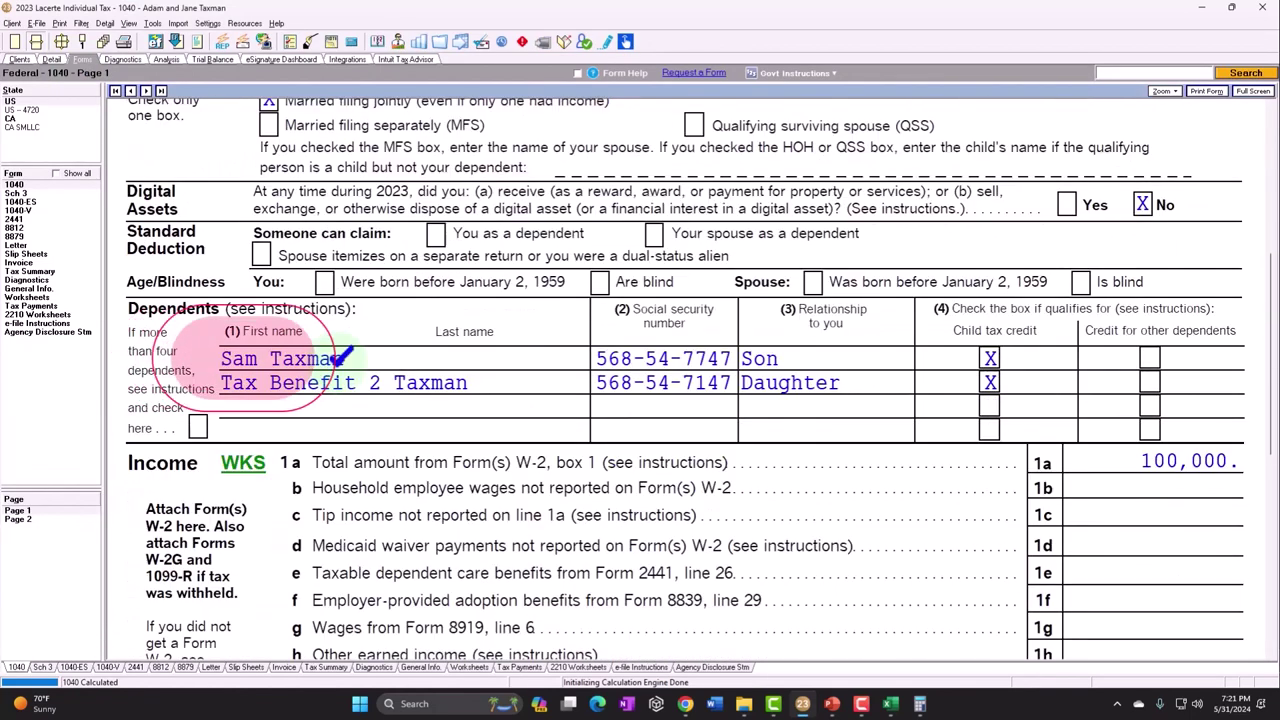
scroll(620, 400, "down", 2)
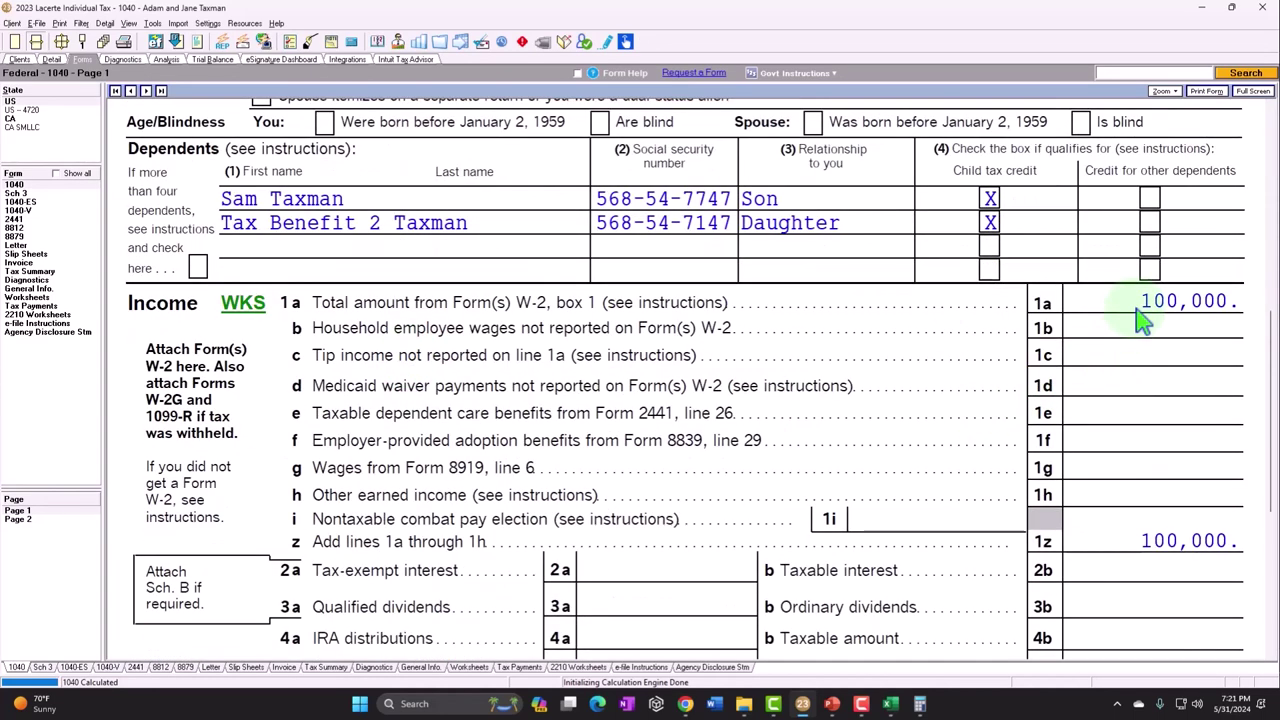
scroll(1138, 300, "down", 3)
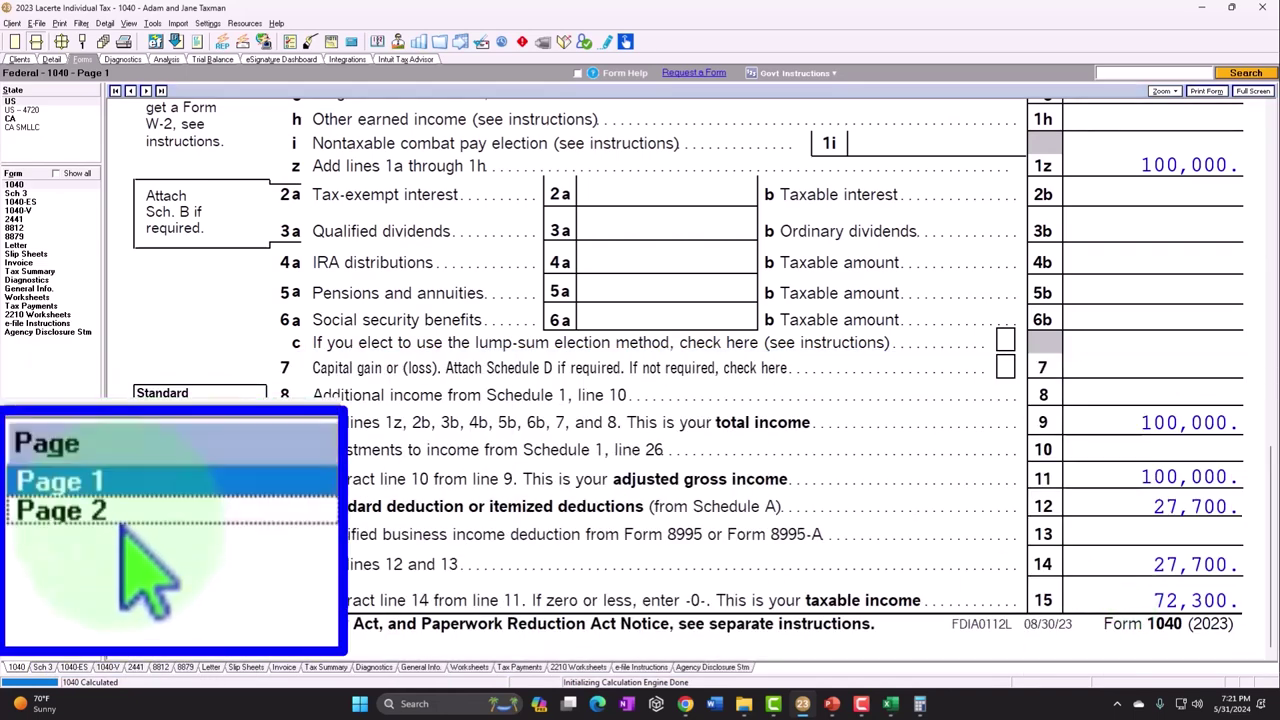
left_click(18, 519)
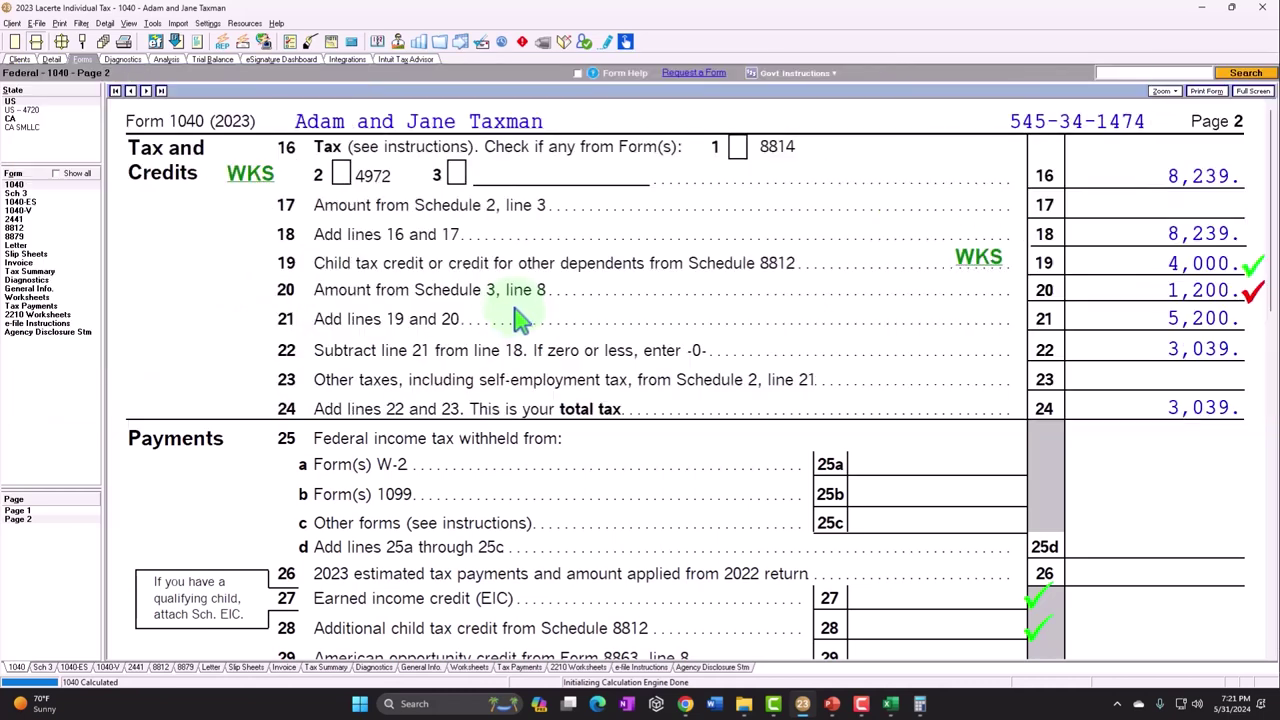
Step: Review Form 2441 with two qualifying children, from the provider payment and qualified expenses to the line 11 credit
left_click(16, 219)
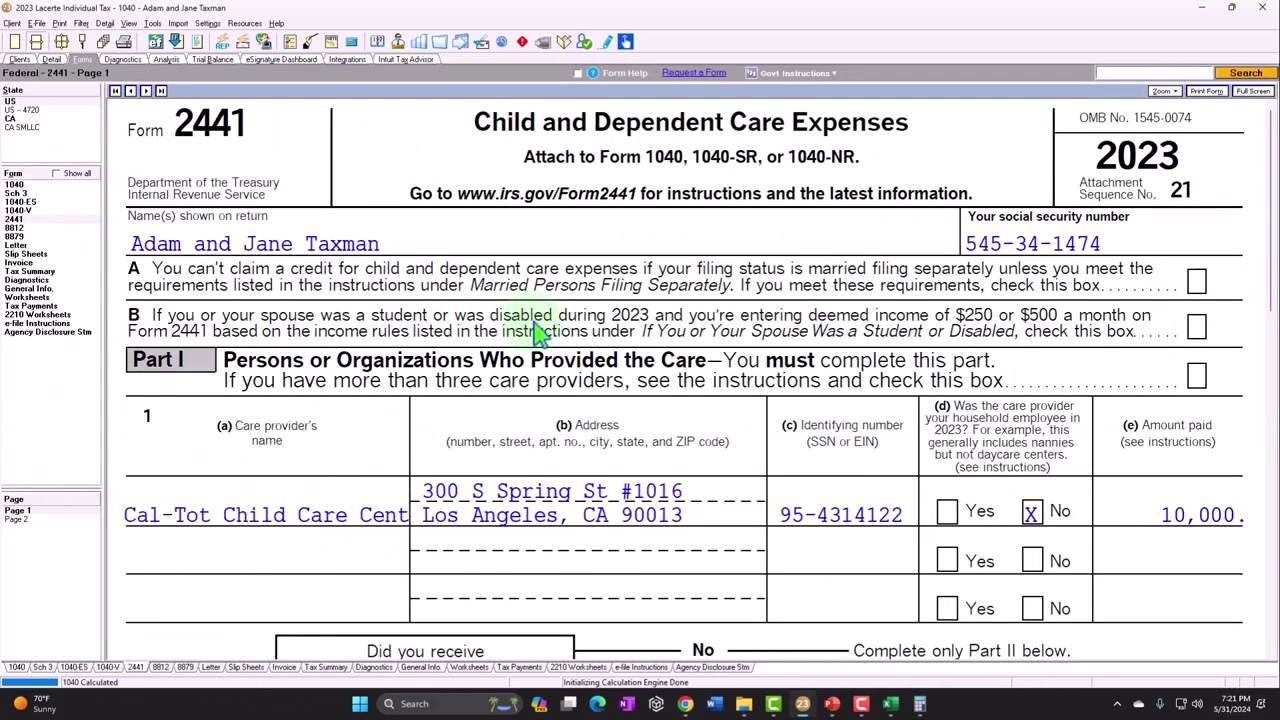
scroll(540, 330, "down", 2)
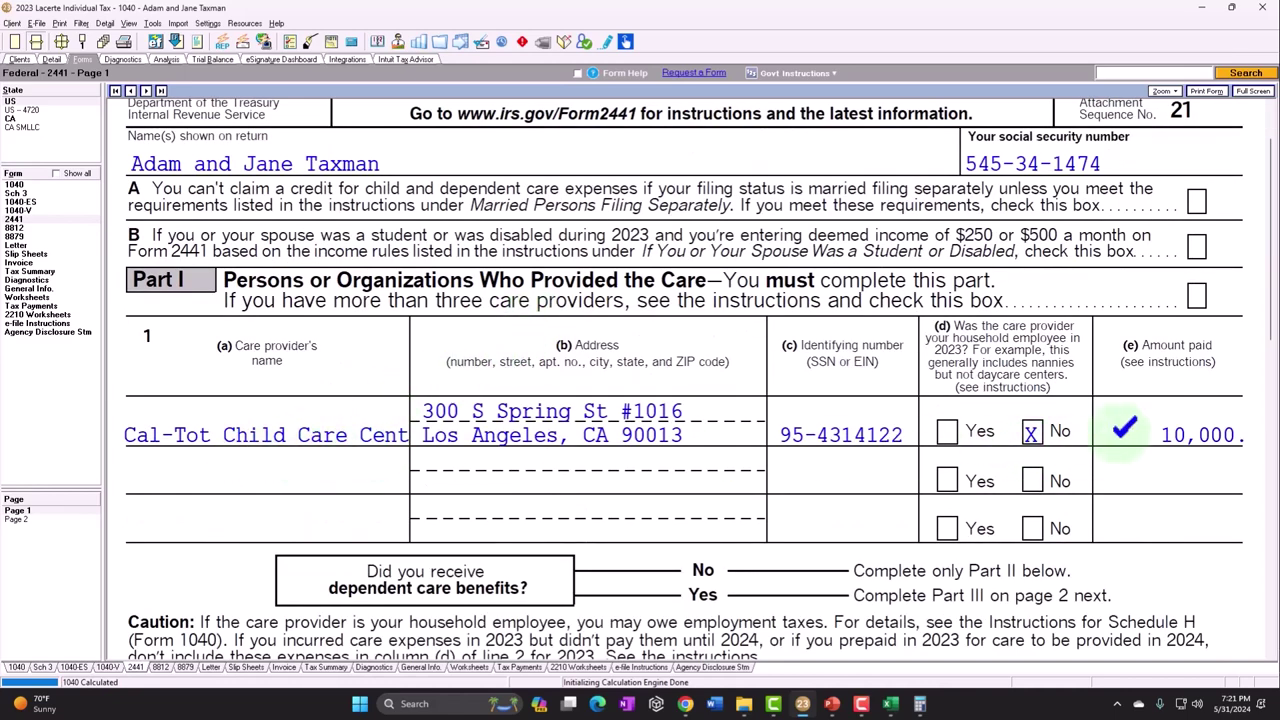
scroll(1124, 428, "down", 10)
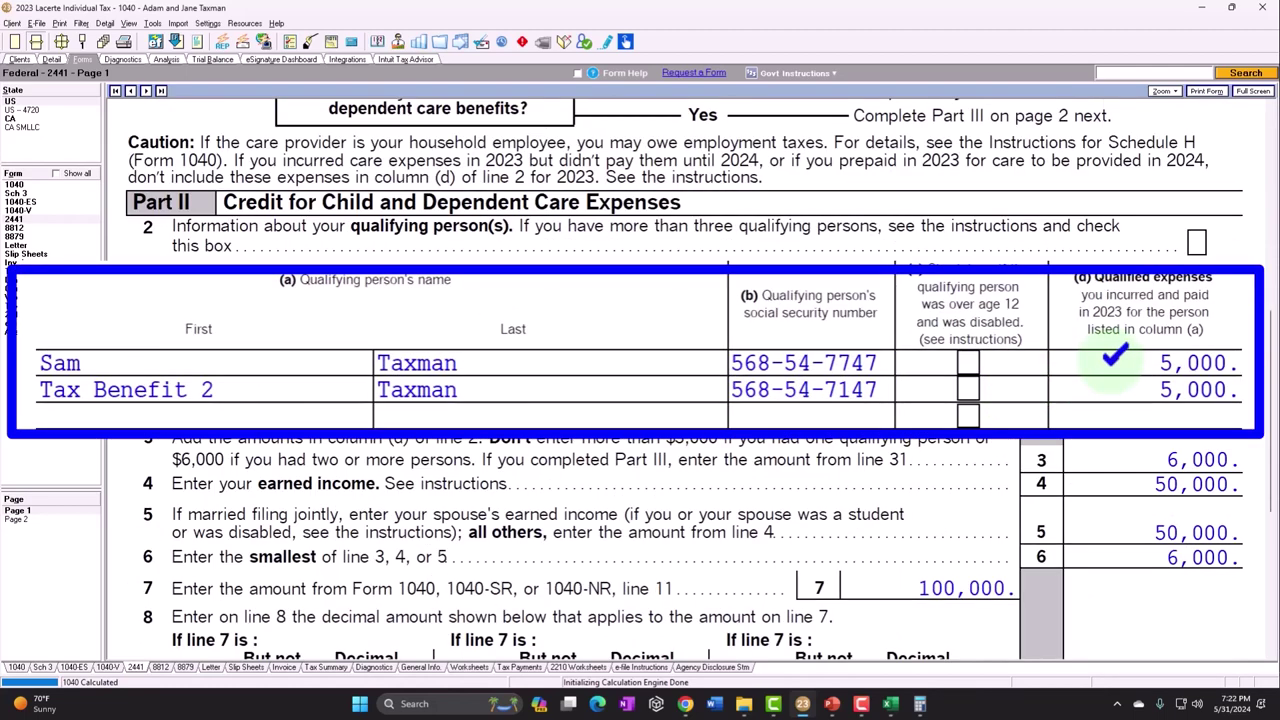
scroll(1120, 354, "down", 2)
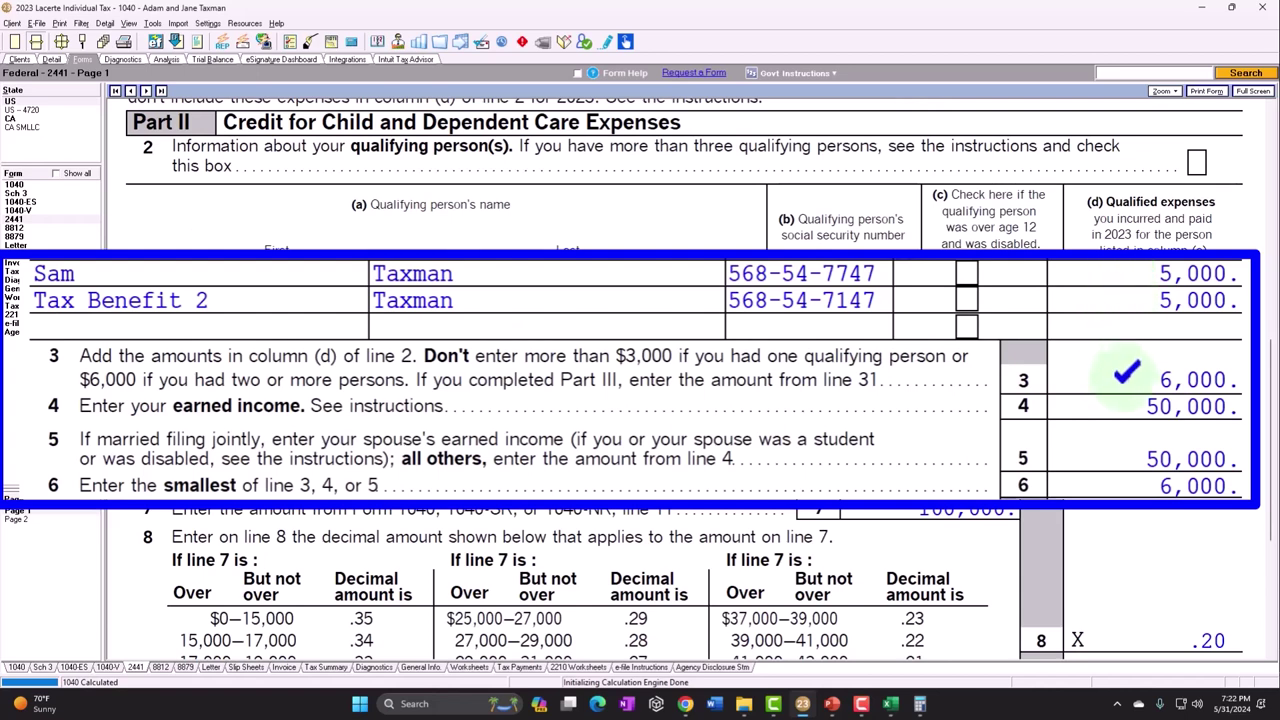
scroll(1136, 373, "down", 2)
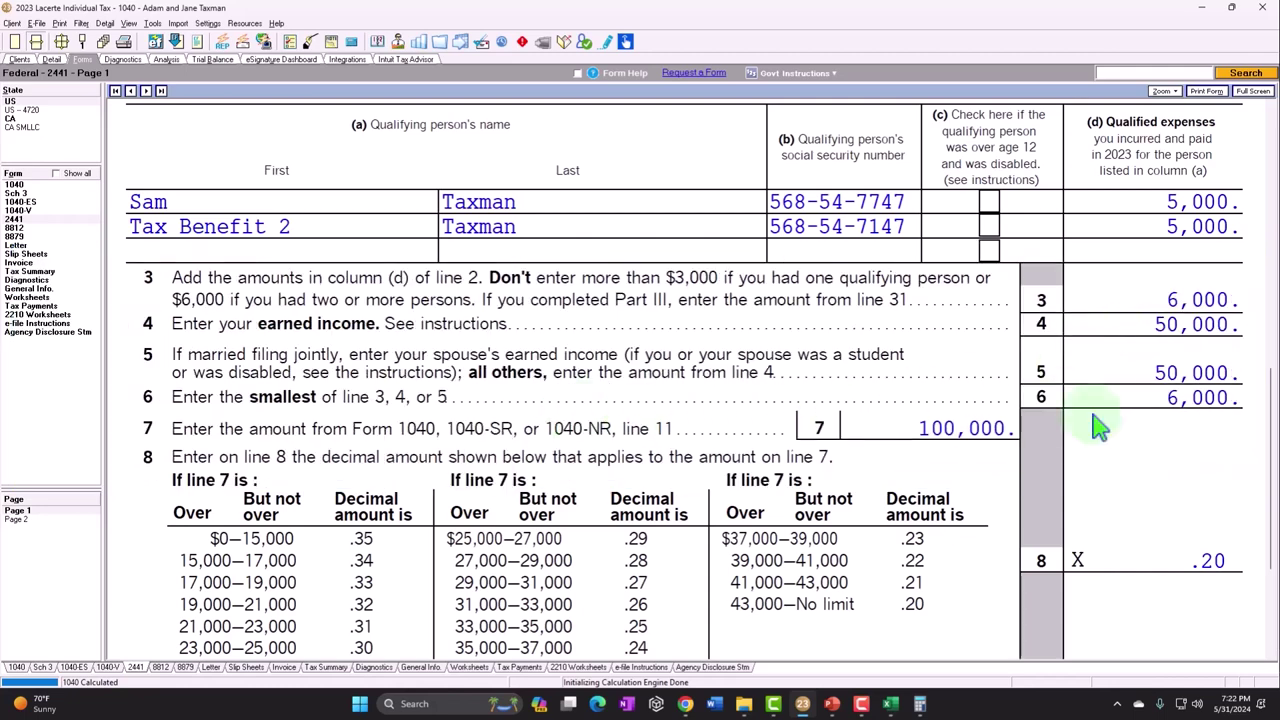
scroll(900, 425, "down", 2)
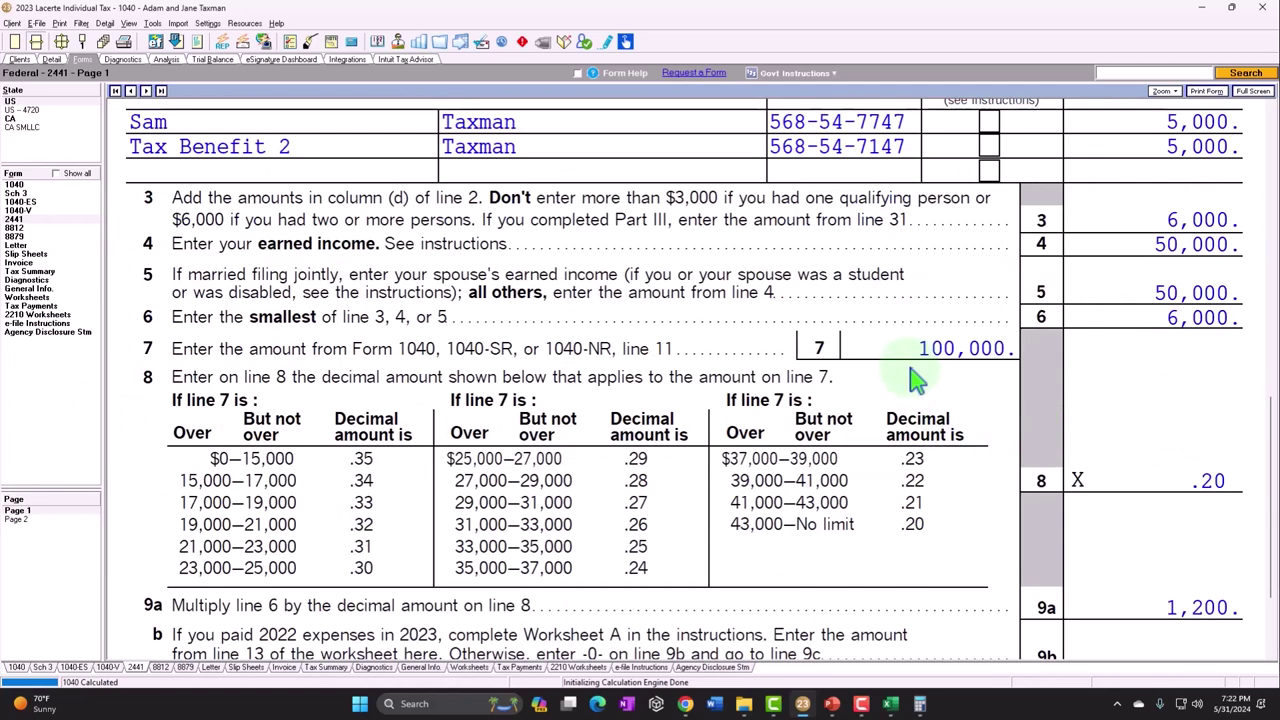
scroll(920, 366, "down", 2)
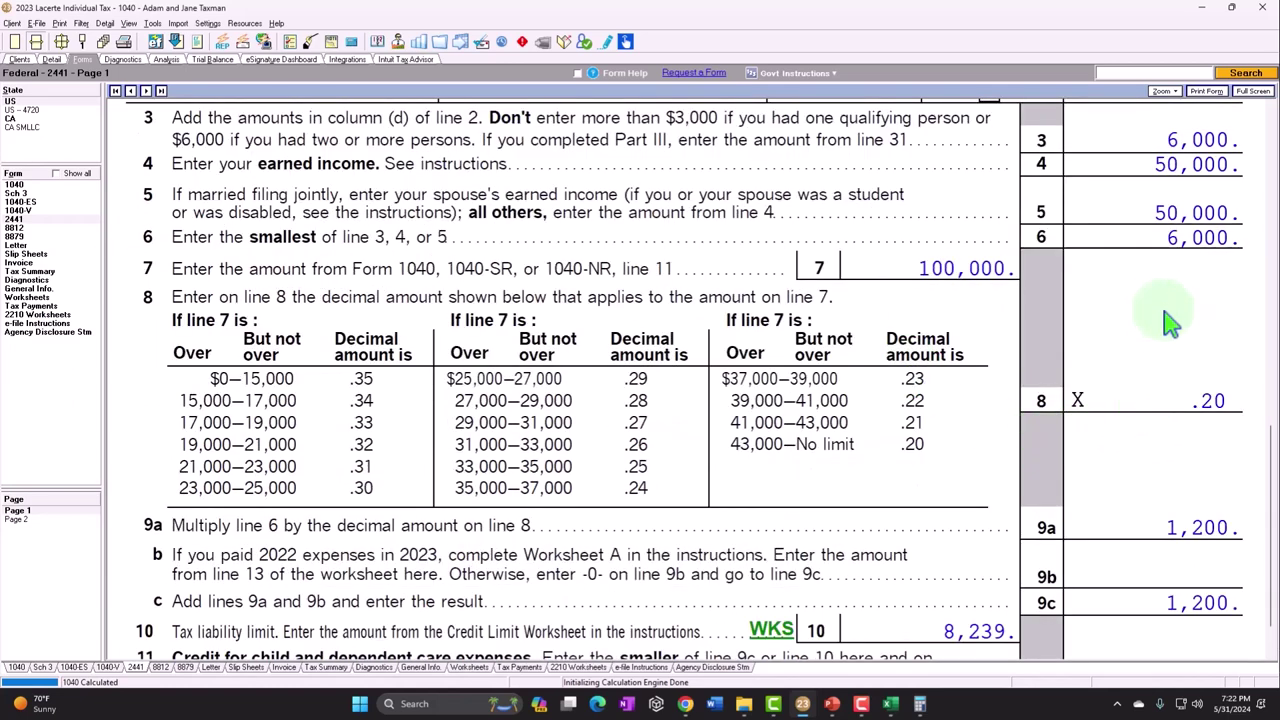
scroll(1160, 300, "down", 1)
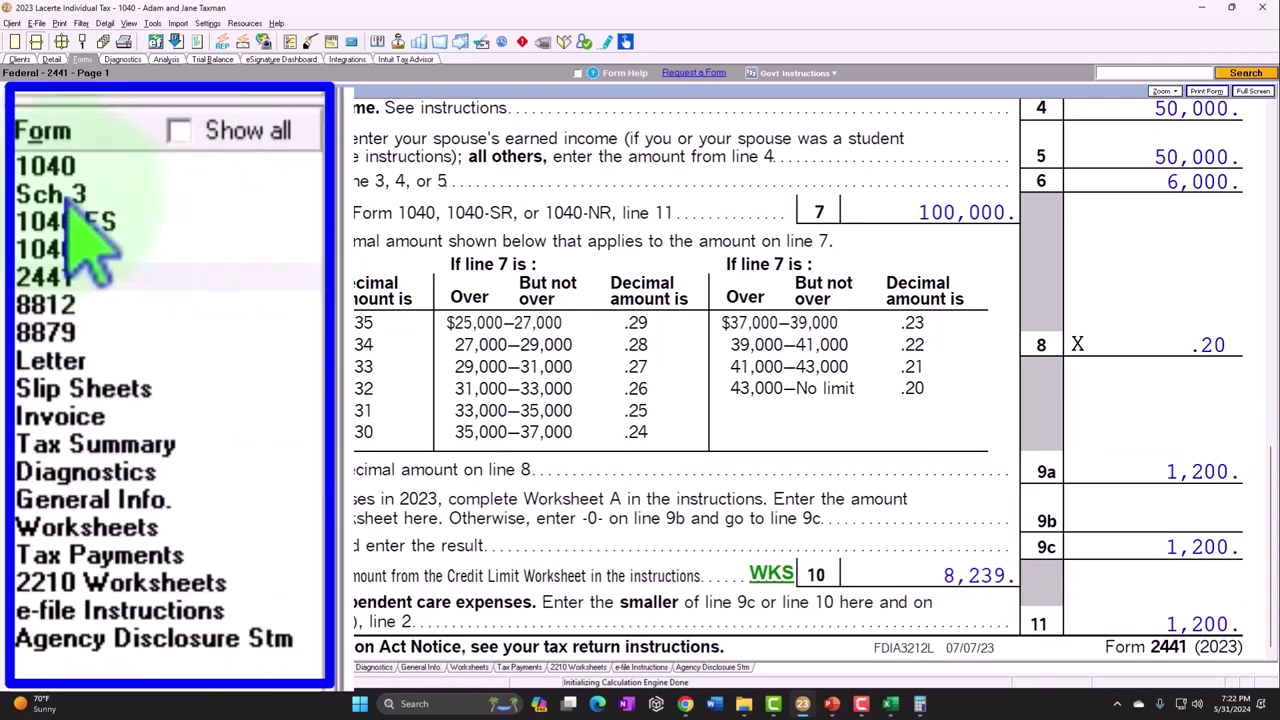
Step: Trace the two-child dependent care credit from Schedule 3 line 2 to line 20 on page 2 of Form 1040
left_click(30, 193)
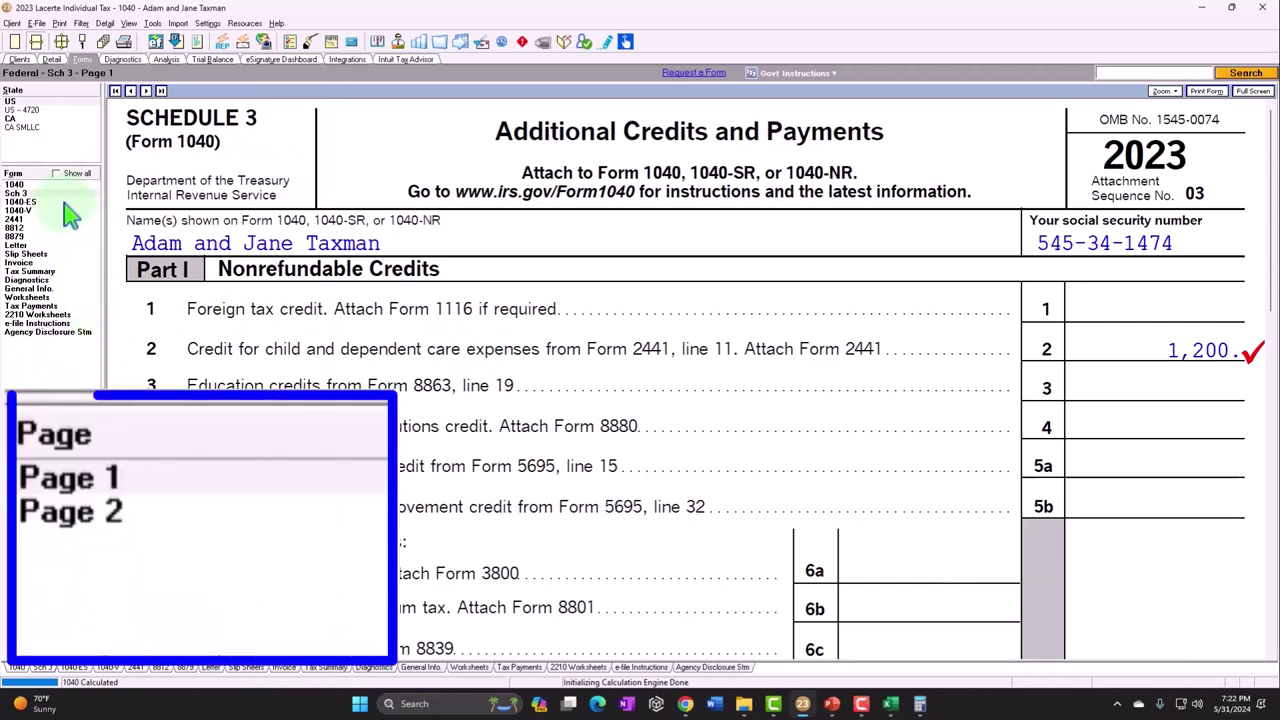
left_click(20, 184)
left_click(18, 519)
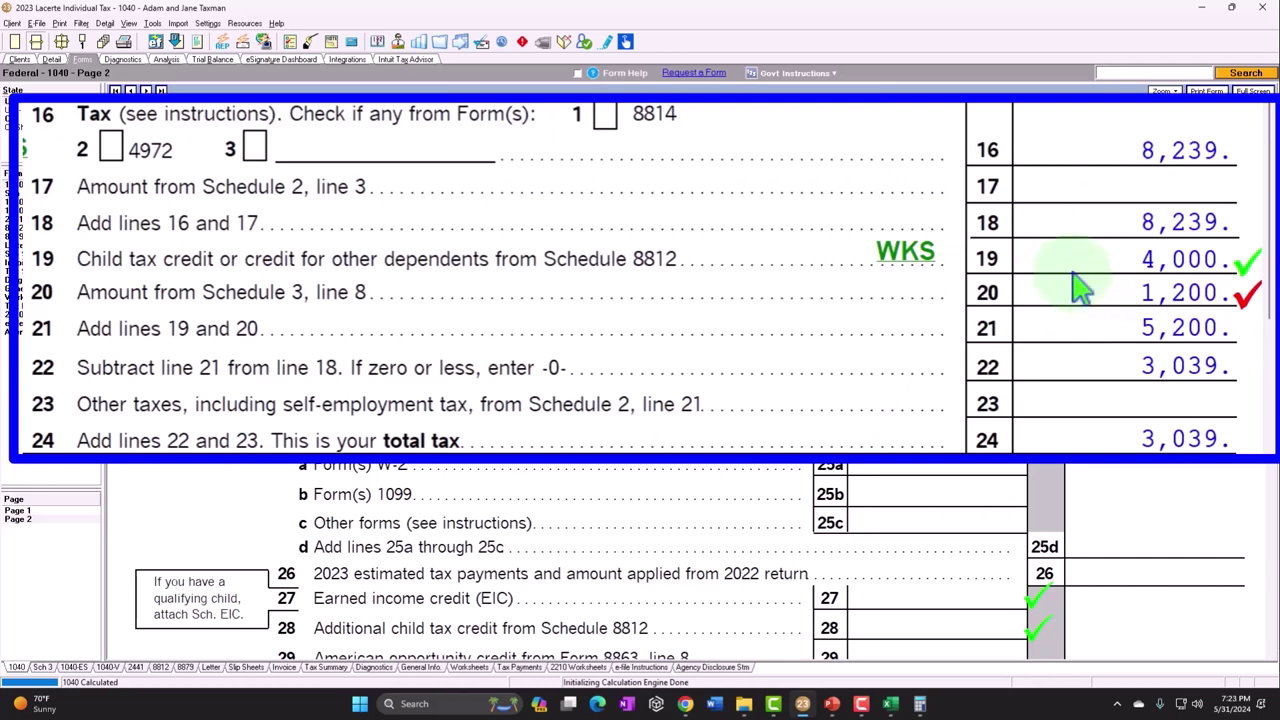
Step: Set the second dependent's qualified dependent care expense to 10,000 in the Form 2441 input
left_click(52, 60)
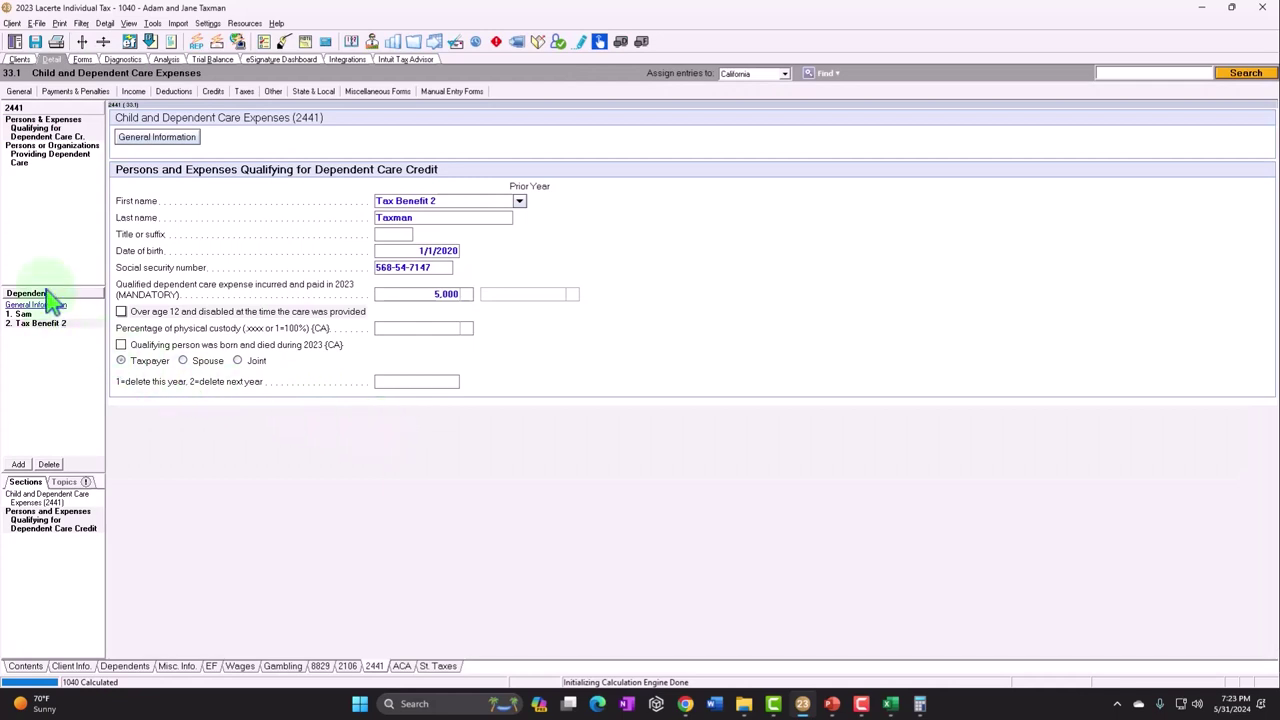
left_click(427, 292)
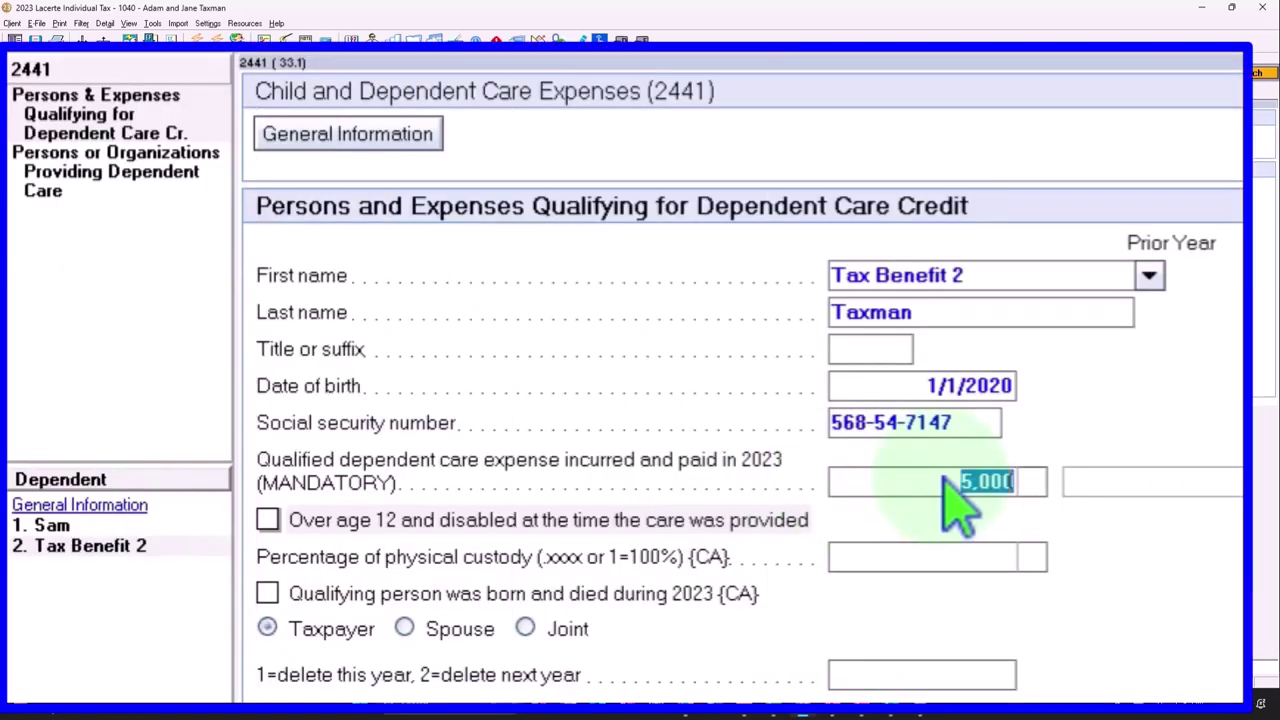
type("10000")
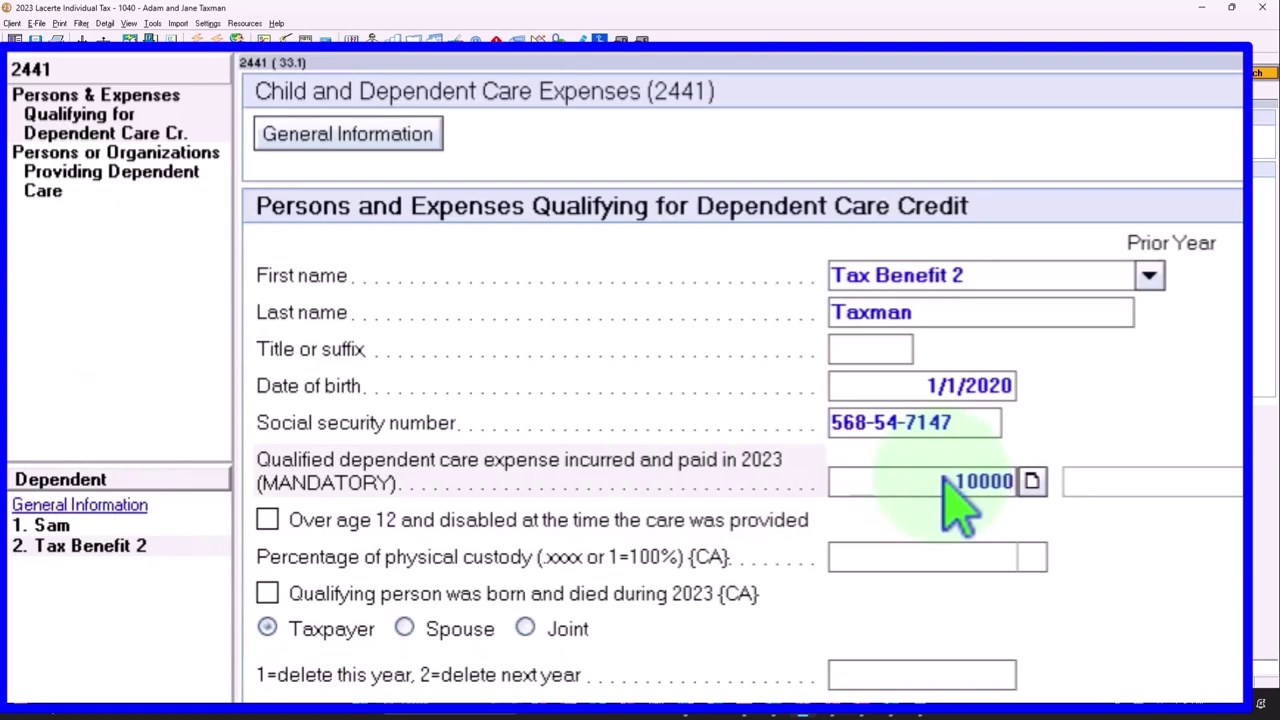
key("Tab")
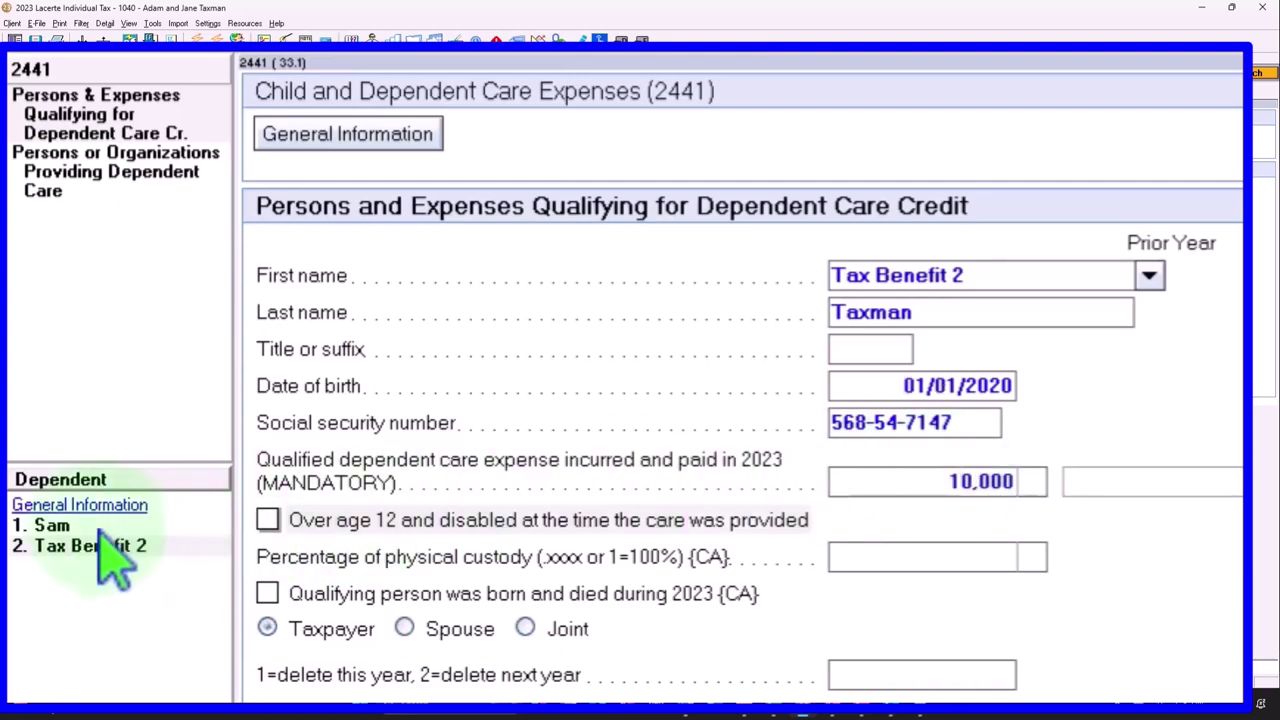
Step: Set the first dependent's qualified care expense to 0 and check both dependents' expense entries
left_click(45, 525)
left_click(966, 484)
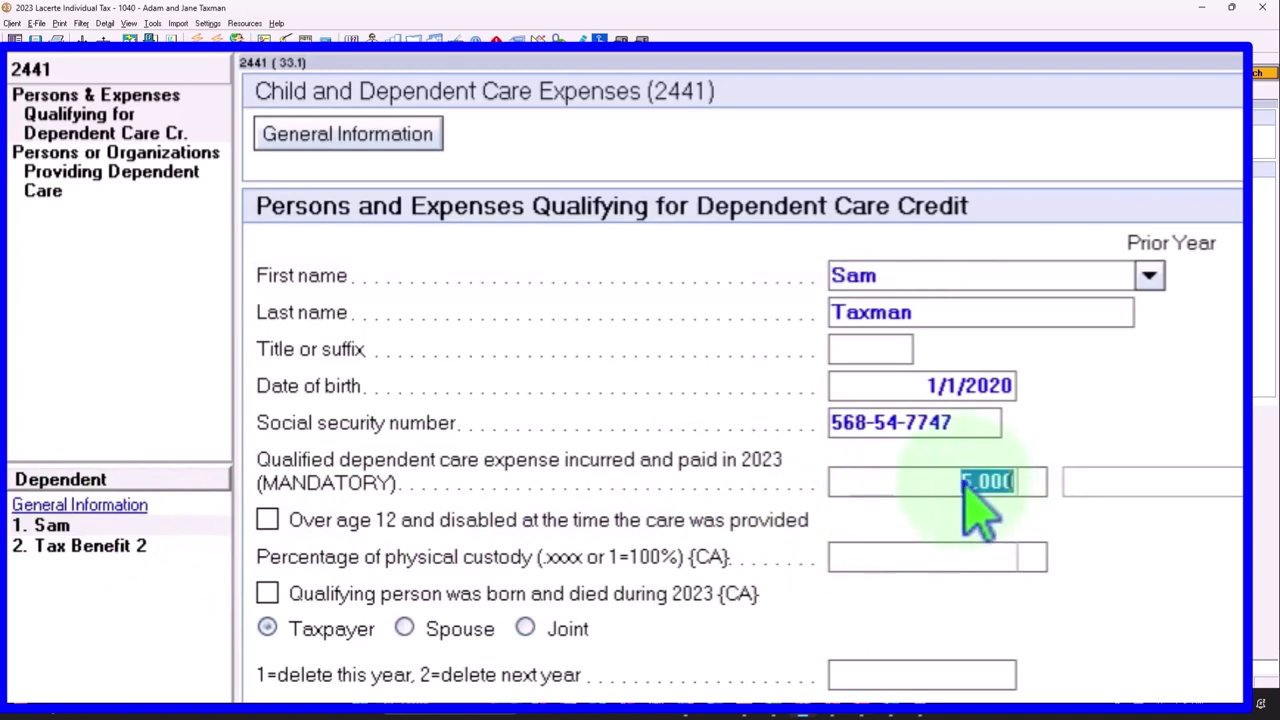
type("0")
key("Tab")
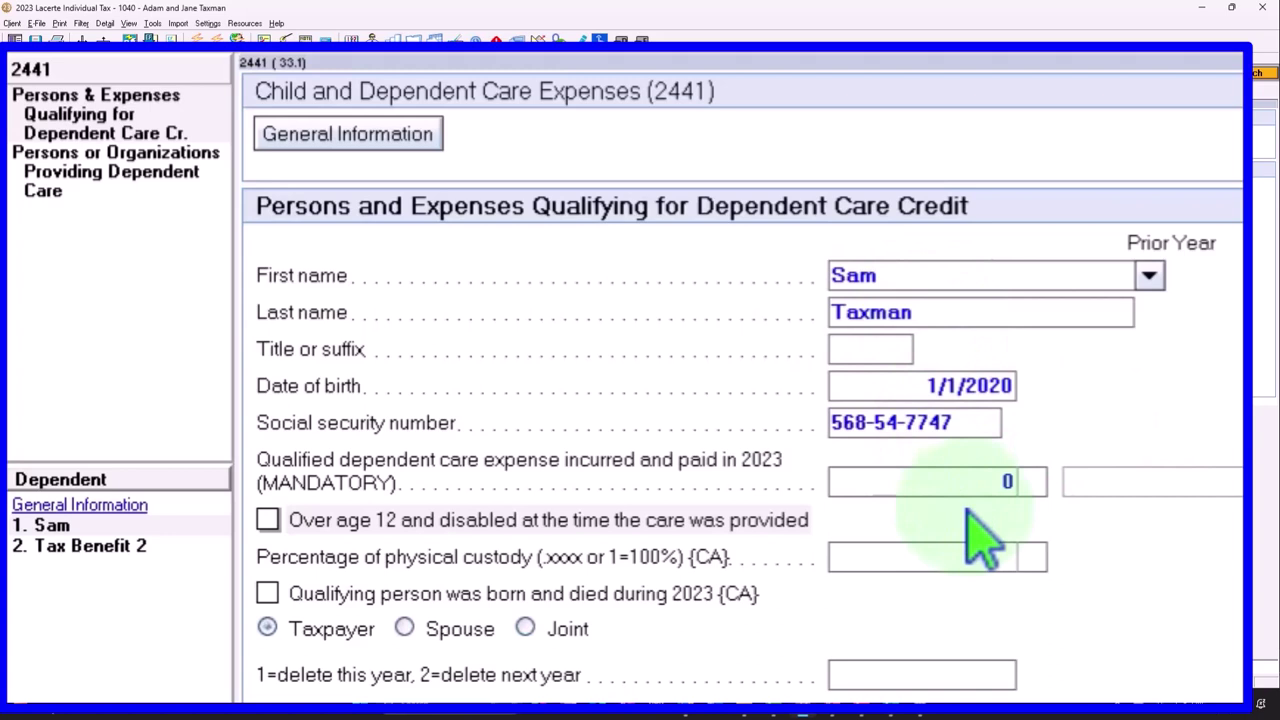
left_click(115, 545)
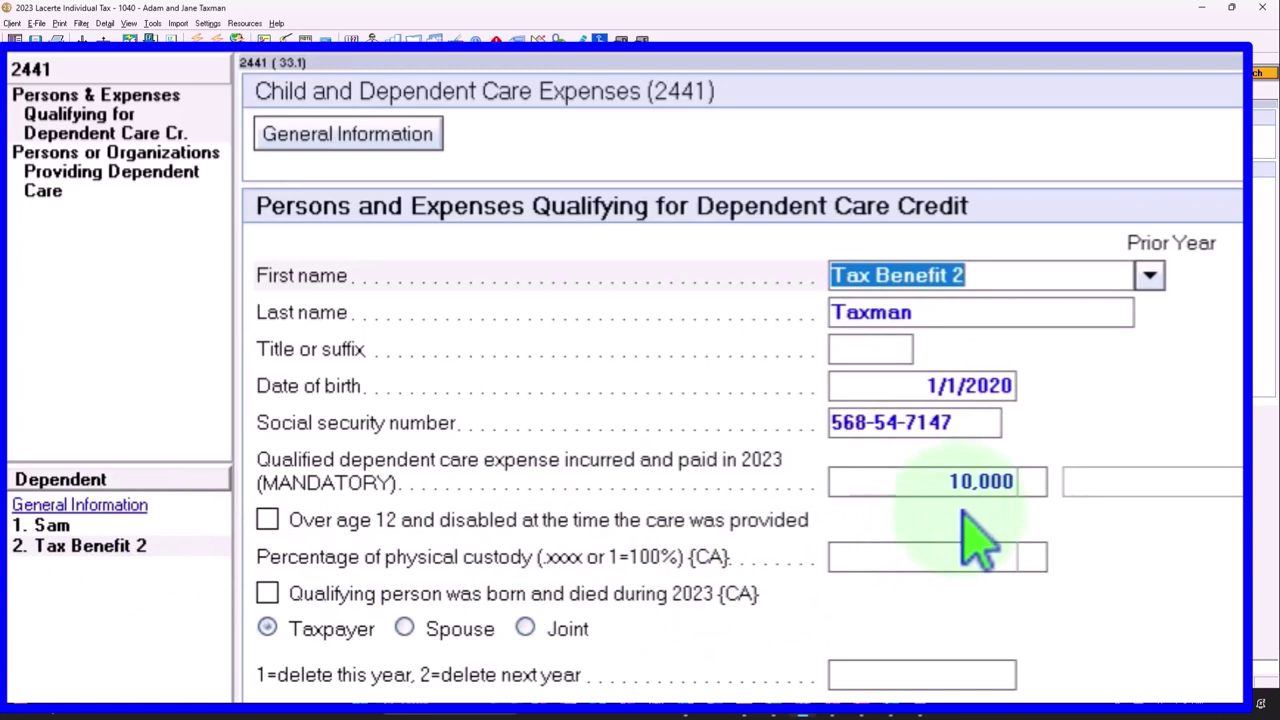
left_click(84, 527)
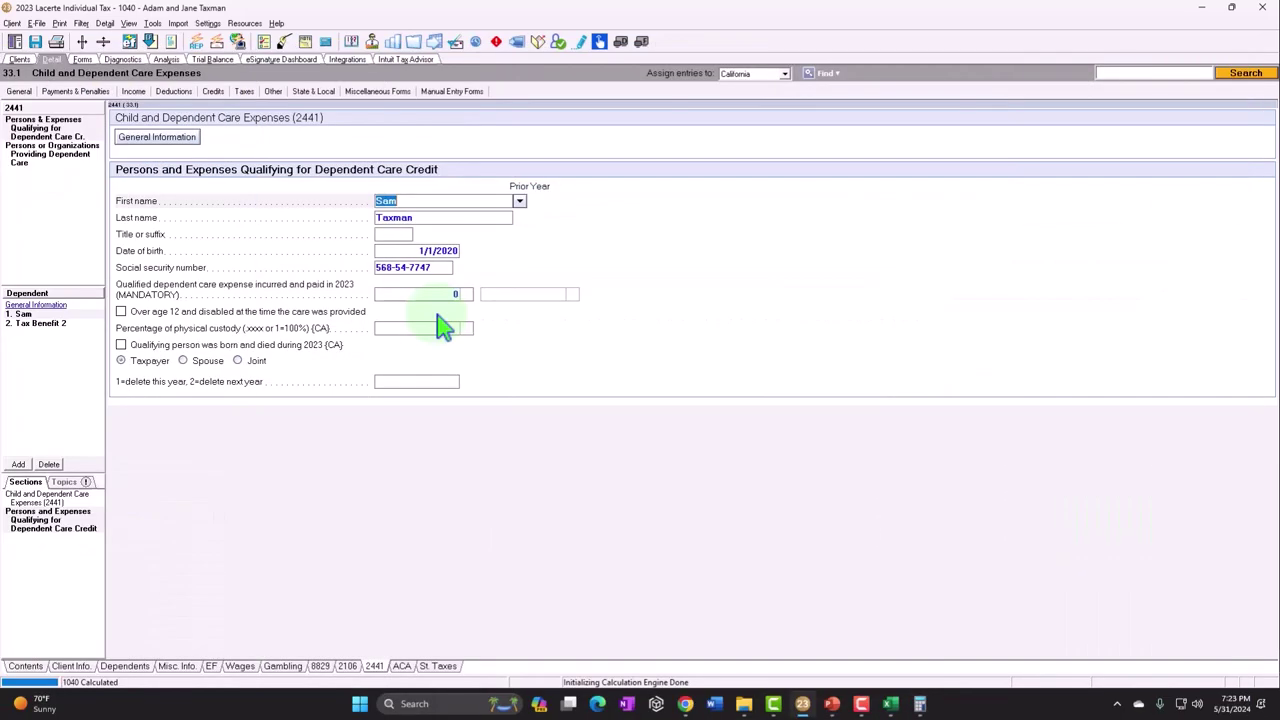
Step: Examine Form 2441 with all care expenses assigned to the second dependent, comparing the line 3 limit and line 11 credit
left_click(82, 59)
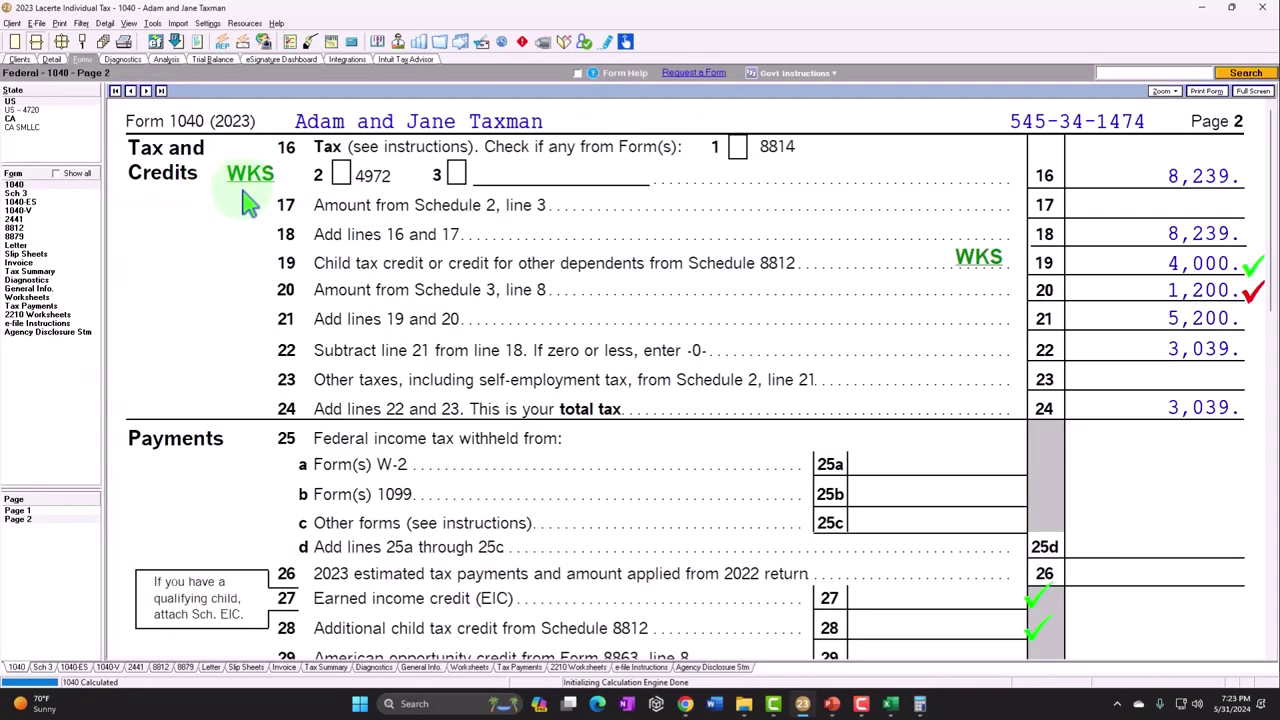
left_click(14, 219)
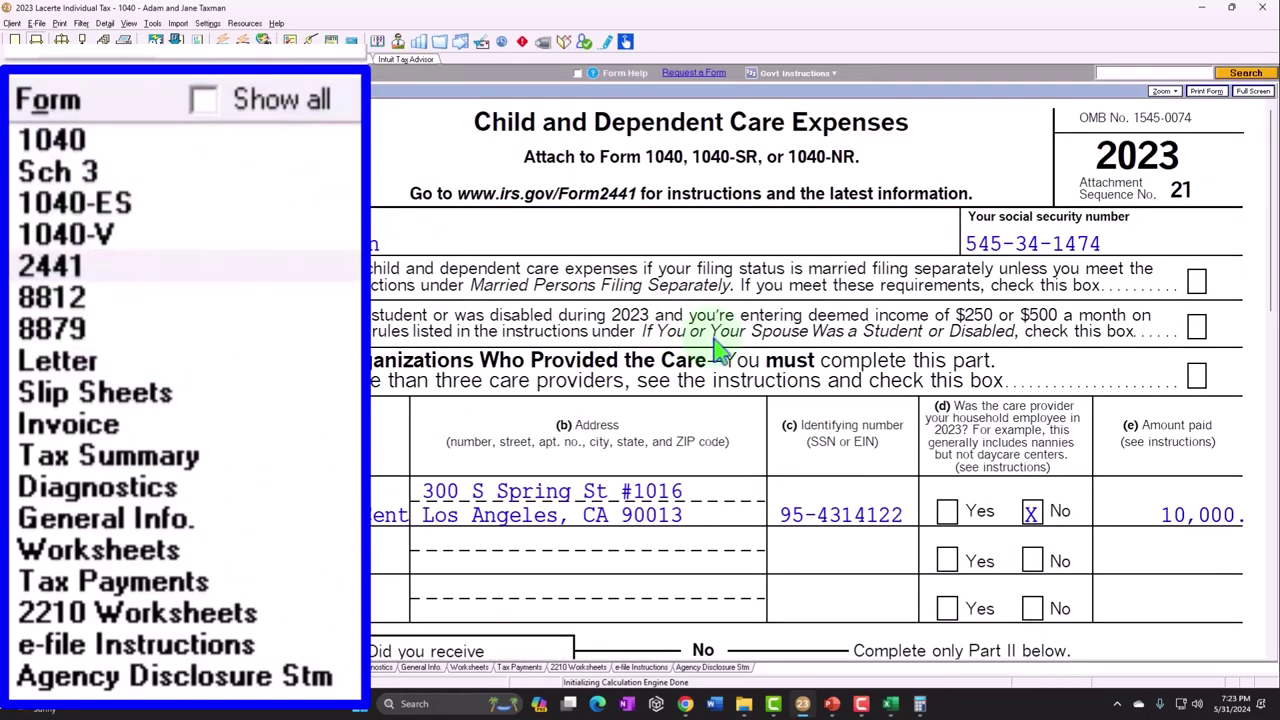
scroll(730, 350, "down", 3)
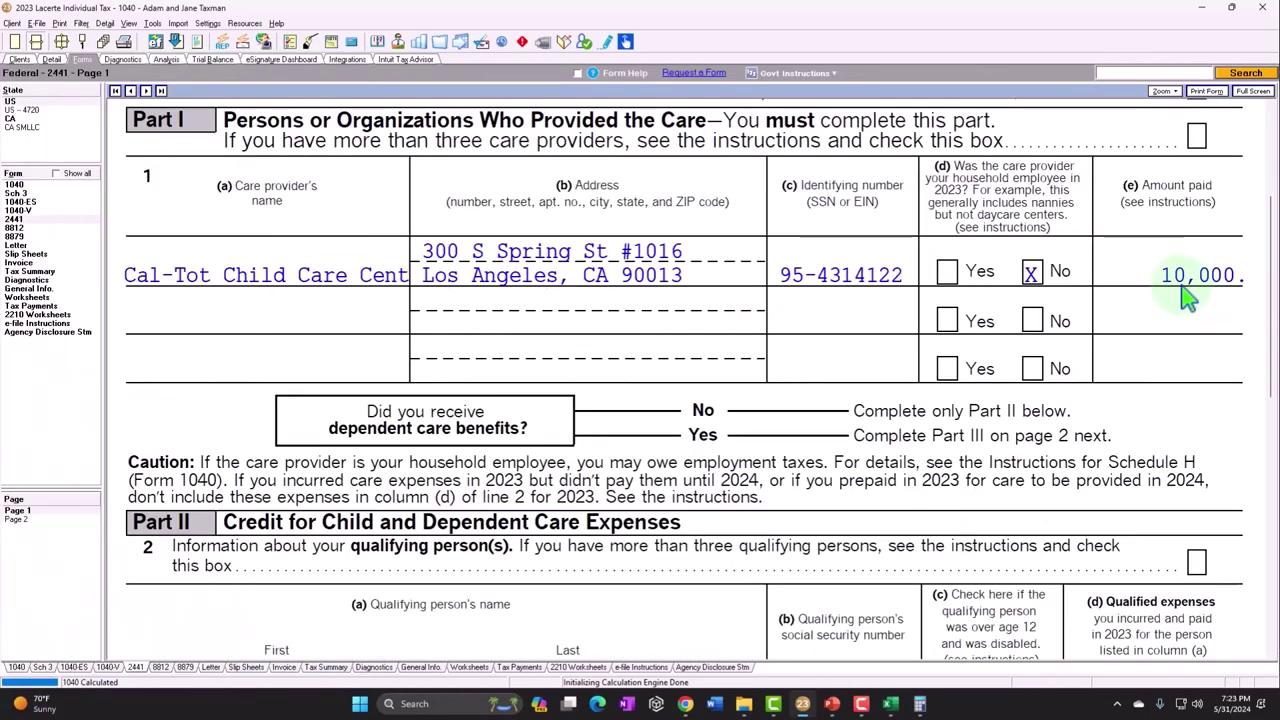
scroll(1185, 297, "down", 5)
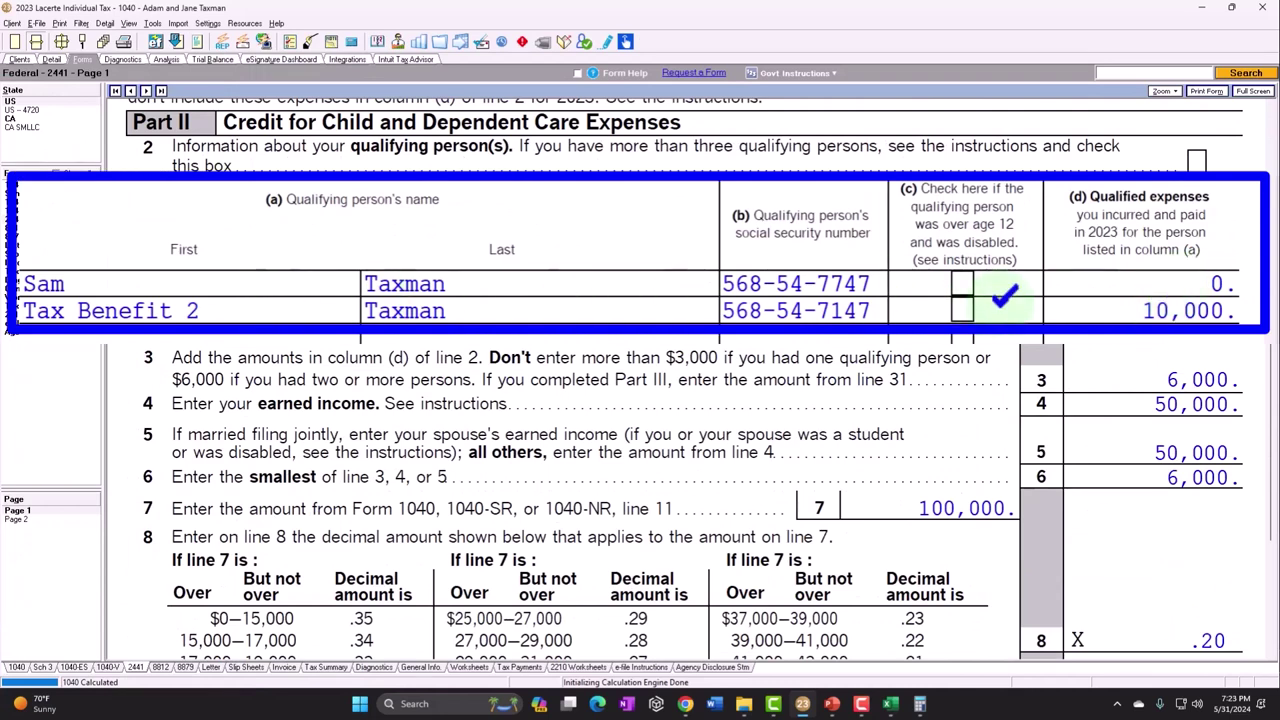
scroll(1096, 289, "down", 2)
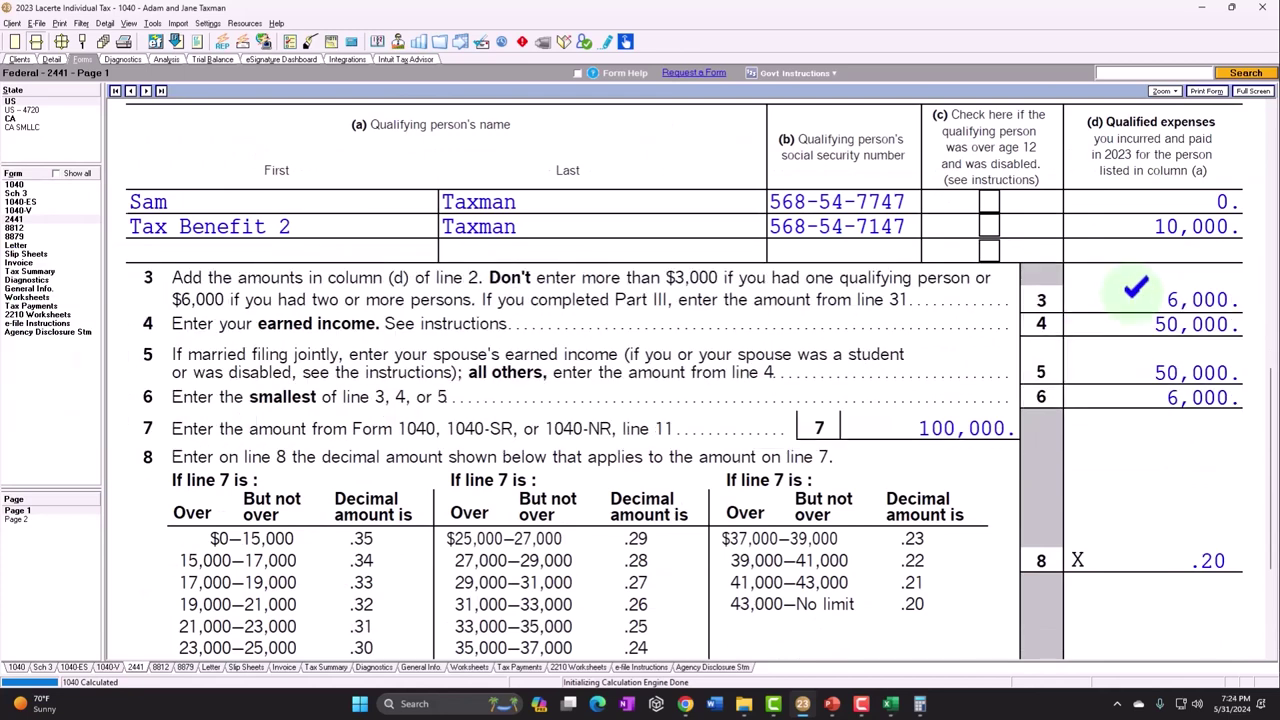
scroll(1135, 295, "down", 2)
scroll(1140, 305, "down", 3)
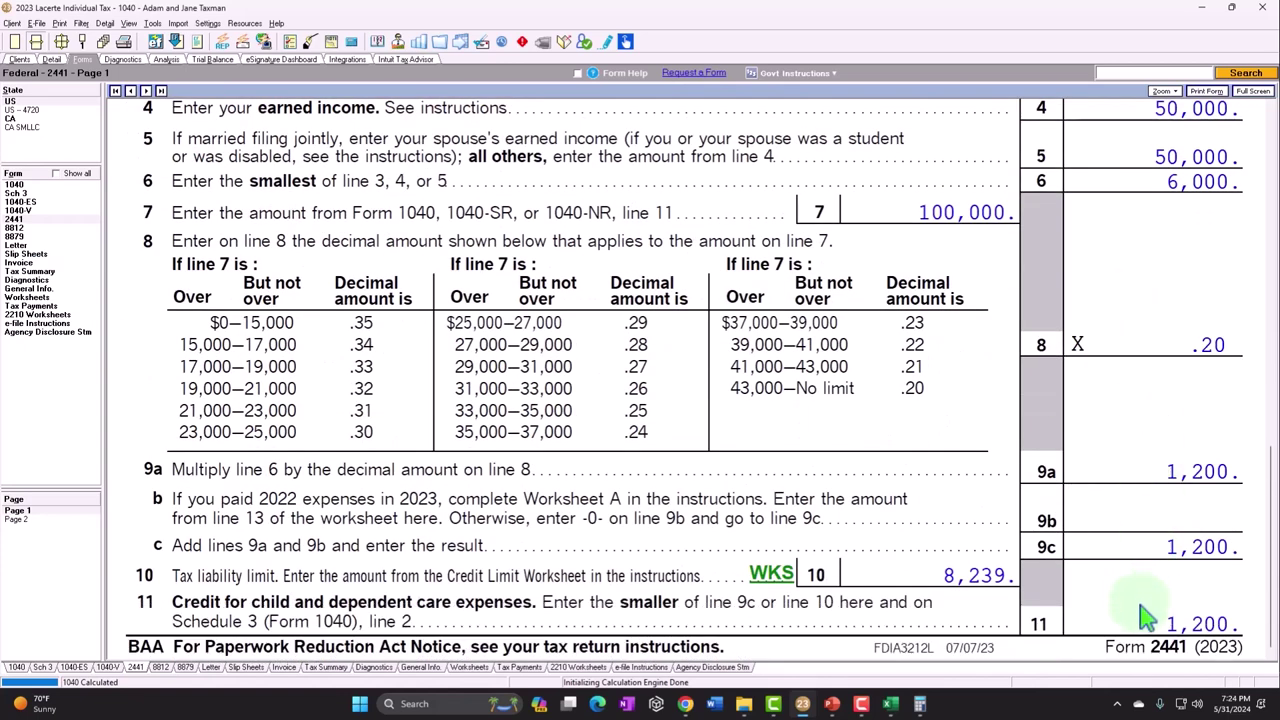
scroll(1147, 617, "up", 3)
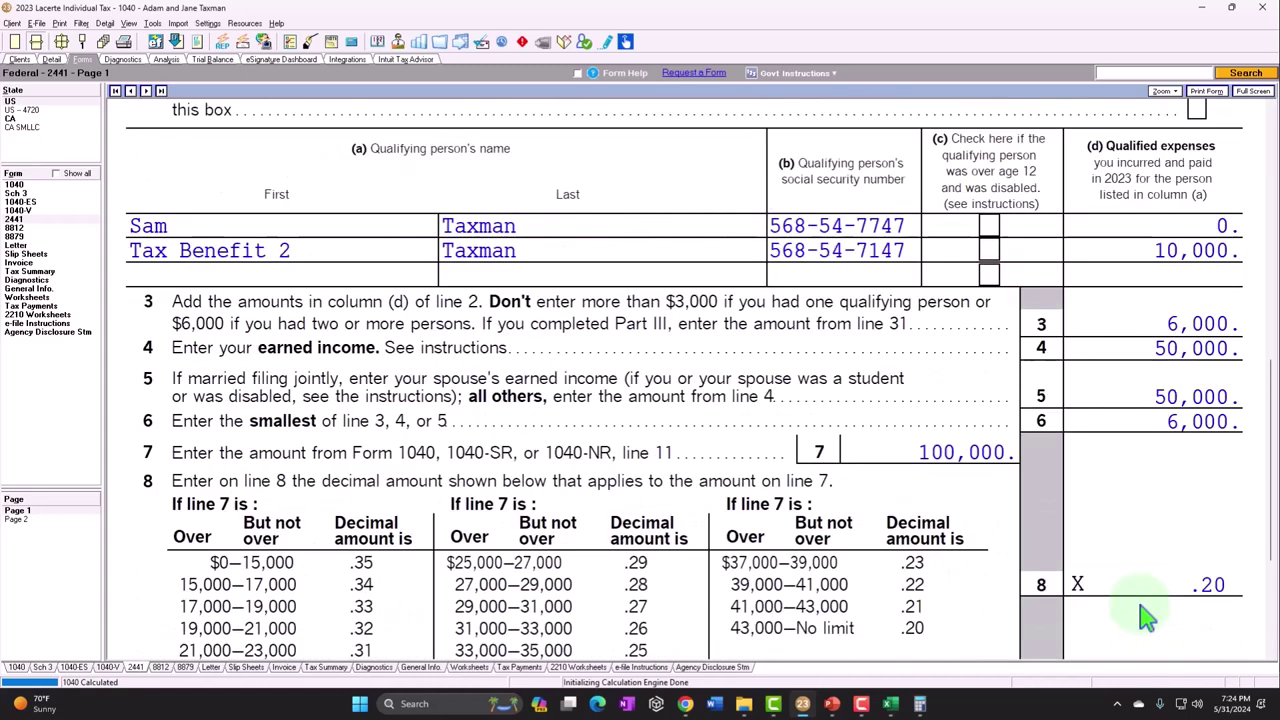
scroll(1147, 617, "up", 1)
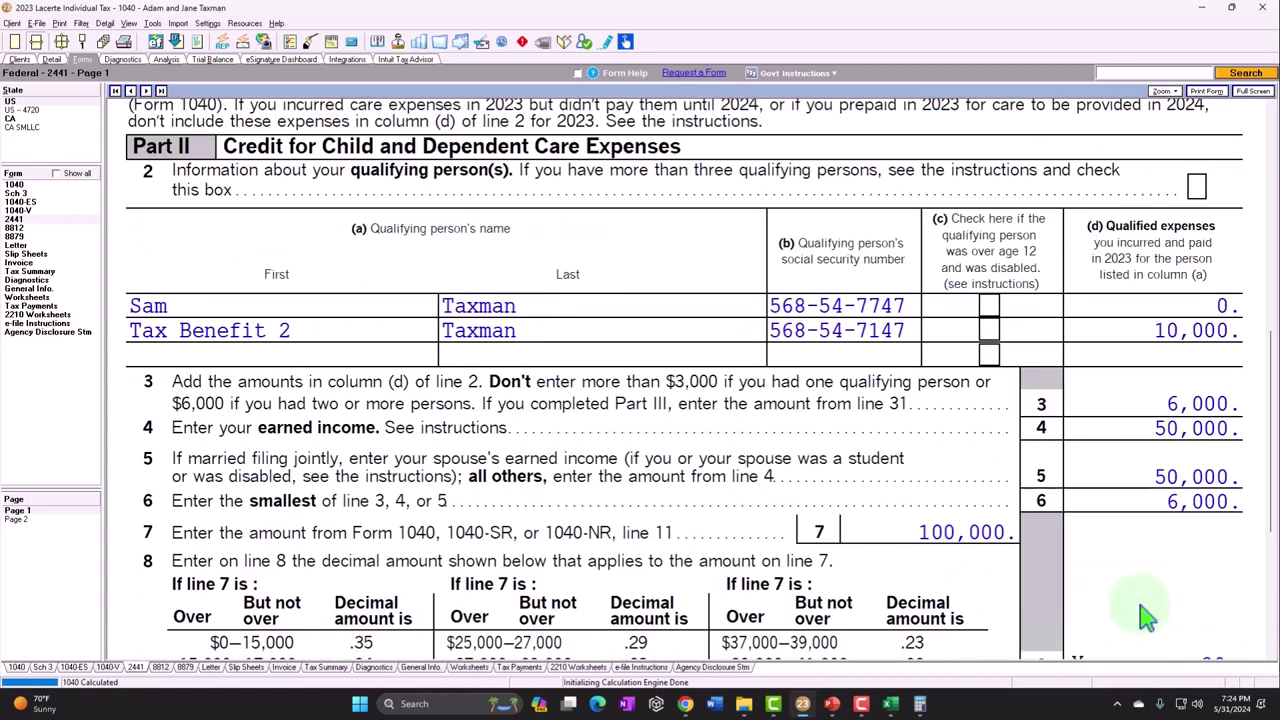
scroll(643, 391, "up", 5)
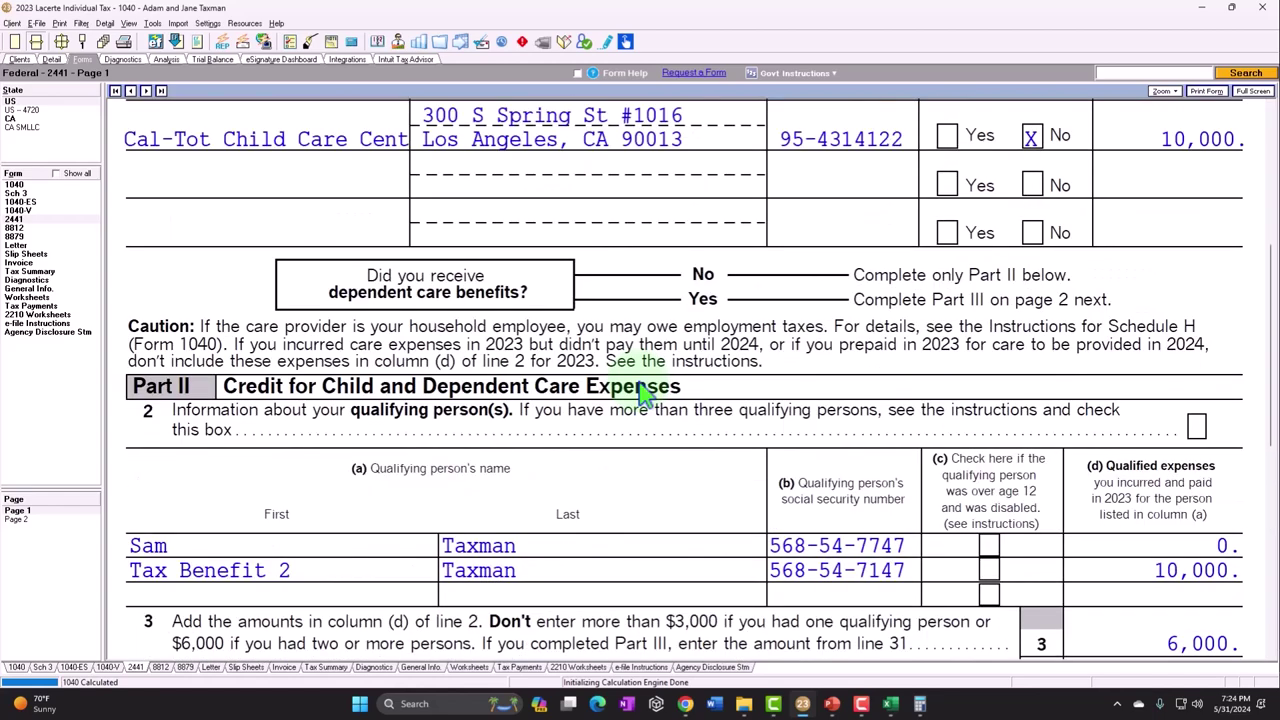
scroll(643, 391, "up", 3)
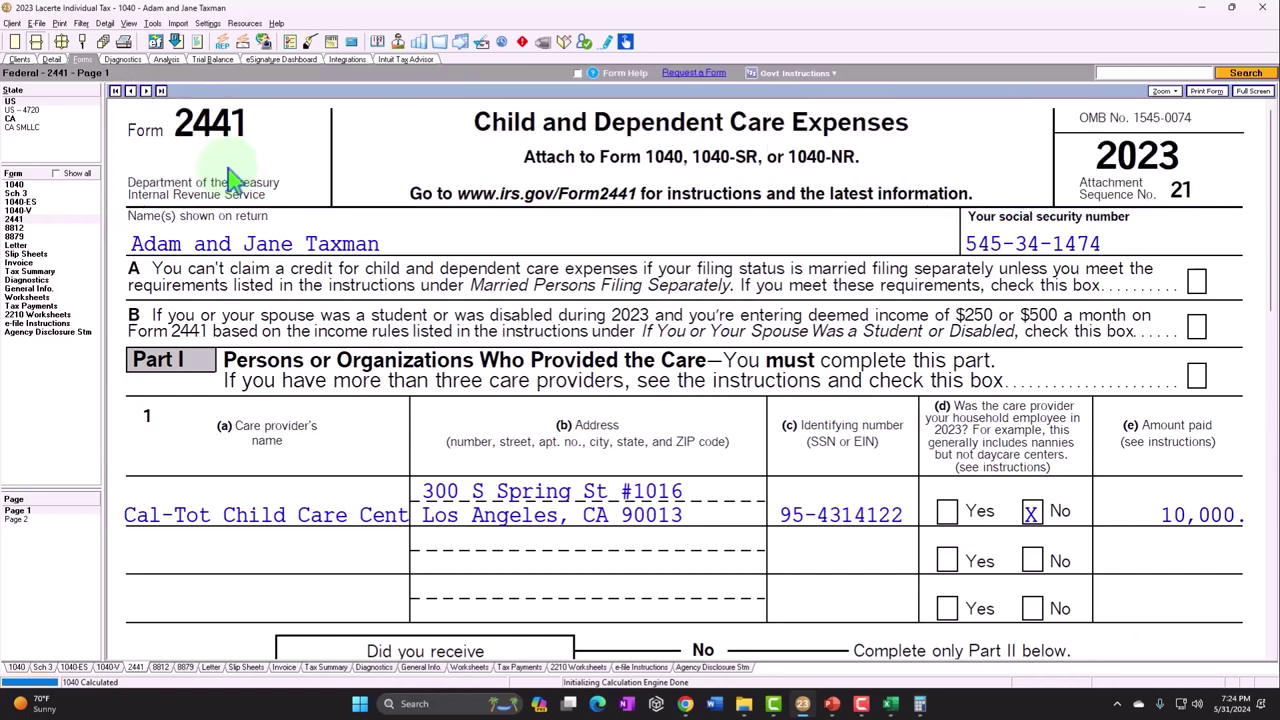
Step: Check the qualified dependent care expense of each of the three dependents in the Form 2441 input
left_click(52, 59)
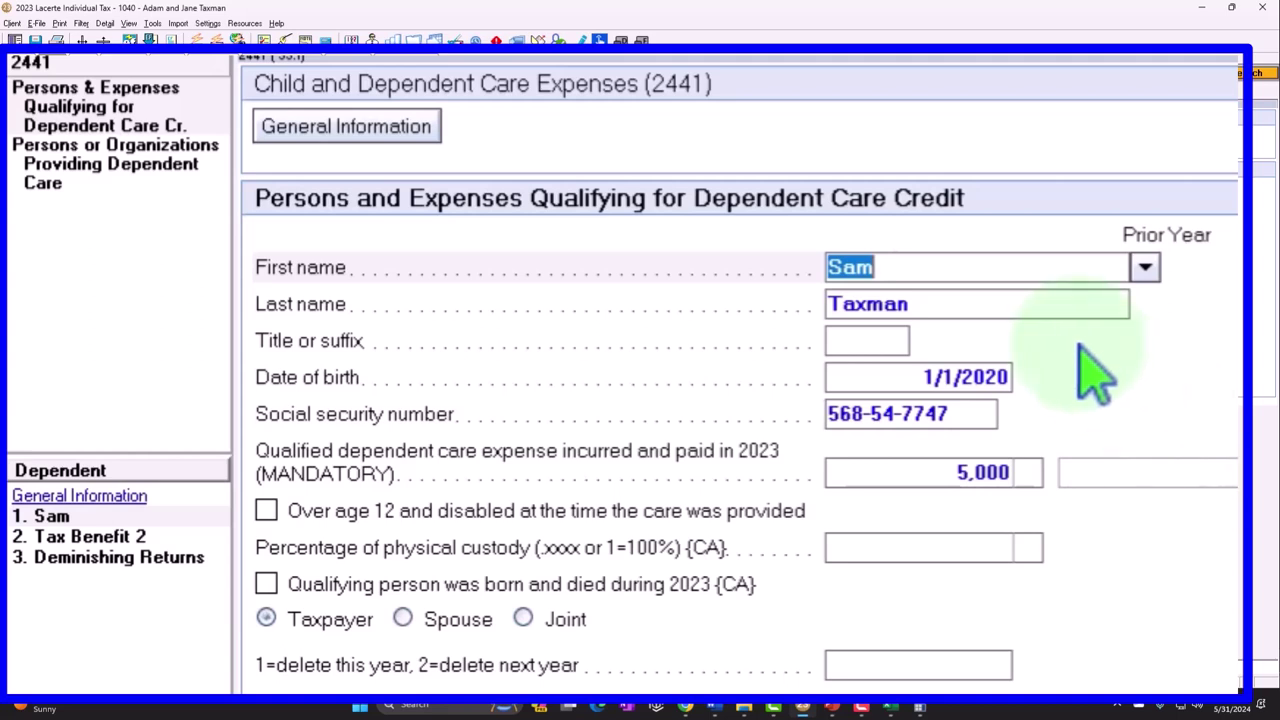
left_click(95, 537)
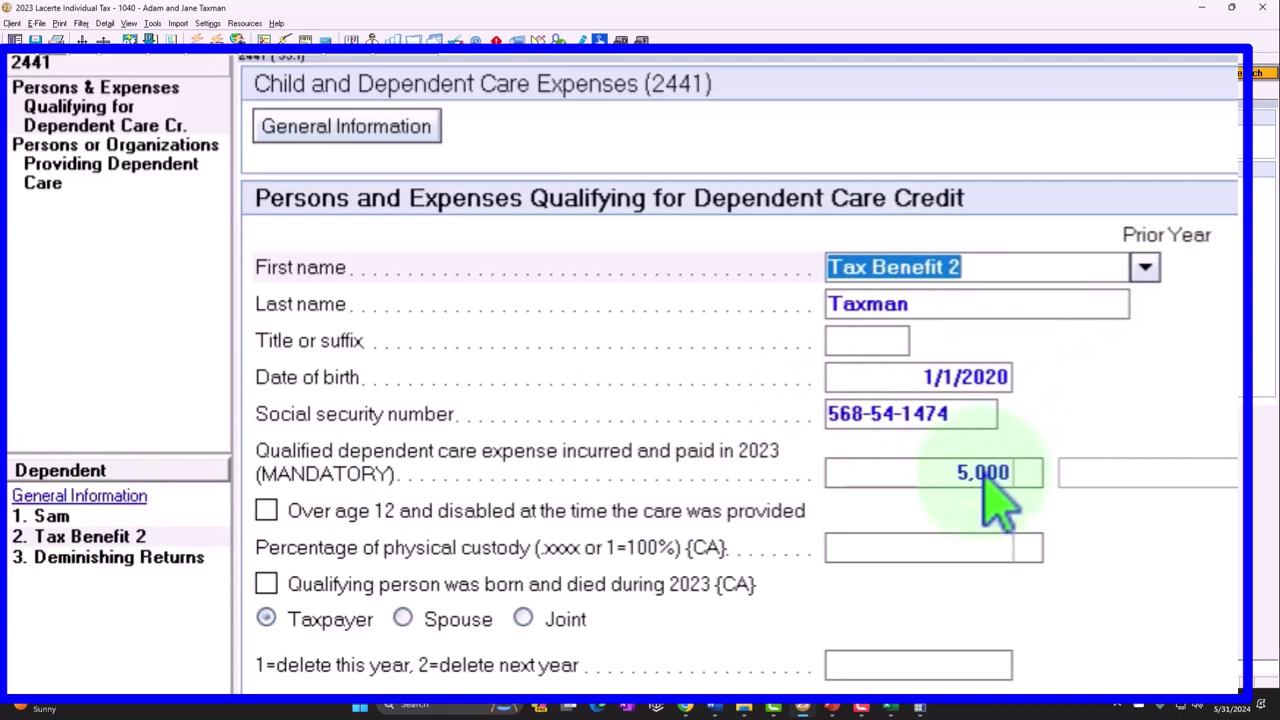
left_click(130, 560)
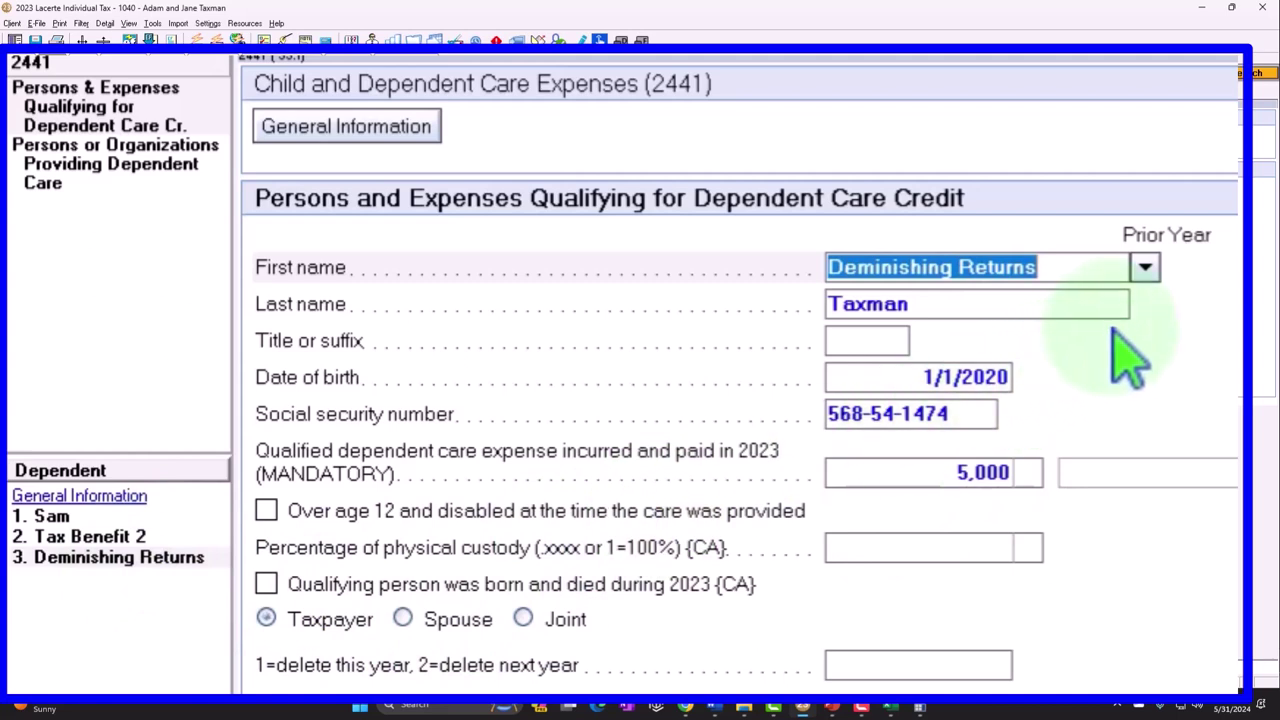
left_click(1032, 312)
key("Tab")
key("Tab")
key("Tab")
key("Tab")
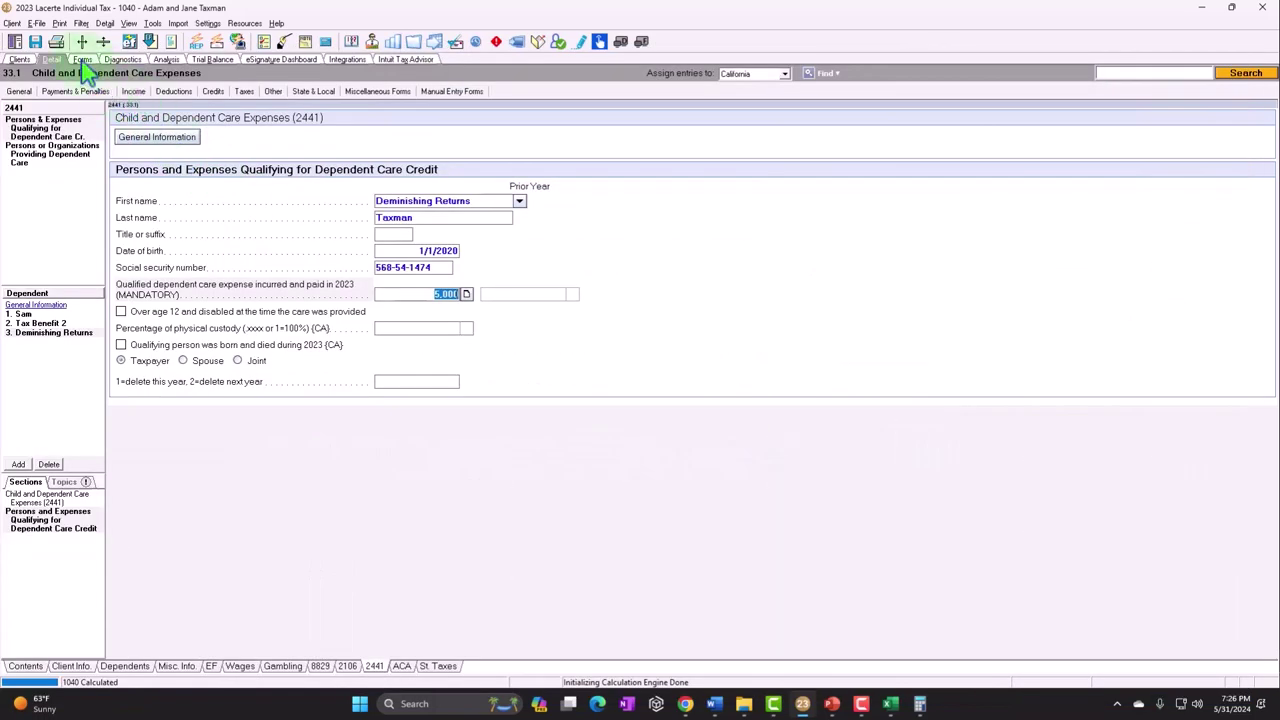
Step: Check the filing status, the listed dependents and their child tax credit boxes on page 1 of Form 1040
left_click(82, 59)
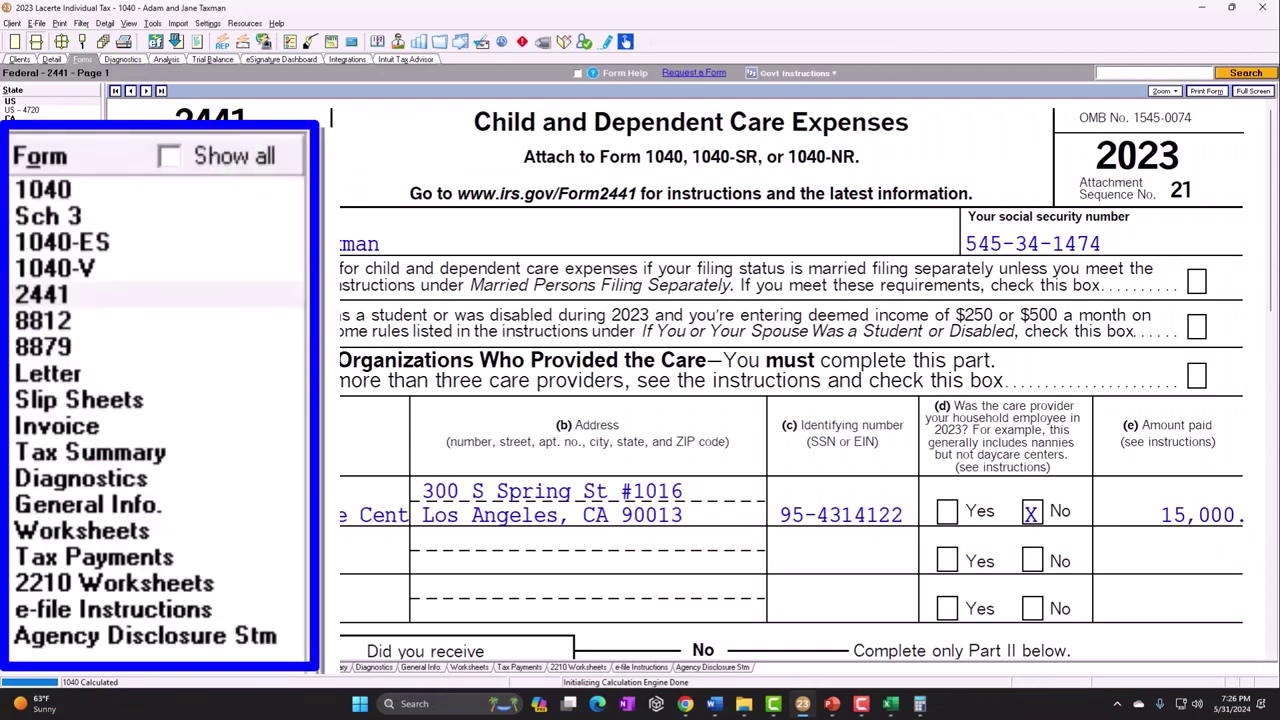
left_click(76, 196)
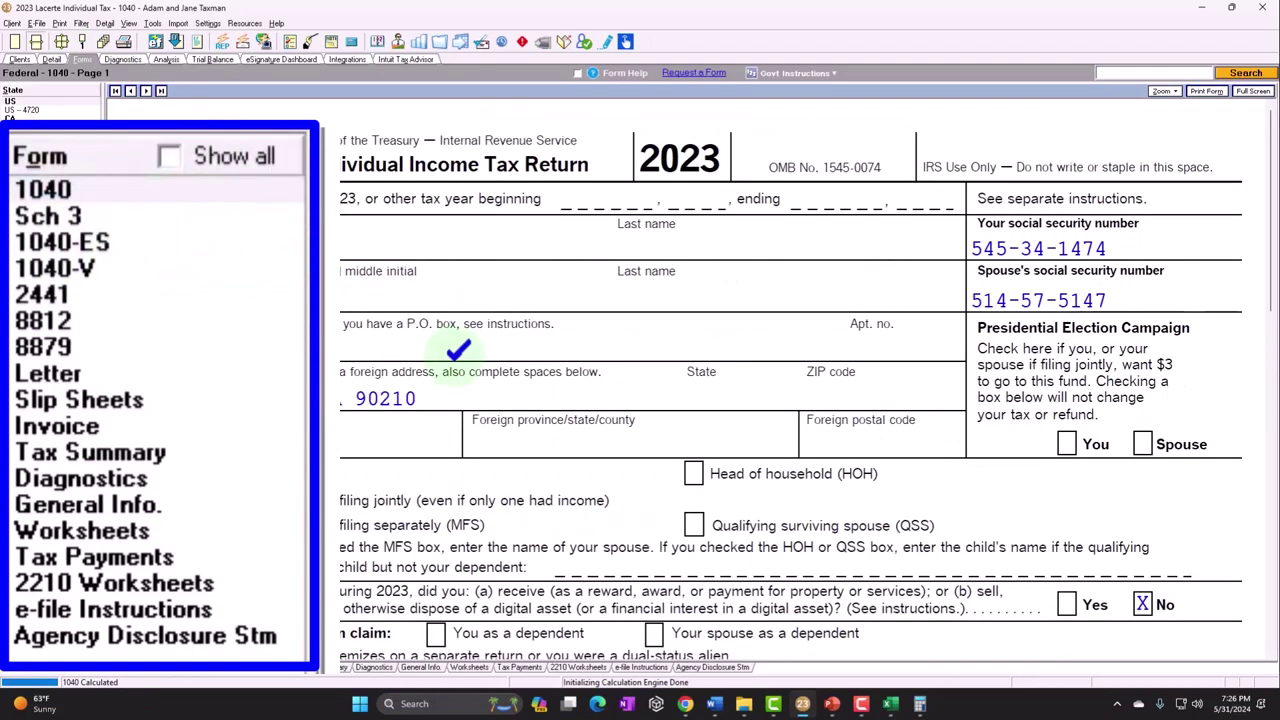
scroll(457, 366, "down", 2)
scroll(371, 366, "down", 5)
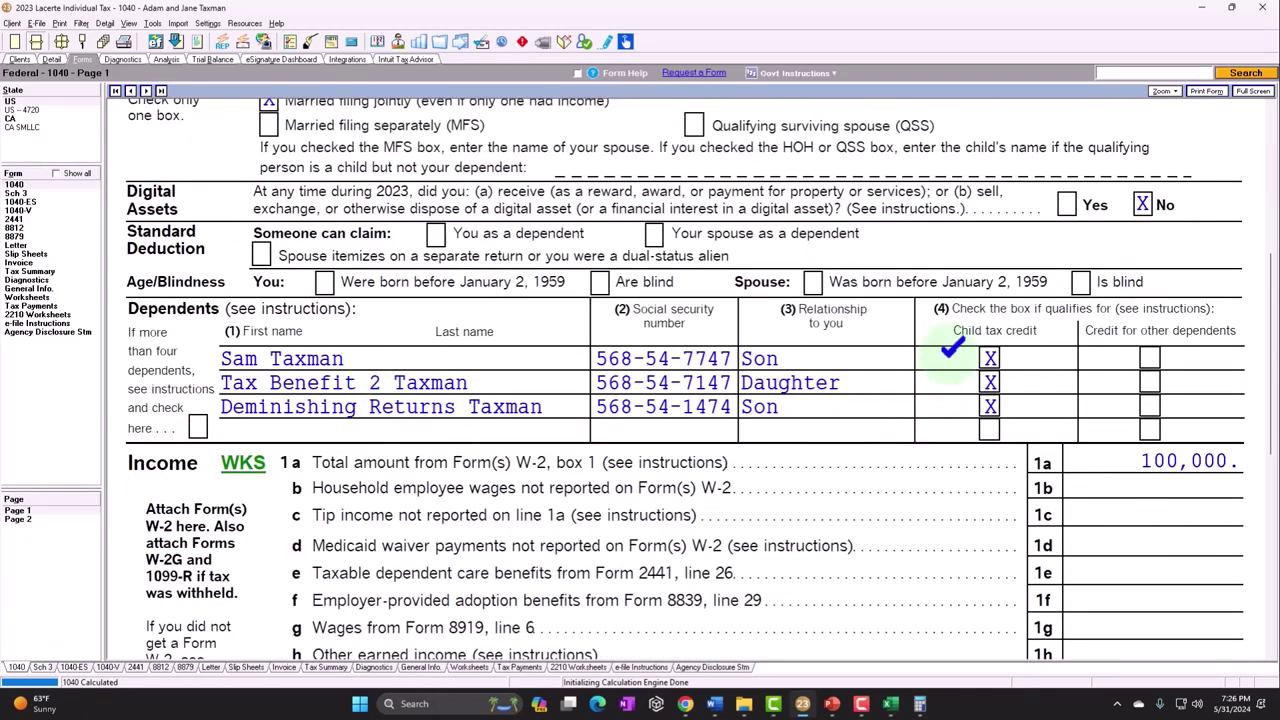
Step: Check the income and standard deduction on Form 1040, and the child tax and Schedule 3 credits on its second page
scroll(950, 347, "down", 7)
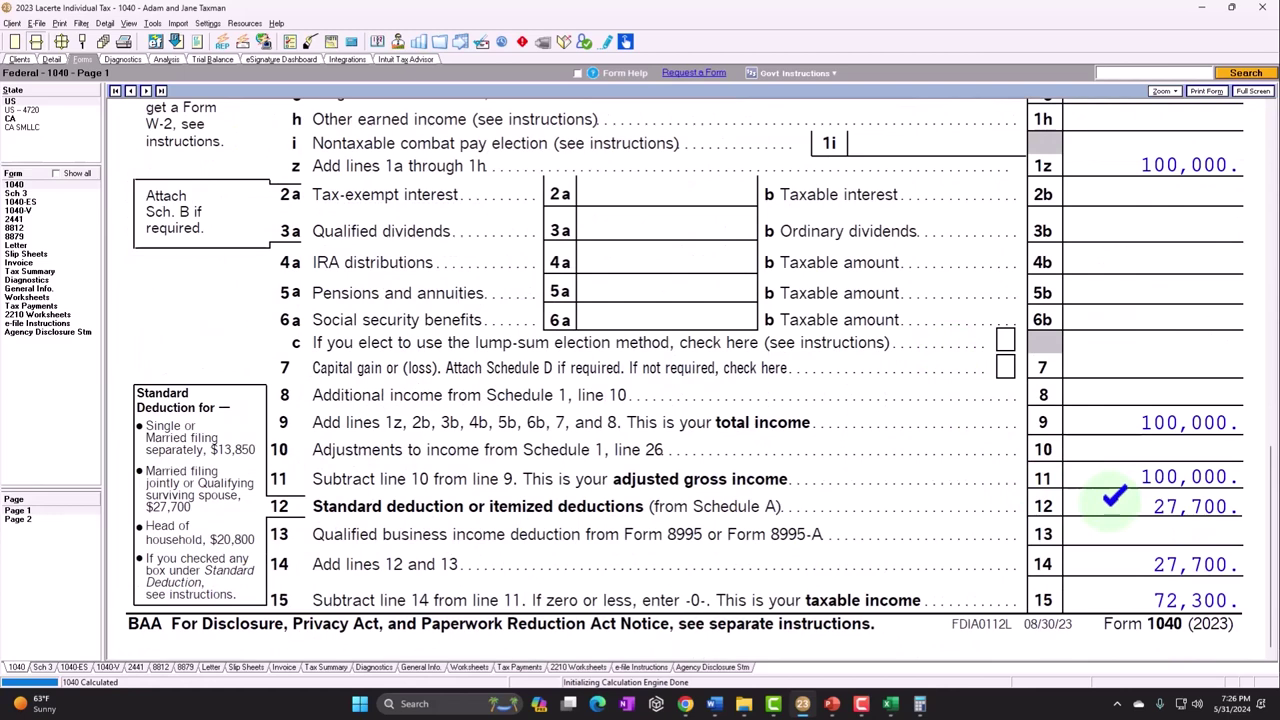
left_click(20, 519)
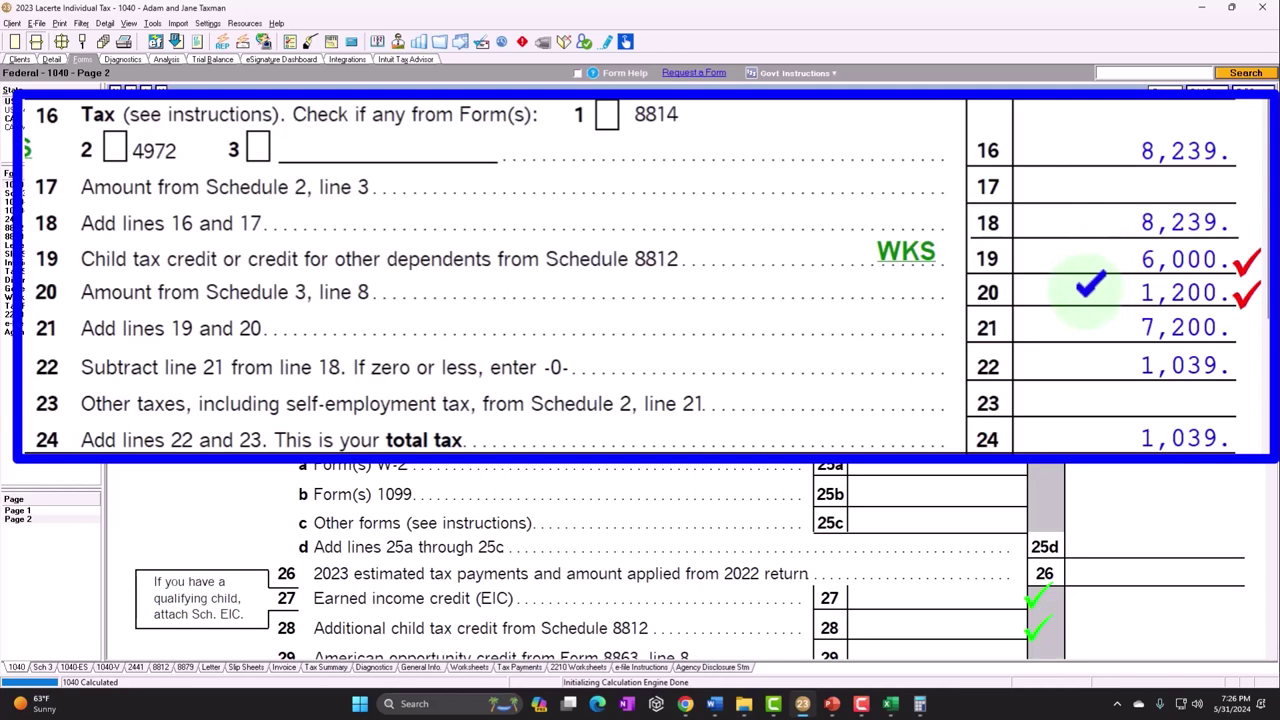
Step: Examine the care expenses of the three dependents, the line 3 limit and the line 11 credit on Form 2441, and return to Form 1040
left_click(14, 219)
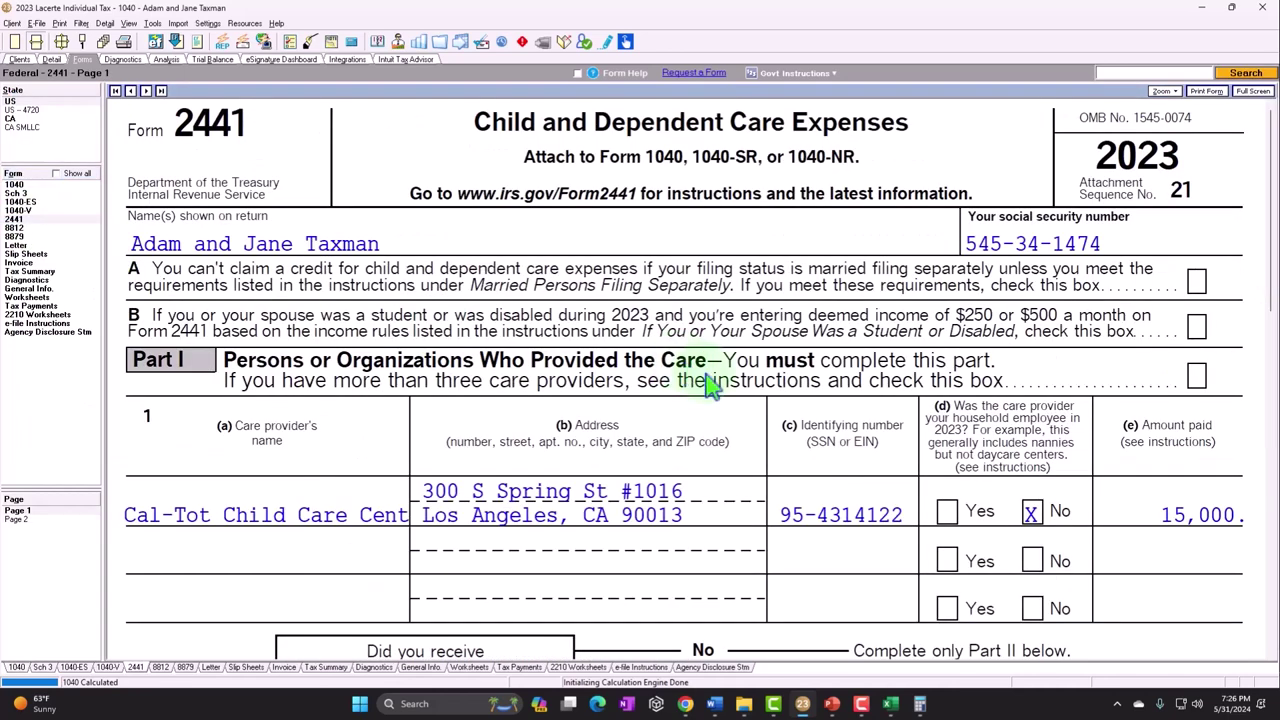
scroll(705, 383, "down", 4)
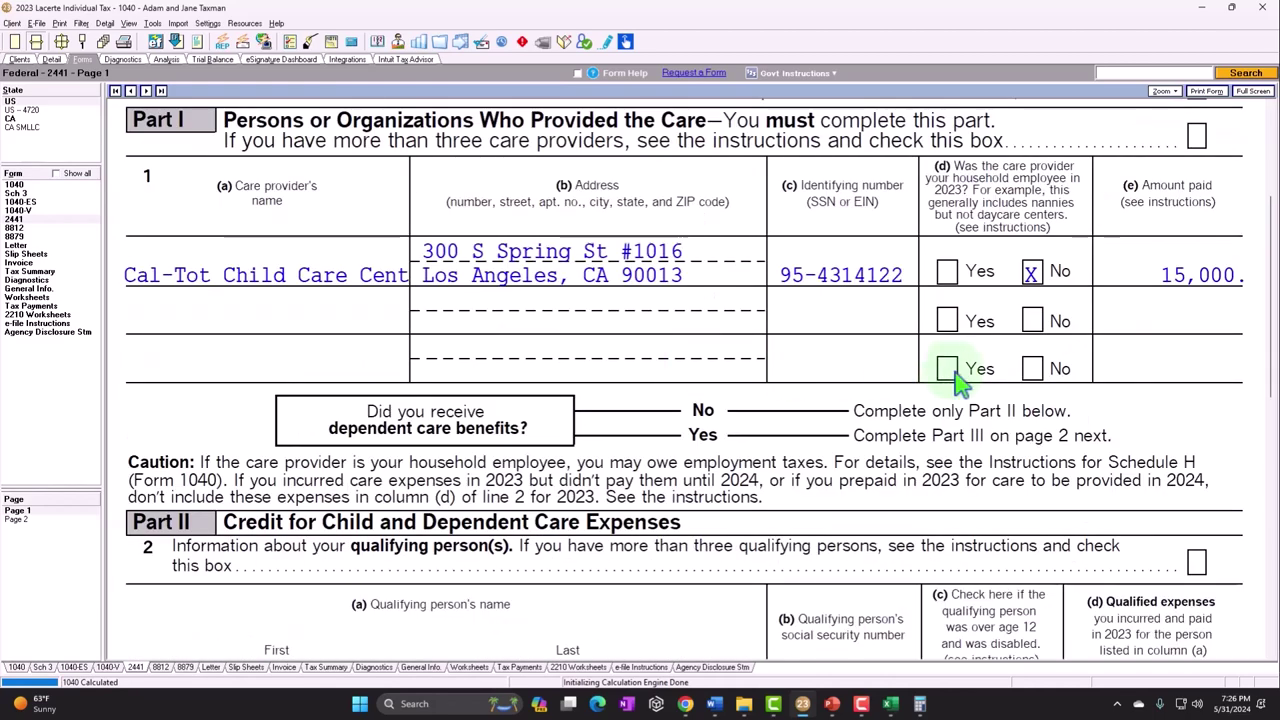
scroll(1145, 278, "down", 3)
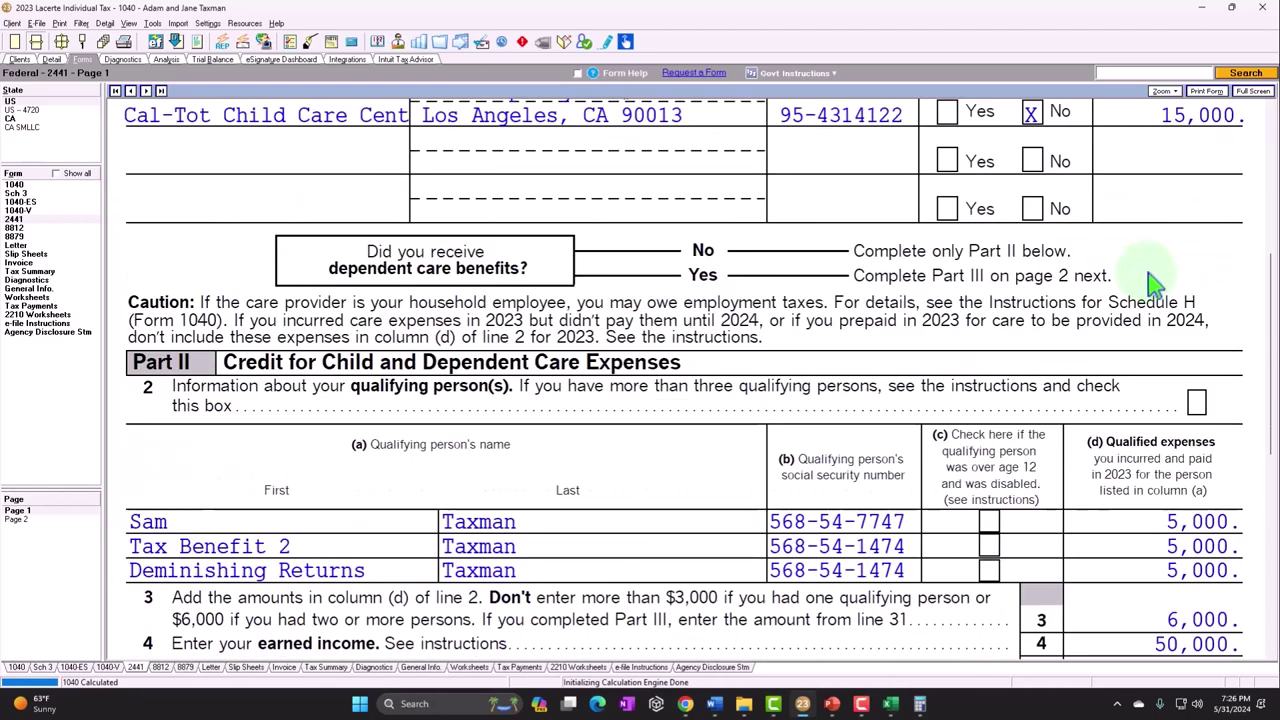
scroll(1140, 282, "down", 3)
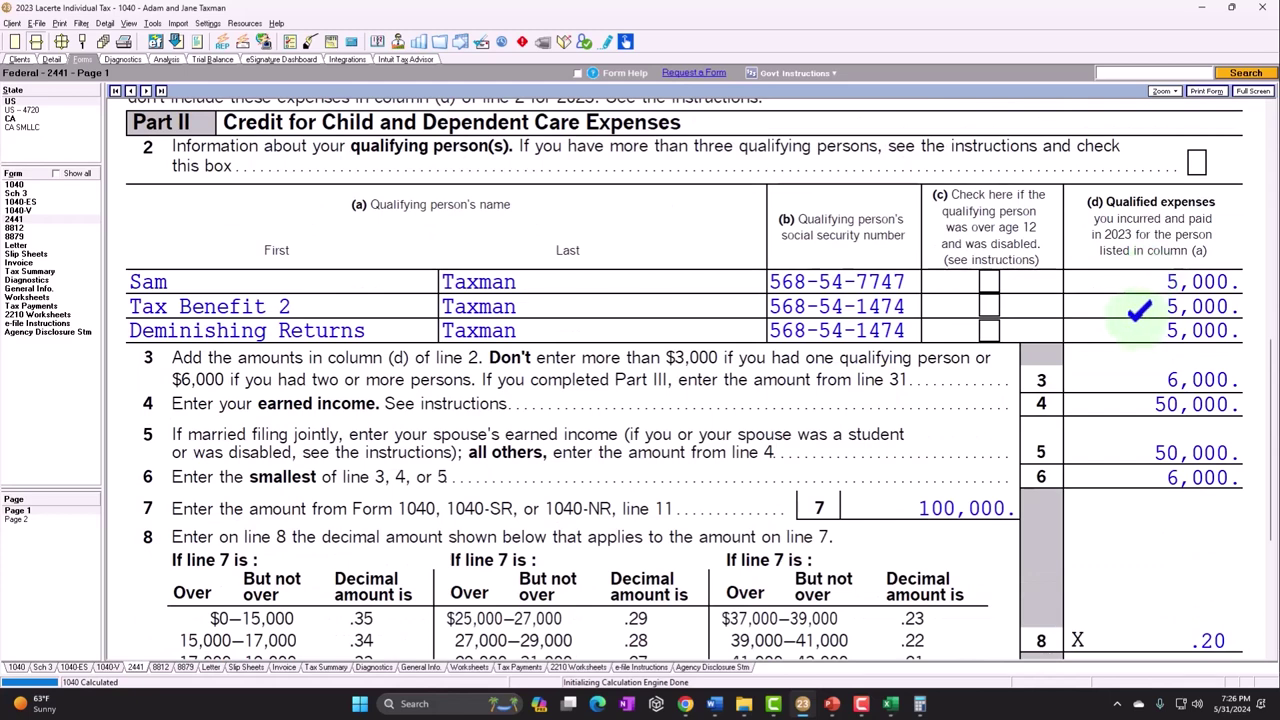
scroll(1140, 312, "down", 1)
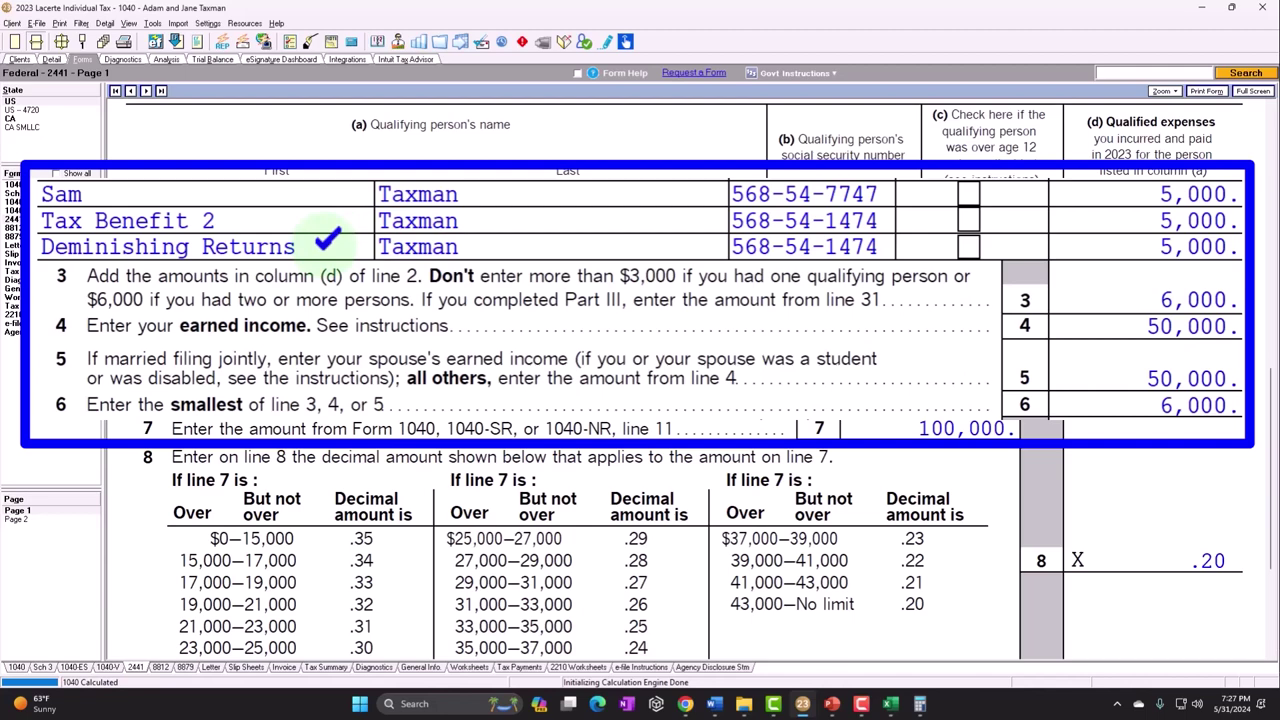
scroll(366, 240, "down", 2)
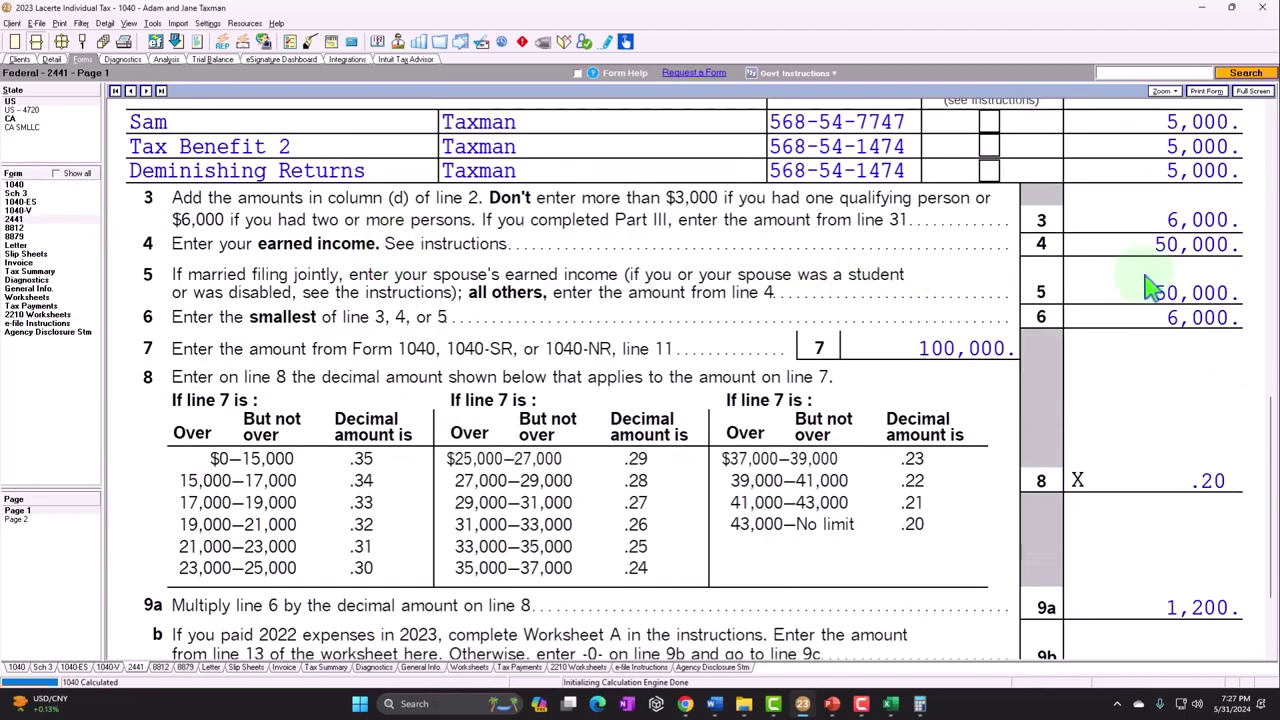
scroll(1150, 270, "down", 2)
scroll(1150, 505, "down", 1)
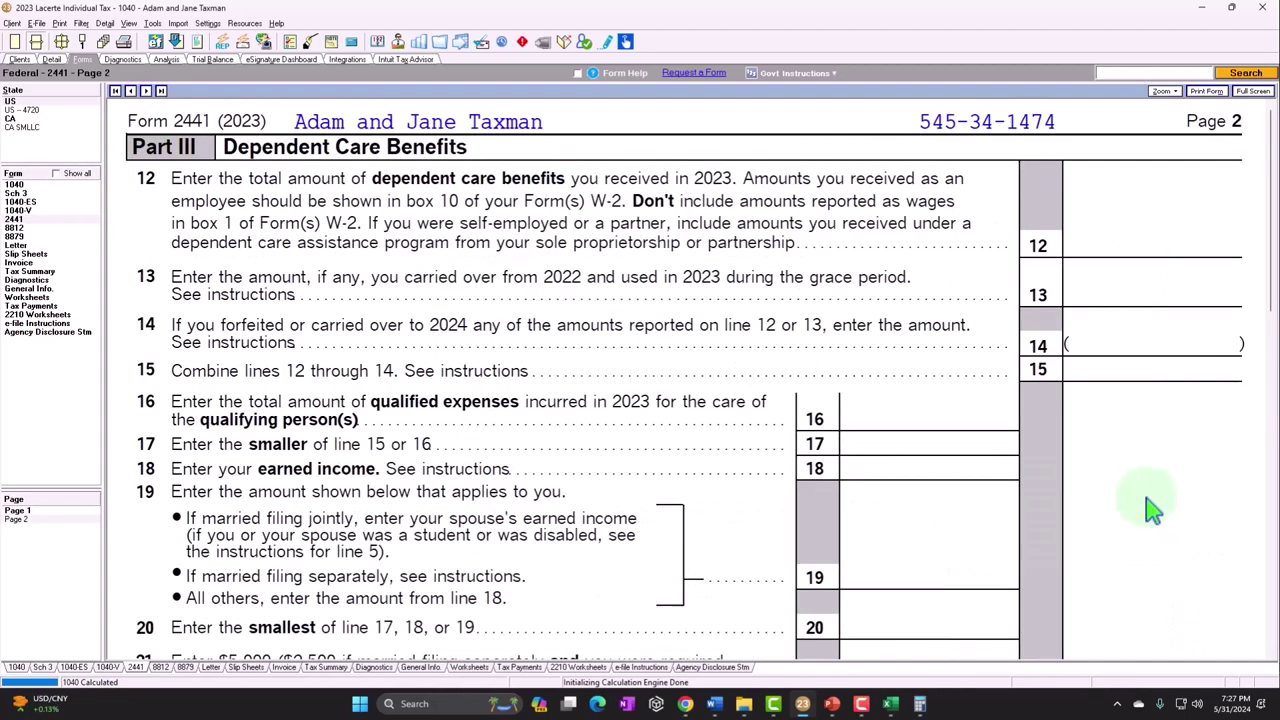
scroll(1150, 505, "up", 1)
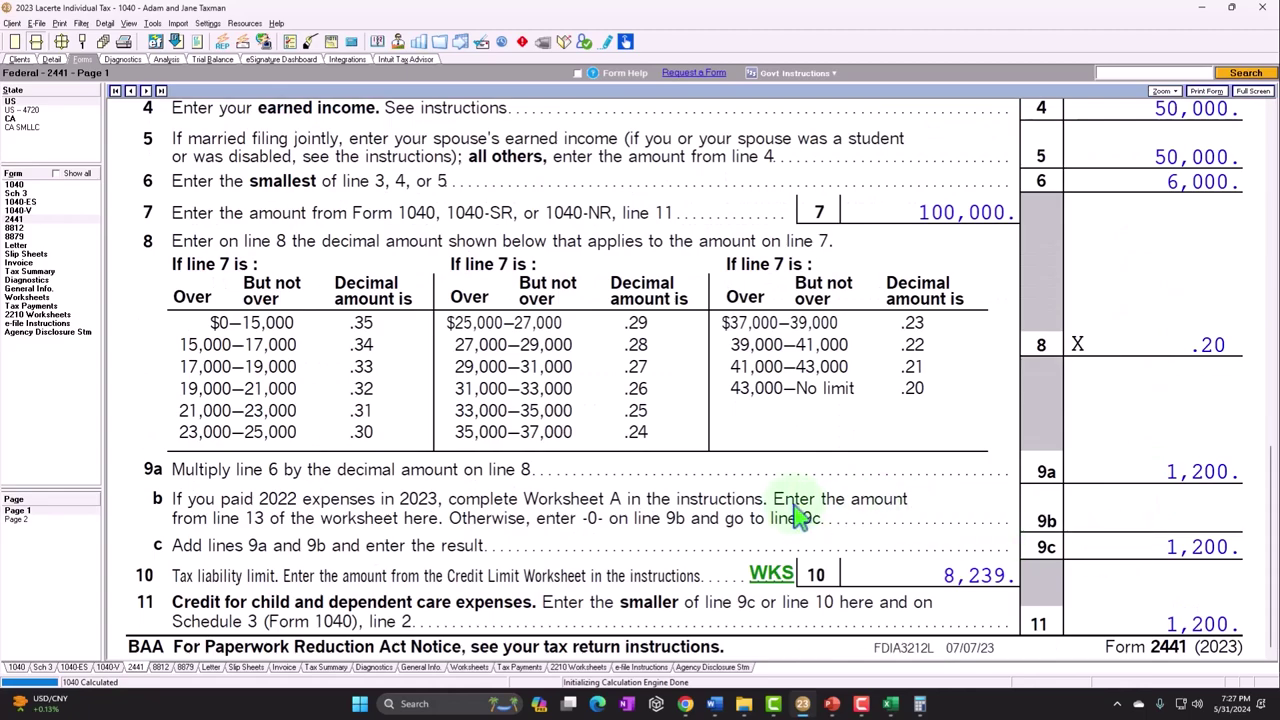
scroll(795, 487, "up", 15)
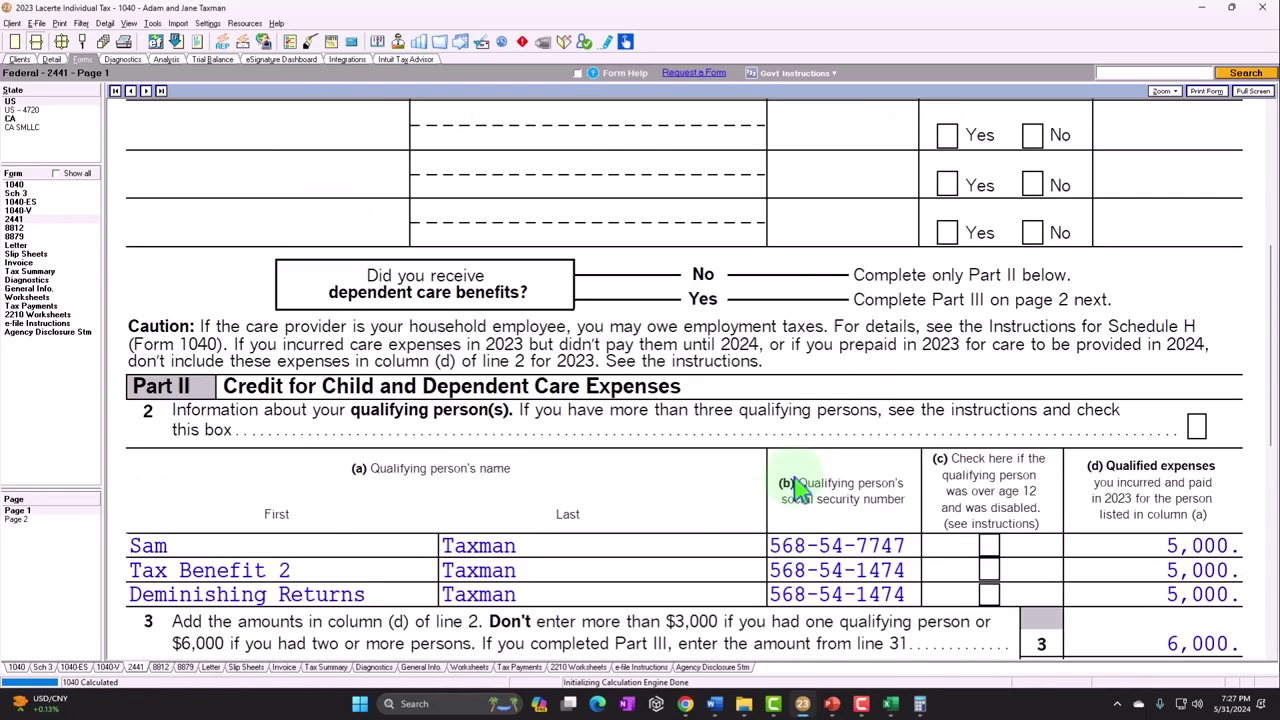
scroll(797, 487, "up", 2)
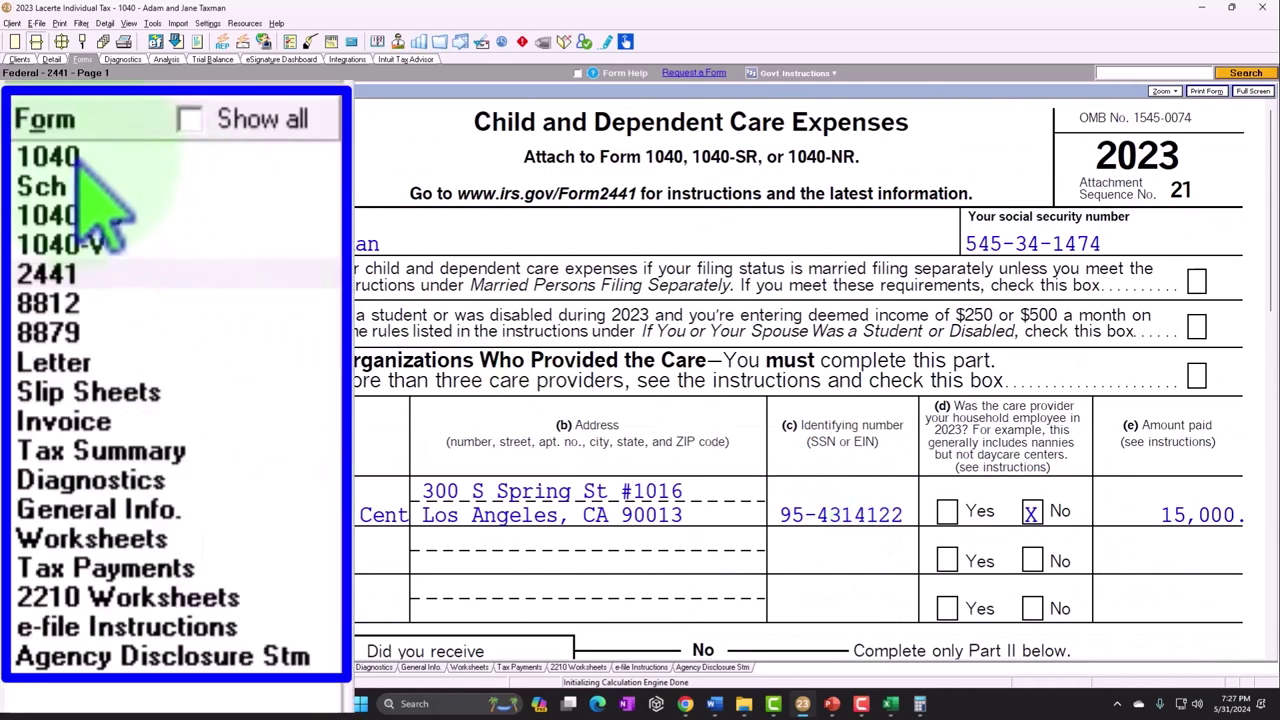
left_click(40, 158)
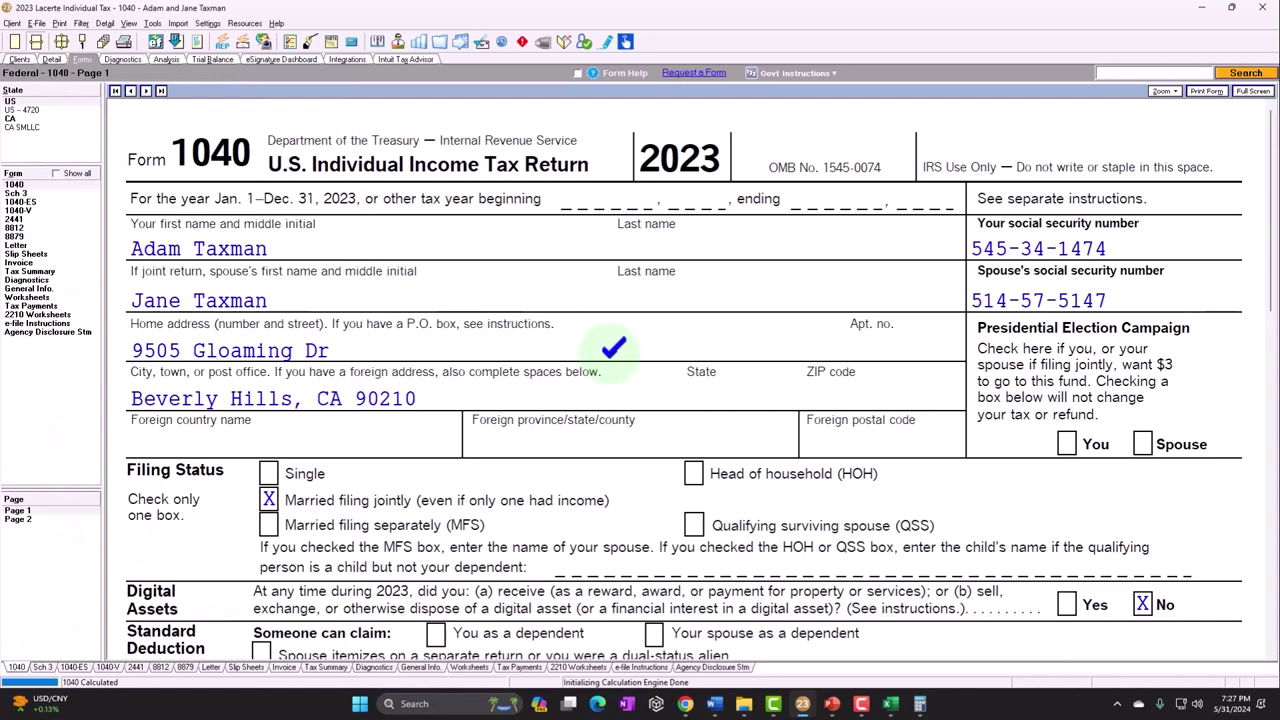
scroll(613, 347, "down", 3)
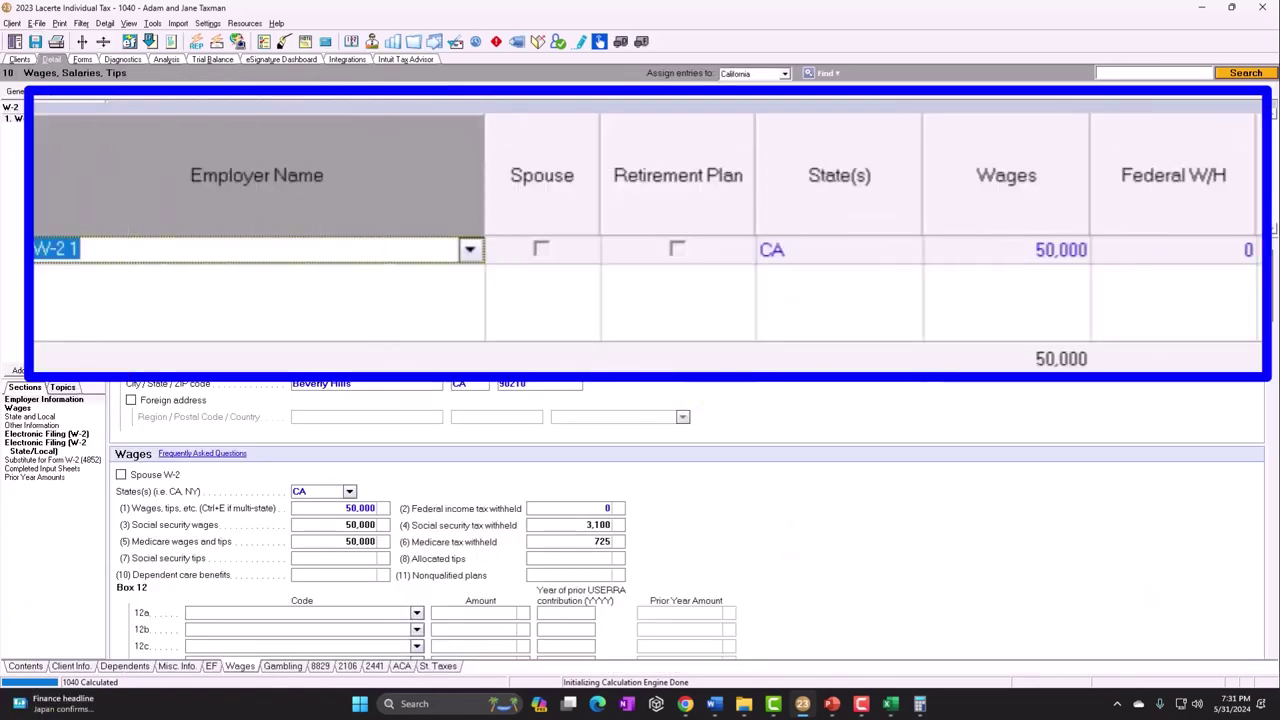
Step: Set the wages of the first W-2 to 100,000 and check the credits on page 2 of Form 1040
key("Tab")
key("Tab")
key("Tab")
key("Tab")
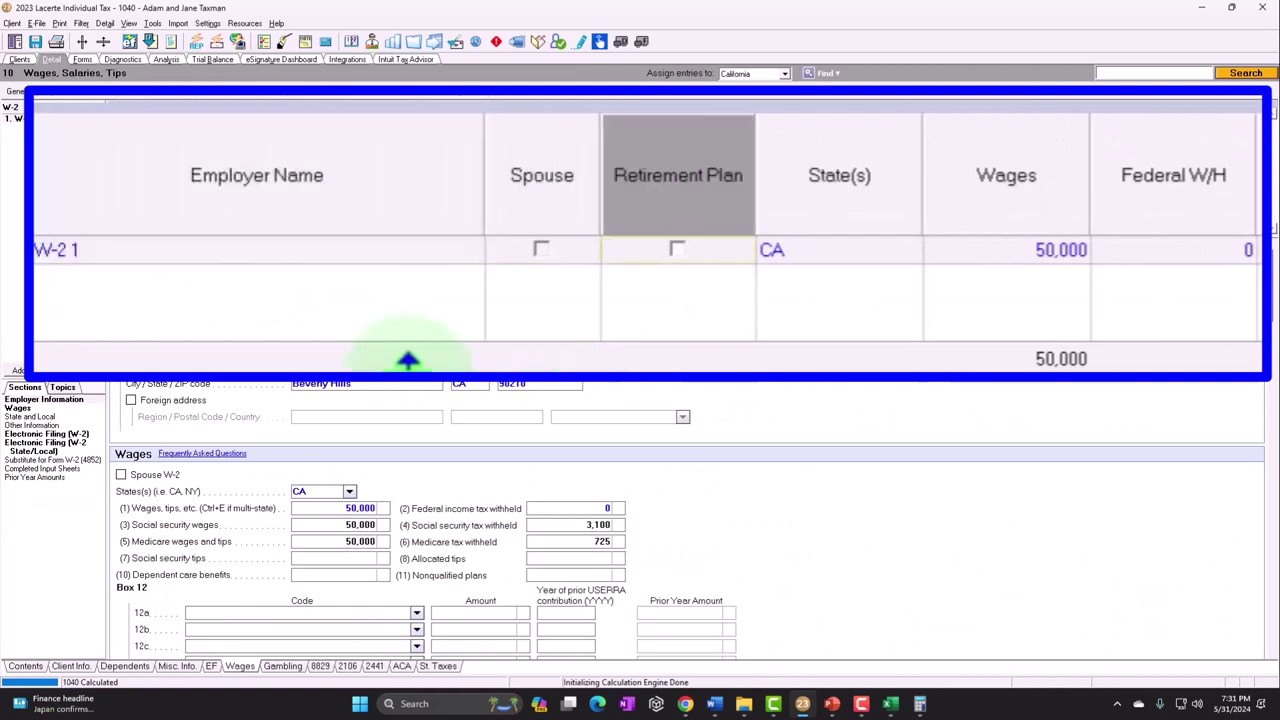
type("100,00")
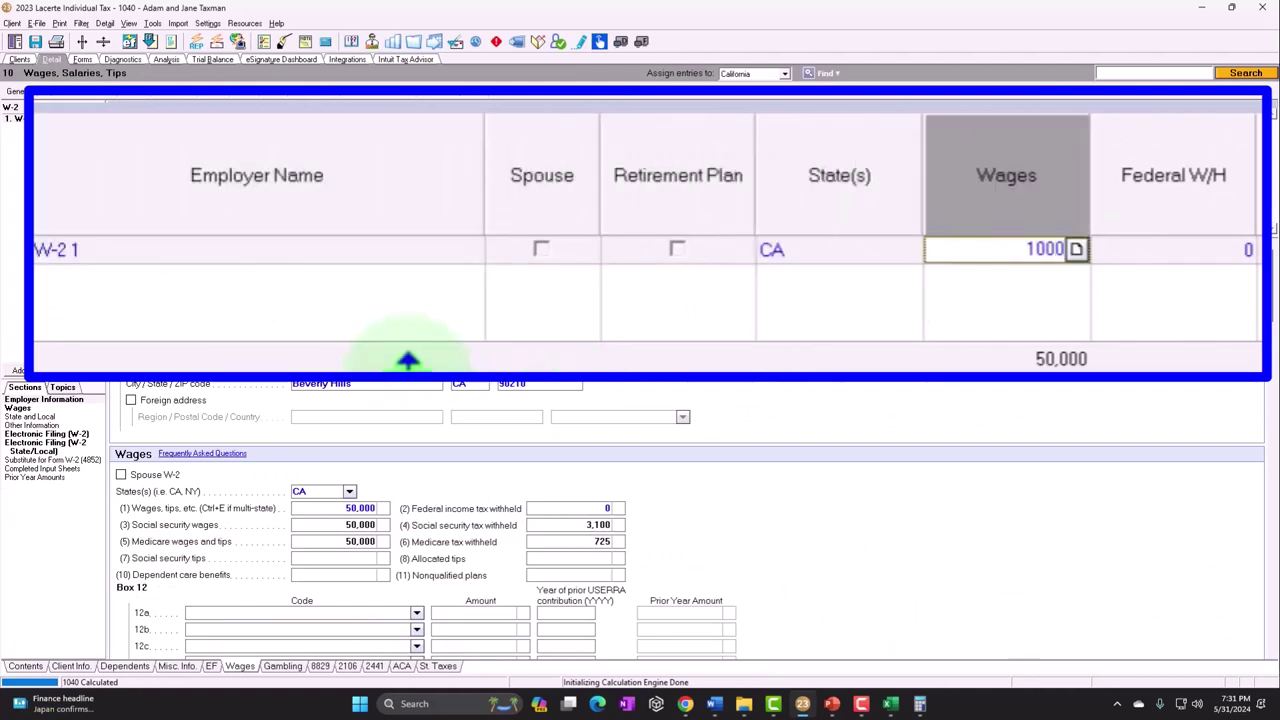
type("0")
key("Tab")
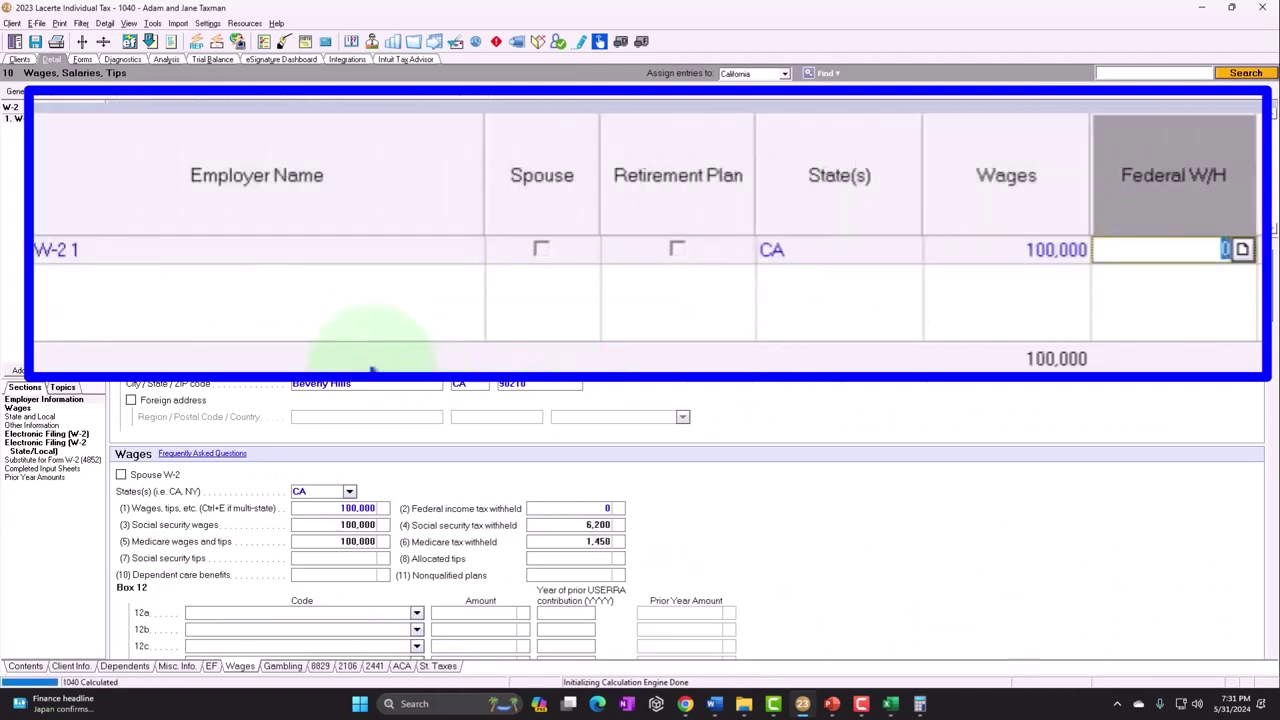
left_click(83, 60)
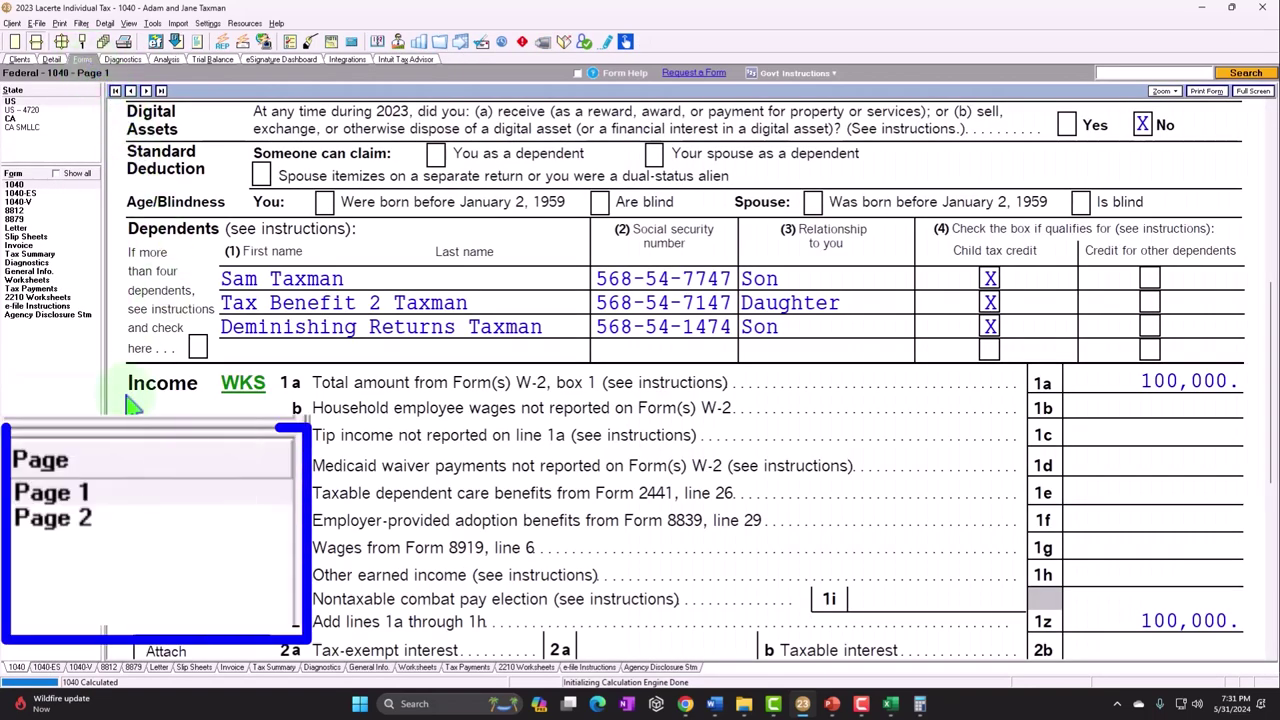
left_click(22, 519)
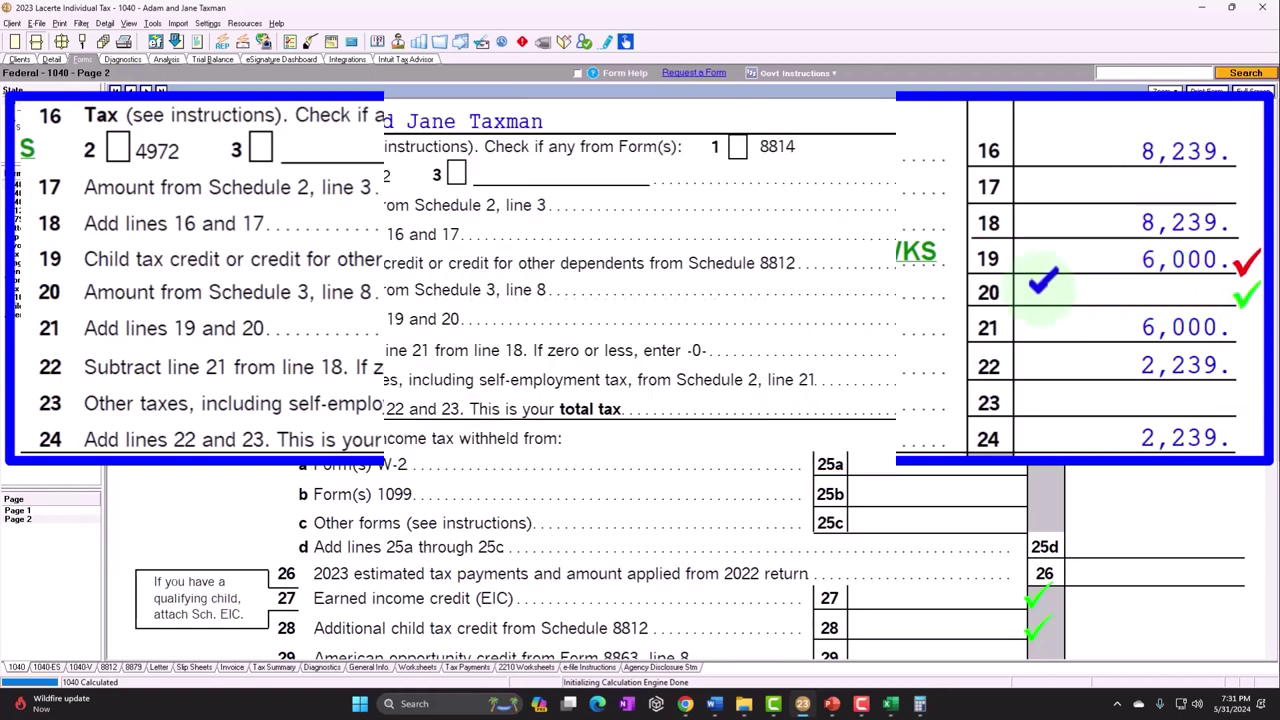
Step: In the Form 2441 input, set the spouse's number of months disabled or full-time student to 12
left_click(52, 60)
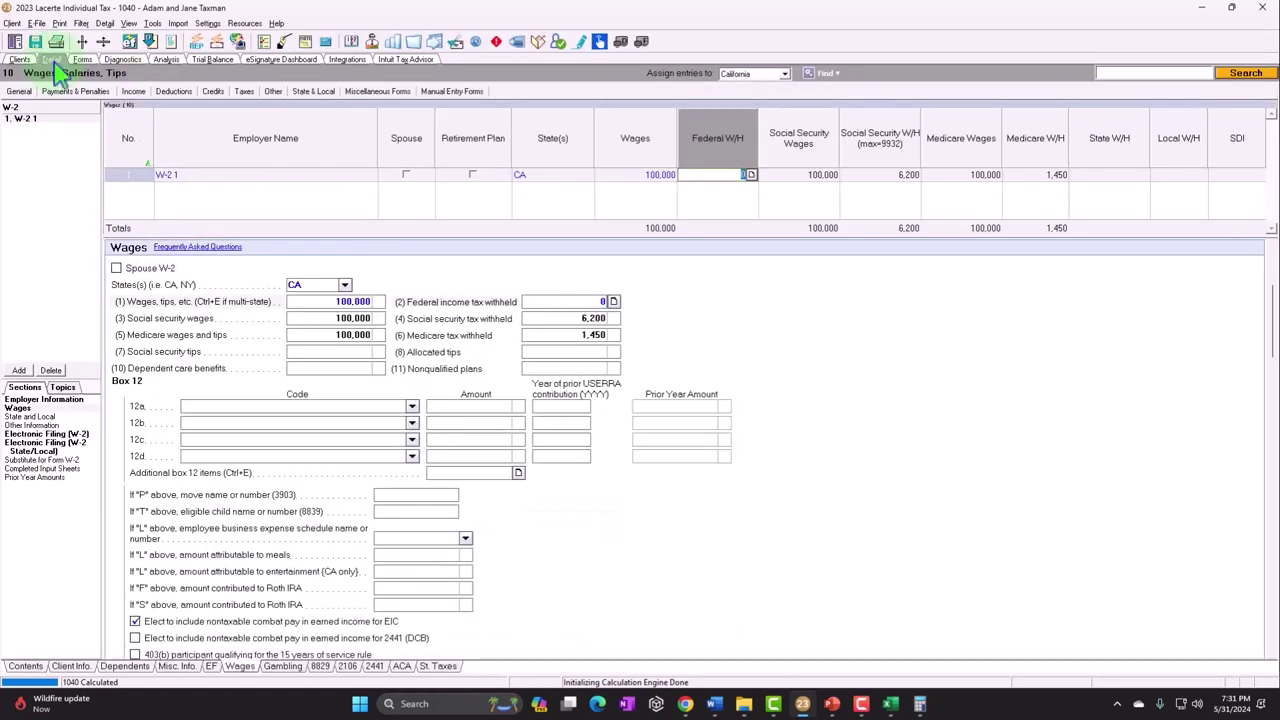
left_click(374, 666)
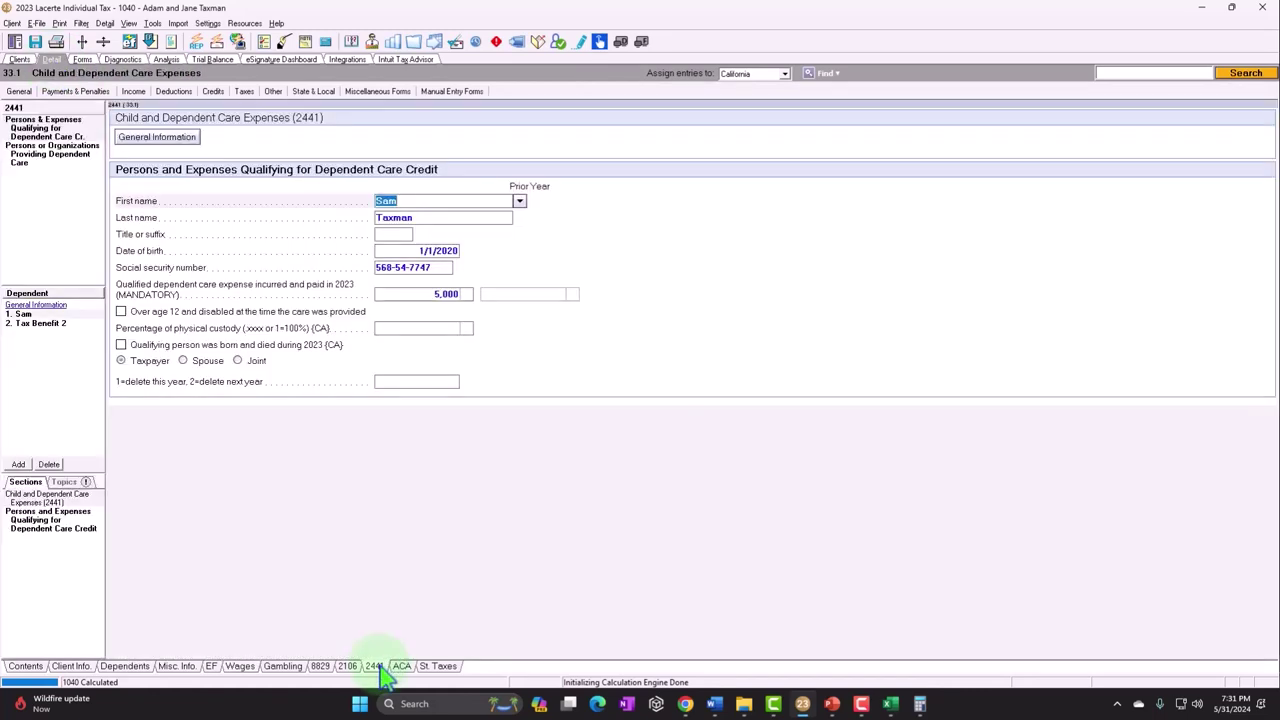
left_click(51, 322)
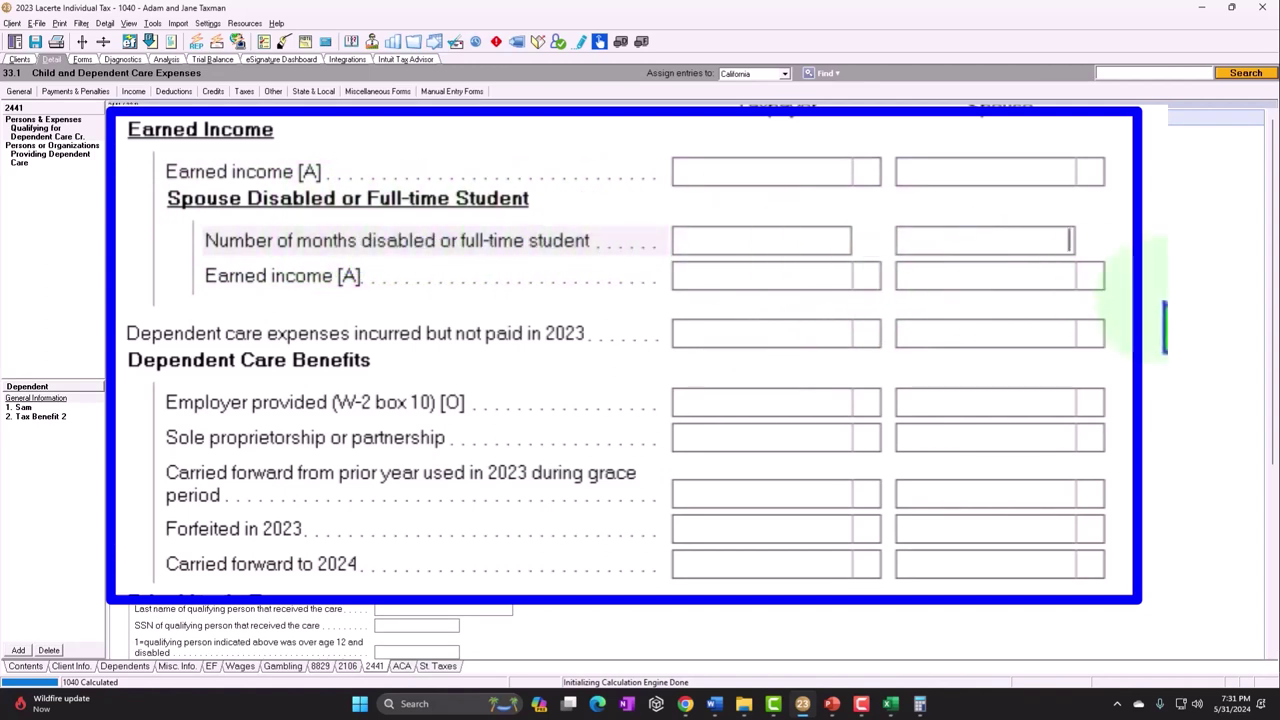
type("12")
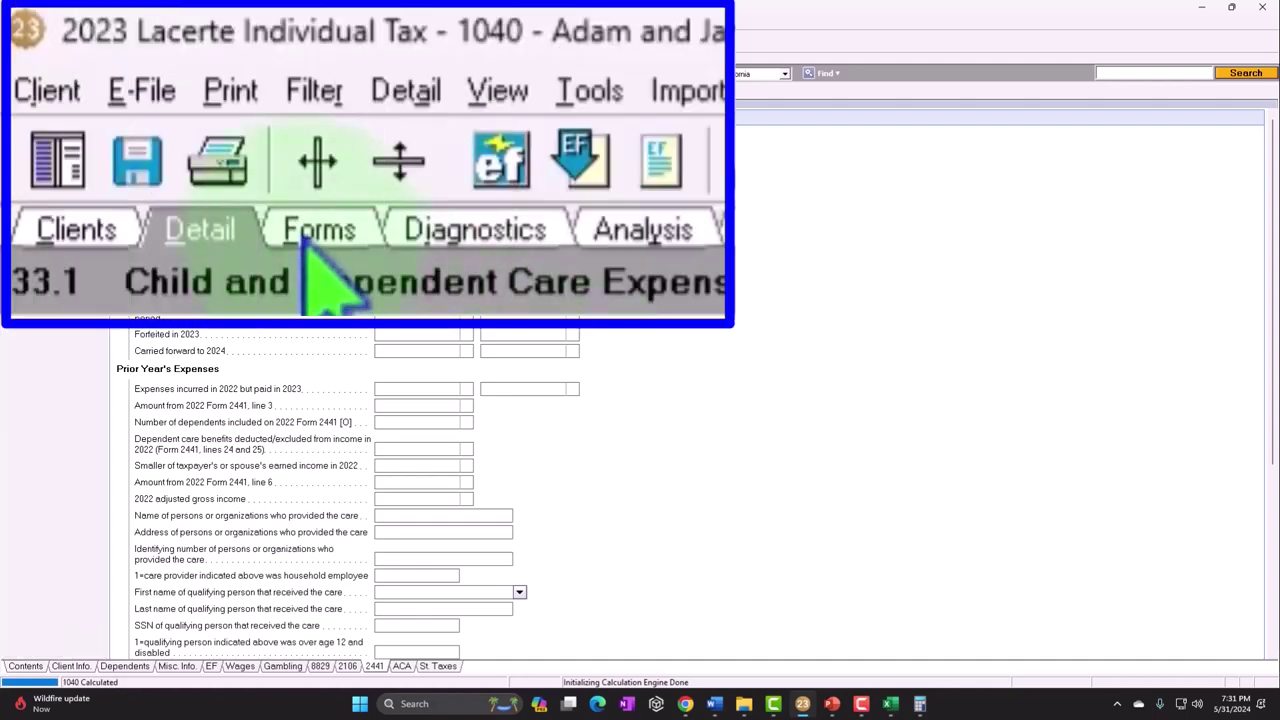
Step: Check the credits on page 2 of Form 1040, and the student box, earned income and line 3 limit on Form 2441
left_click(82, 59)
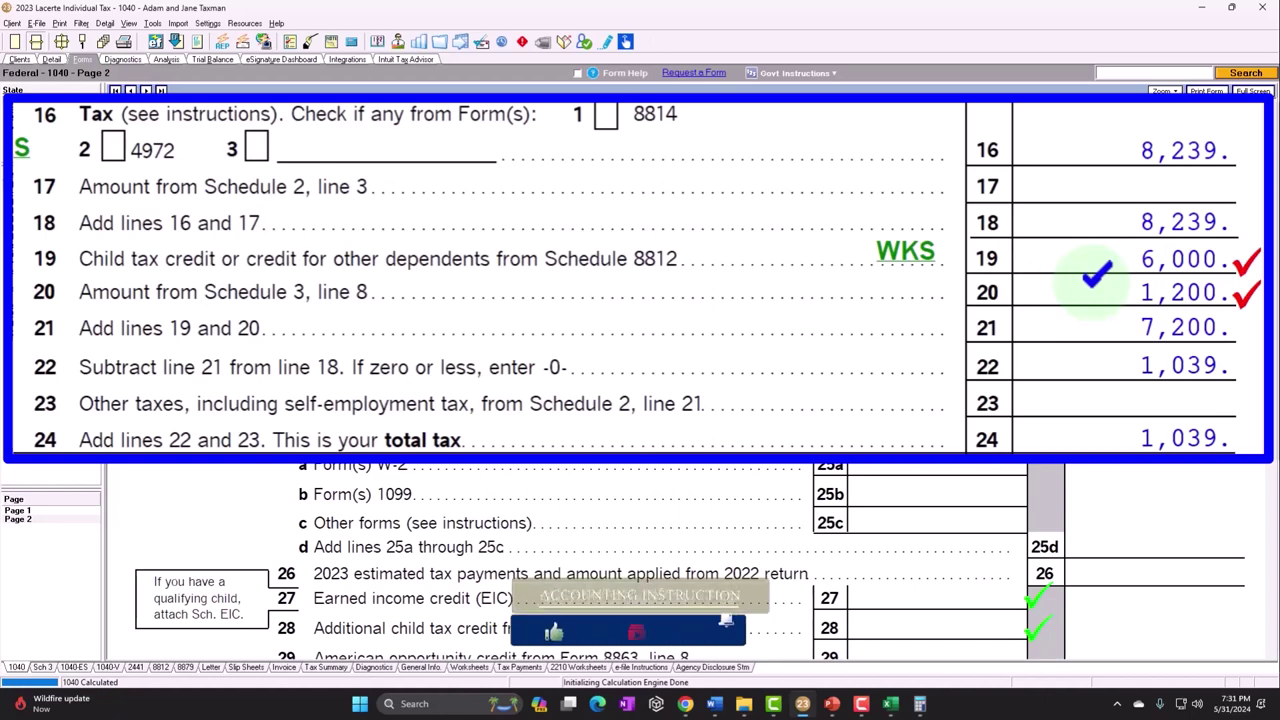
left_click(36, 219)
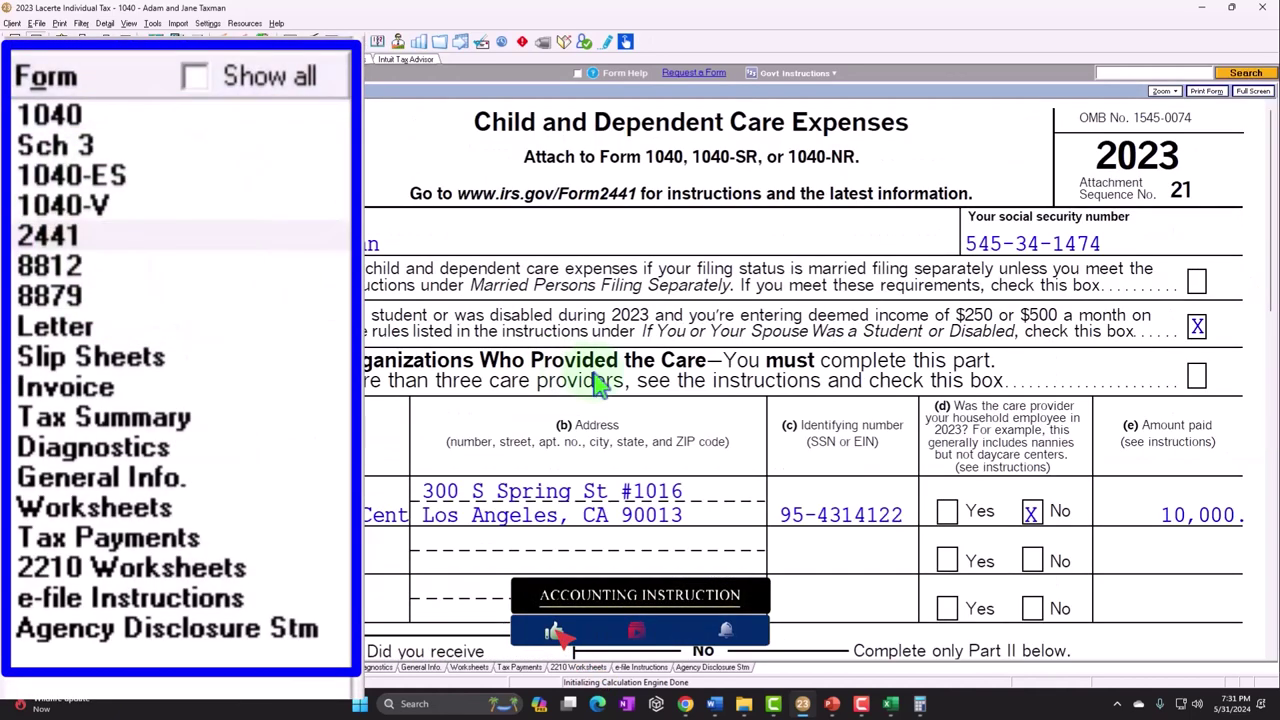
scroll(668, 390, "down", 1)
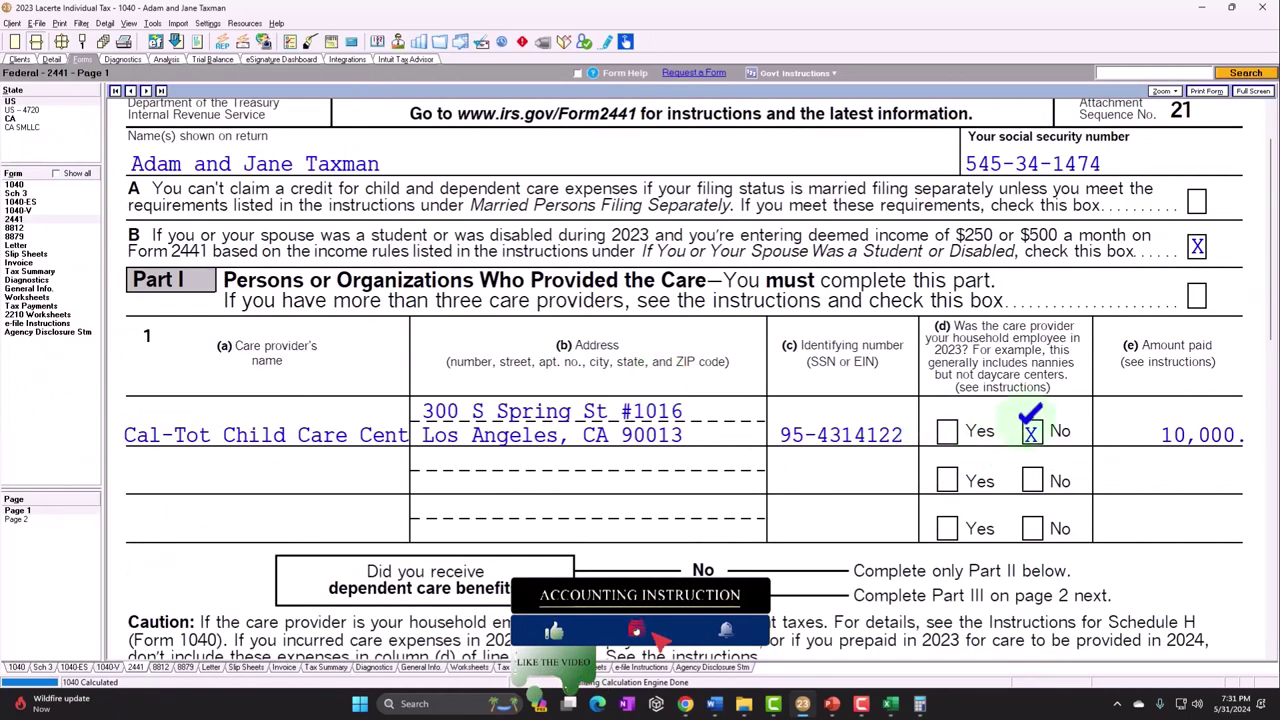
scroll(1125, 425, "down", 5)
scroll(1125, 425, "down", 1)
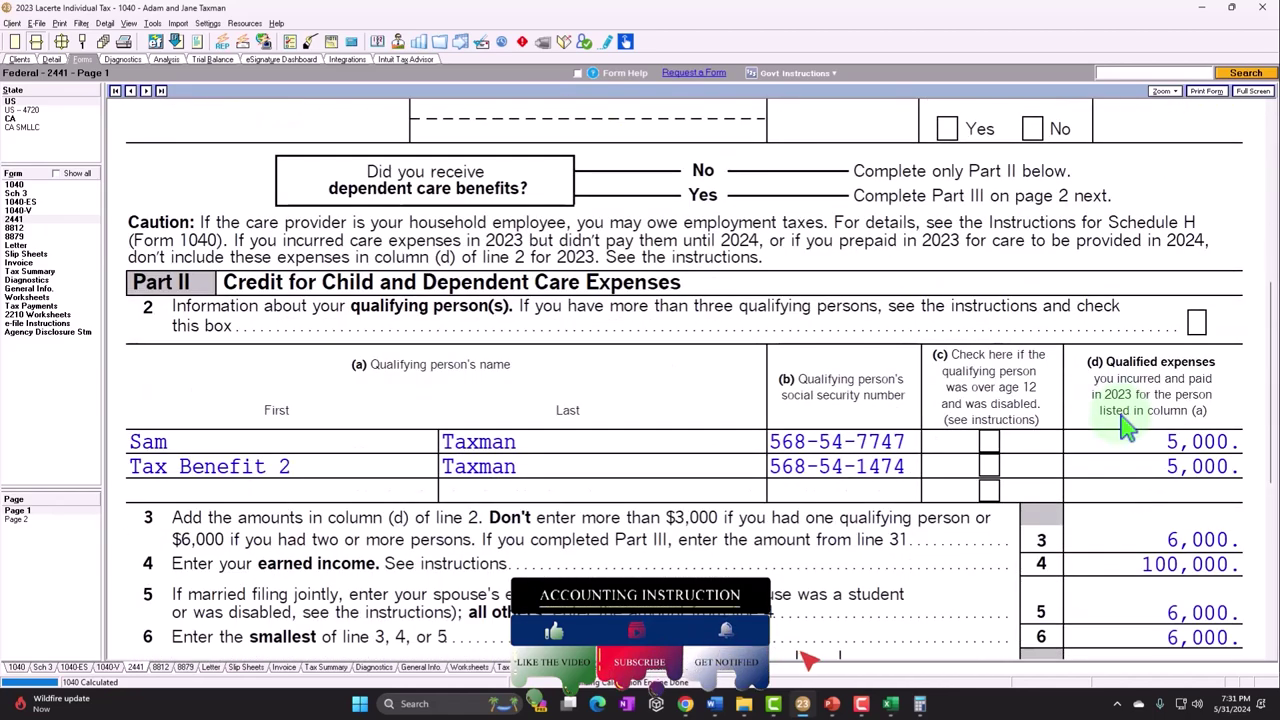
scroll(1128, 430, "down", 3)
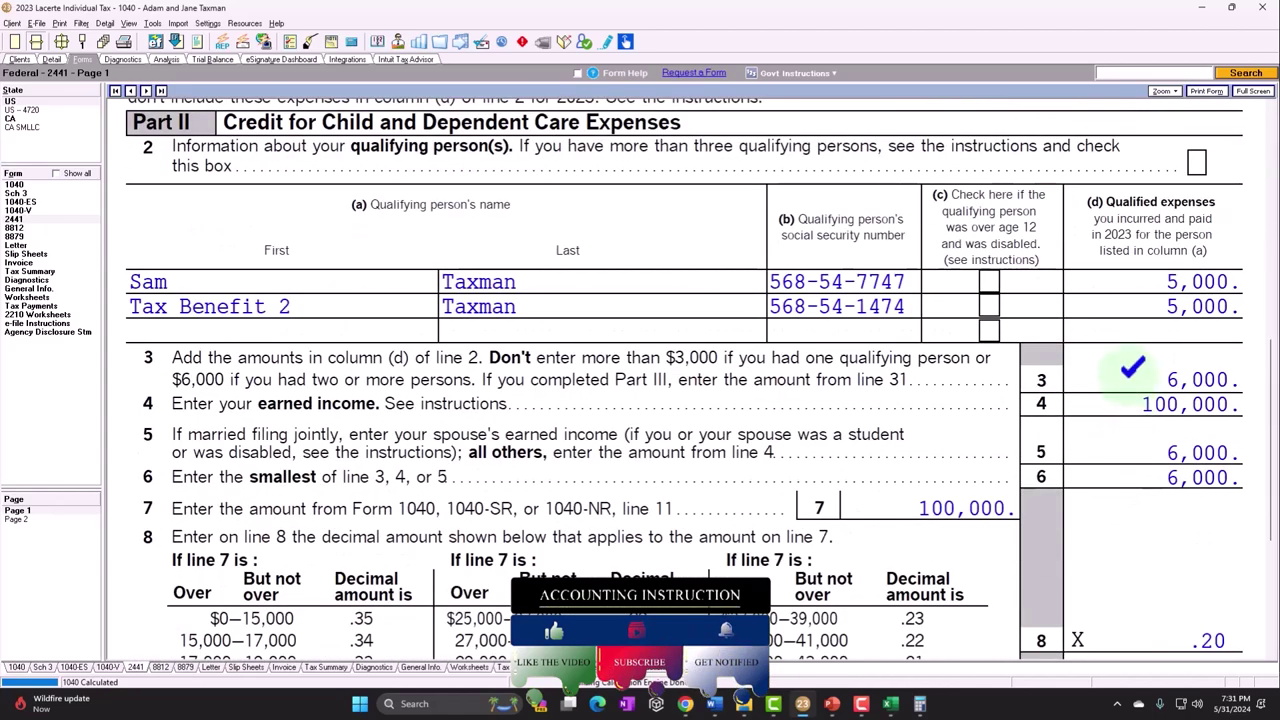
scroll(1130, 368, "down", 2)
scroll(1147, 202, "down", 2)
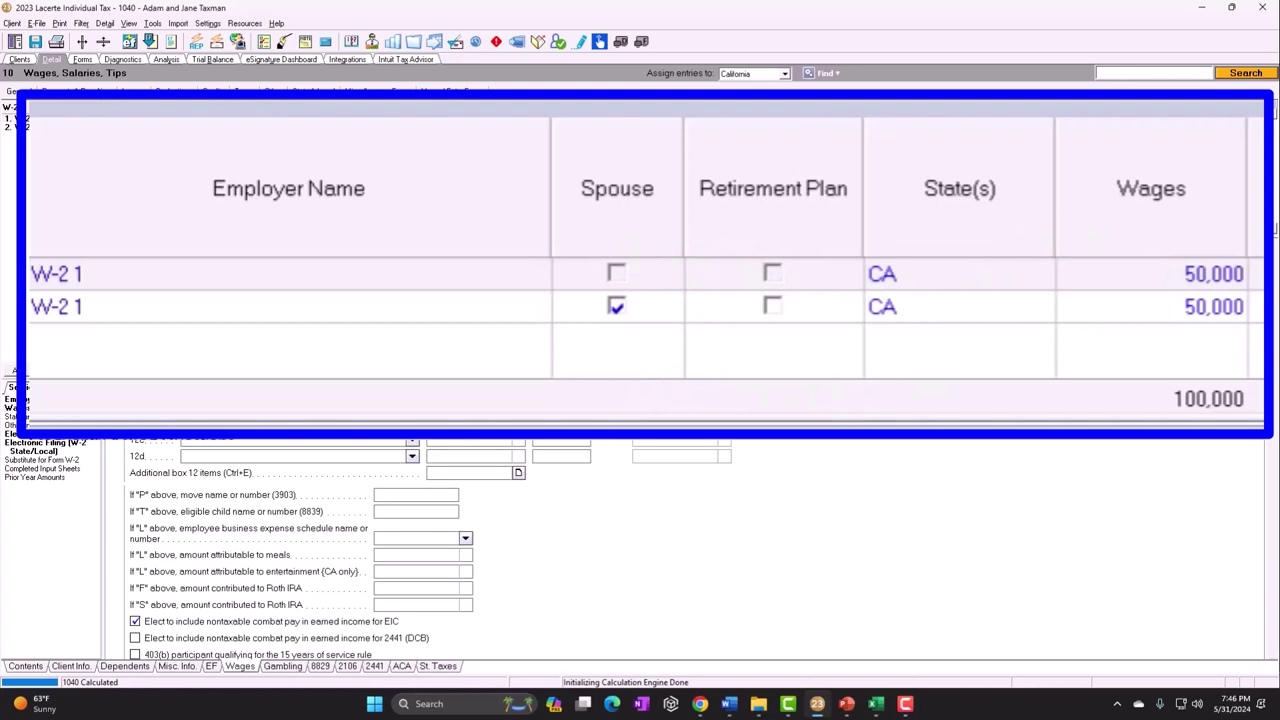
Step: Check the box 10 dependent care benefits entered on the taxpayer's W-2 and return to Form 2441
left_click(476, 284)
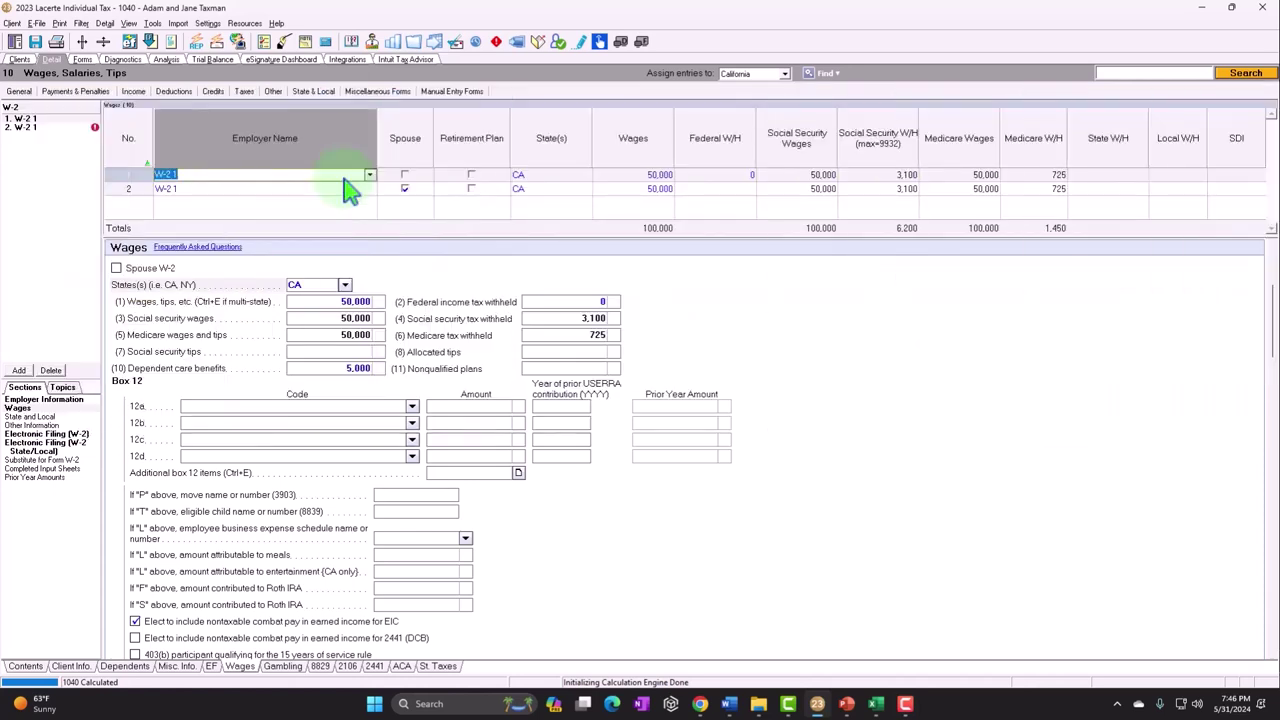
left_click(320, 368)
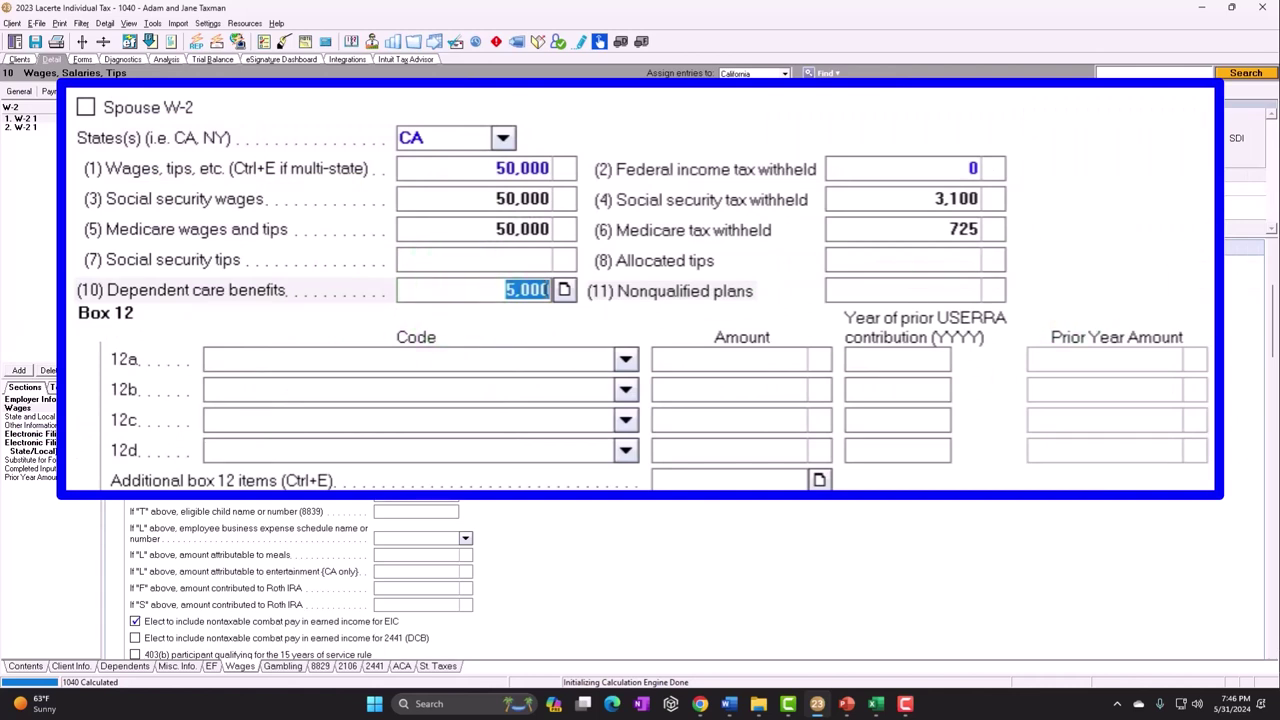
left_click(475, 259)
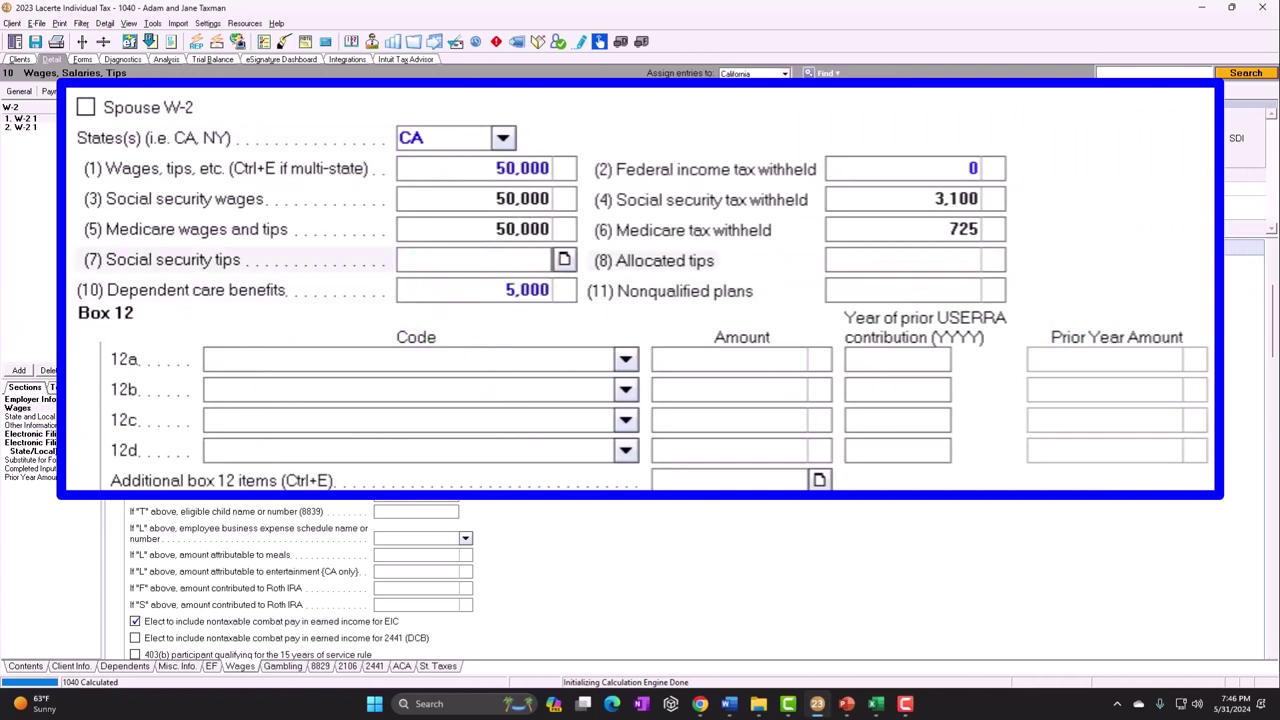
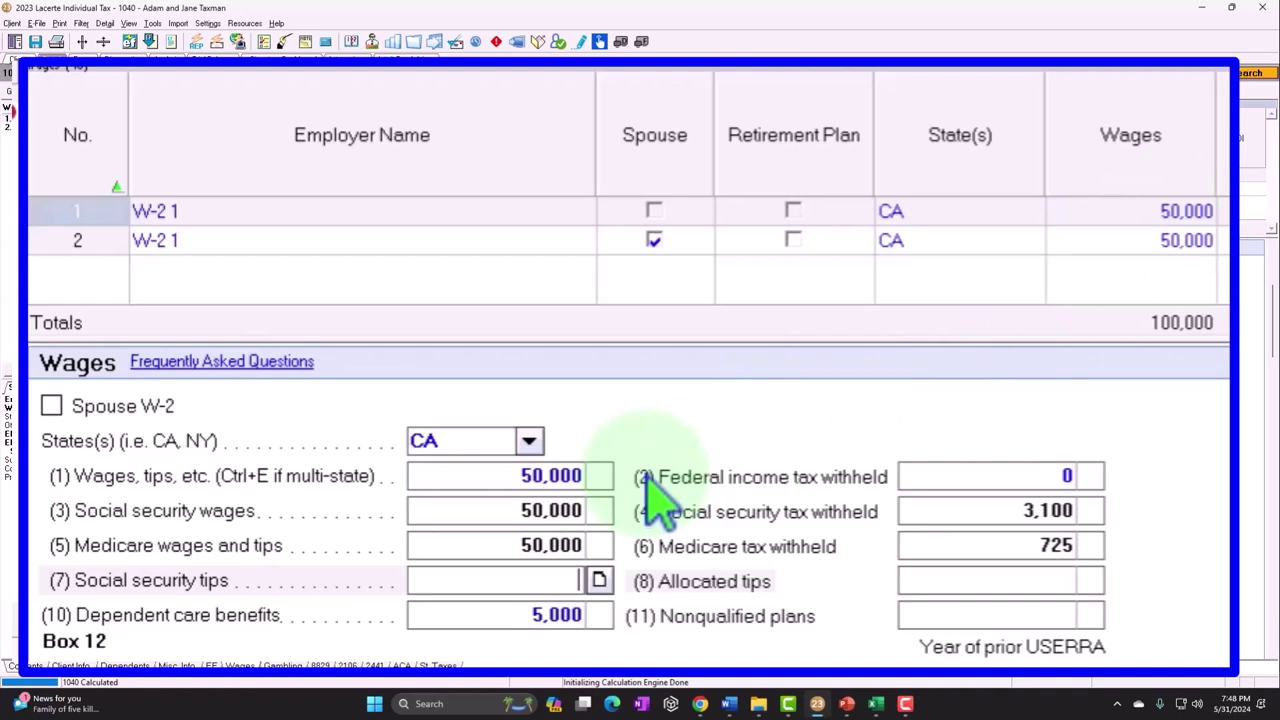
key("Tab")
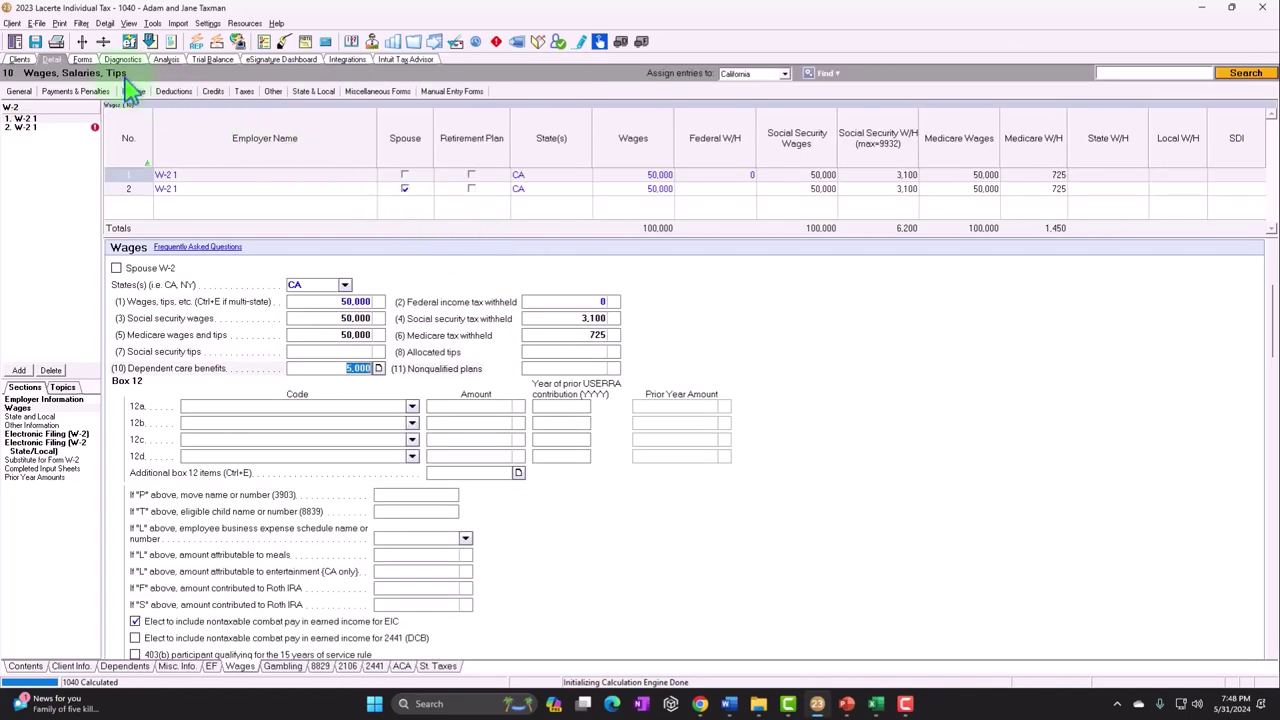
left_click(82, 59)
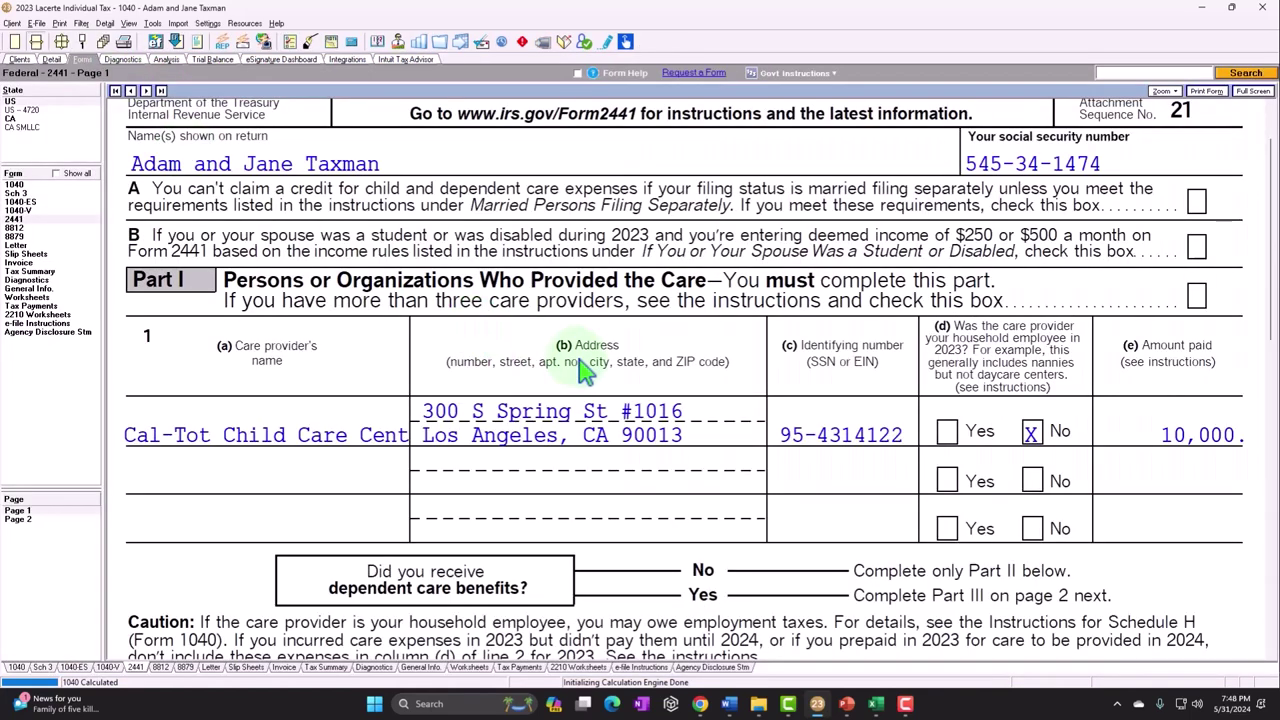
Step: Check the income and standard deduction on page 1 of Form 1040 and the credits on page 2
left_click(22, 185)
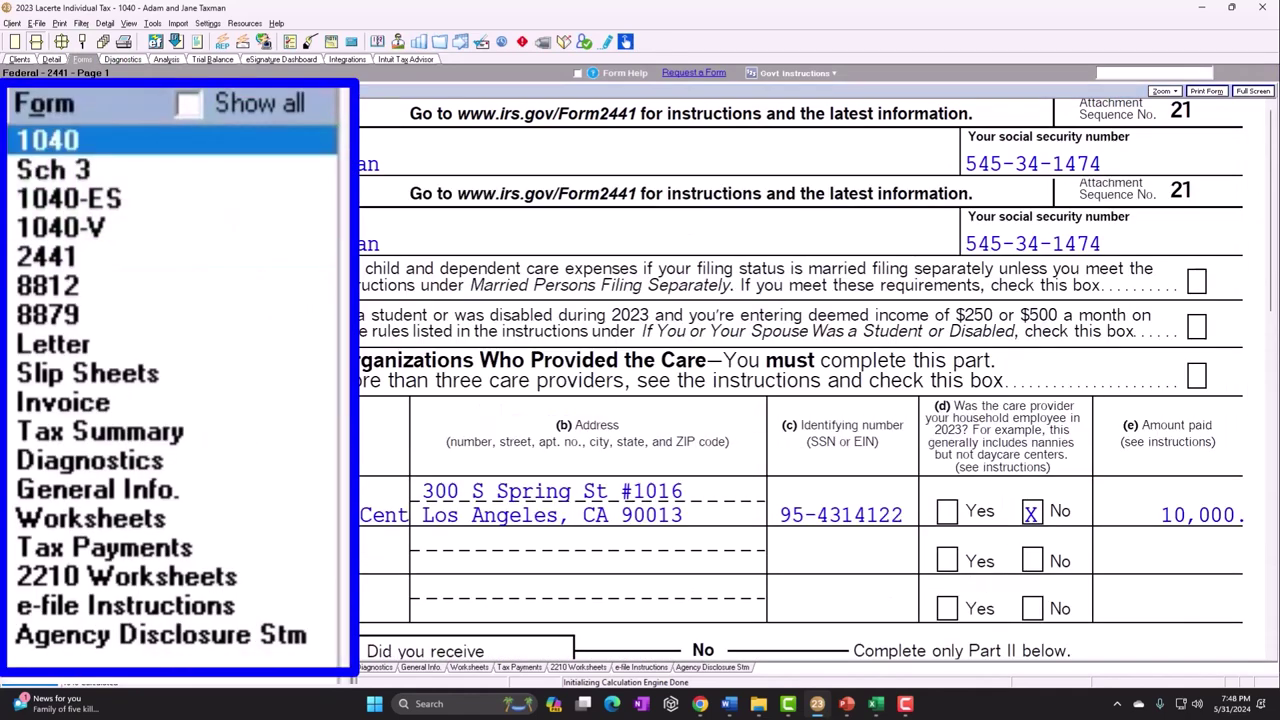
scroll(815, 465, "down", 5)
scroll(1063, 414, "down", 10)
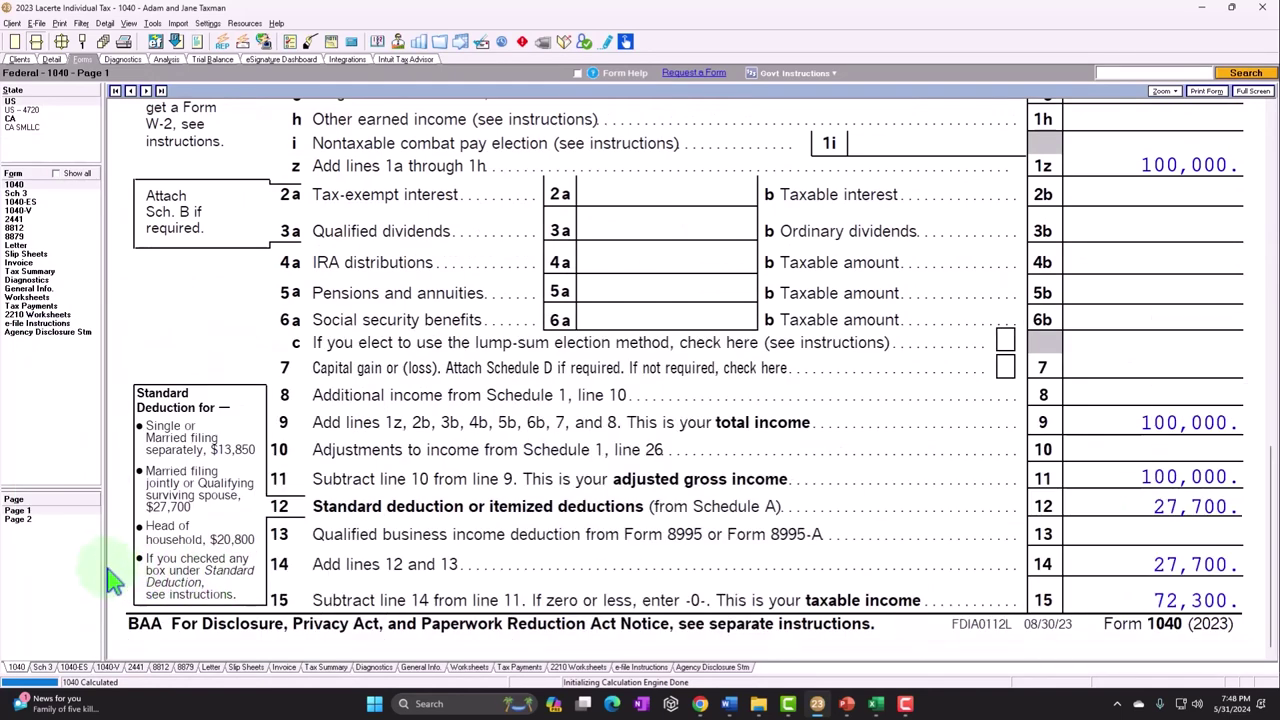
left_click(17, 519)
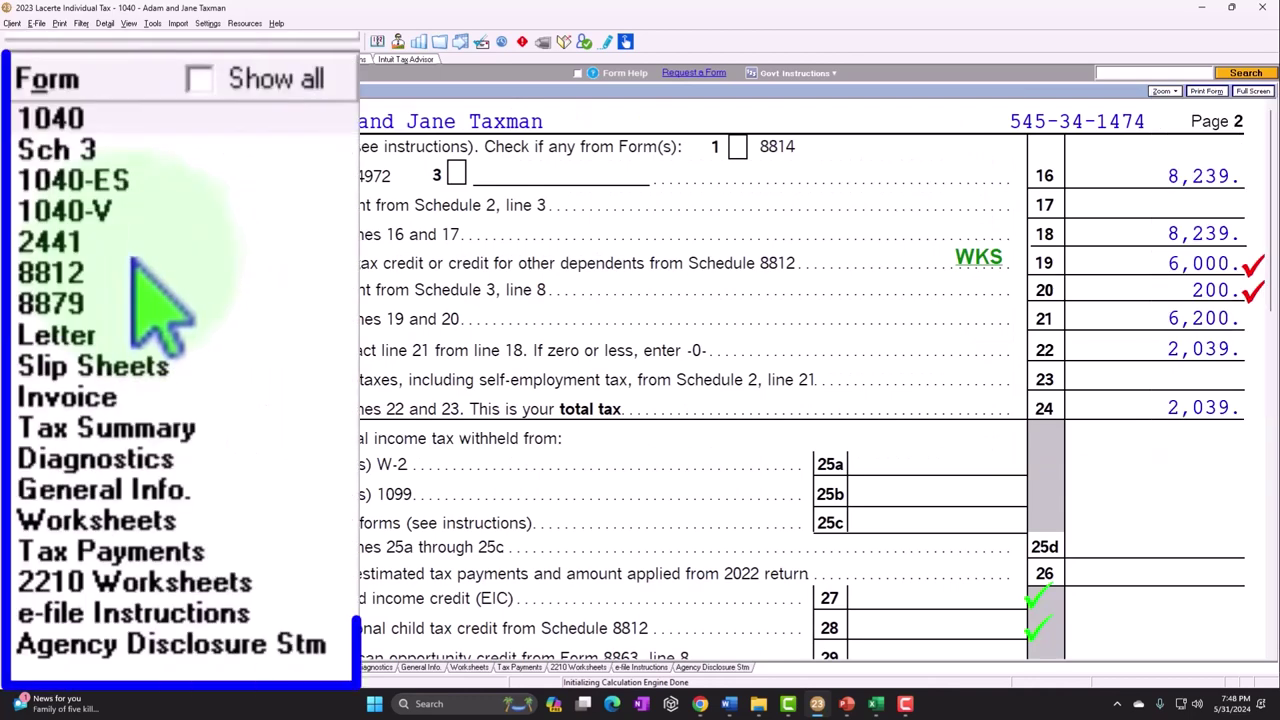
Step: Check the care provider, qualifying persons' expenses and line 3 amount on page 1 of Form 2441
left_click(100, 245)
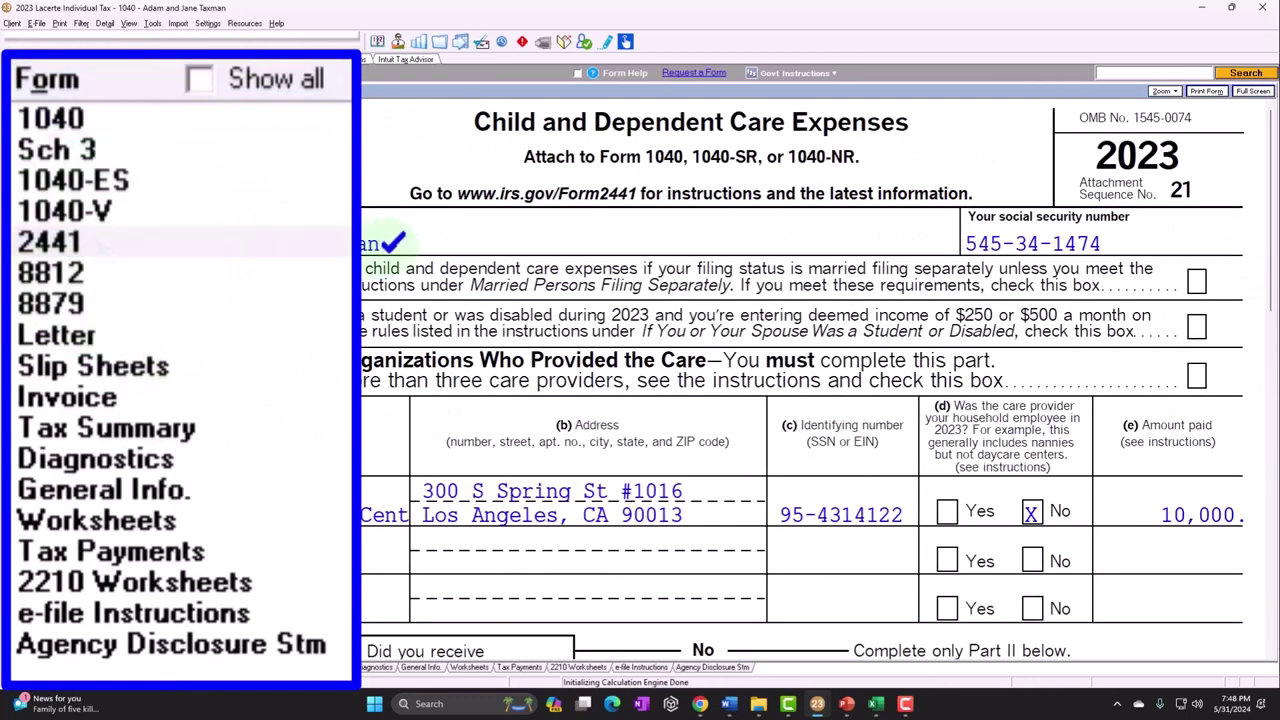
scroll(623, 366, "down", 5)
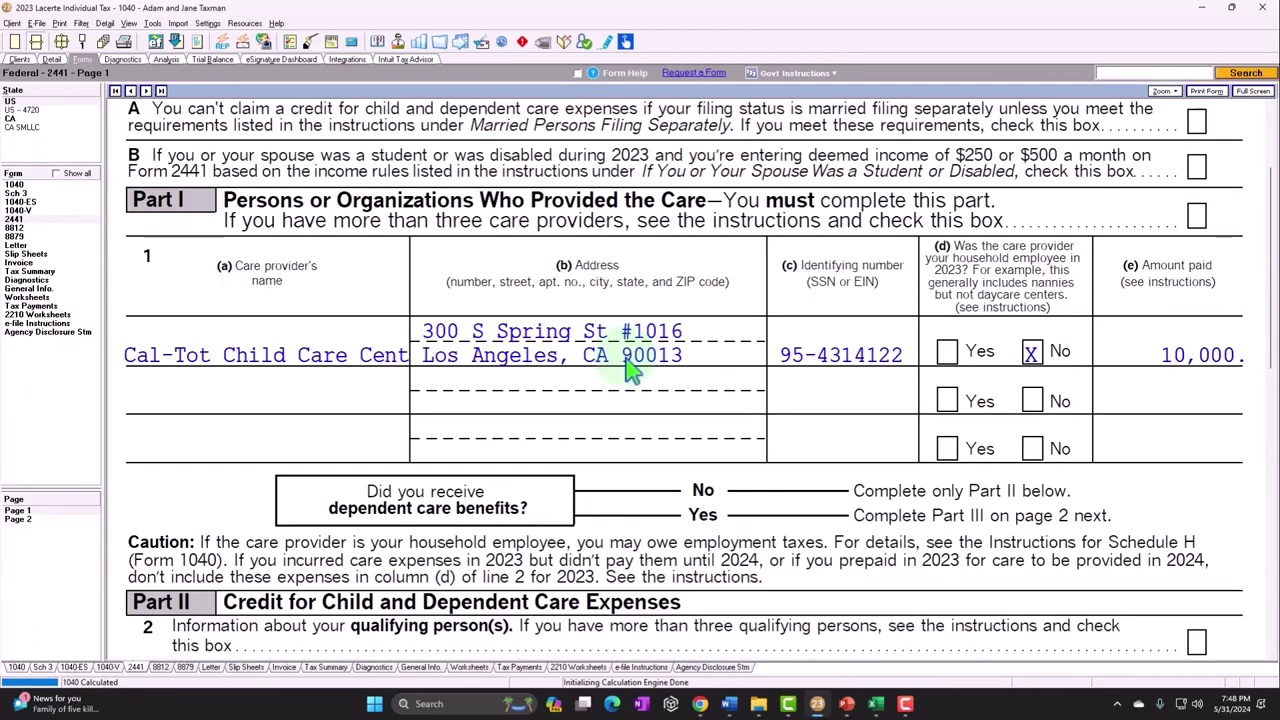
scroll(1130, 312, "down", 5)
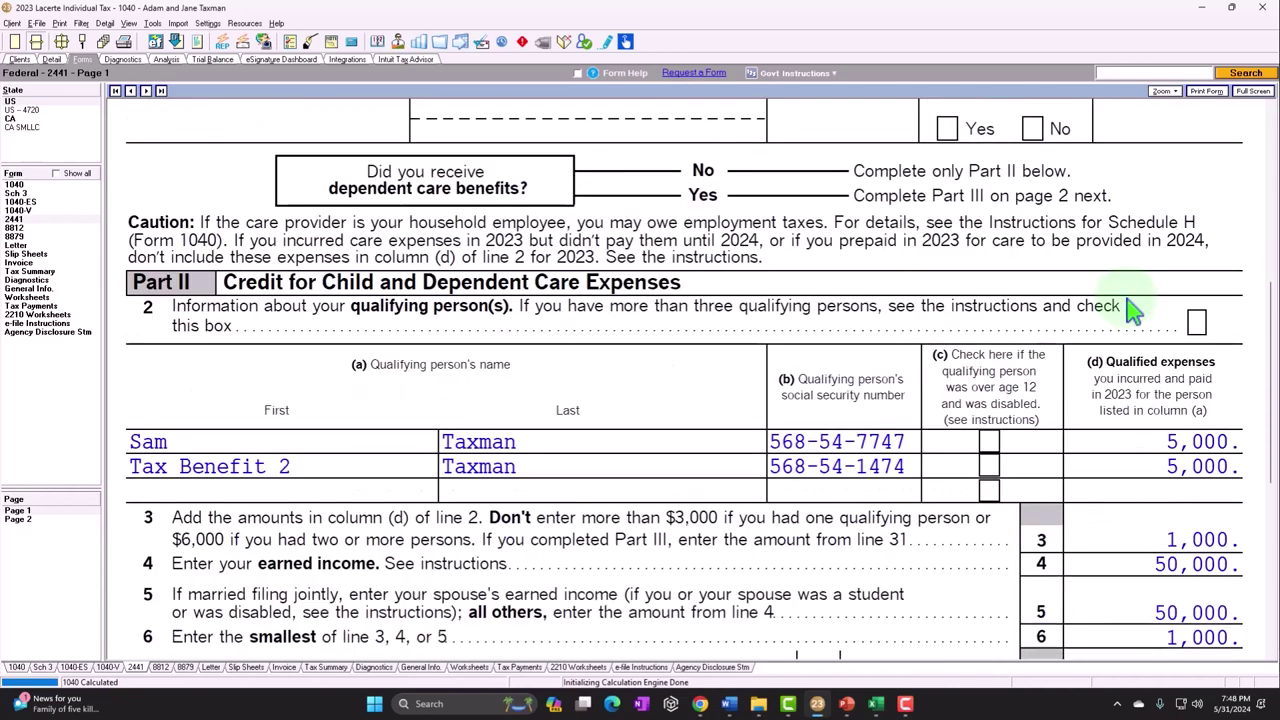
scroll(1050, 435, "down", 5)
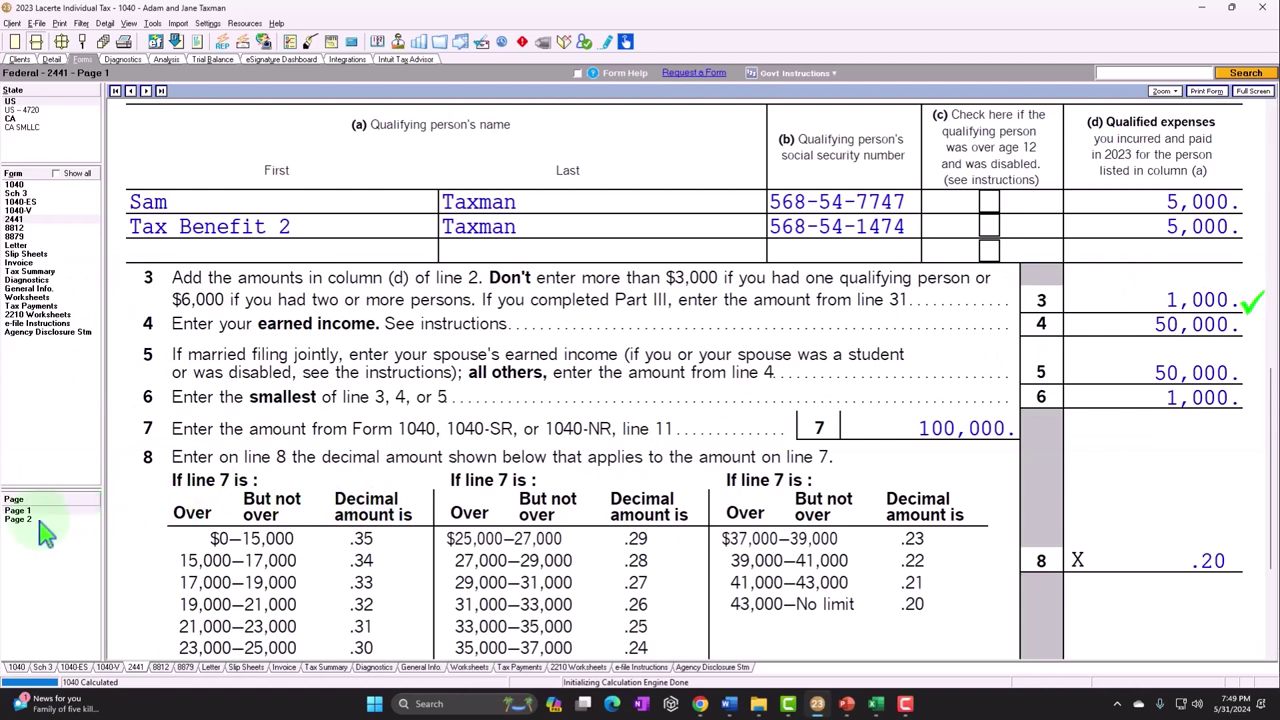
Step: Trace the dependent care benefits through Part III on page 2 of Form 2441, from line 12 to line 31
left_click(40, 521)
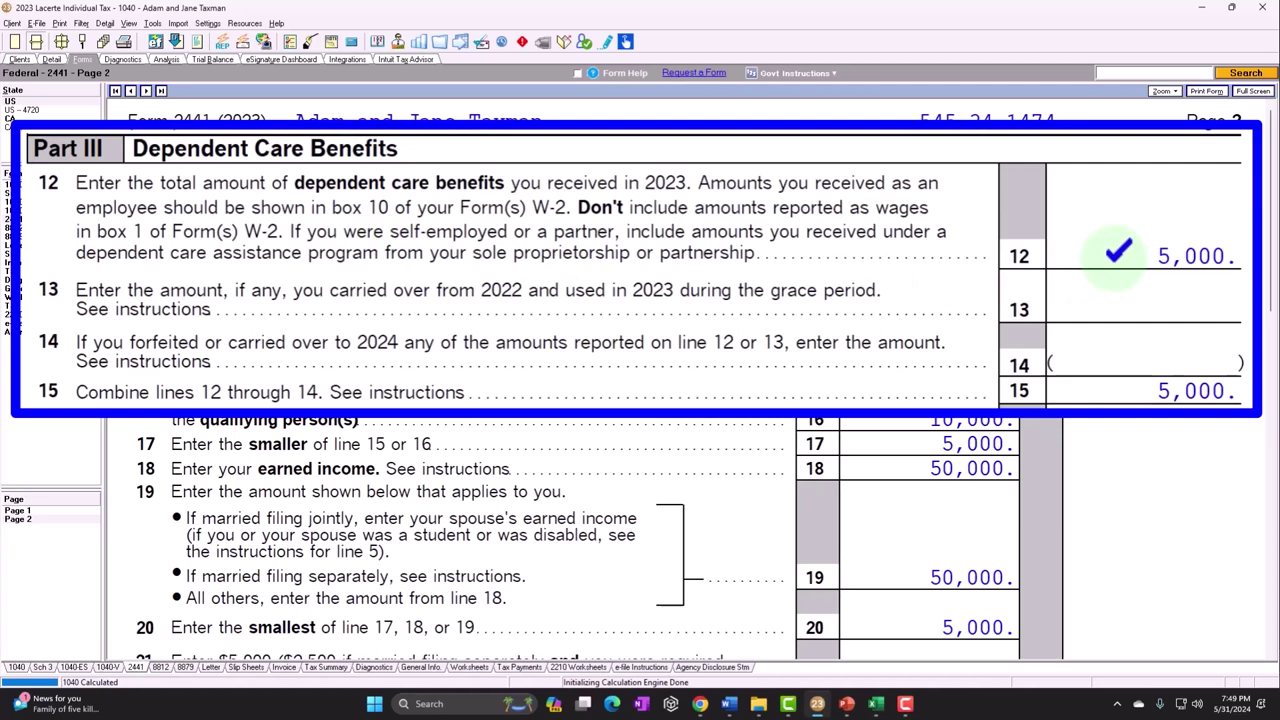
scroll(1118, 253, "down", 2)
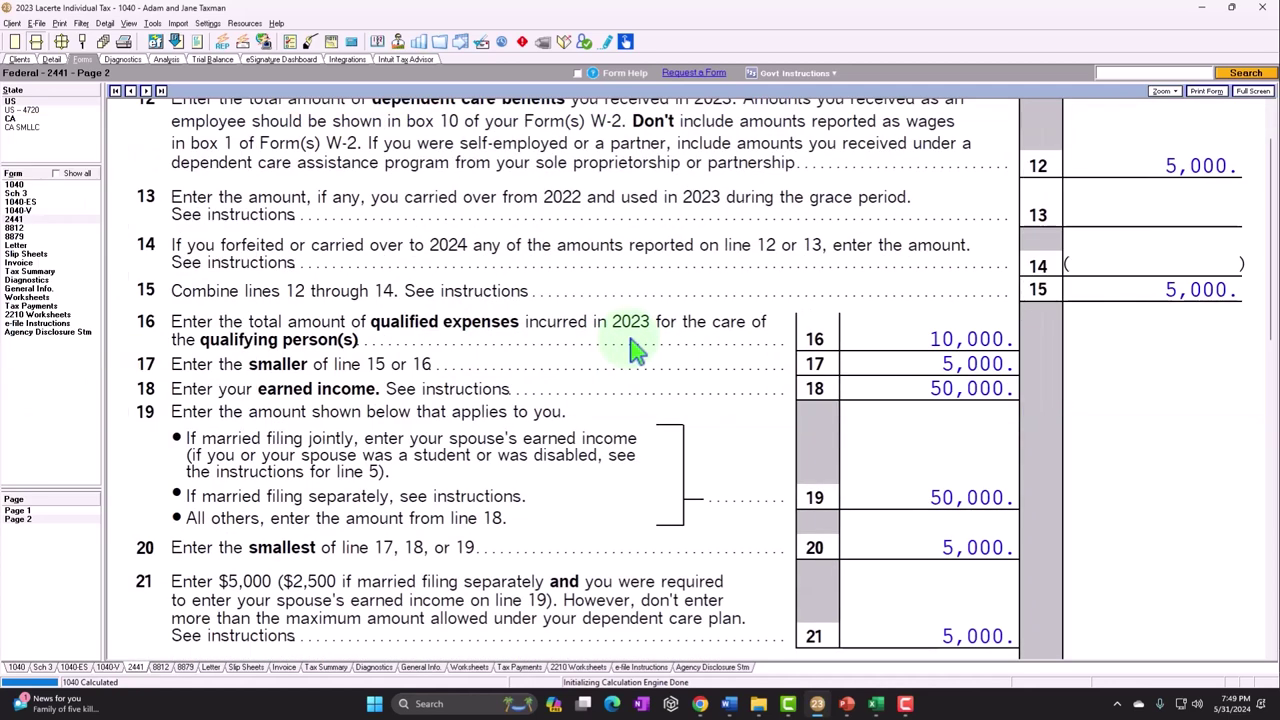
scroll(648, 350, "down", 2)
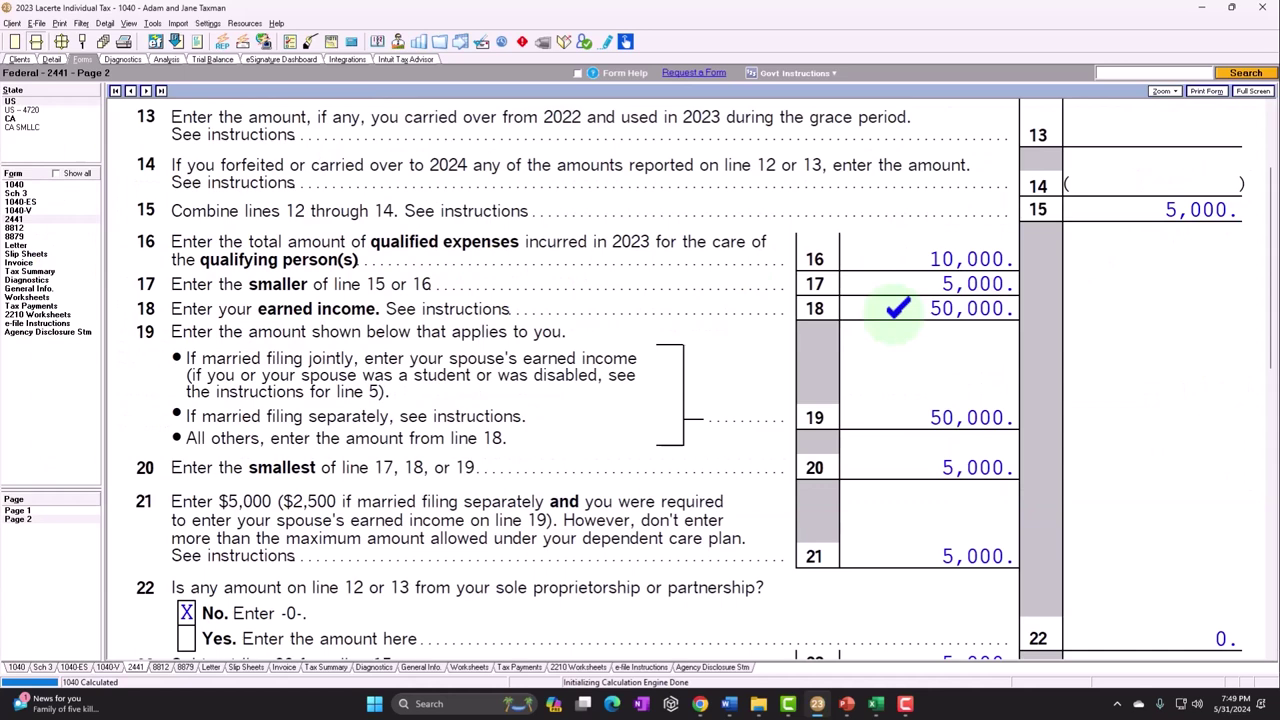
scroll(897, 308, "down", 2)
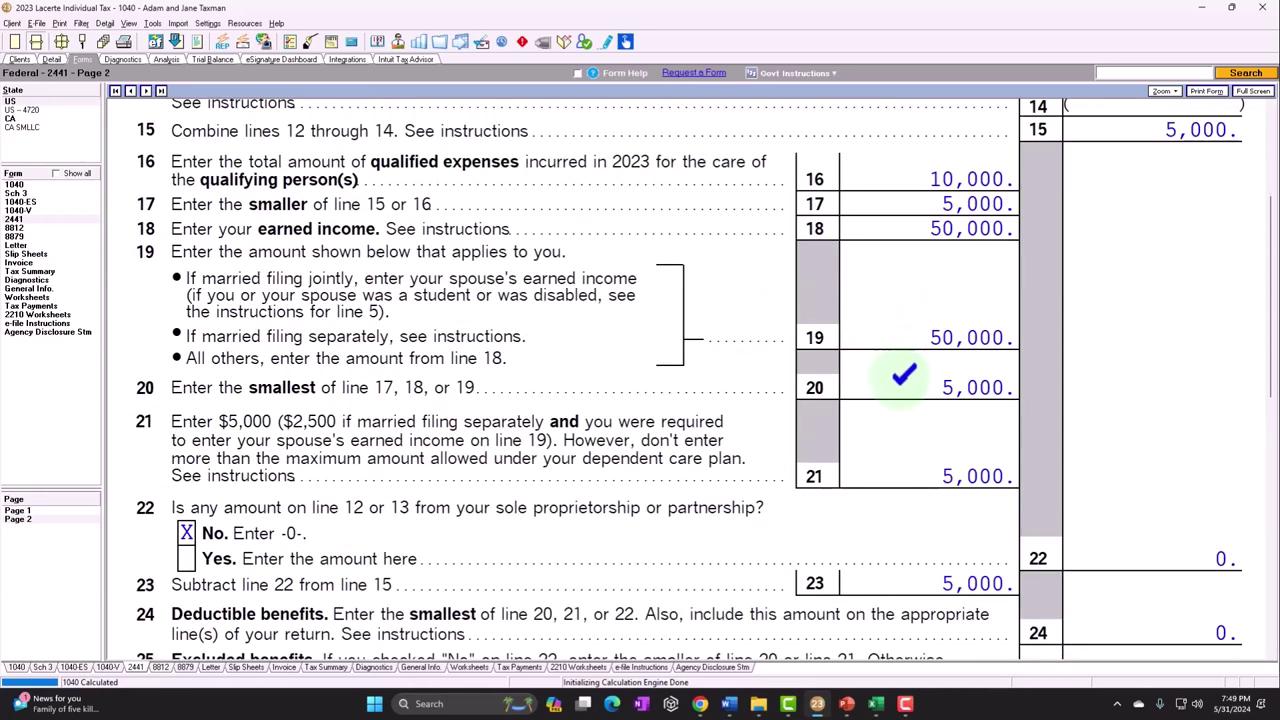
scroll(903, 375, "down", 2)
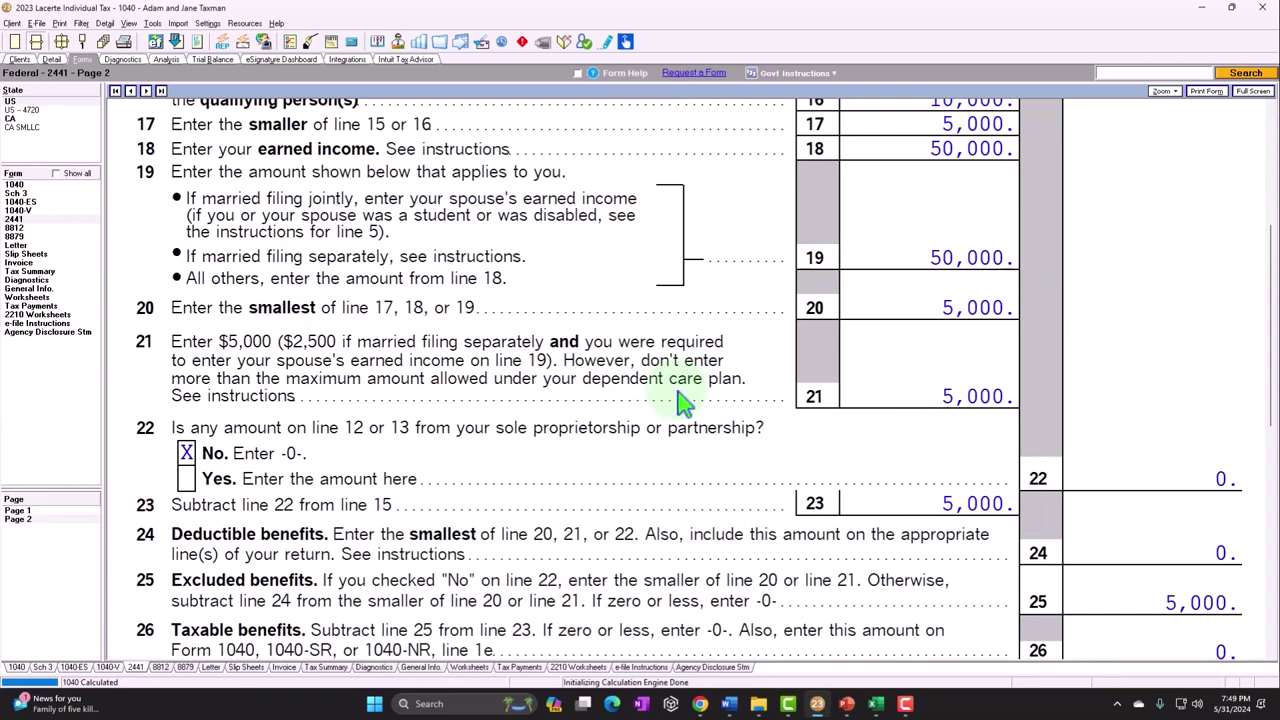
scroll(680, 400, "down", 2)
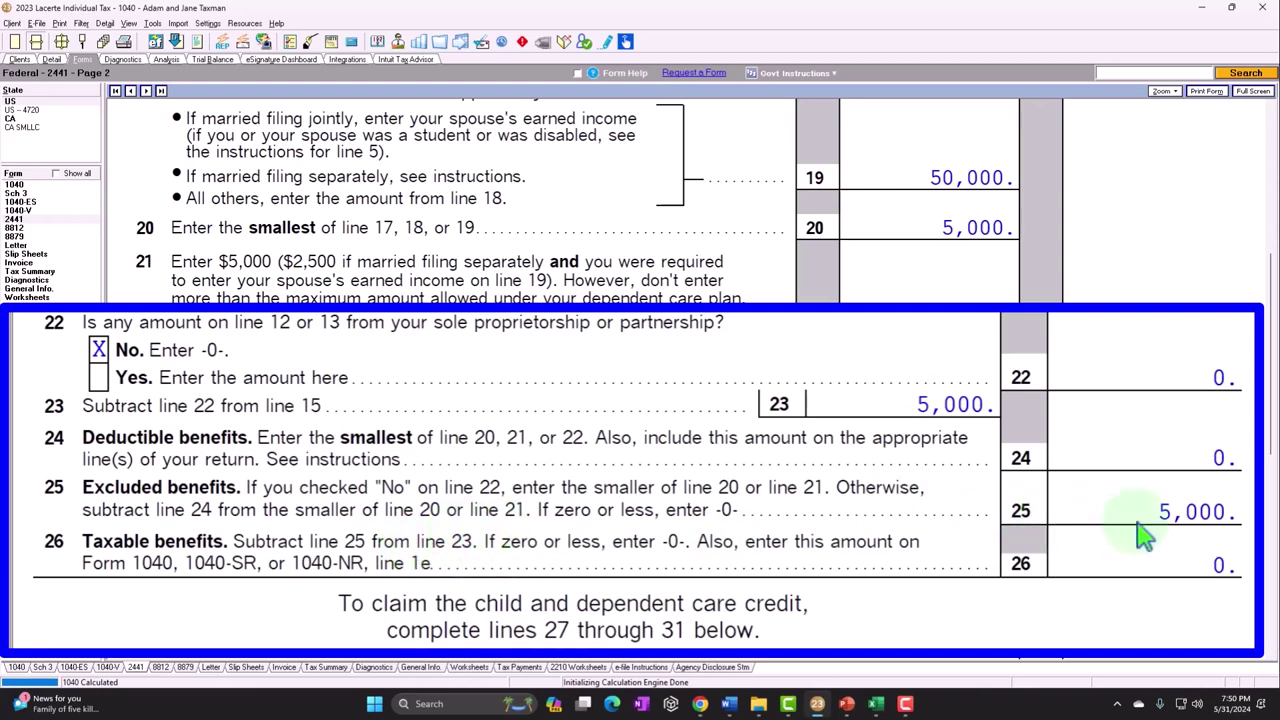
scroll(1150, 542, "down", 5)
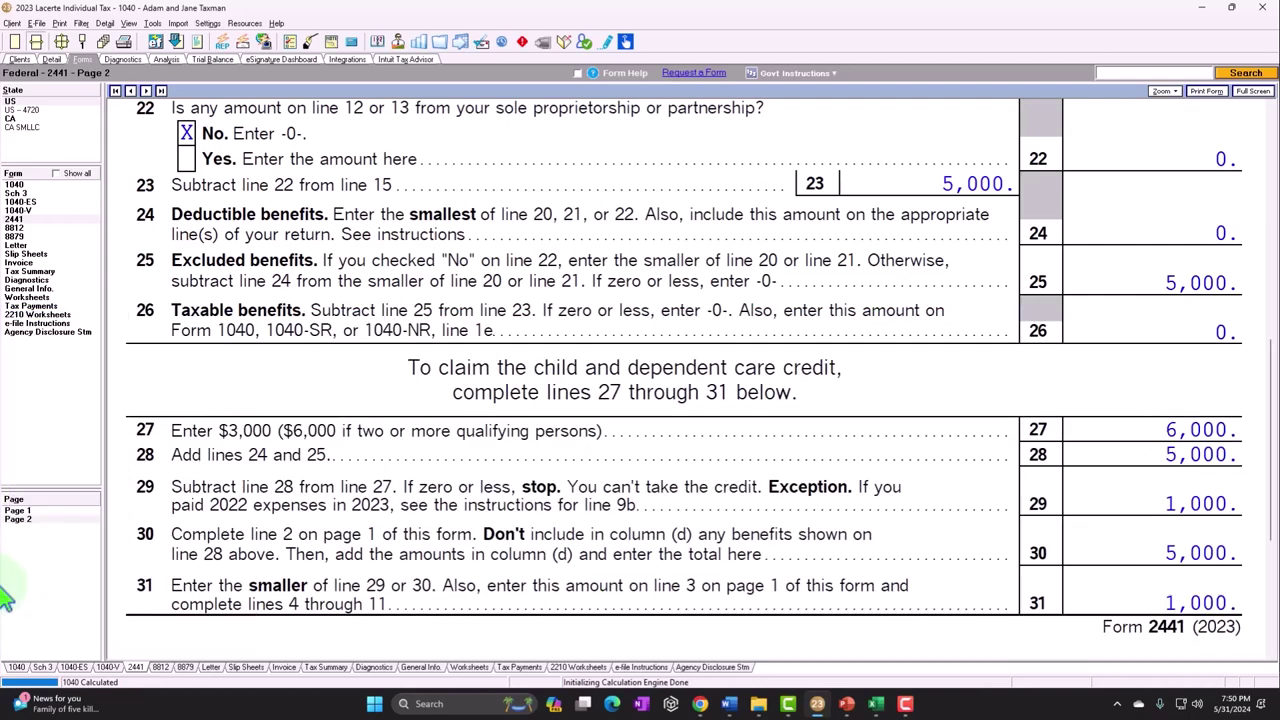
Step: Return to page 1 of Form 2441 and trace the credit calculation from line 3 to line 11
left_click(40, 519)
left_click(40, 510)
scroll(640, 400, "down", 8)
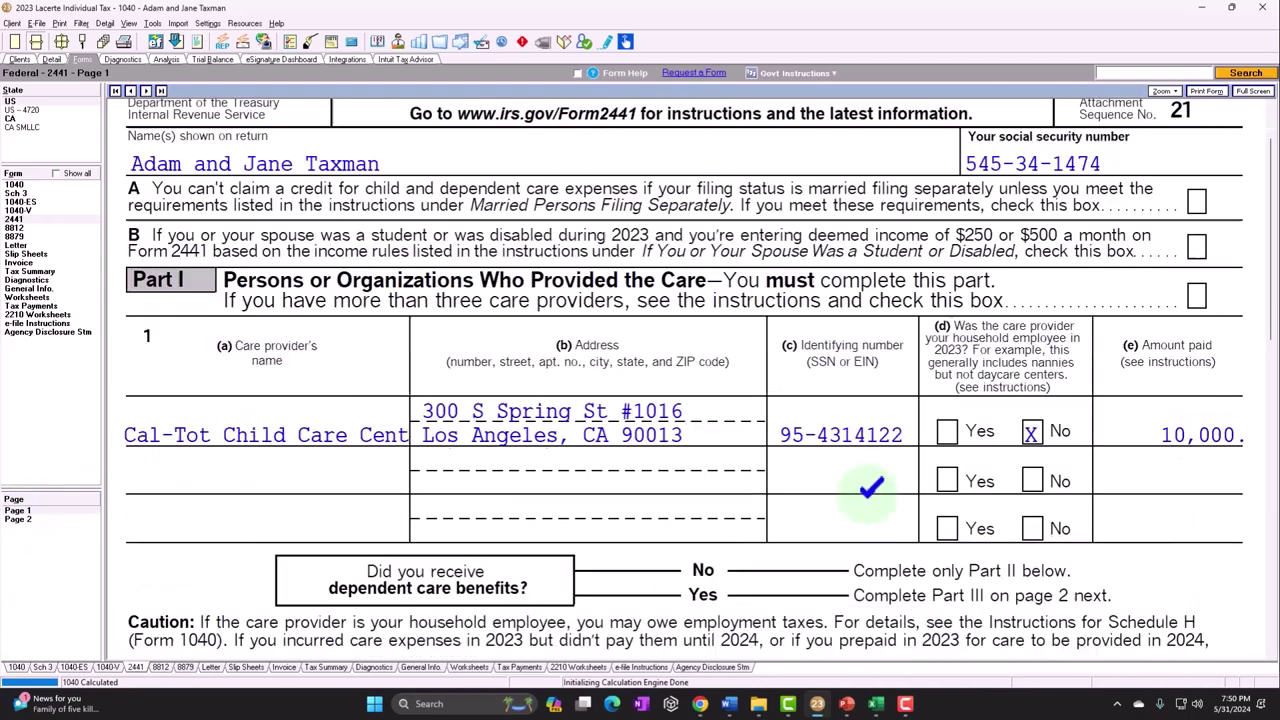
scroll(872, 508, "down", 3)
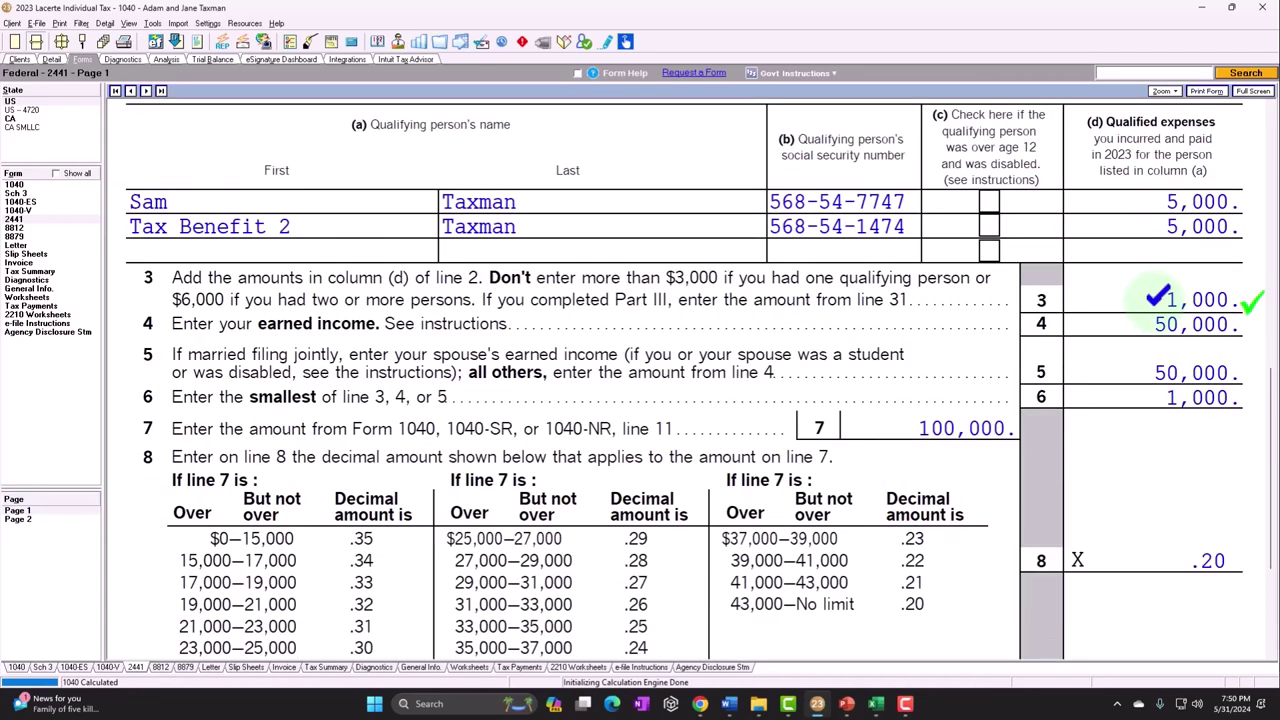
scroll(1158, 296, "down", 1)
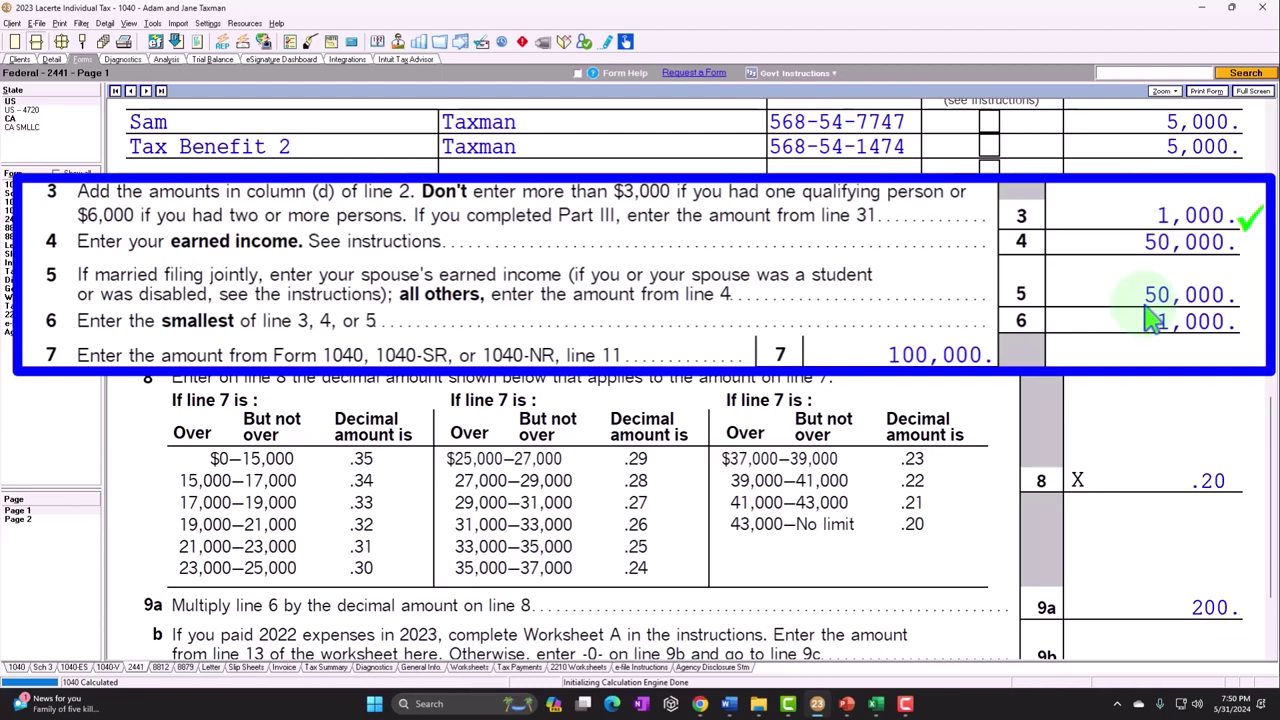
scroll(1150, 318, "down", 2)
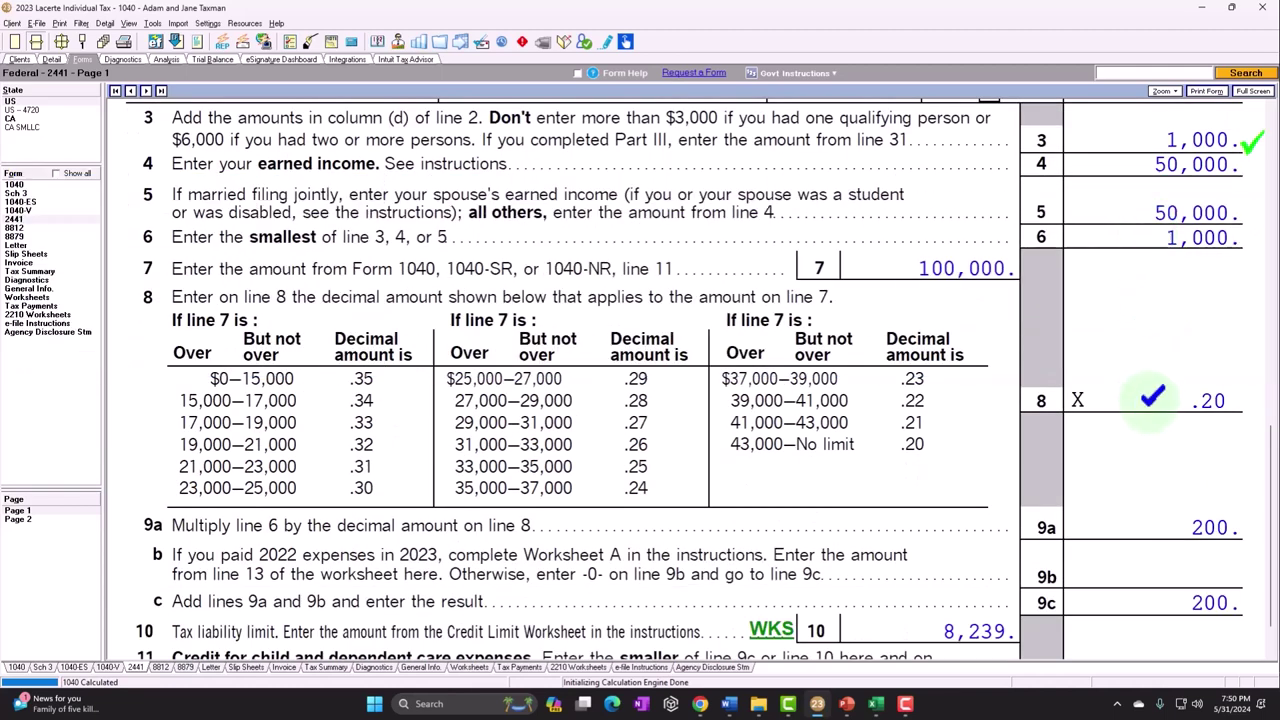
scroll(1152, 397, "down", 2)
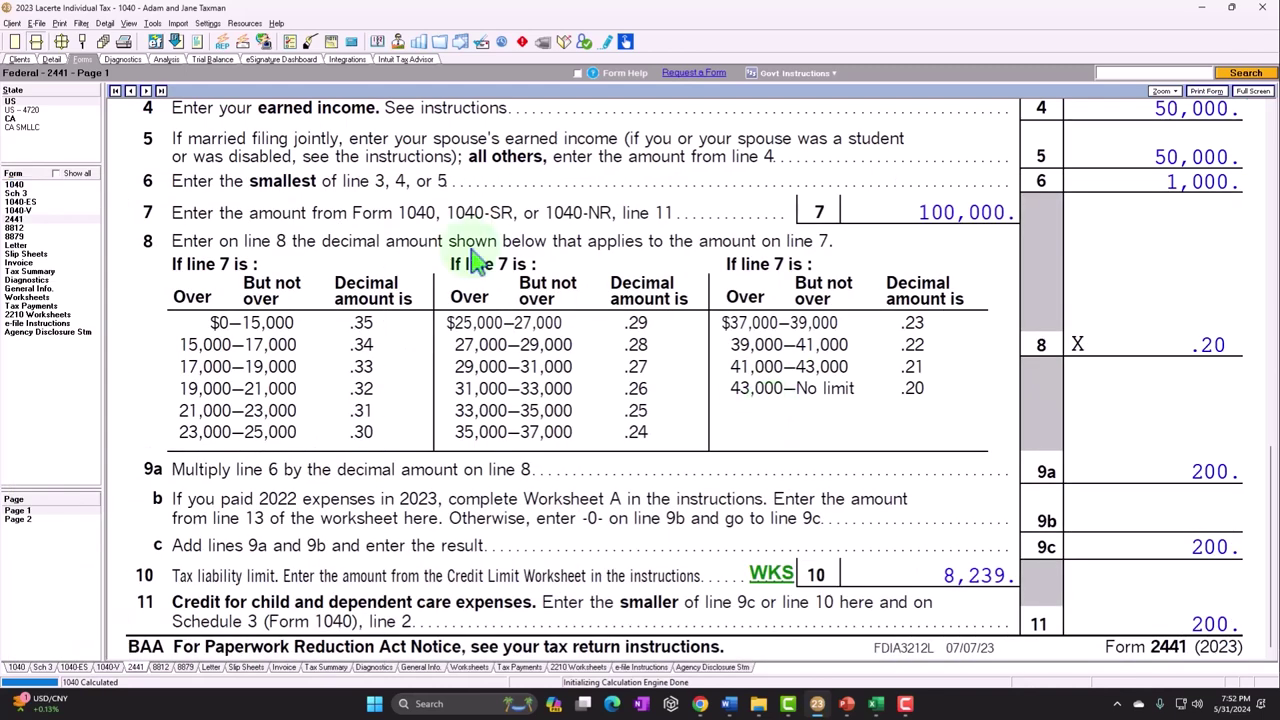
Step: Delete the spouse's W-2 from the wages input and confirm the deletion
left_click(55, 60)
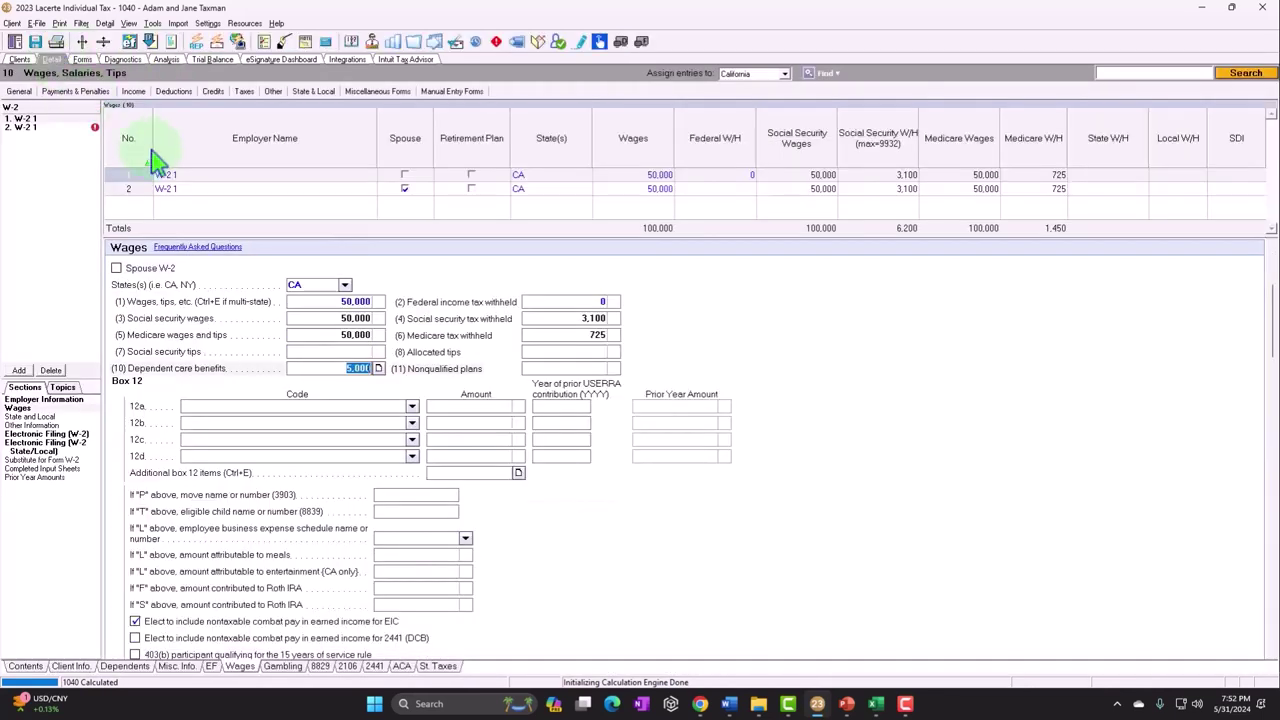
left_click(216, 189)
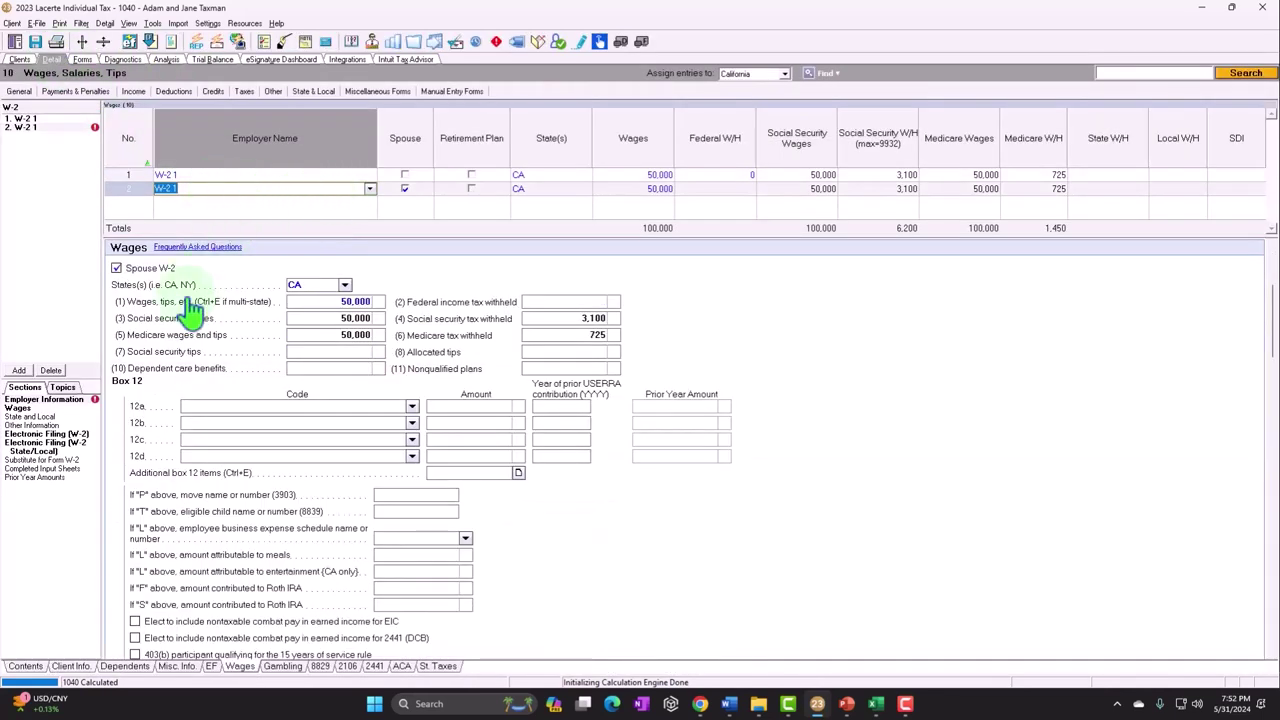
left_click(50, 371)
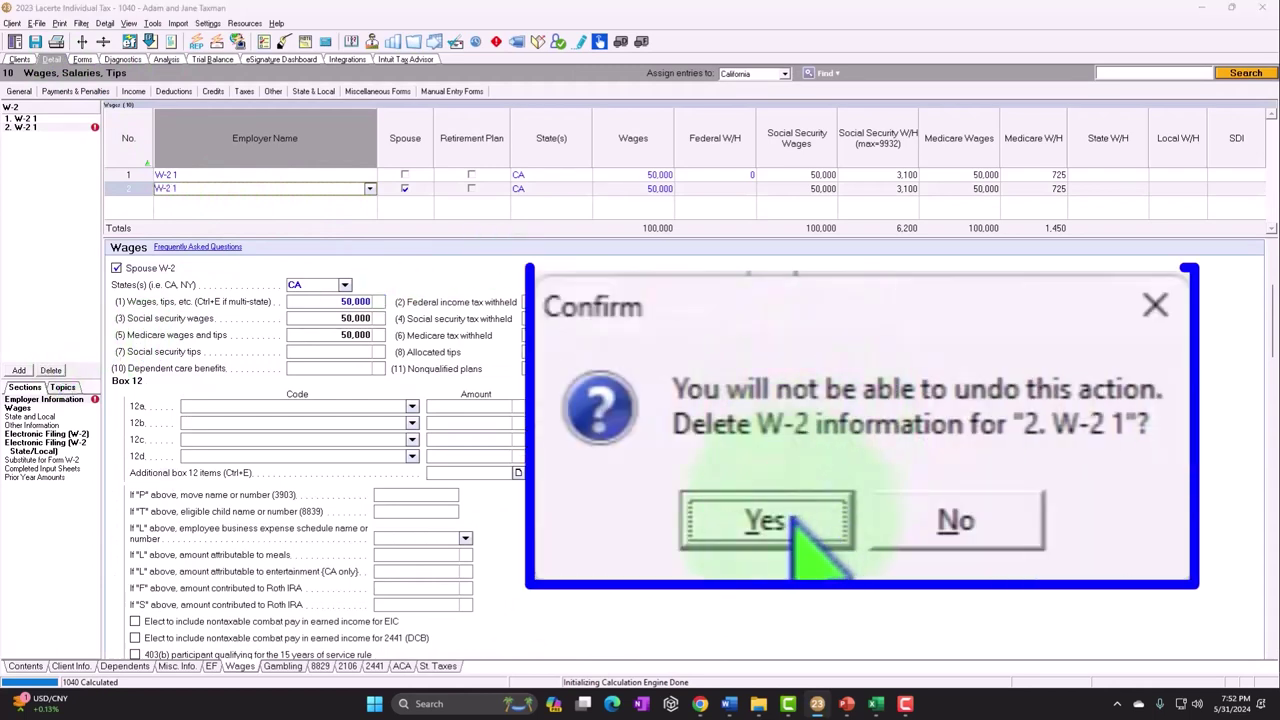
left_click(605, 395)
Step: Set the wages of the remaining W-2 to 10,000
left_click(635, 138)
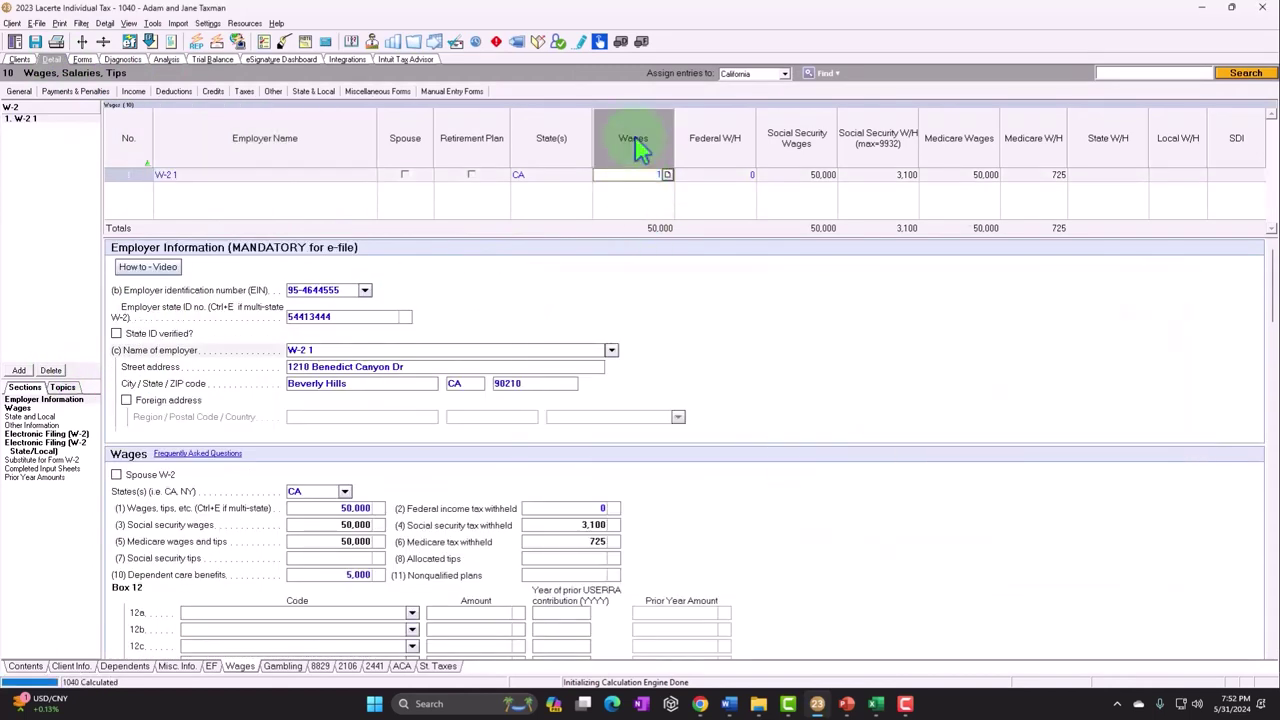
type("10,000")
key("Tab")
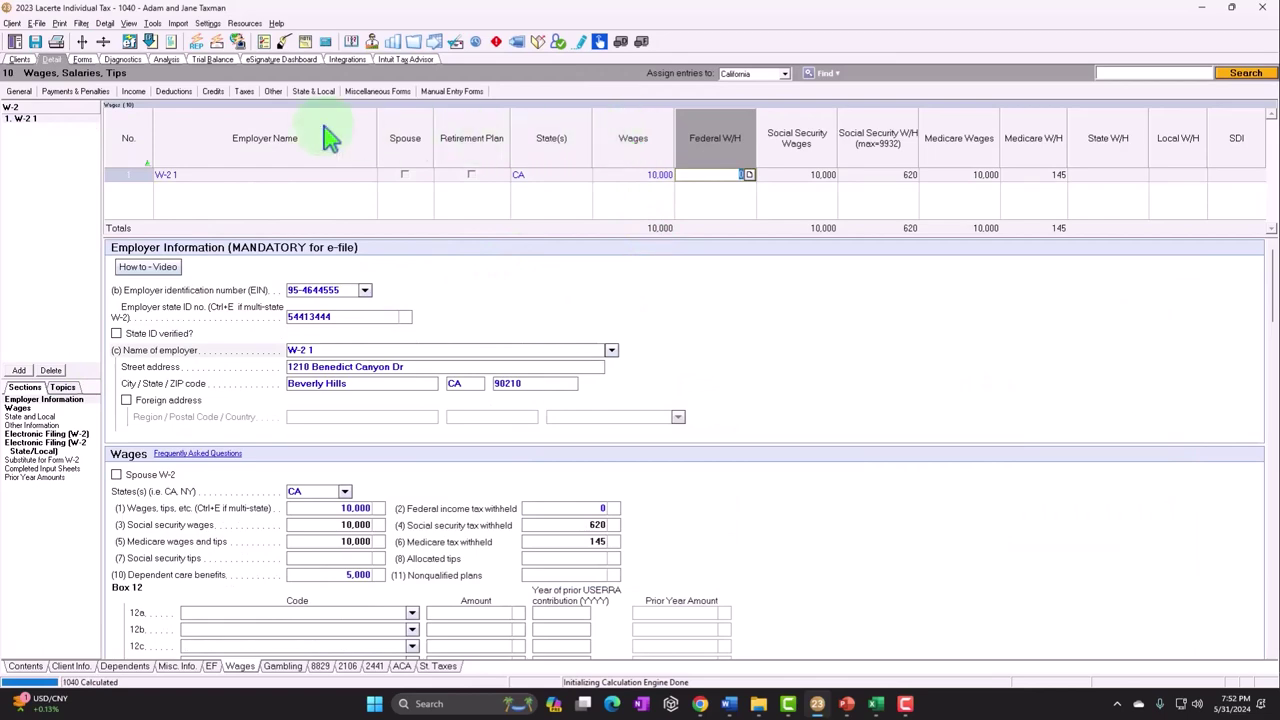
Step: Check the taxable dependent care benefits on line 1e of Form 1040 and the credits on page 2
left_click(82, 59)
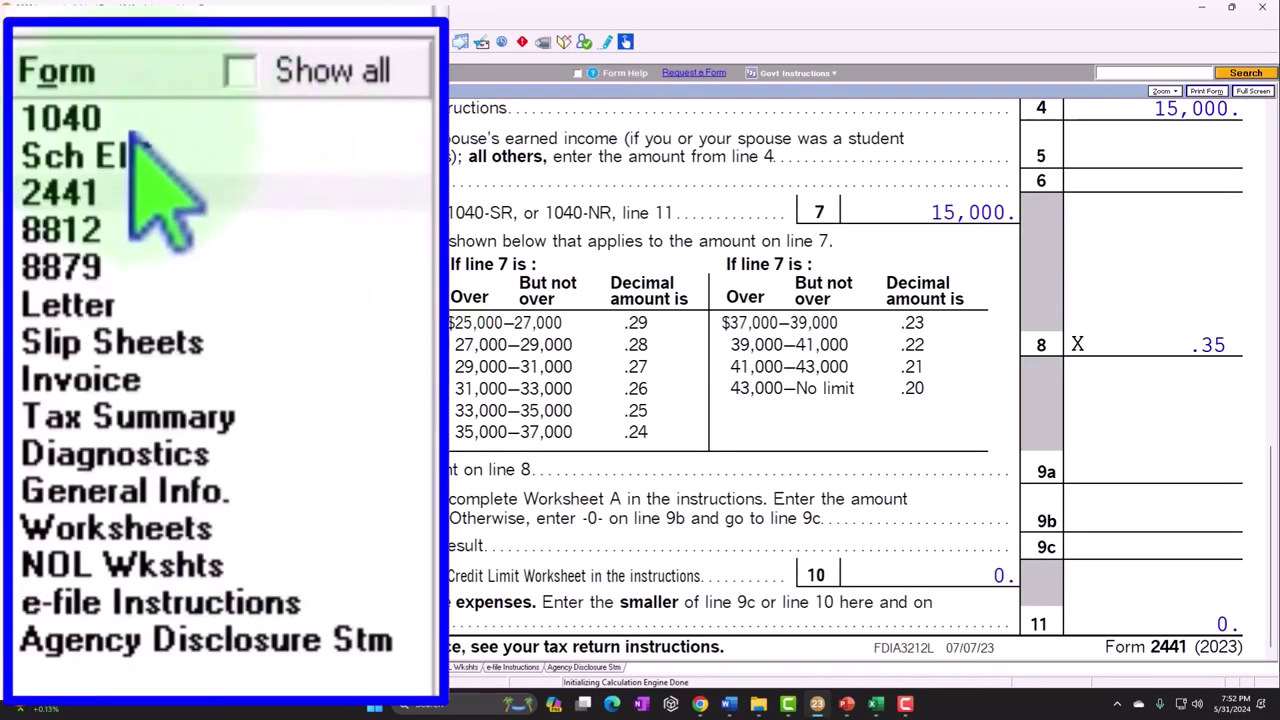
left_click(20, 186)
scroll(814, 395, "down", 10)
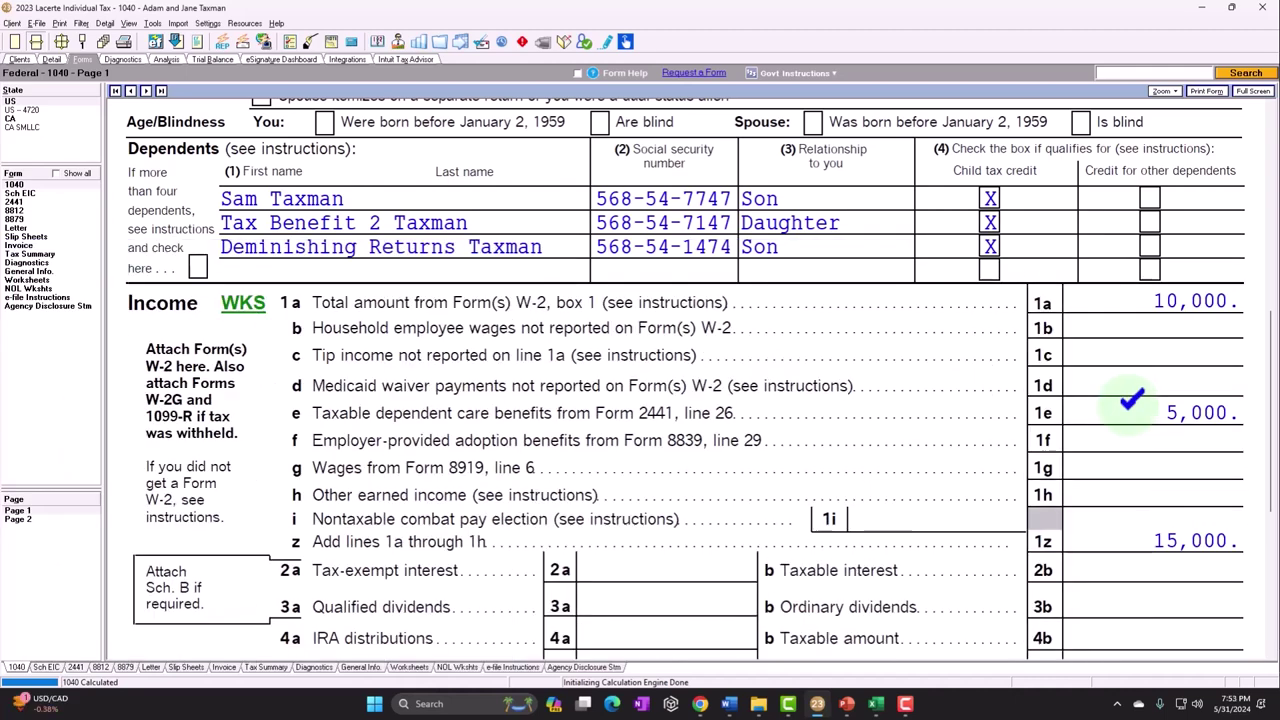
scroll(1130, 400, "down", 5)
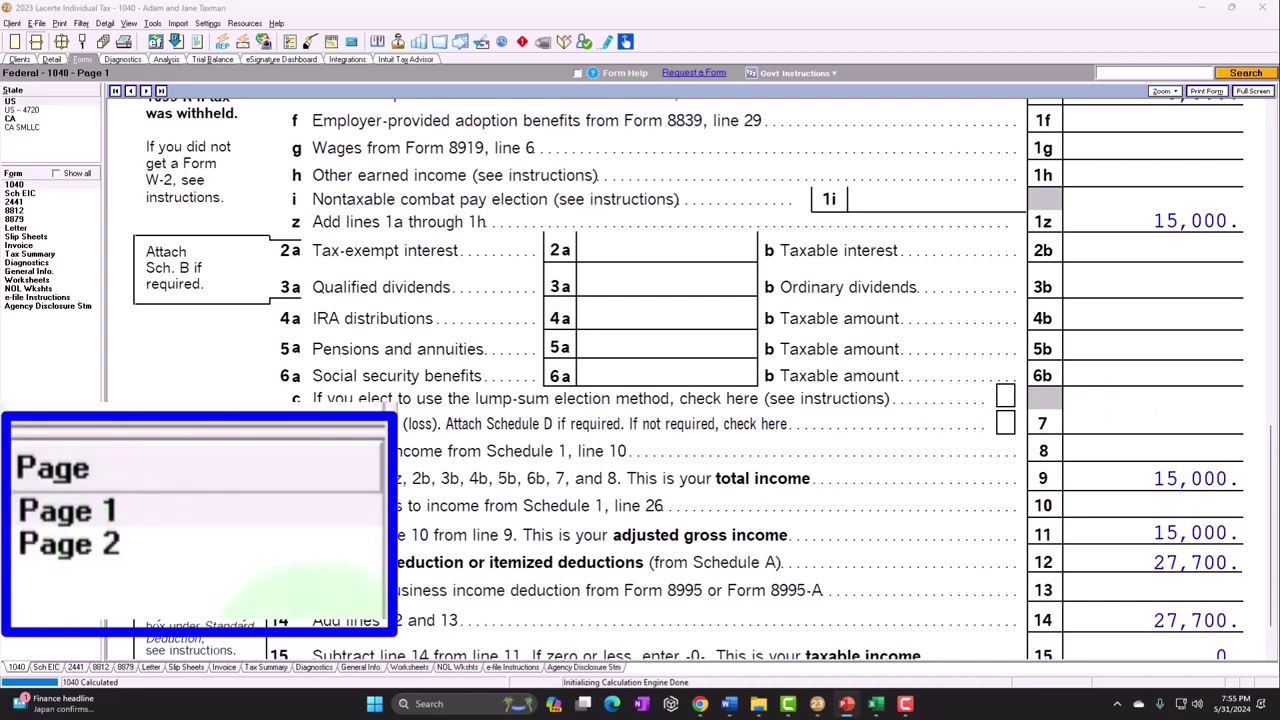
left_click(140, 545)
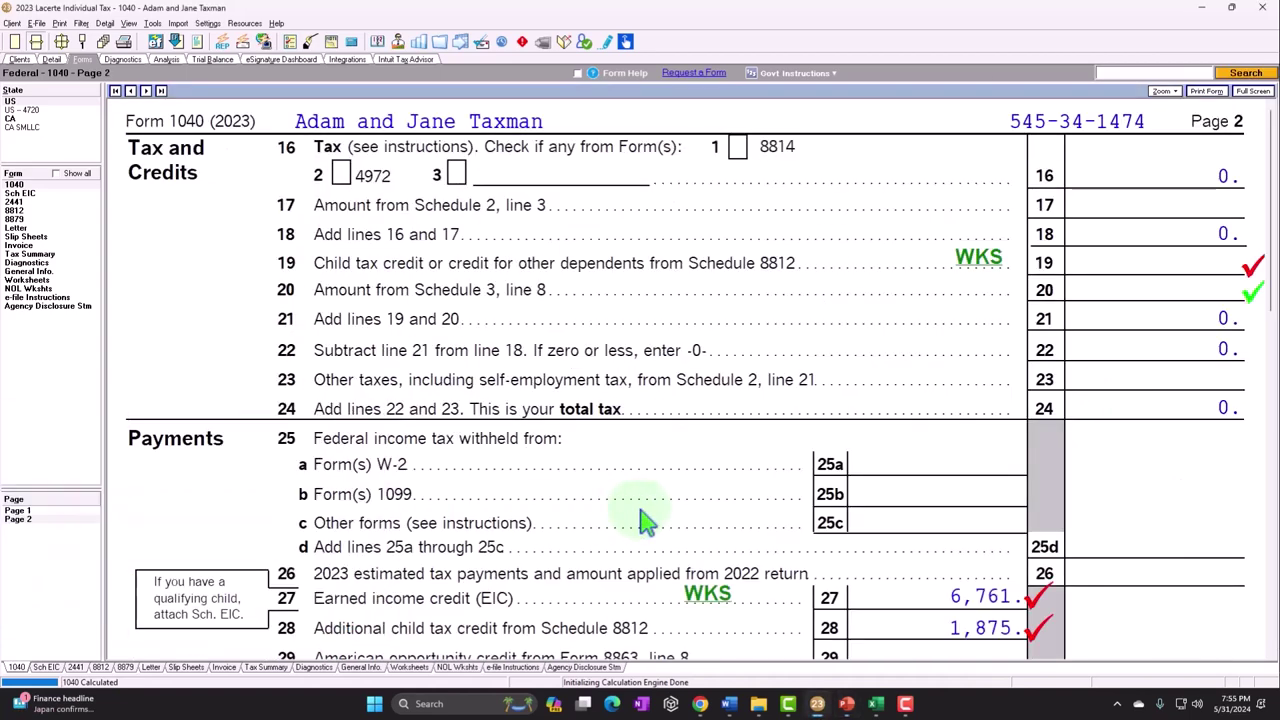
Step: Review the filing status, dependents, income lines and standard deduction on page 1 of Form 1040
left_click(36, 519)
left_click(18, 510)
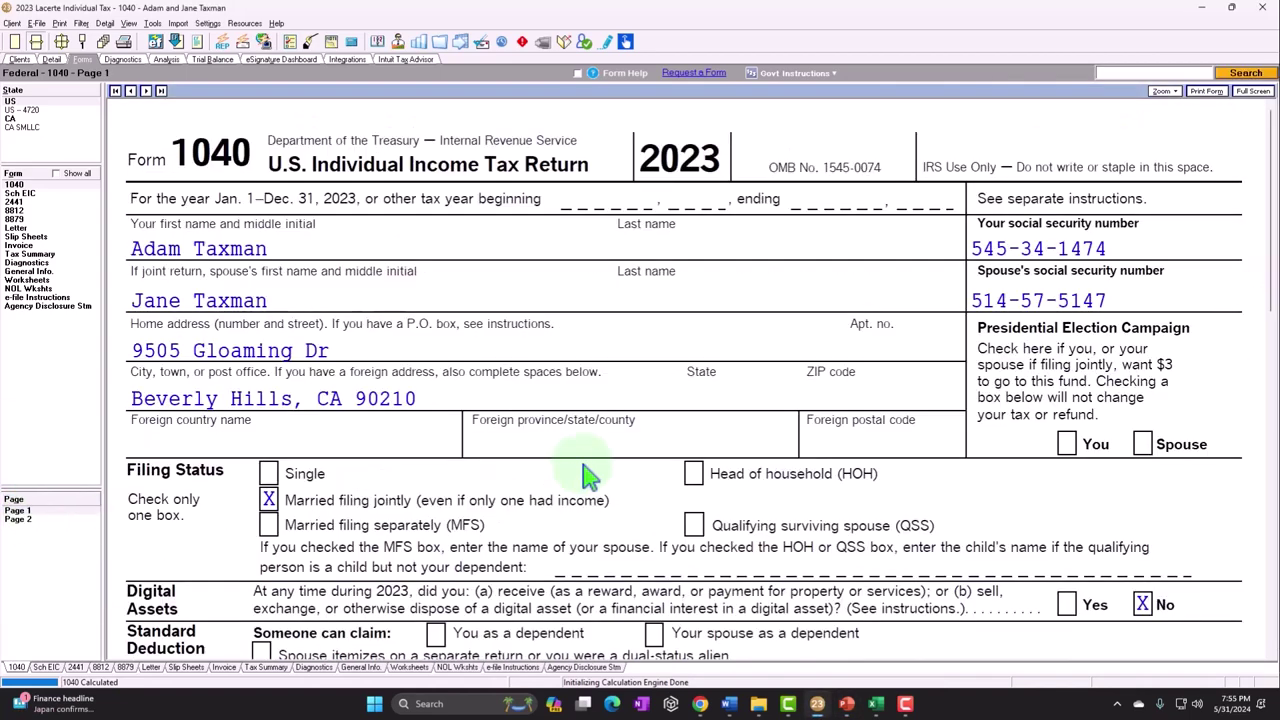
scroll(586, 471, "down", 5)
scroll(808, 456, "down", 3)
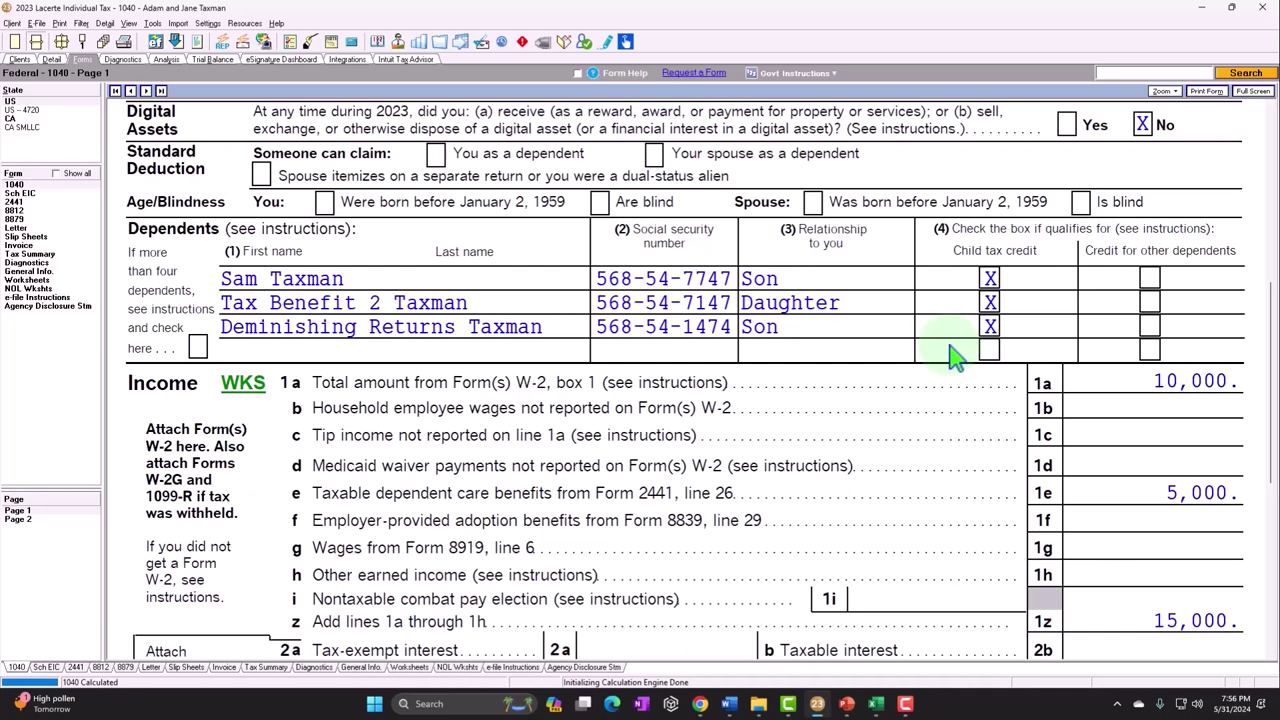
scroll(955, 355, "up", 5)
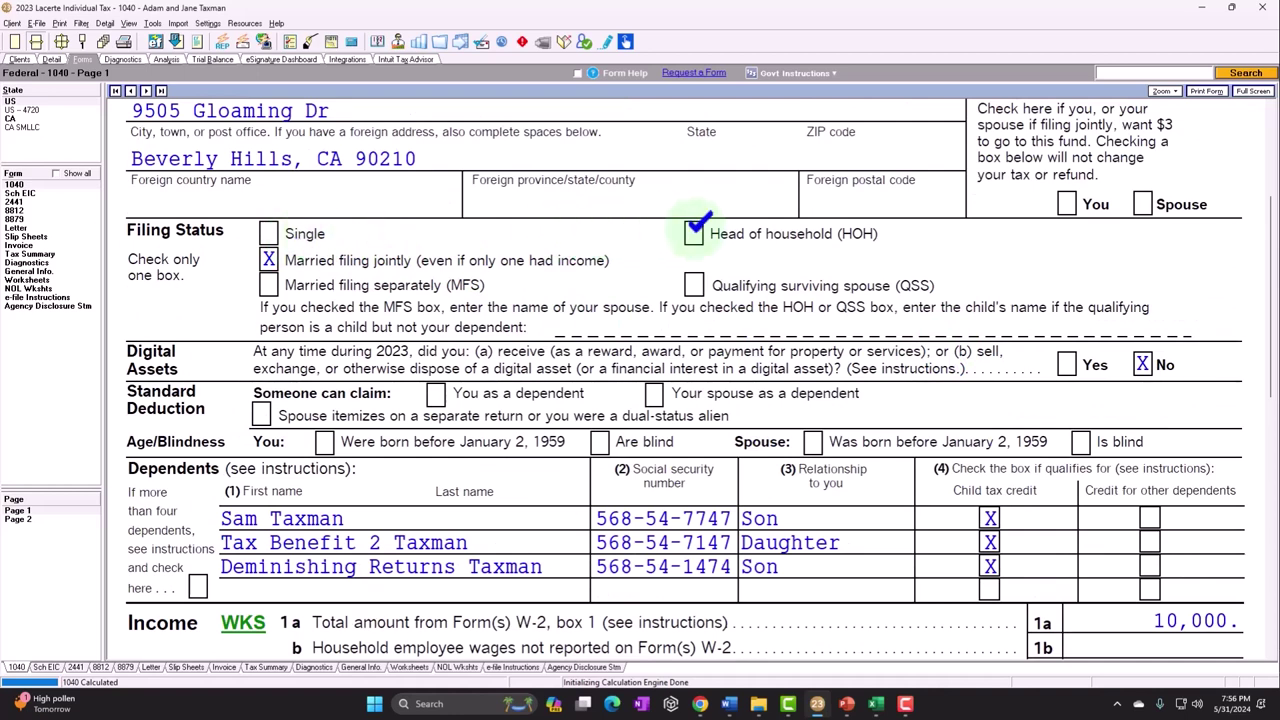
scroll(697, 225, "down", 10)
scroll(700, 245, "down", 1)
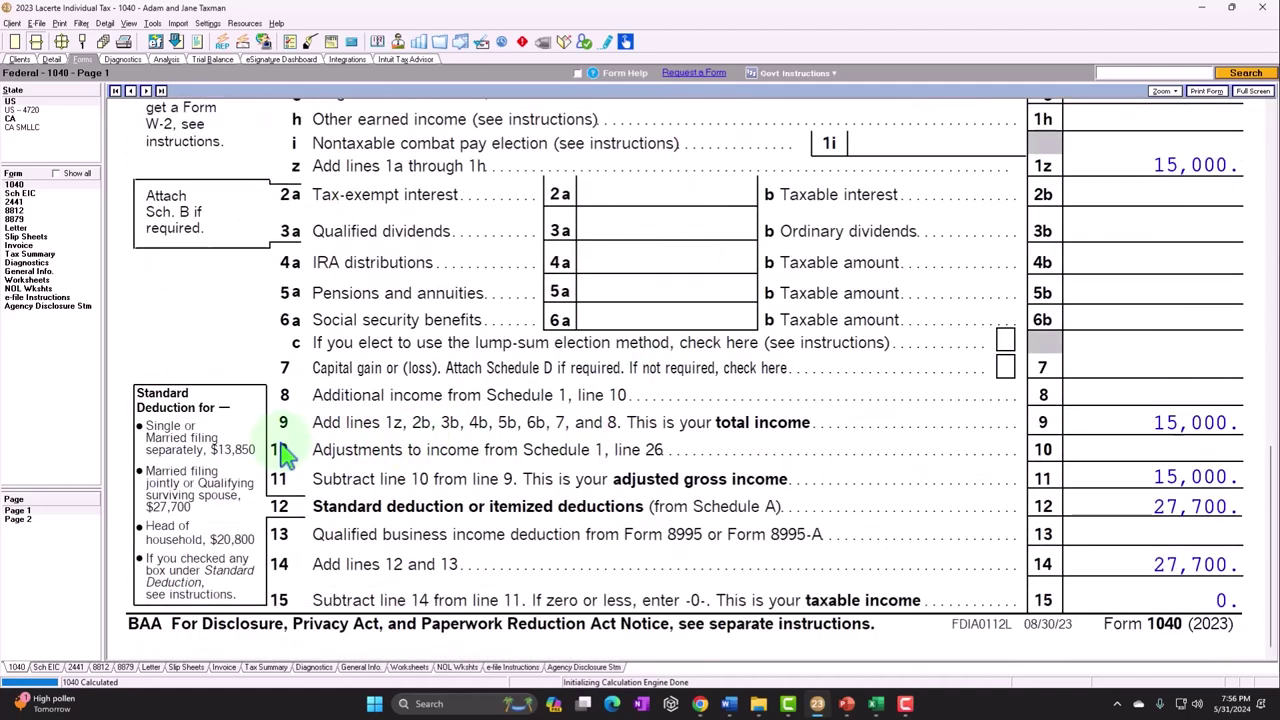
scroll(287, 455, "up", 1)
scroll(287, 455, "up", 3)
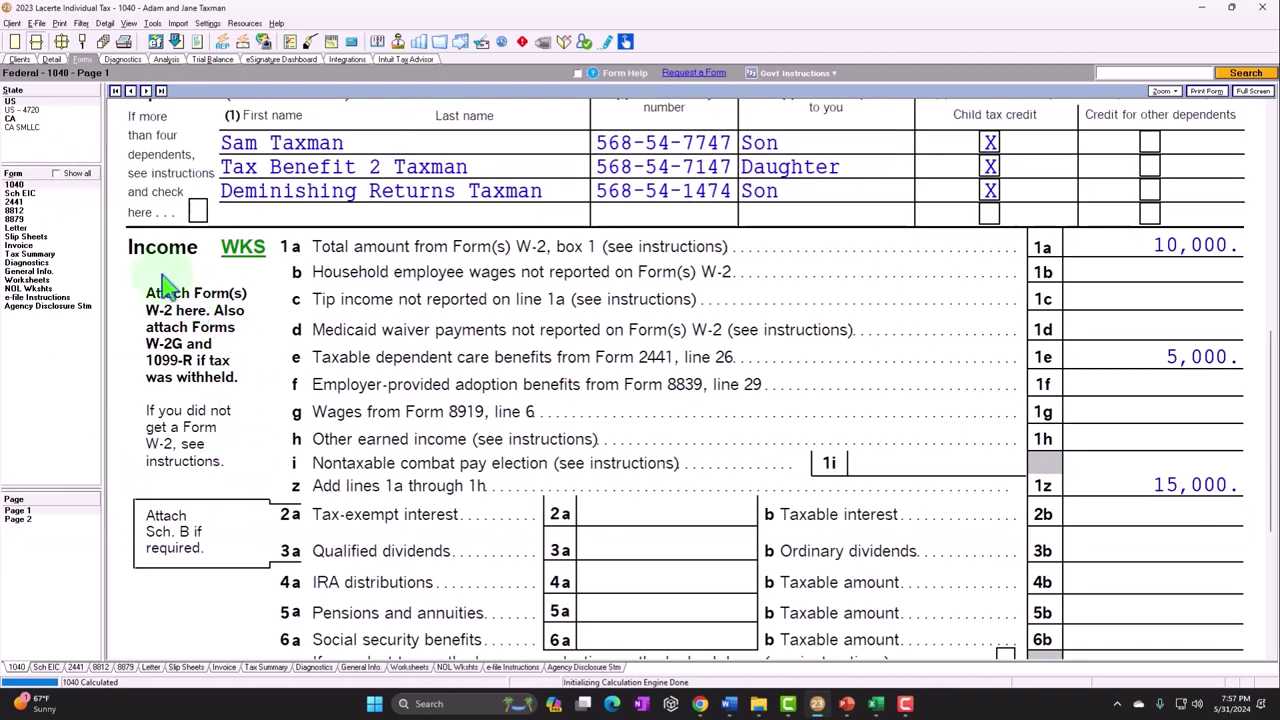
Step: Set the wages of the remaining W-2 to 100,000 and clear its box 10 dependent care benefits
left_click(51, 60)
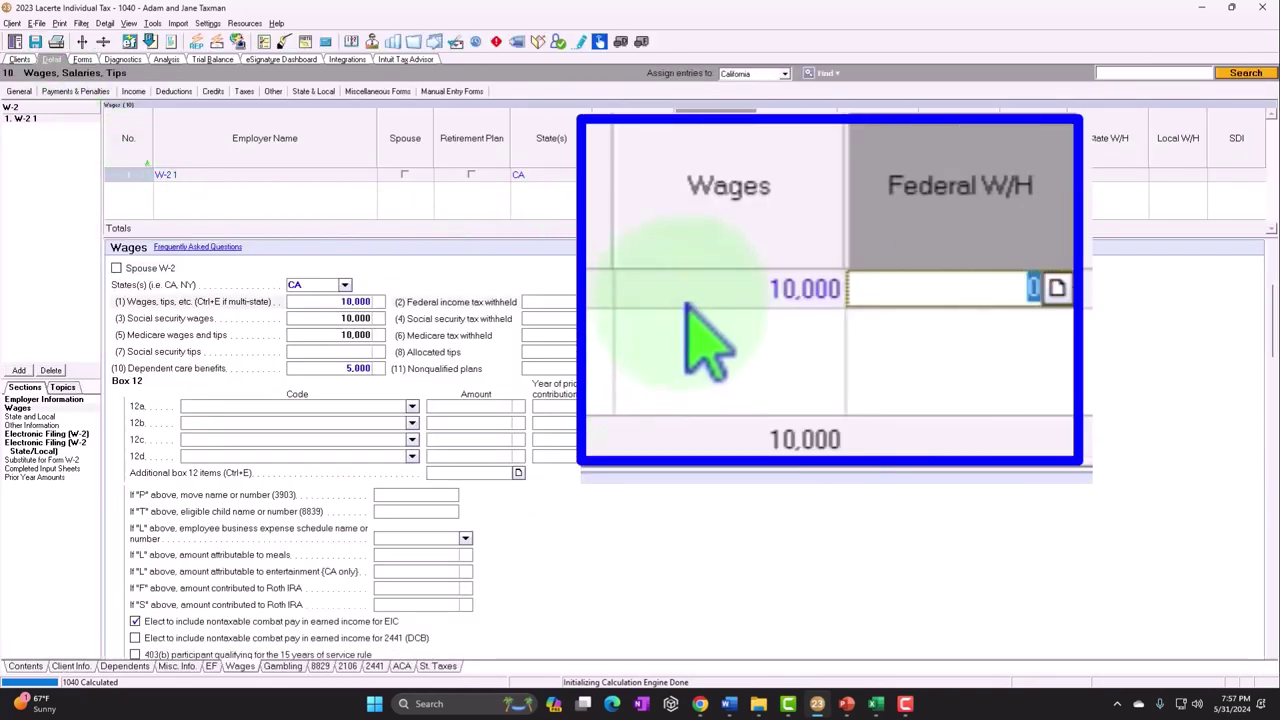
left_click(630, 175)
type("10,000")
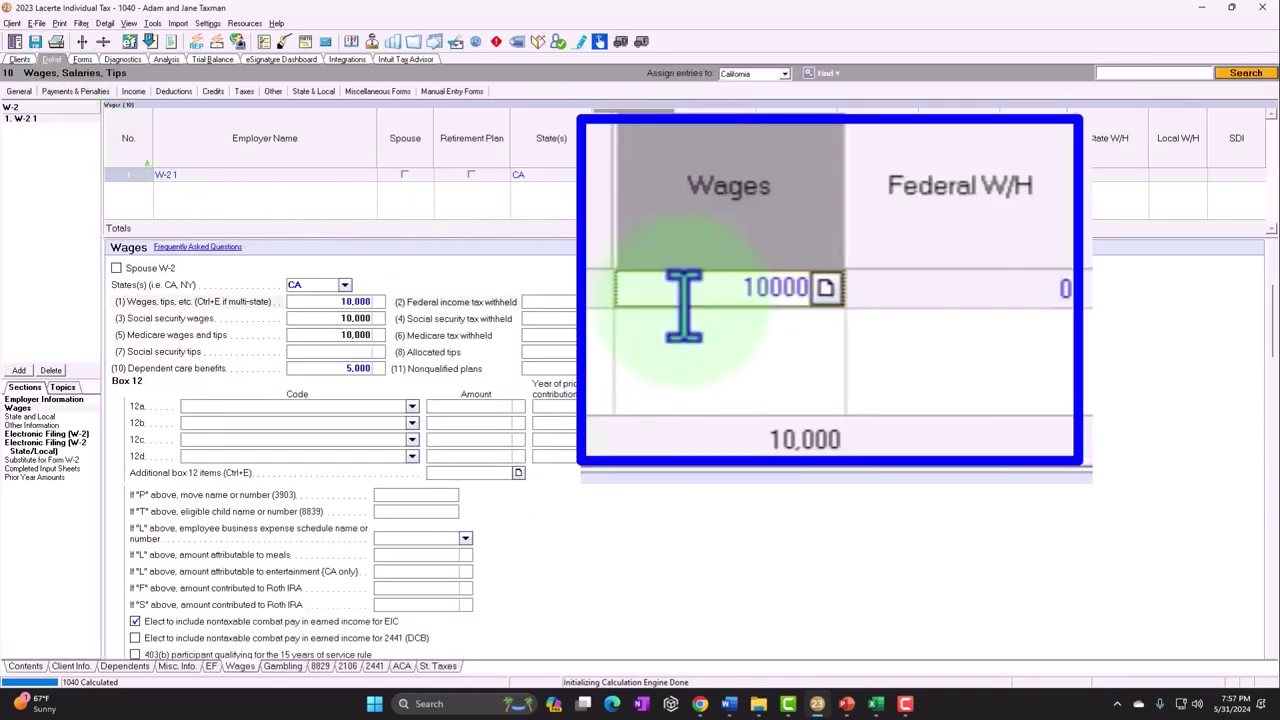
key("Tab")
left_click(614, 177)
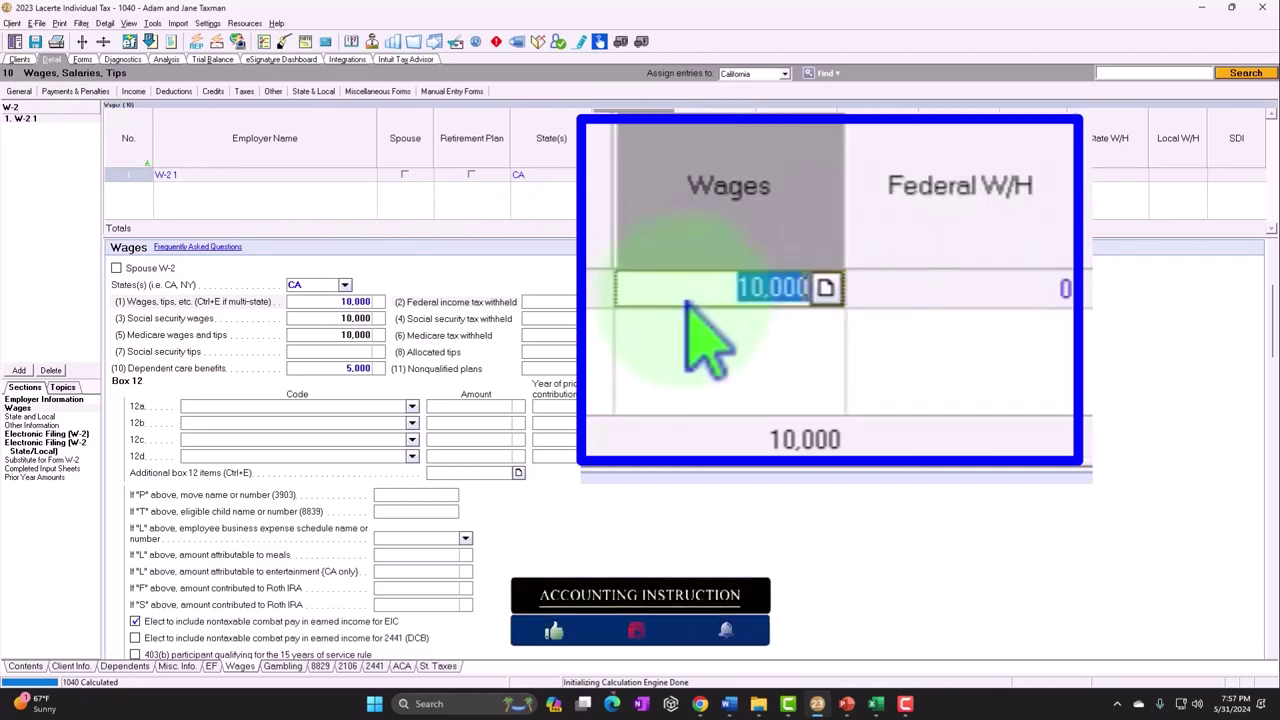
type("100,000")
key("Tab")
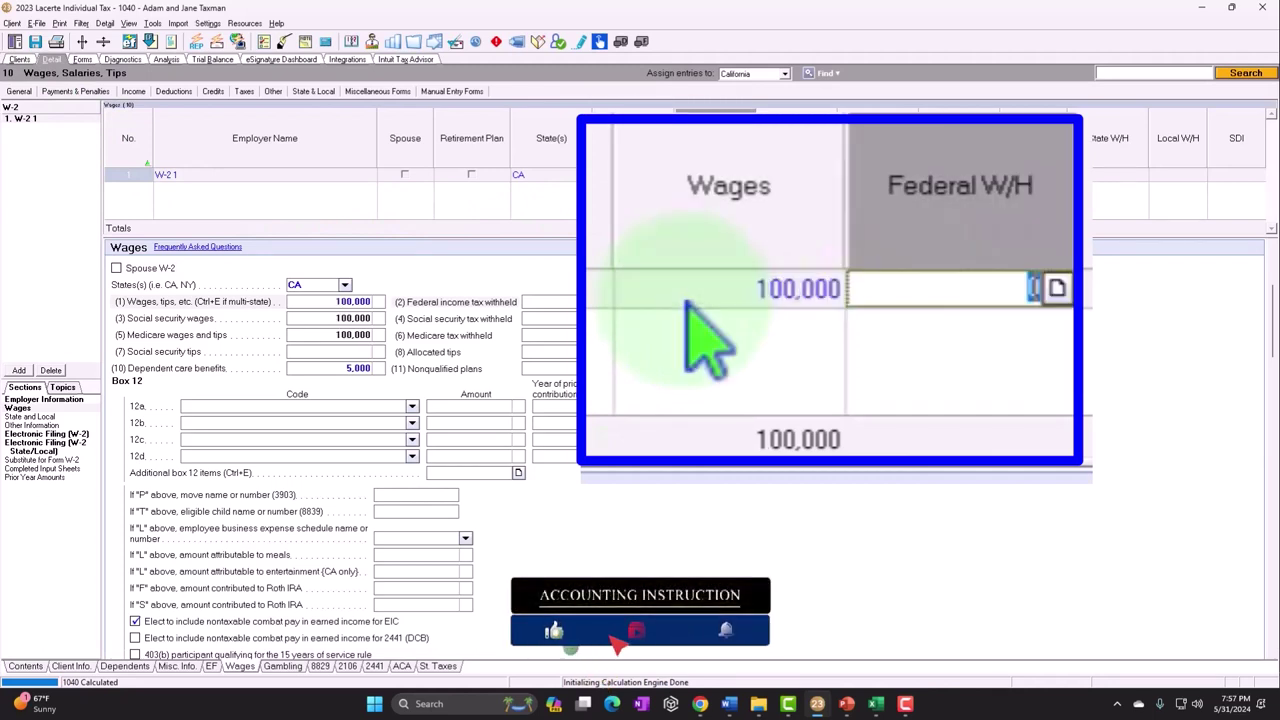
left_click(346, 368)
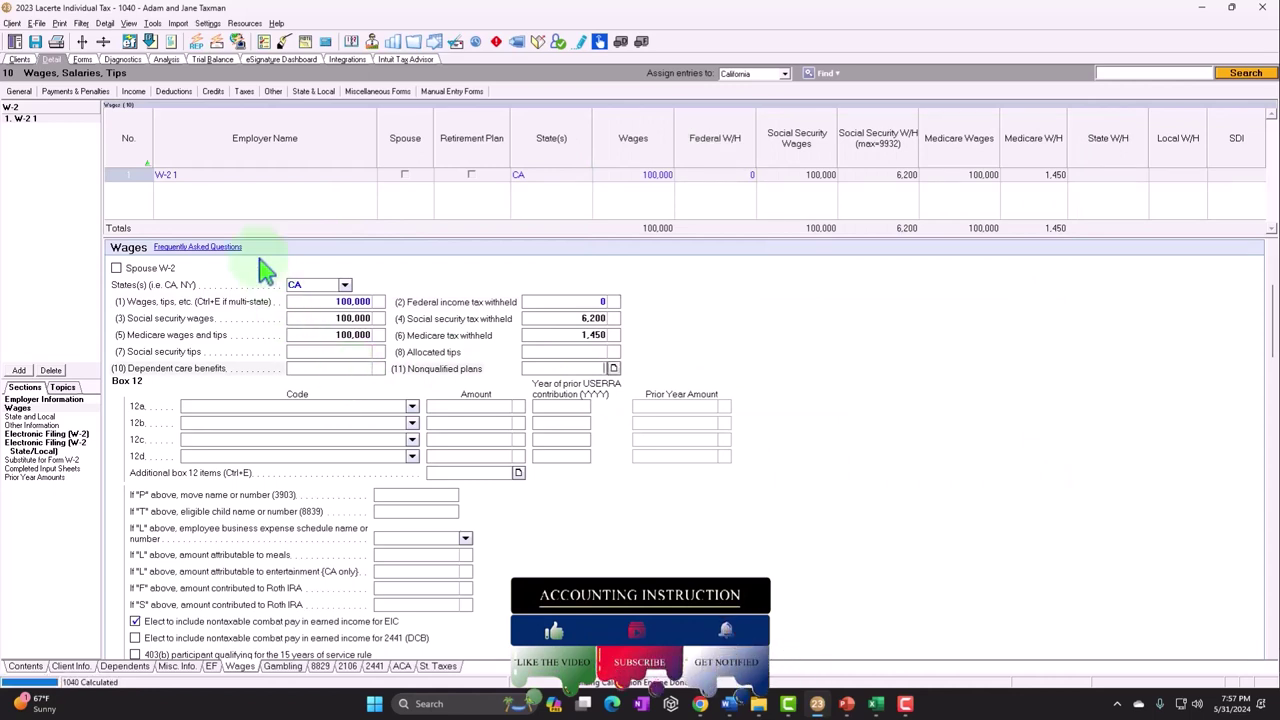
Step: Open the Business Income (Schedule C) input and begin the federal gross receipts or sales entry in its income section
left_click(133, 91)
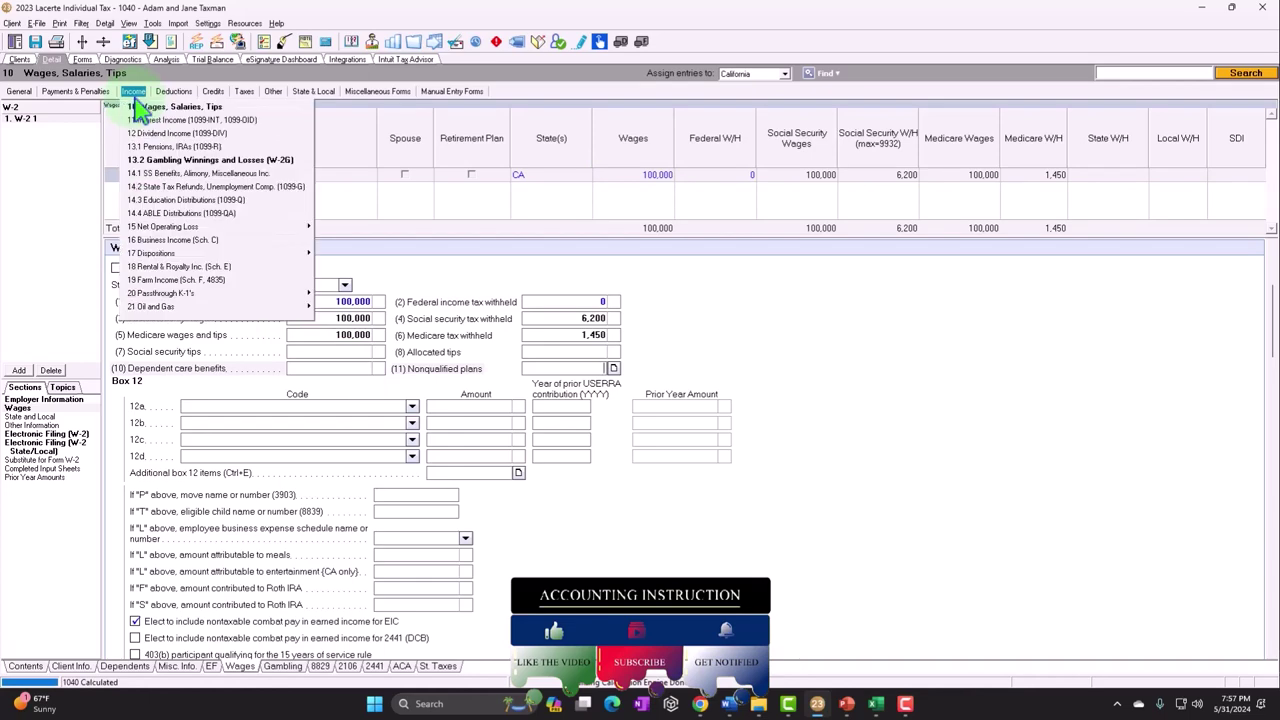
left_click(180, 240)
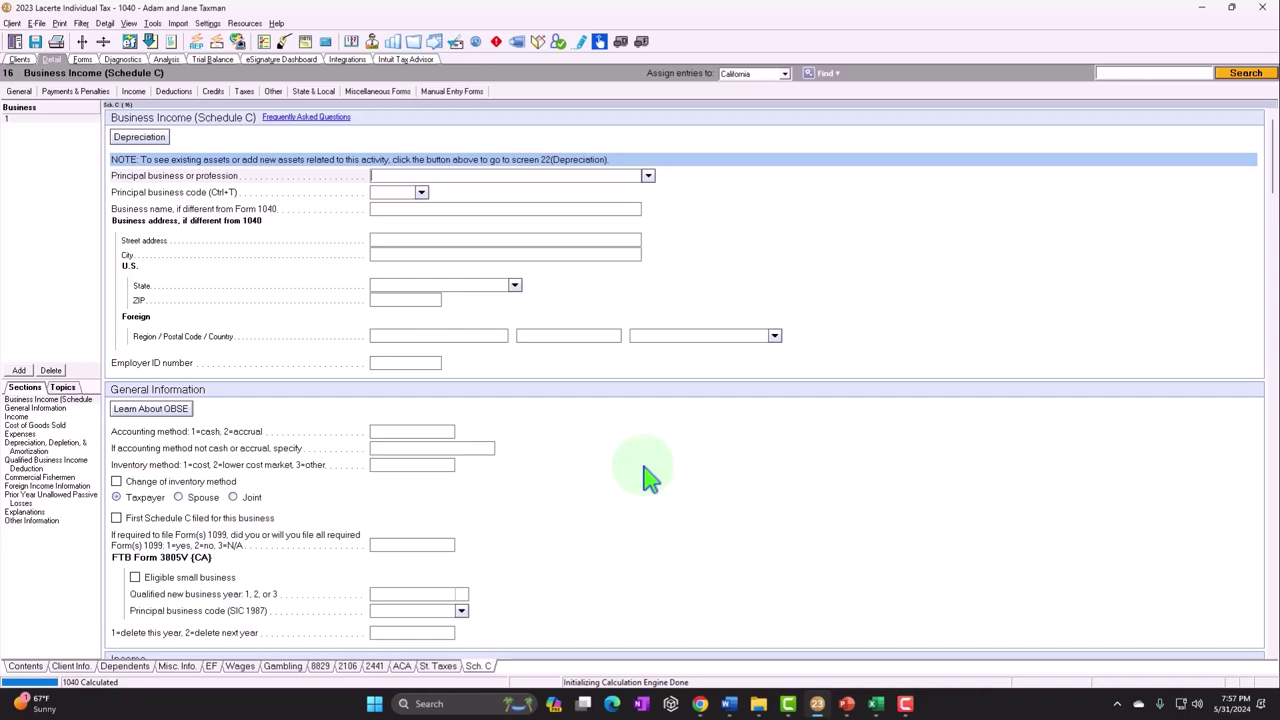
scroll(645, 478, "down", 3)
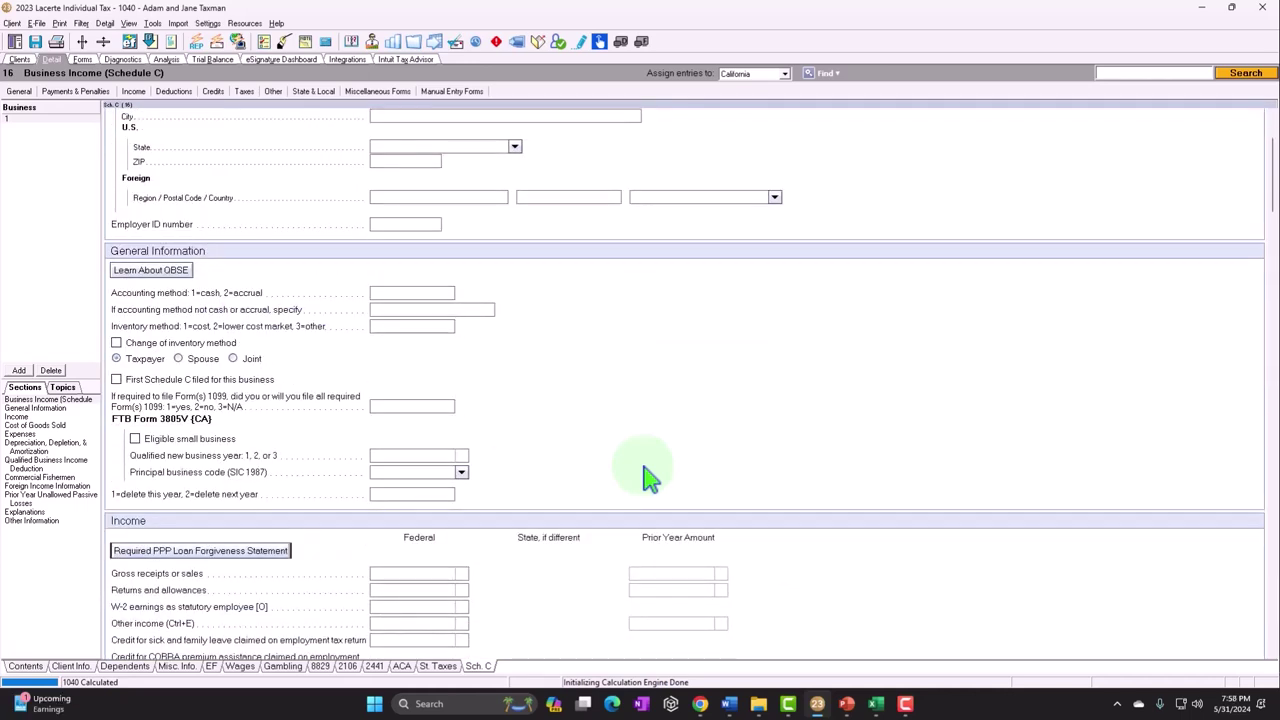
scroll(648, 478, "down", 5)
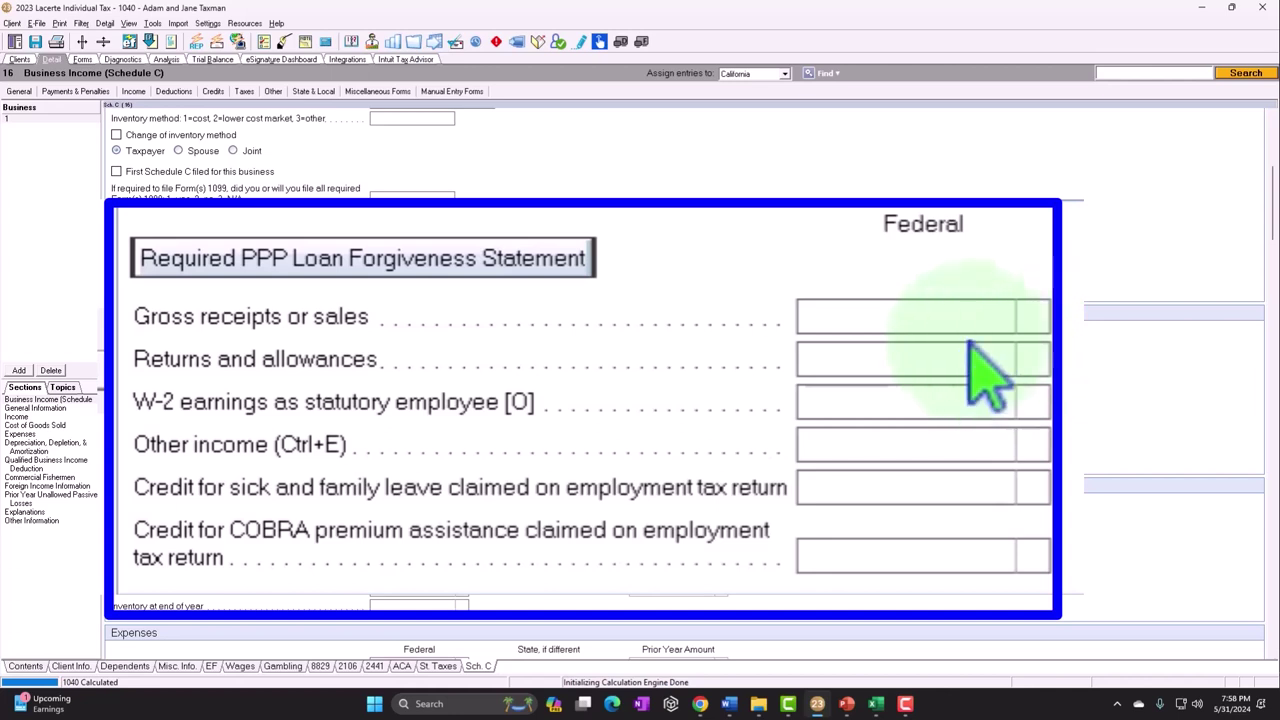
left_click(900, 356)
left_click(960, 318)
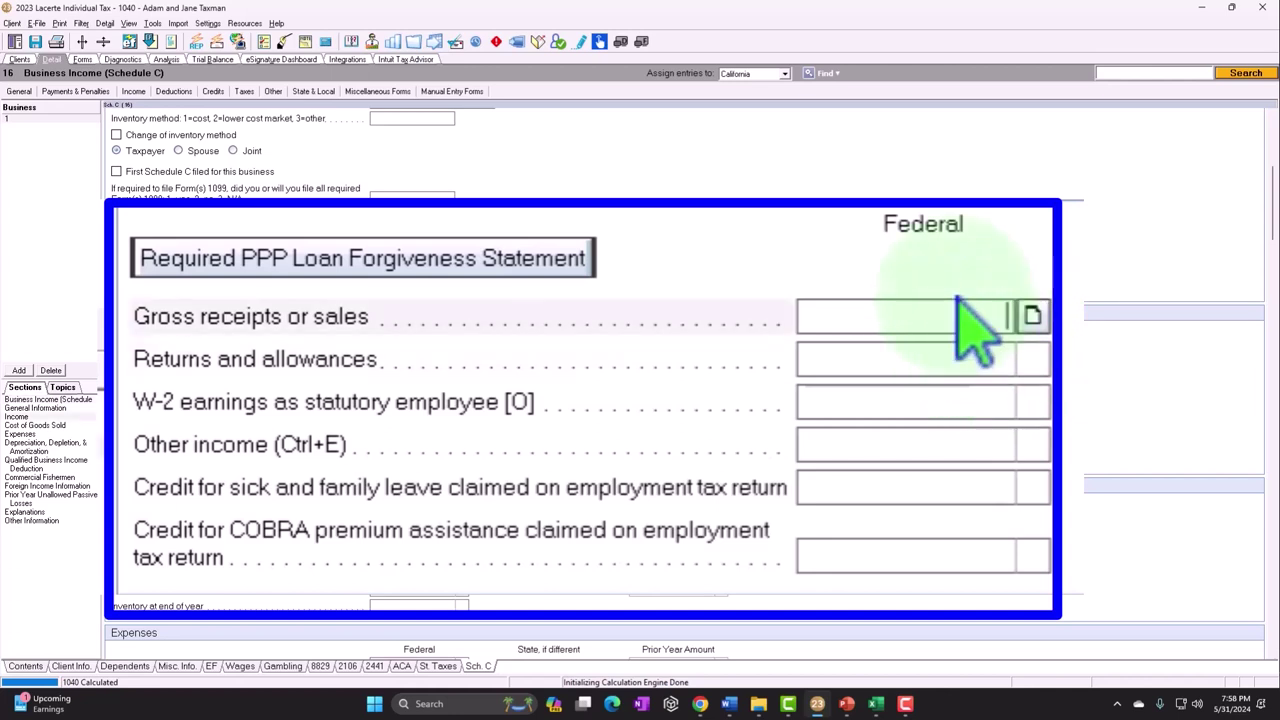